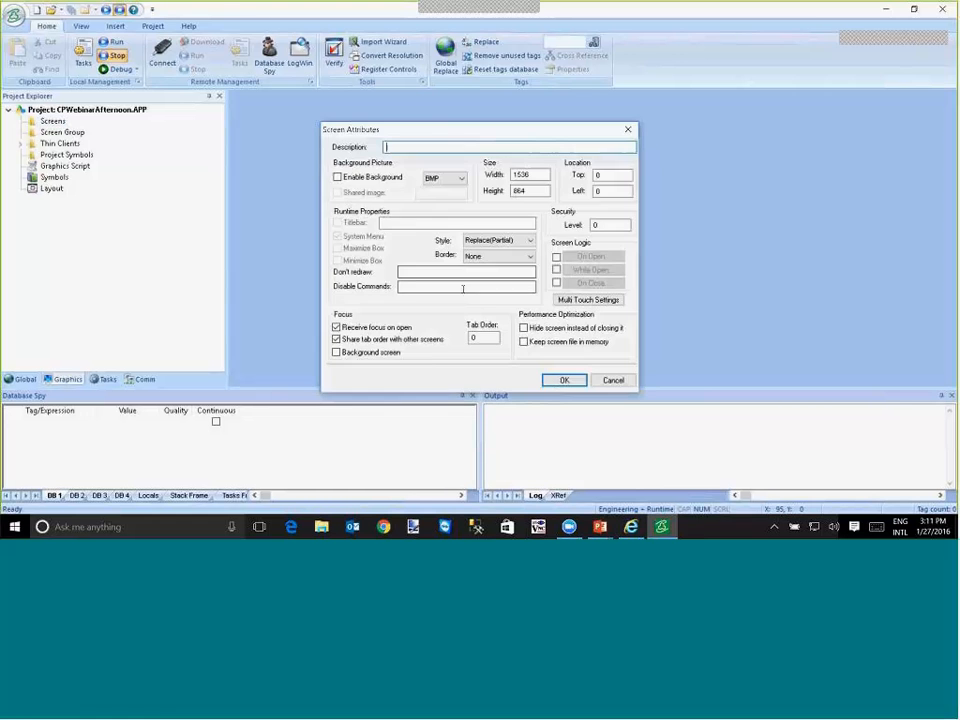
- Create the new screen with its default attributes and draw a circle about 51 by 51 pixels near the screen's upper-left corner
click(562, 380)
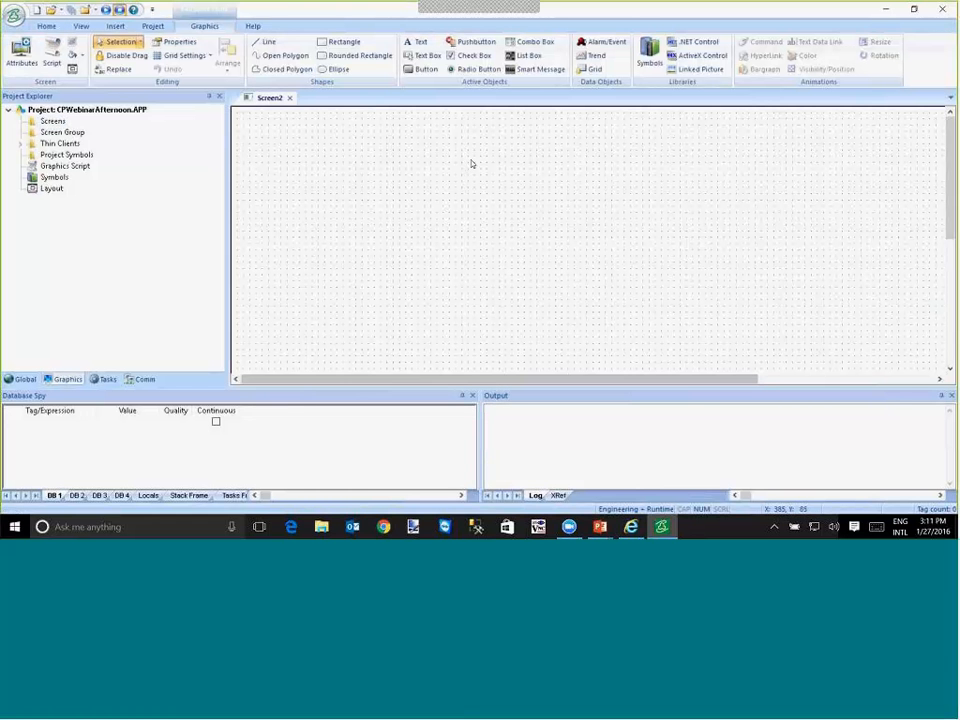
click(336, 69)
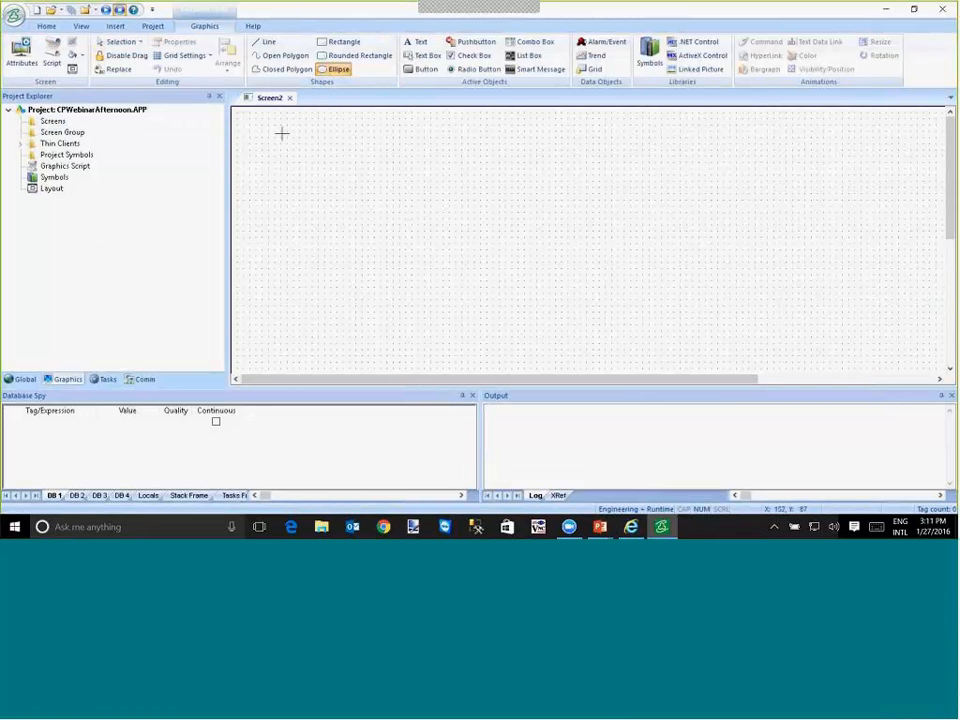
drag(281, 133, 311, 165)
key(Escape)
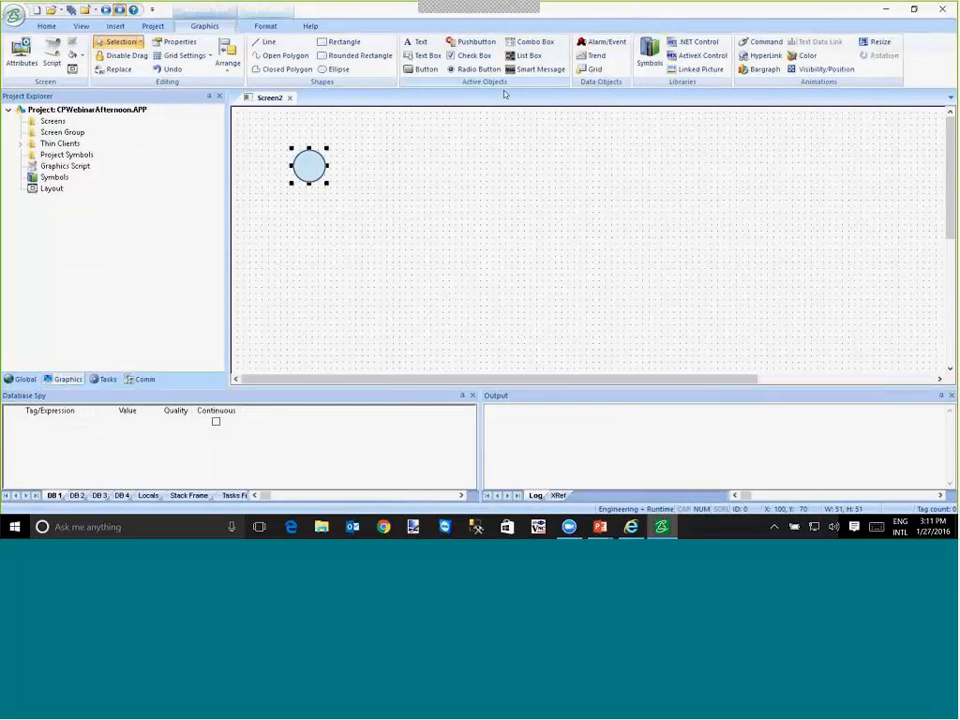
- Add a Color animation to the circle using limit expression a, and create the missing tag a
click(805, 58)
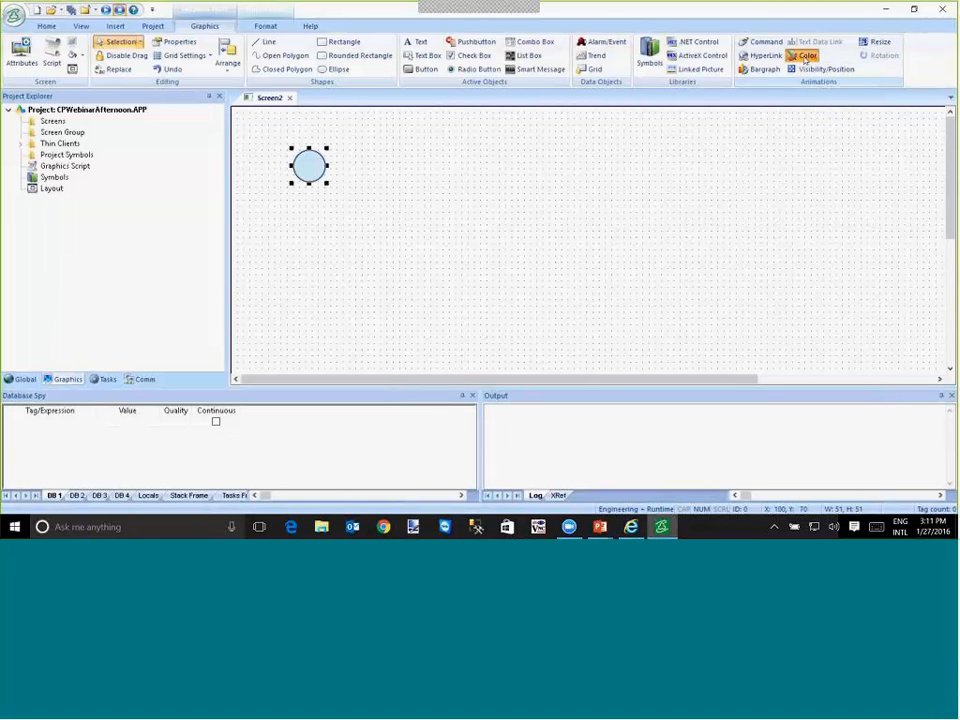
double_click(313, 172)
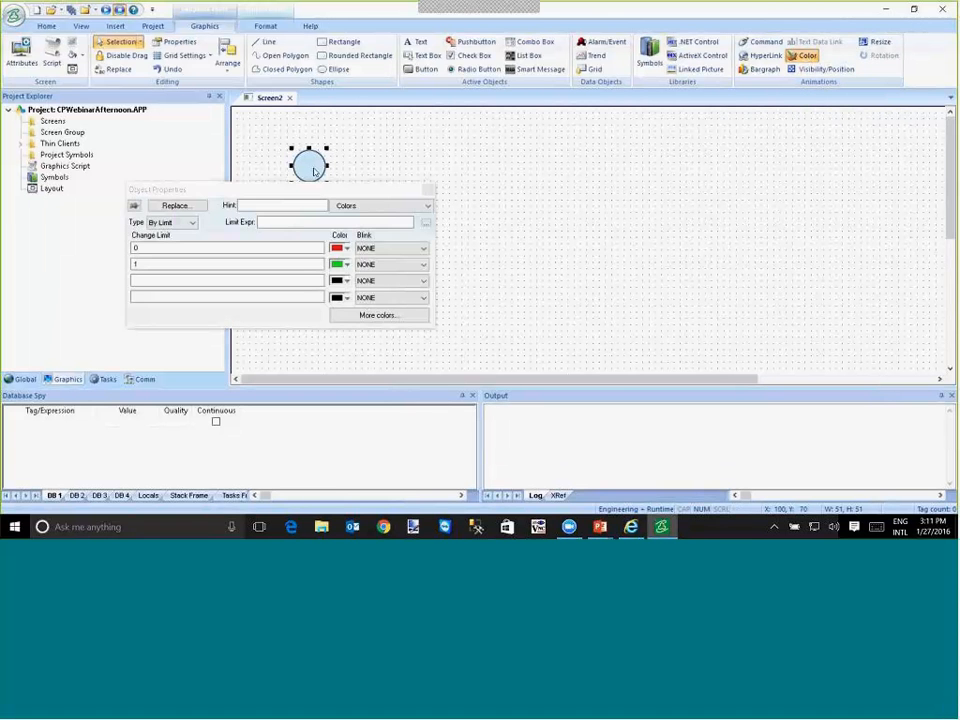
click(298, 223)
text(a)
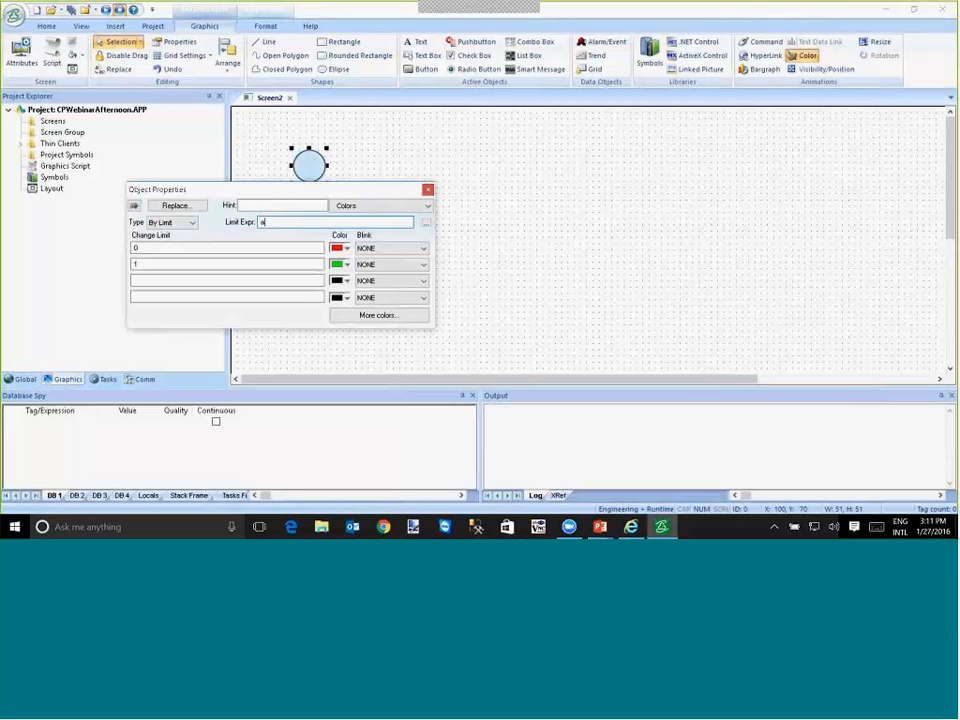
key(Return)
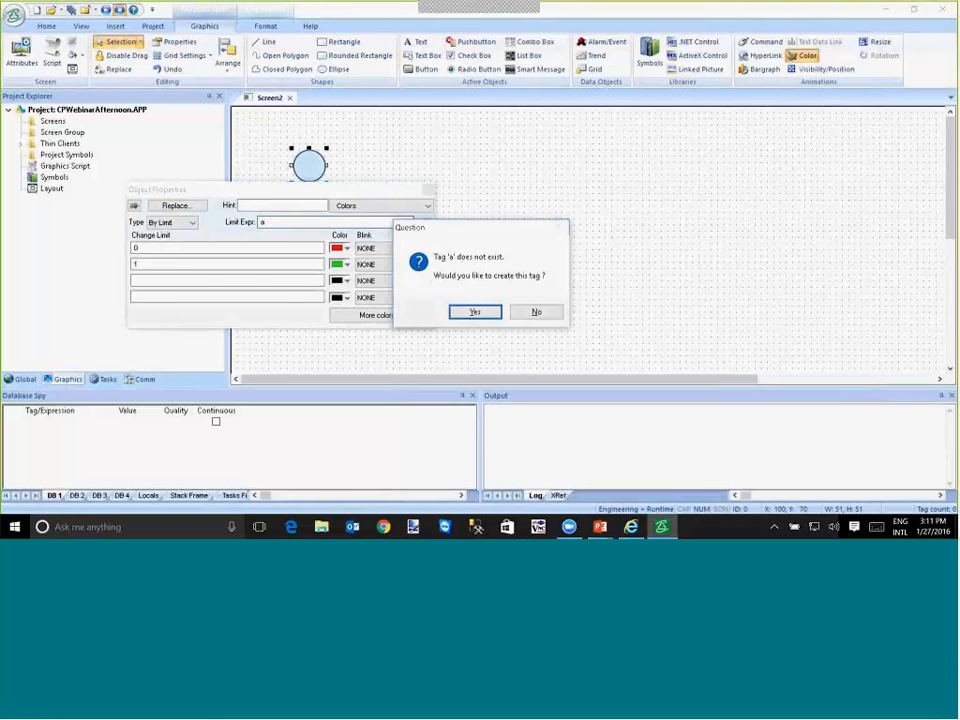
key(Return)
key(Return)
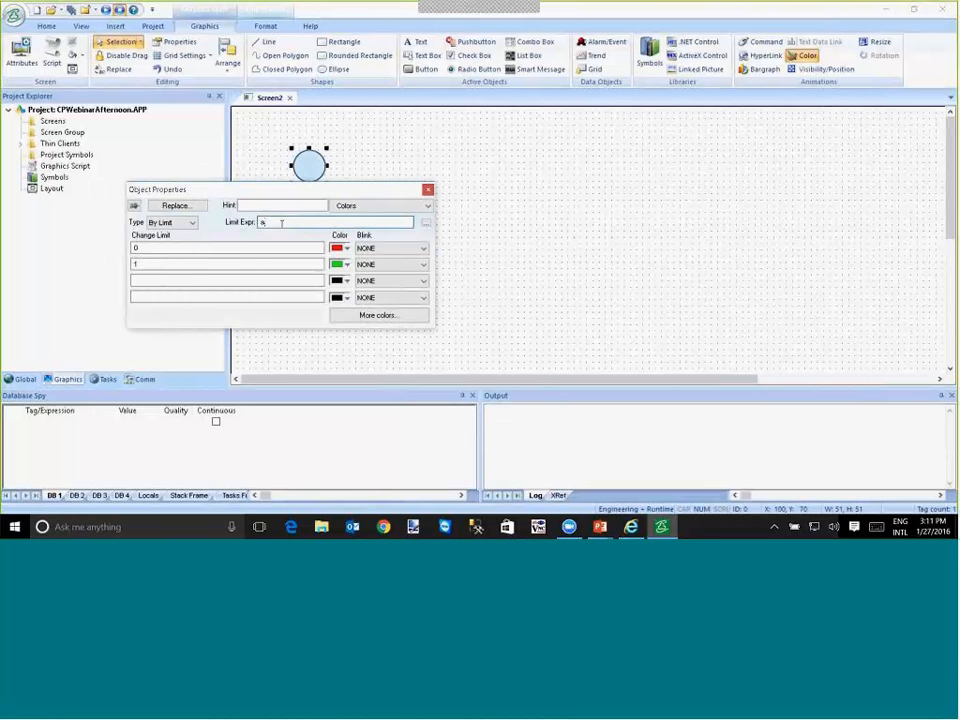
click(251, 248)
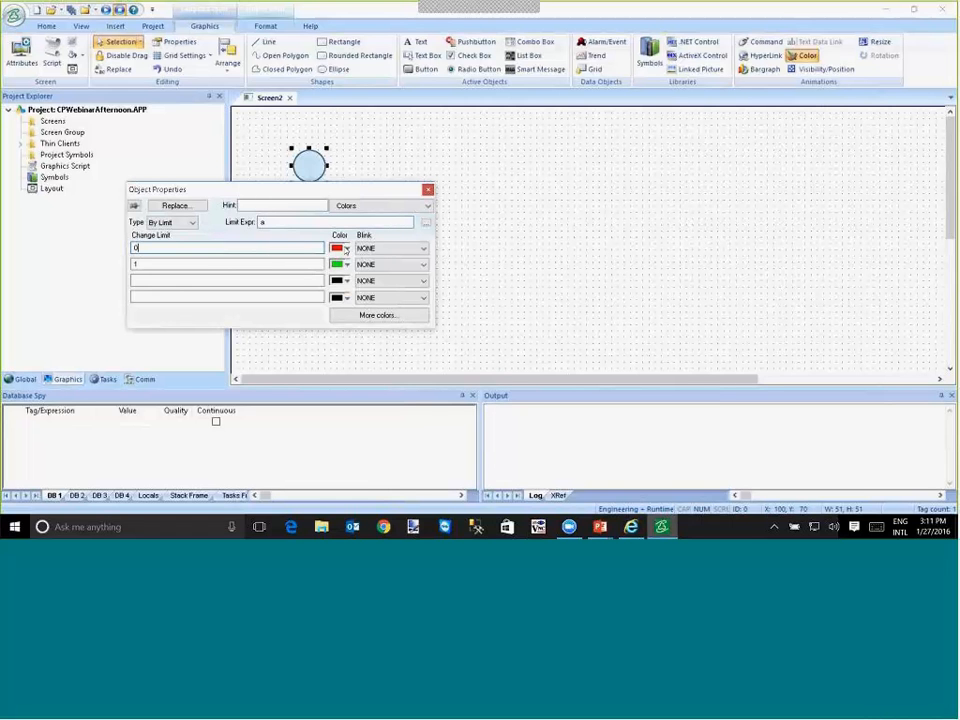
click(205, 264)
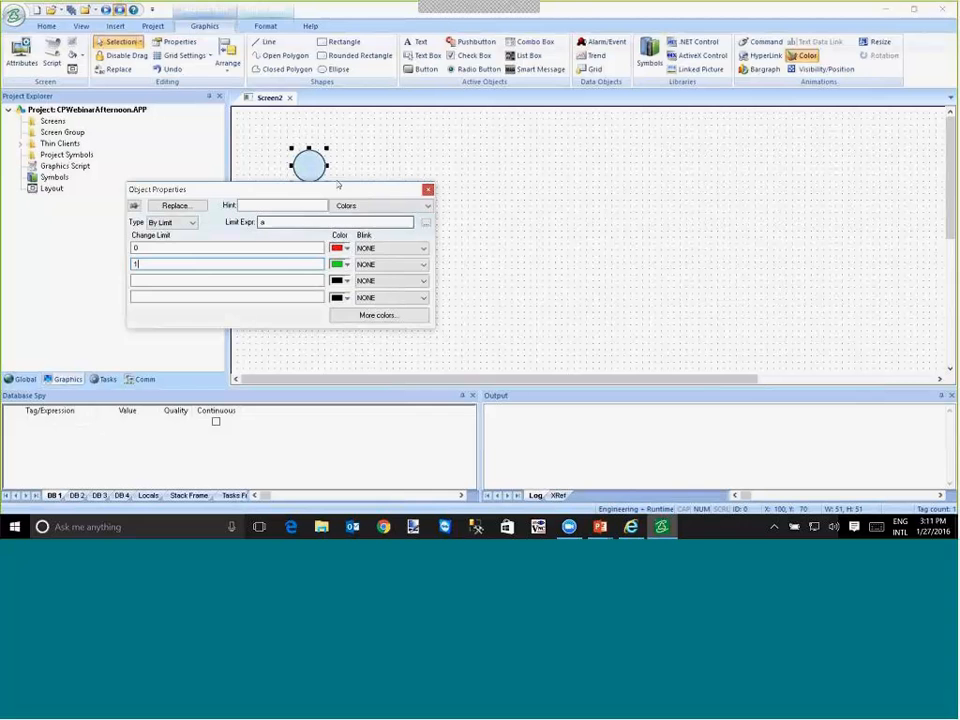
click(348, 168)
- Draw a button about 71 by 41 pixels directly below the circle and caption it Cmd
click(420, 69)
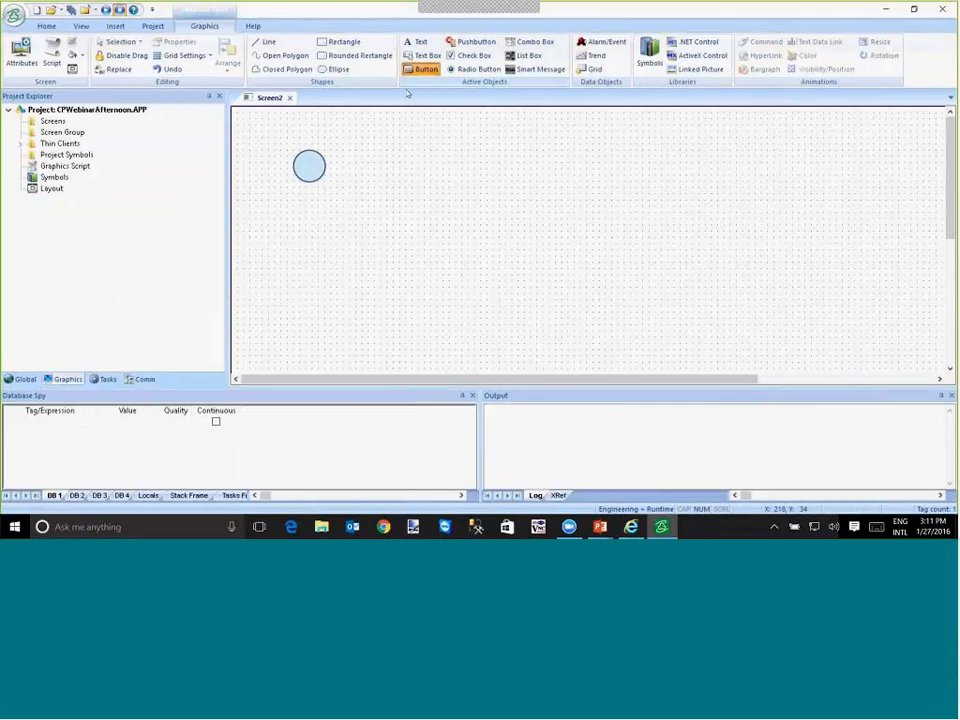
mouse_move(289, 184)
mouse_down()
mouse_move(336, 209)
mouse_move(323, 214)
mouse_up()
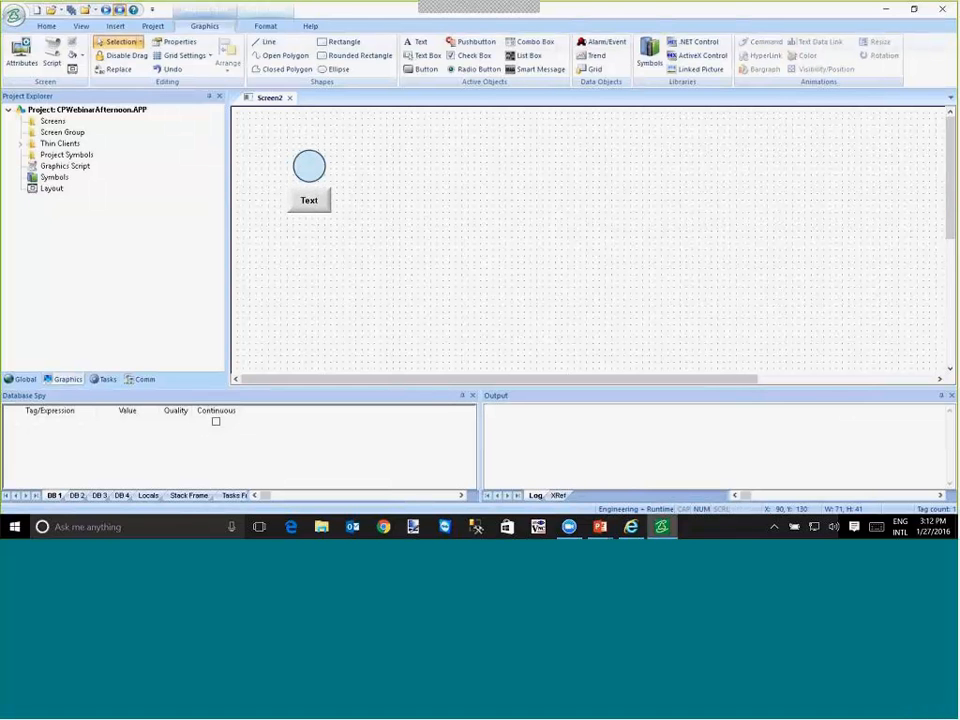
double_click(322, 212)
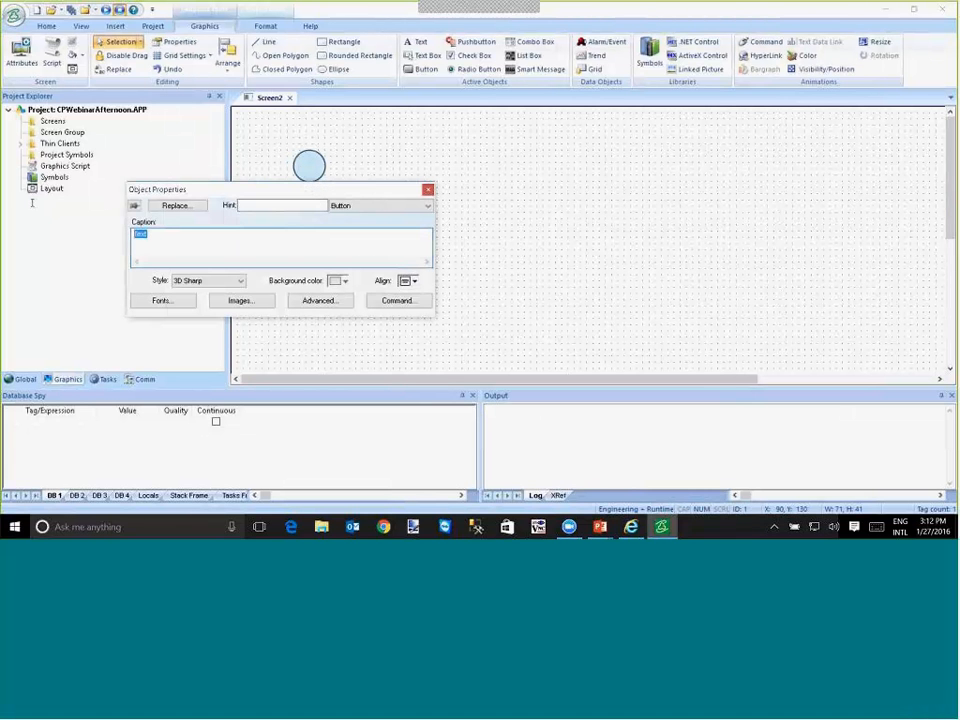
text(Cmd)
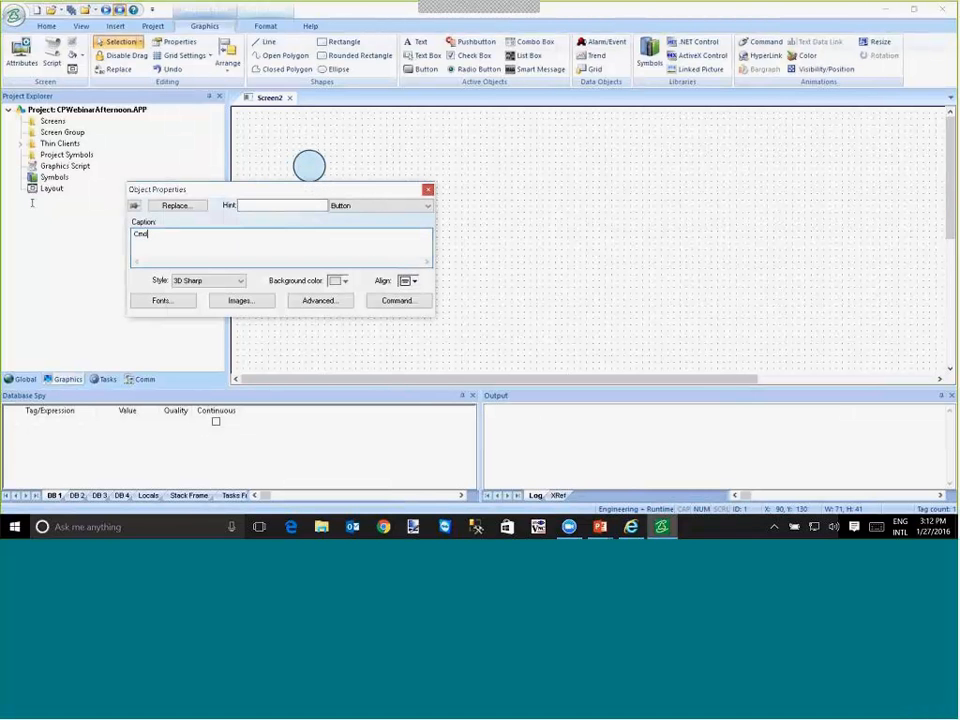
- Set the Cmd button's command to Toggle Tag on mouse down, with a as the tag
click(395, 302)
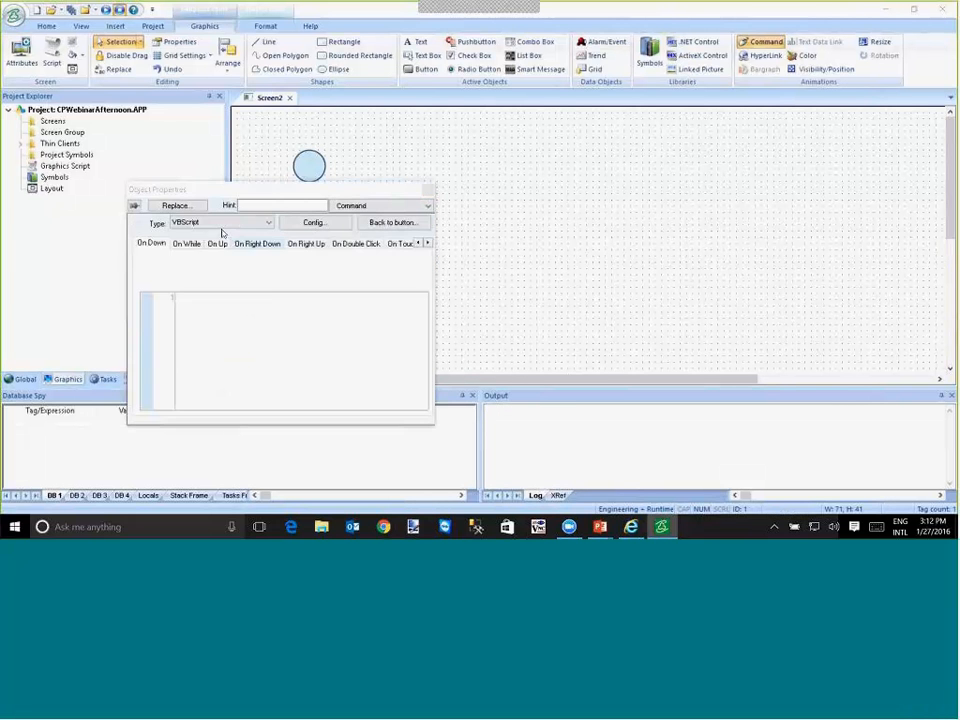
click(222, 223)
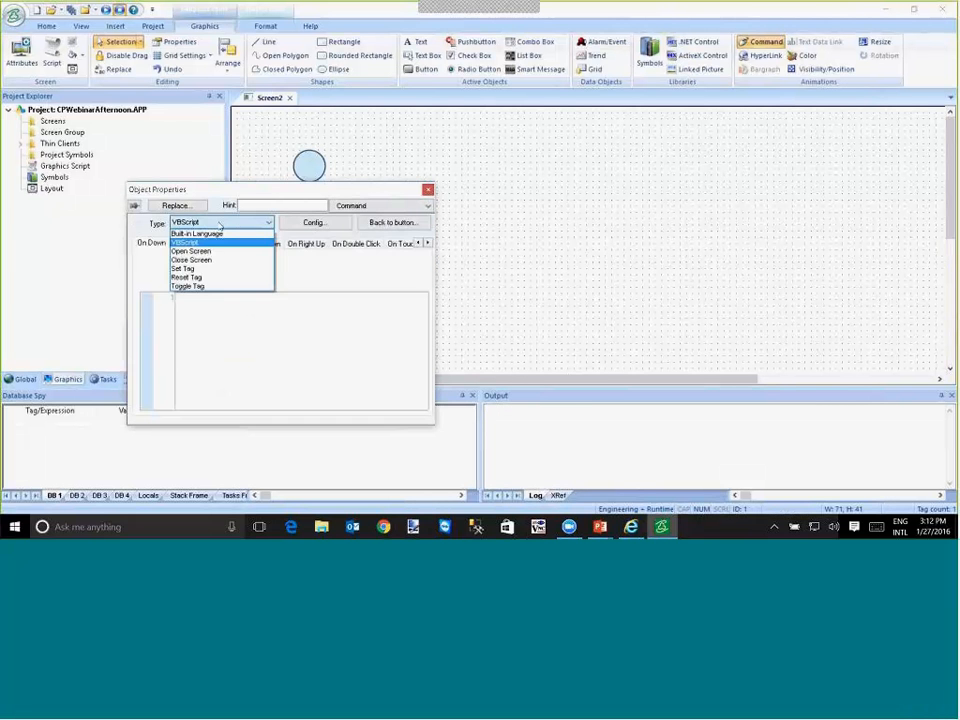
click(210, 287)
text(a)
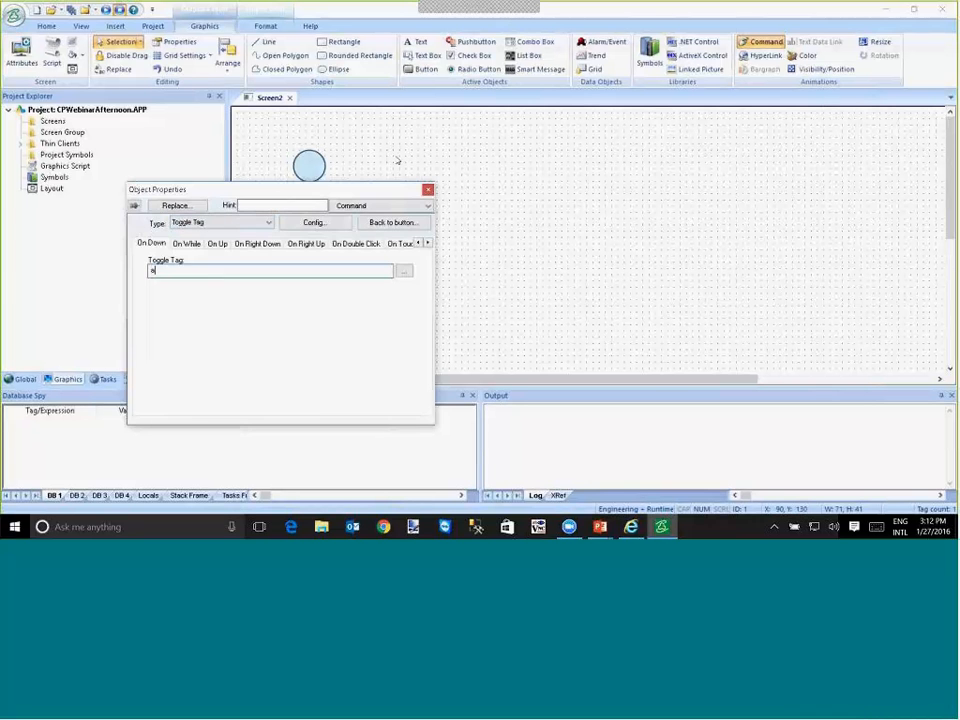
click(397, 160)
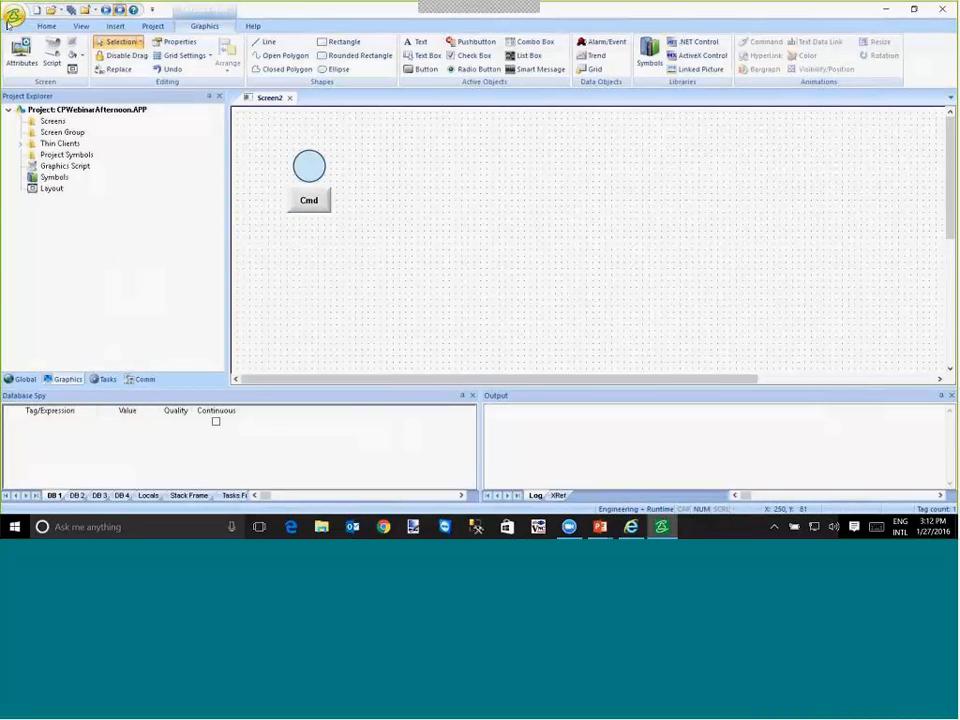
- Save the screen under the file name Main
click(12, 18)
click(36, 102)
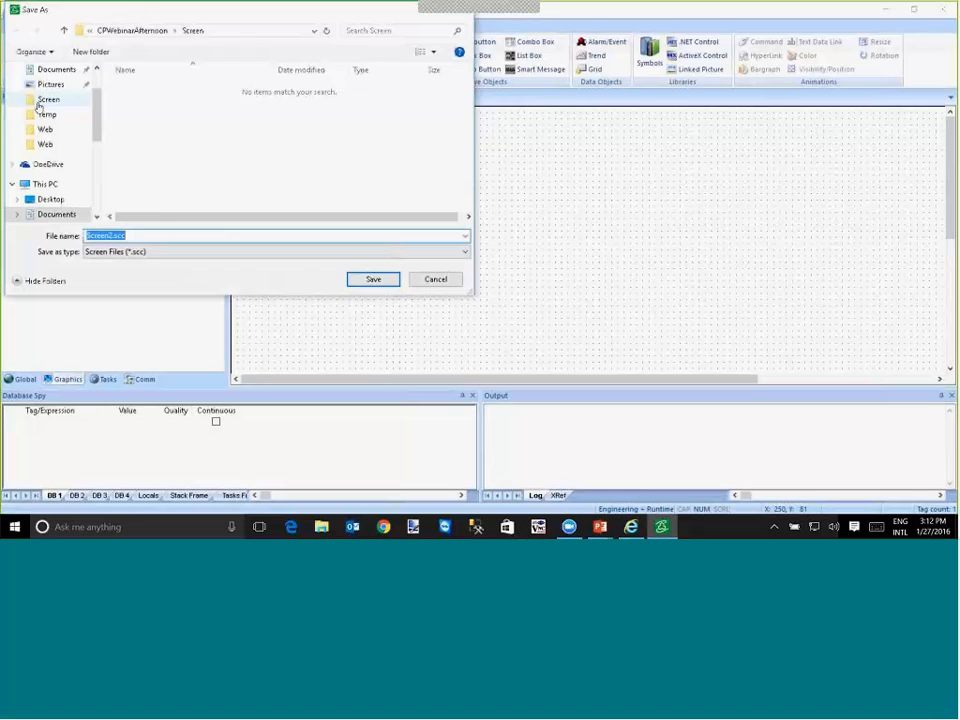
text(Main)
key(Return)
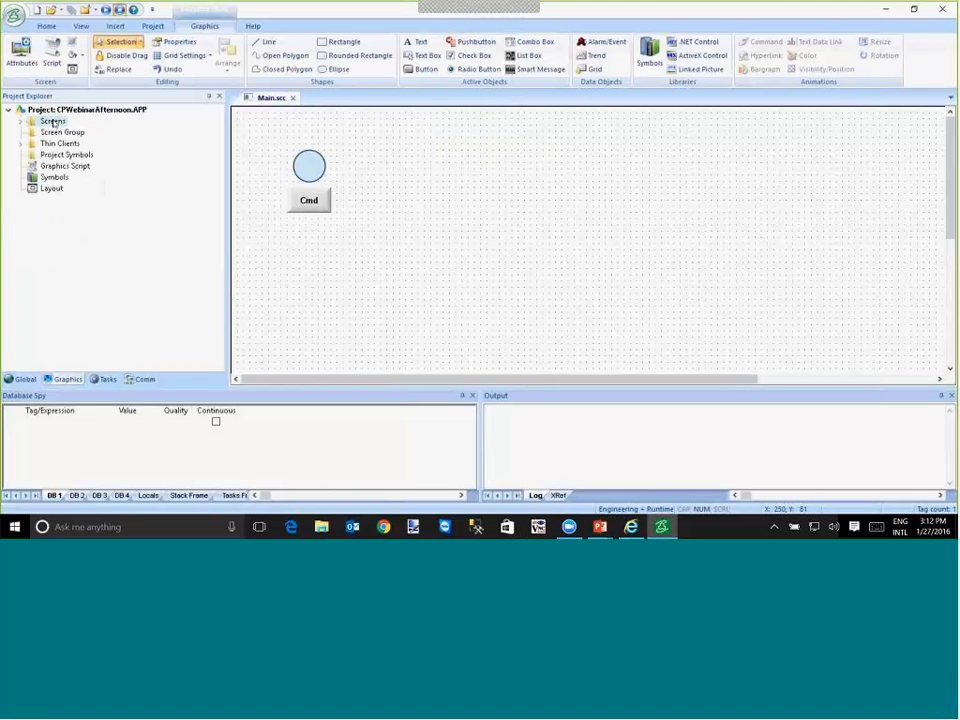
- Run the project with the Main screen from the Screens folder as its opening screen
double_click(53, 122)
right_click(53, 139)
click(124, 176)
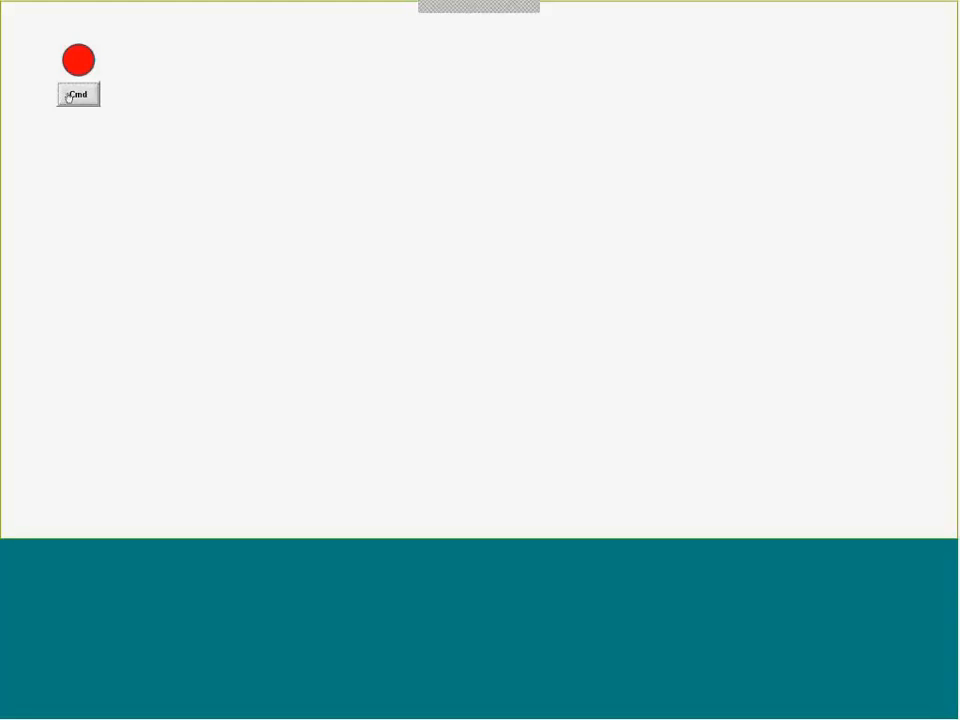
- Test the circle's color change by toggling the Cmd button repeatedly at runtime, and return to the development environment
click(72, 95)
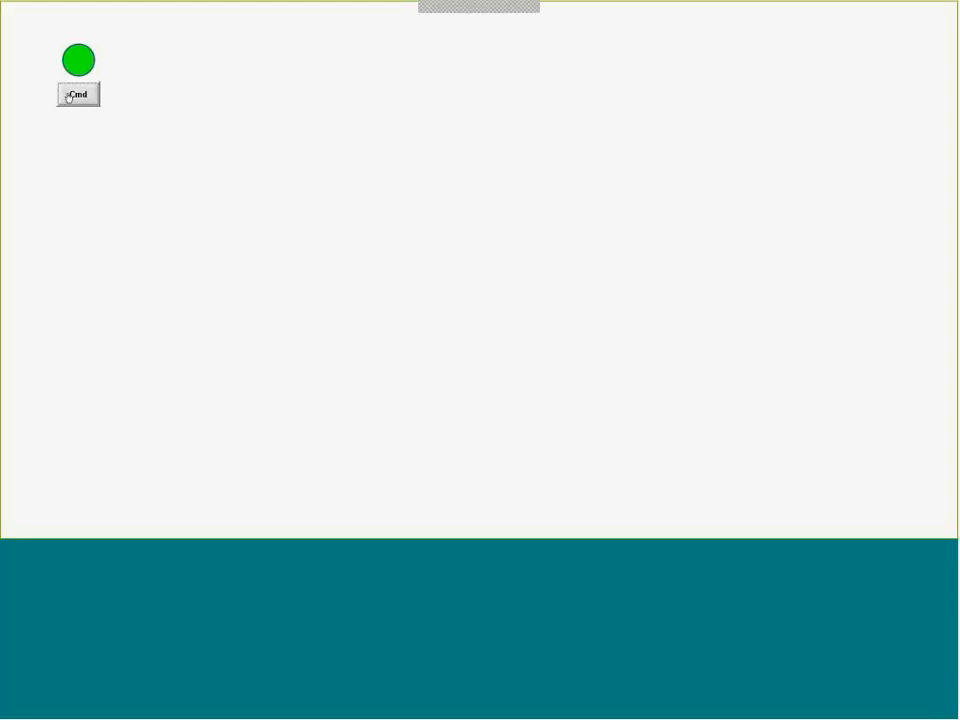
click(69, 96)
click(69, 96)
click(69, 96)
click(69, 96)
click(75, 98)
click(76, 96)
key(alt+Tab)
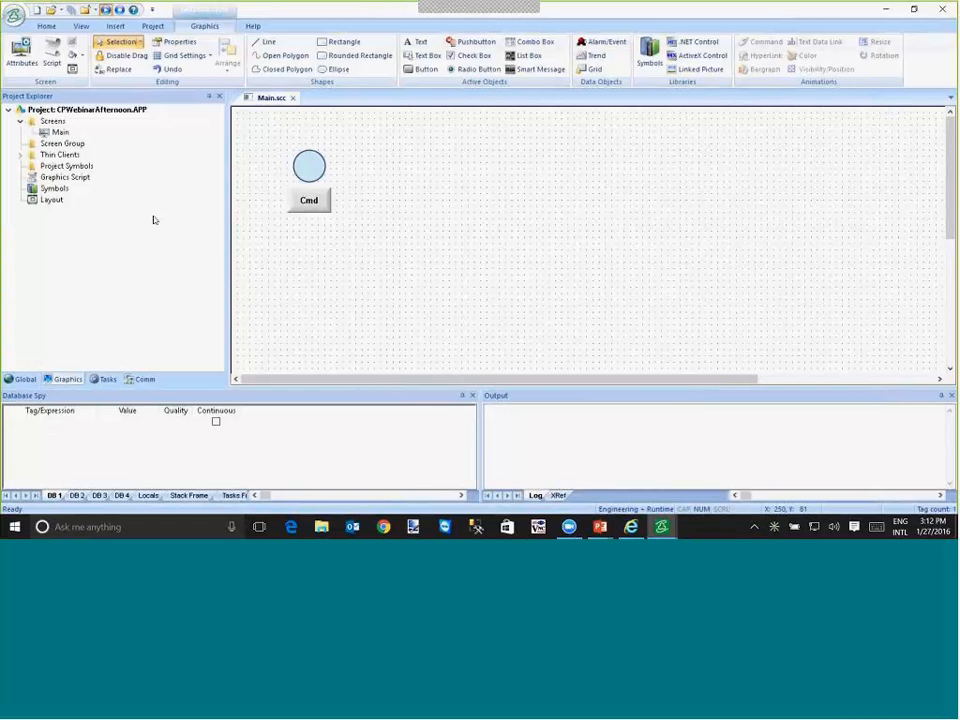
click(309, 166)
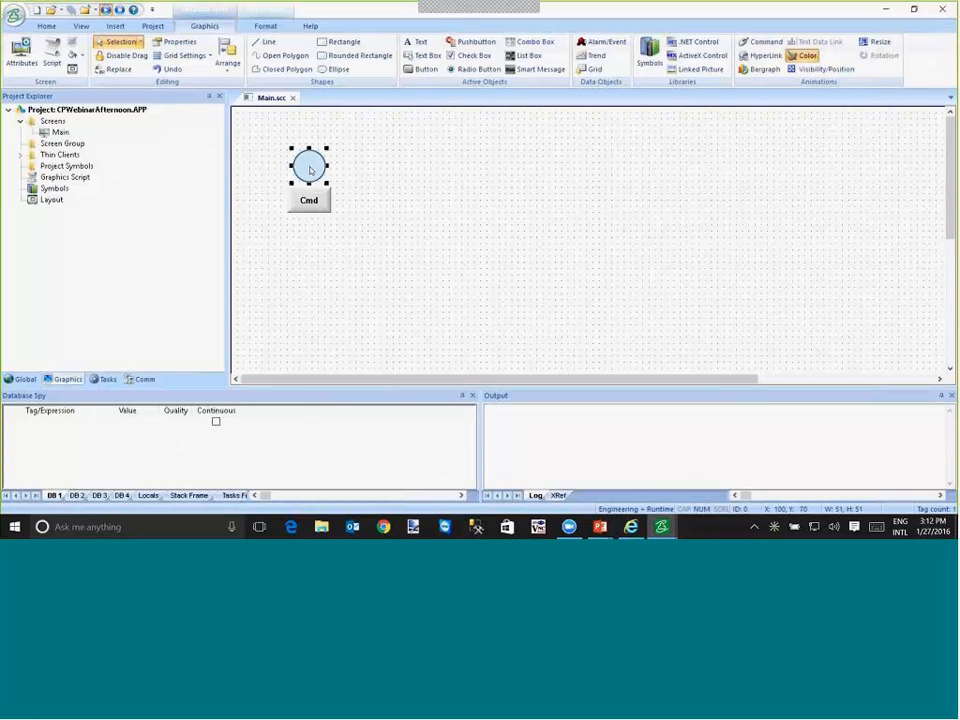
click(335, 69)
mouse_move(399, 136)
mouse_down()
mouse_move(445, 169)
mouse_move(450, 192)
mouse_move(423, 197)
mouse_up()
click(426, 69)
shift+click(422, 160)
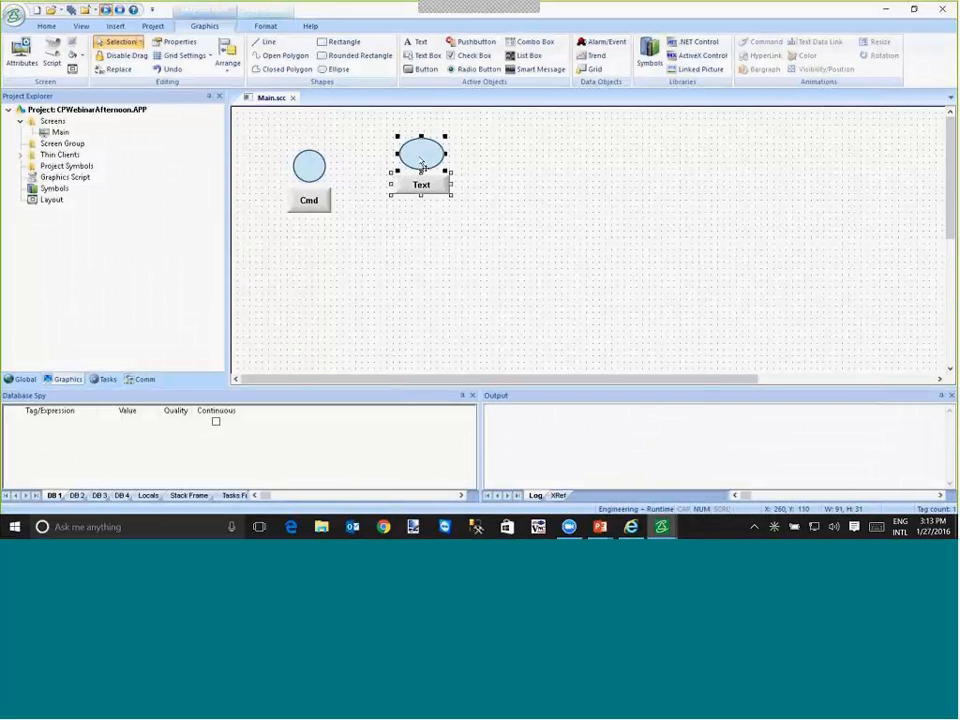
key(Delete)
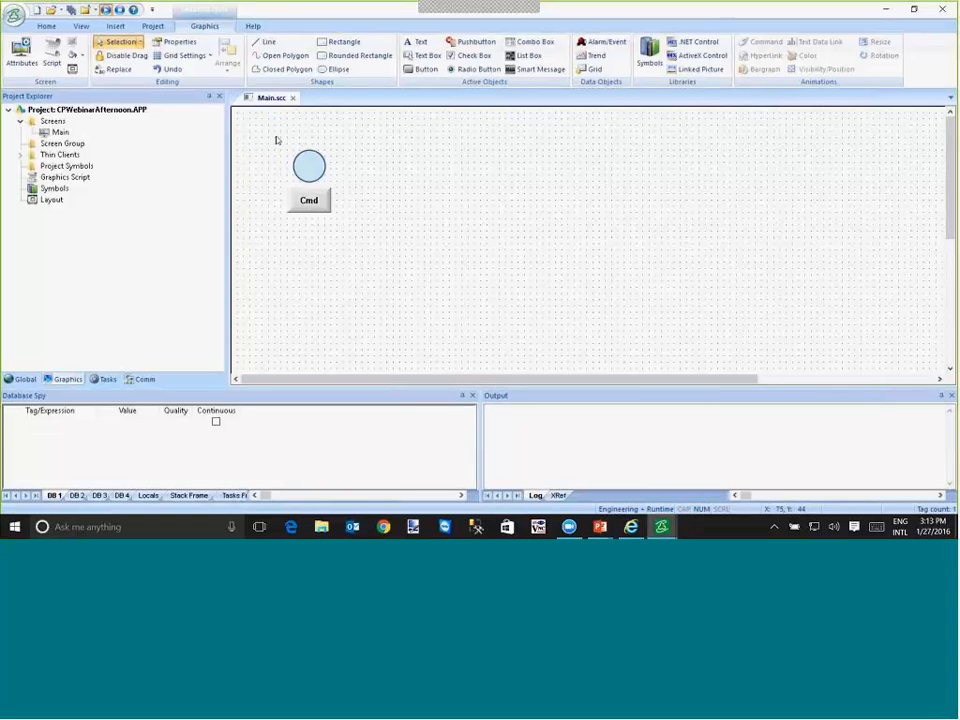
- Create a linked symbol named MyMotor from the circle and the Cmd button
drag(274, 139, 366, 238)
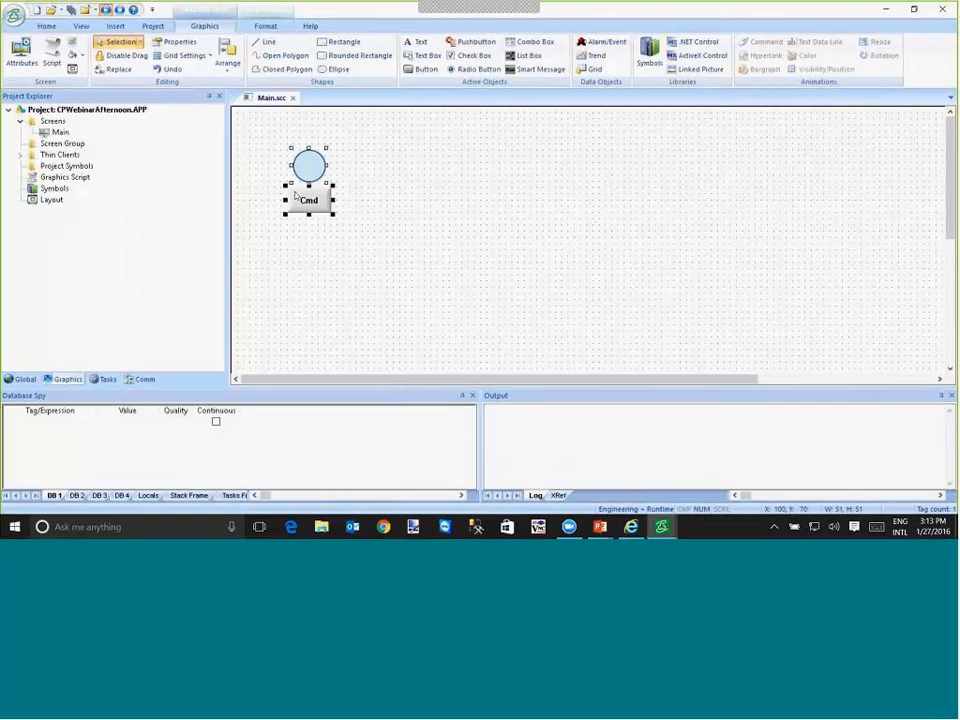
right_click(300, 200)
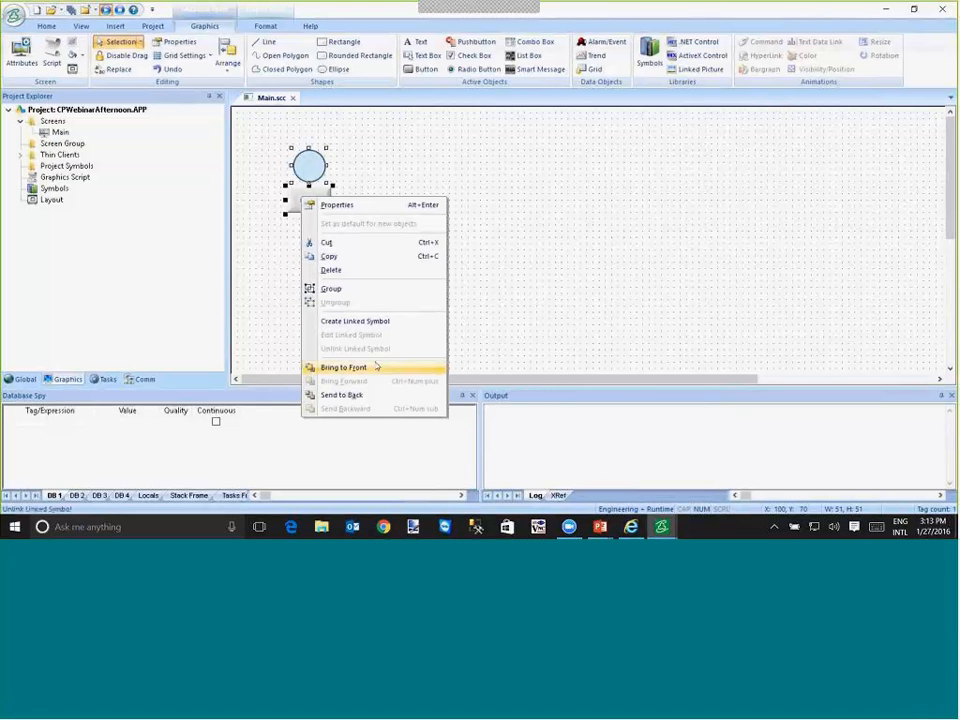
click(355, 321)
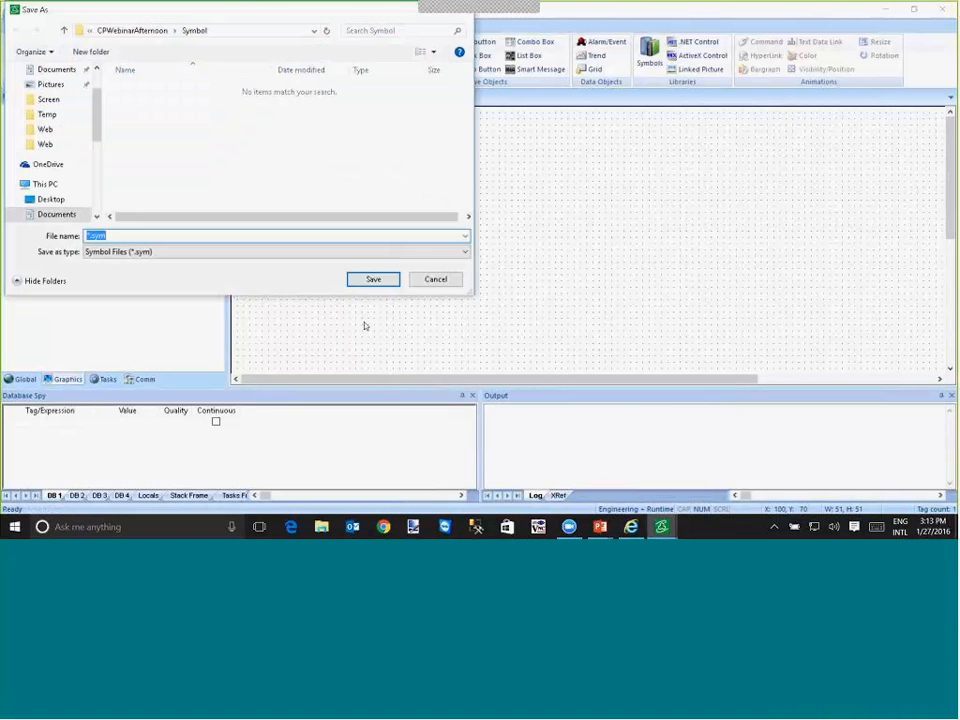
key(Home)
text(MyMotor)
key(Return)
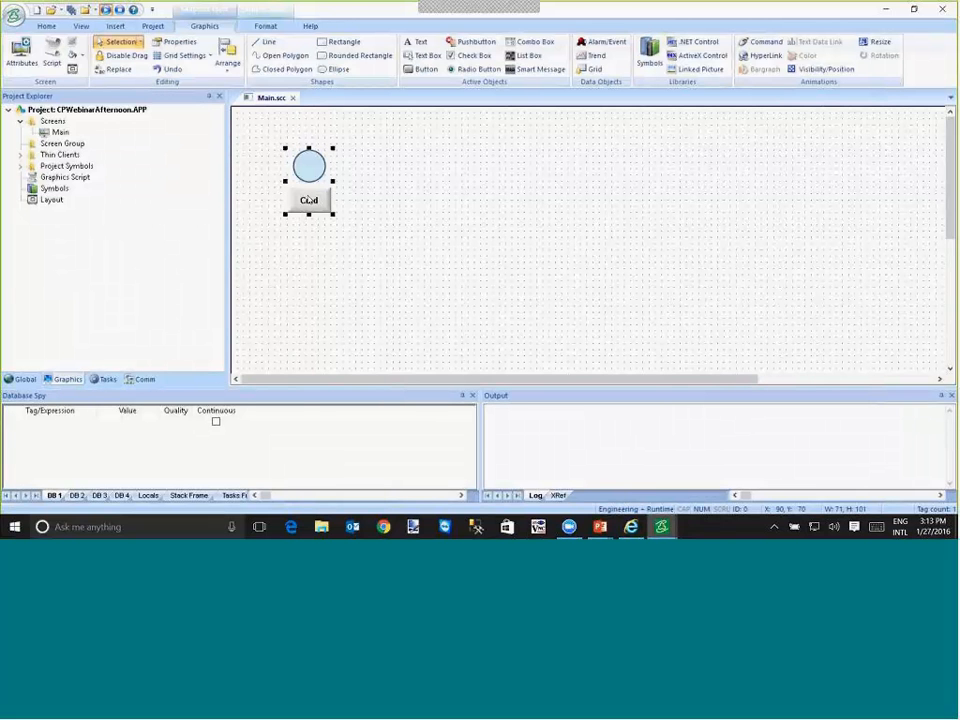
- Edit the MyMotor linked symbol and set the circle's color limit expression to the custom property #Motor:a
right_click(309, 200)
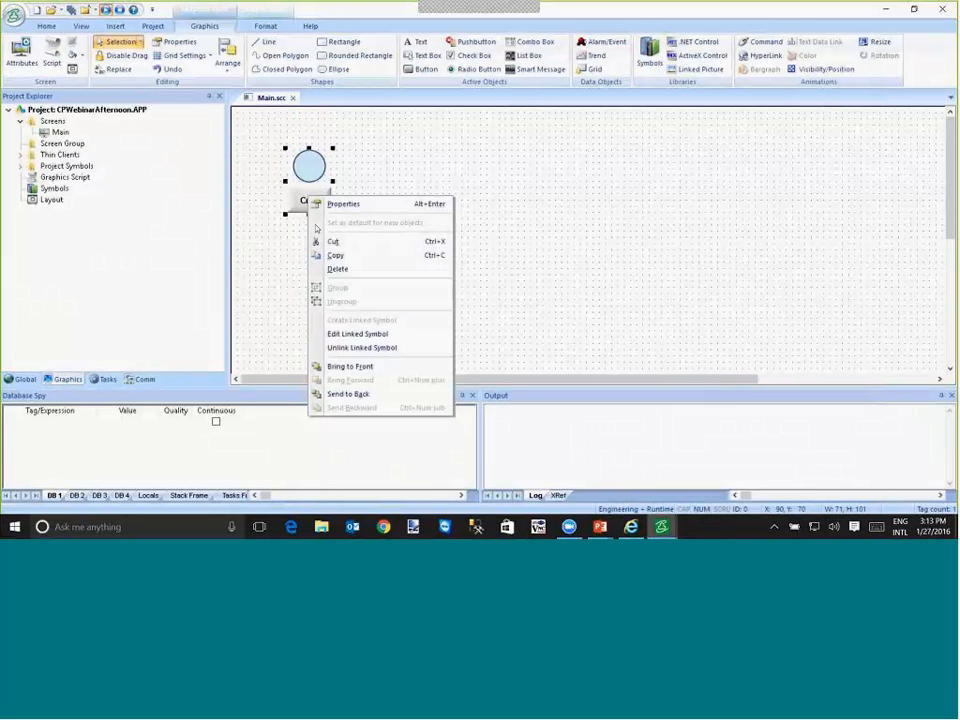
click(361, 335)
click(336, 279)
double_click(306, 165)
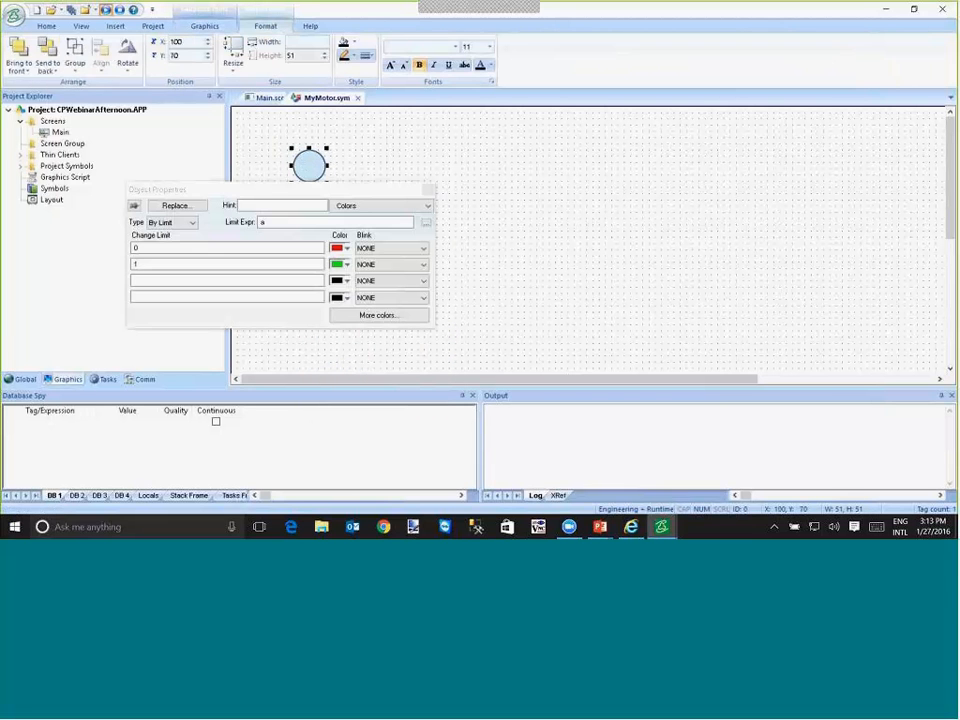
click(277, 222)
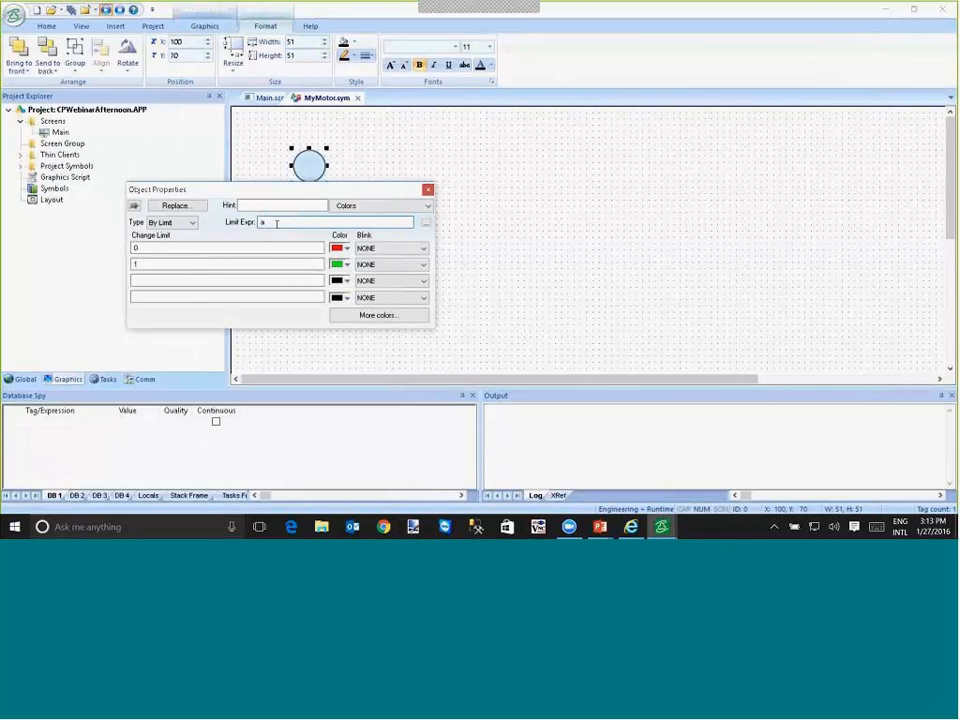
text(#Motor)
drag(283, 222, 260, 222)
key(ctrl+c)
- Replace the Cmd button's toggle tag in the MyMotor symbol with #Motor:a
drag(364, 189, 379, 235)
click(311, 215)
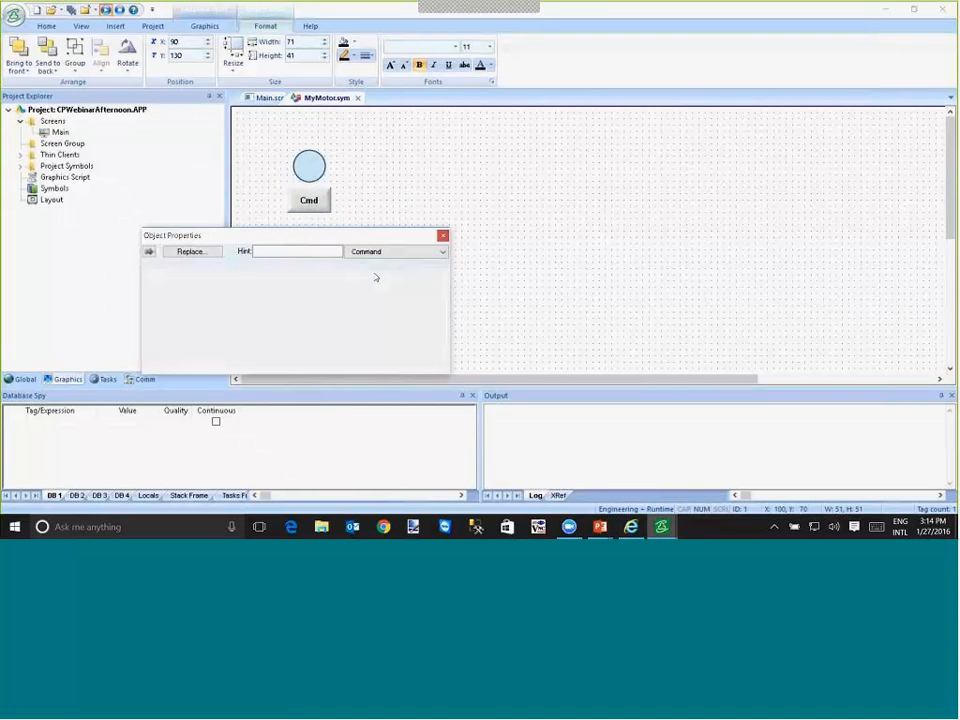
click(300, 207)
drag(270, 318, 89, 311)
key(ctrl+v)
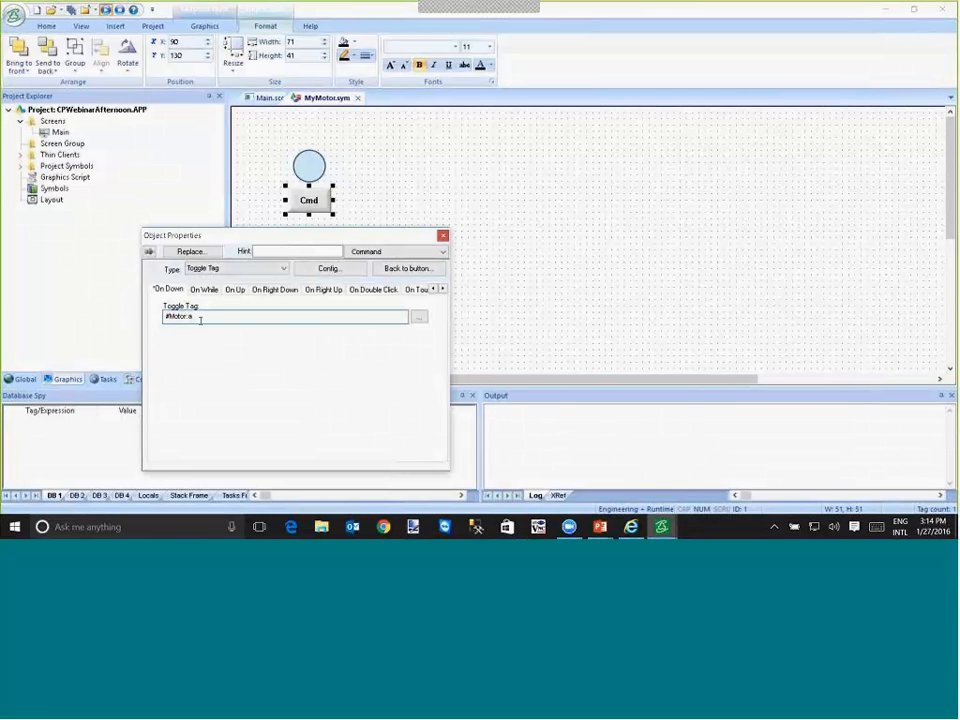
- Close the MyMotor symbol, saving its changes, and turn off further display of the linked-symbol re-save notice
click(368, 146)
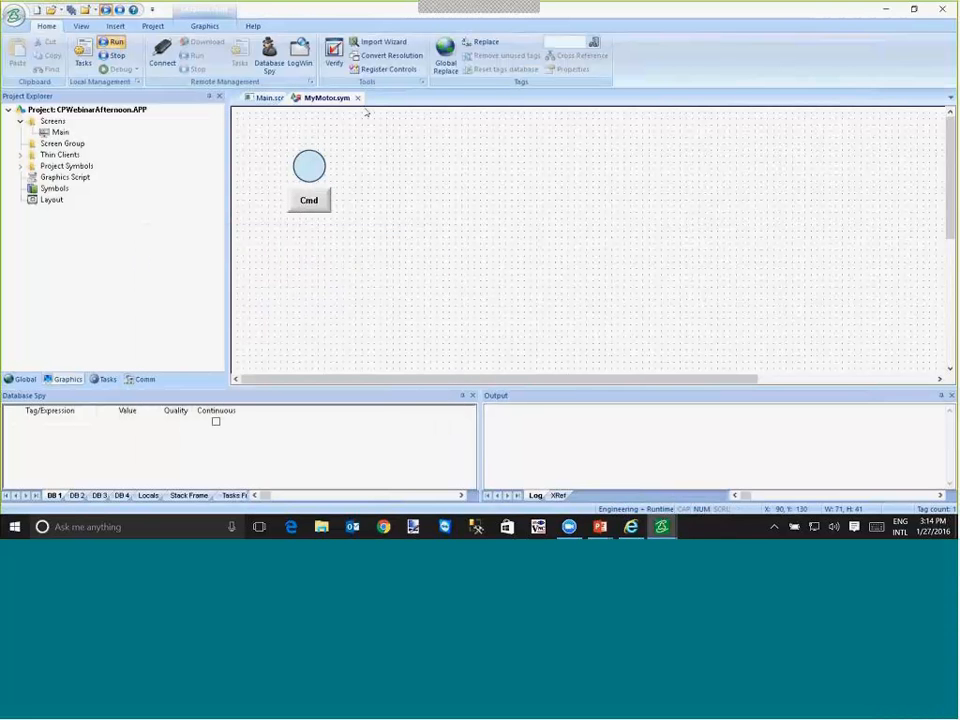
click(357, 98)
click(432, 306)
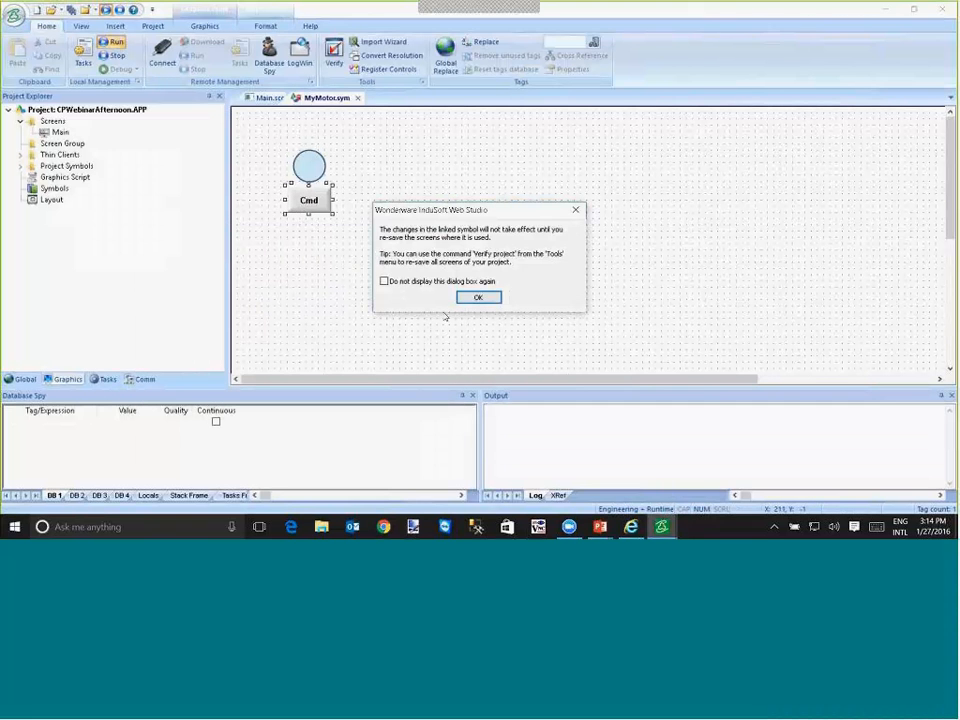
click(386, 281)
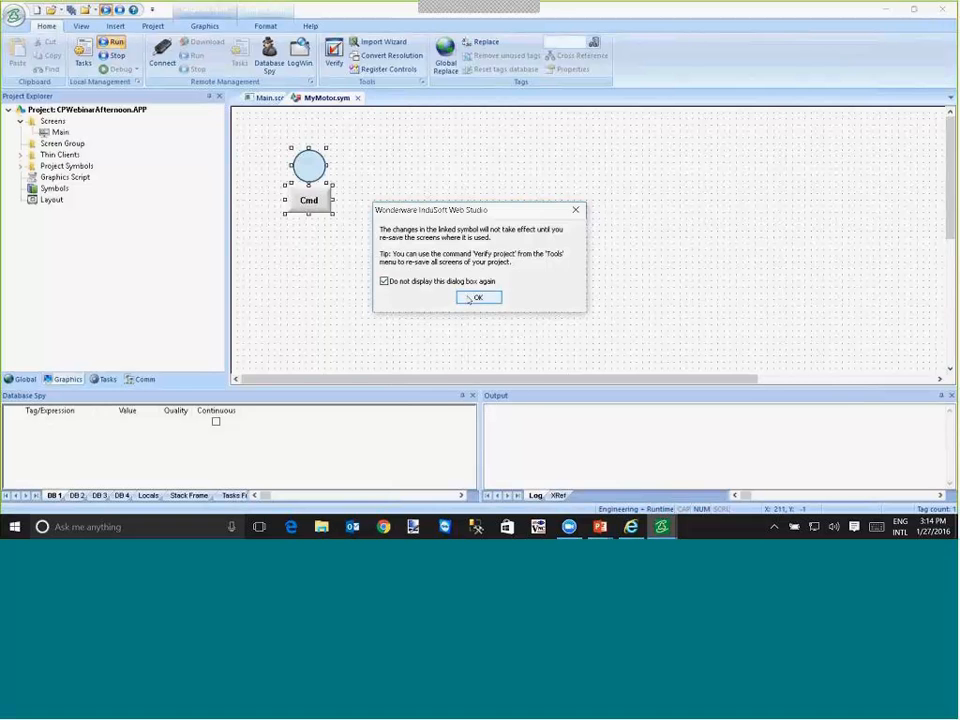
click(478, 298)
- Check the Motor property of the MyMotor symbol on the Main screen and test its Cmd button at runtime
double_click(309, 195)
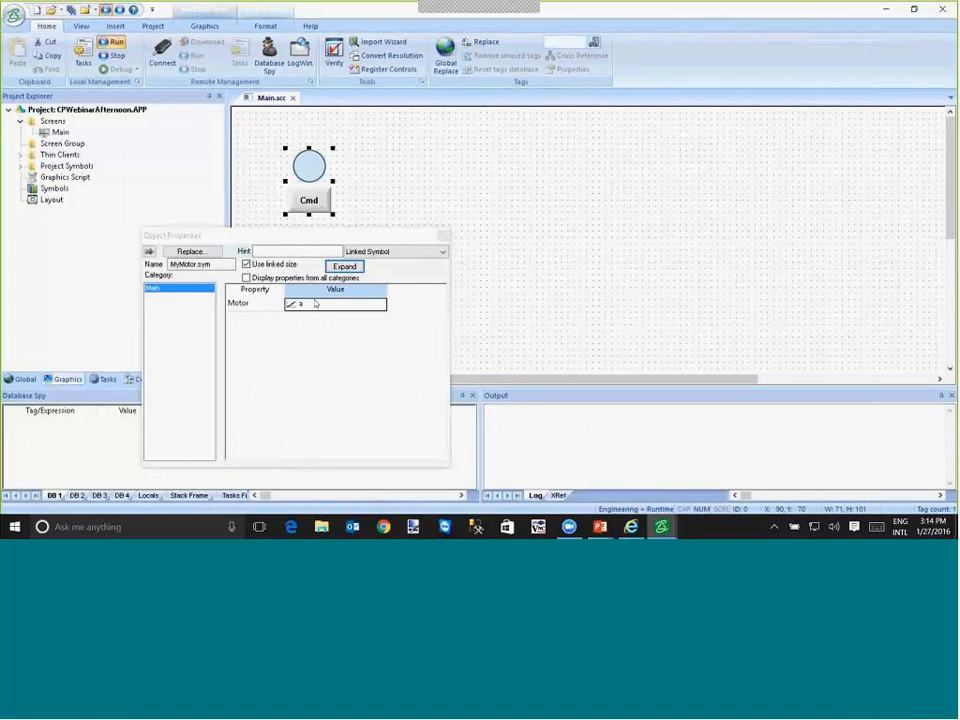
click(367, 160)
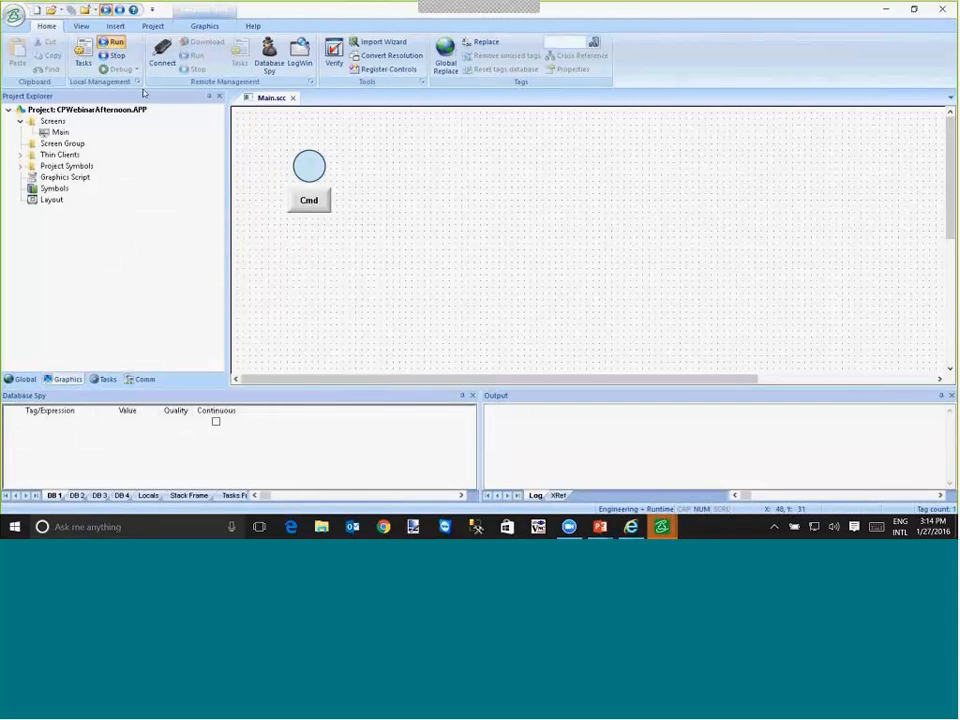
click(77, 95)
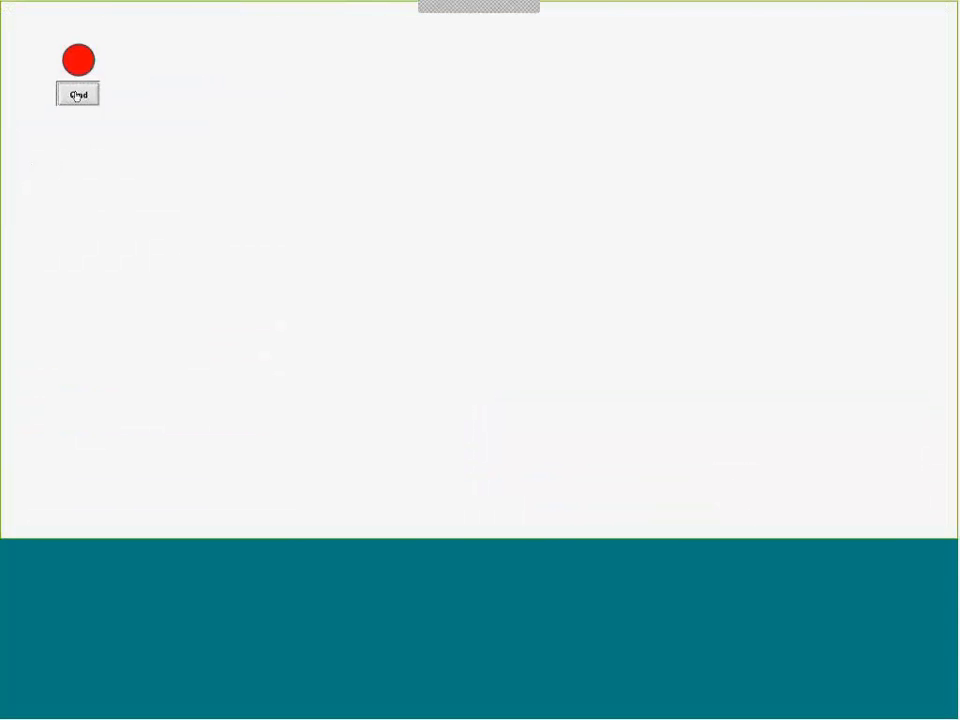
click(77, 95)
click(77, 95)
click(77, 95)
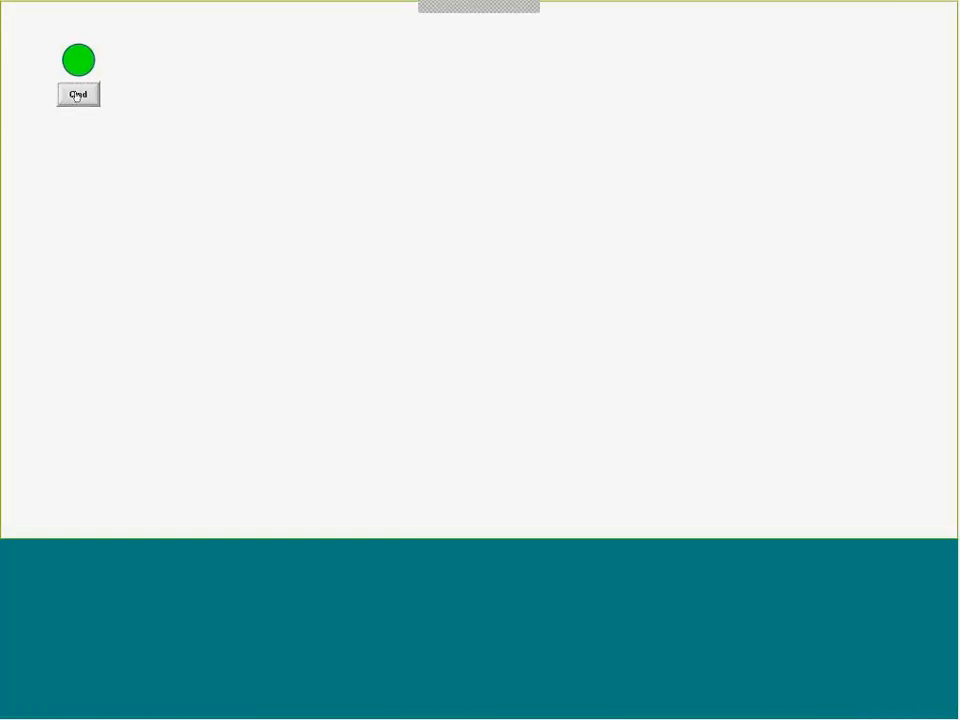
key(alt+Tab)
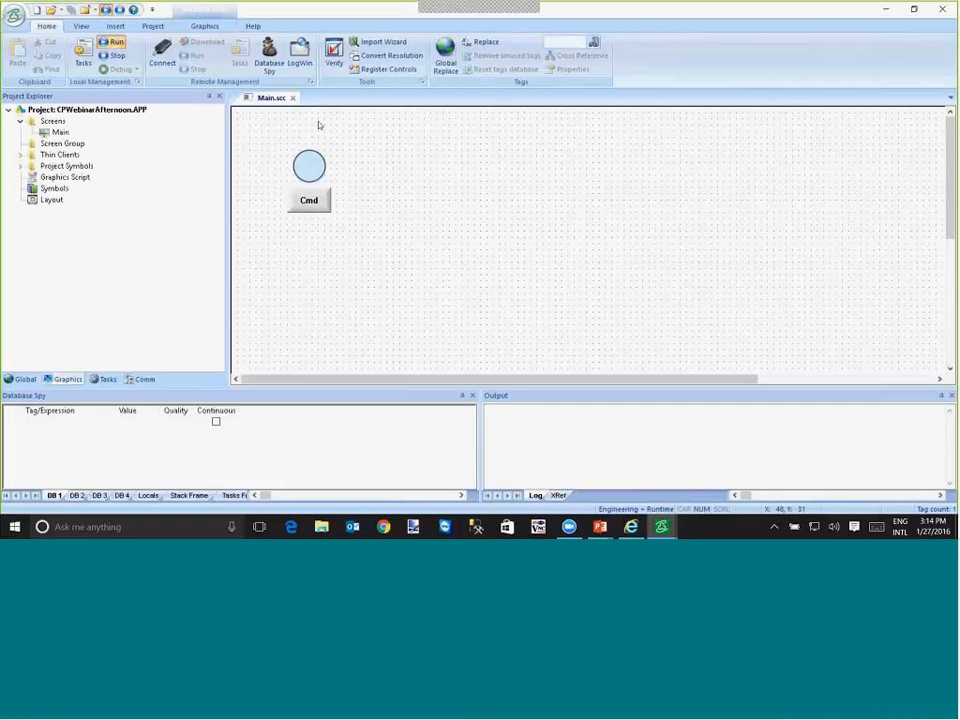
- Insert a second MyMotor from the project symbols onto the Main screen, beside the first at about X 247, Y 88
click(202, 26)
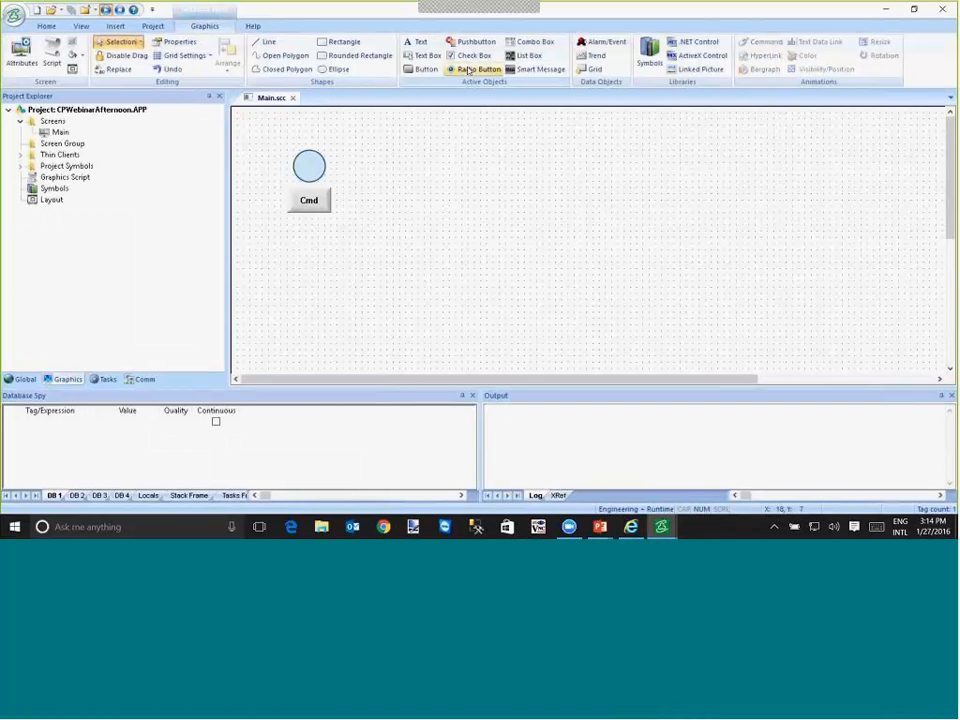
click(648, 60)
click(280, 122)
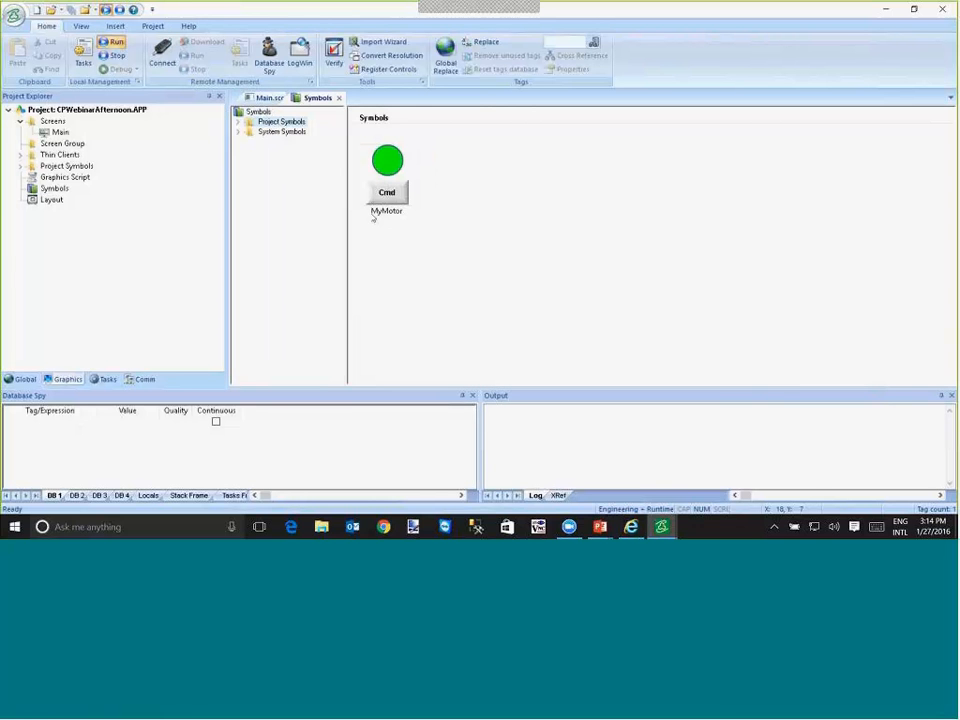
mouse_move(392, 191)
mouse_down()
mouse_move(388, 167)
mouse_move(408, 193)
mouse_up()
- Set the second MyMotor symbol's Motor property to b and create the missing tag with its default settings
double_click(408, 193)
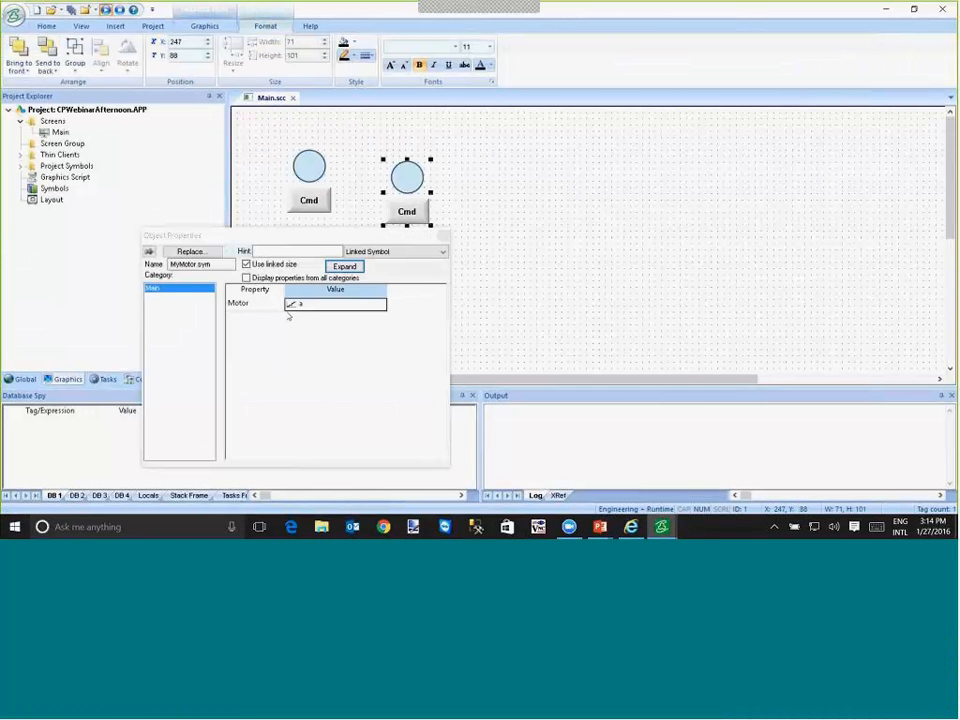
click(300, 309)
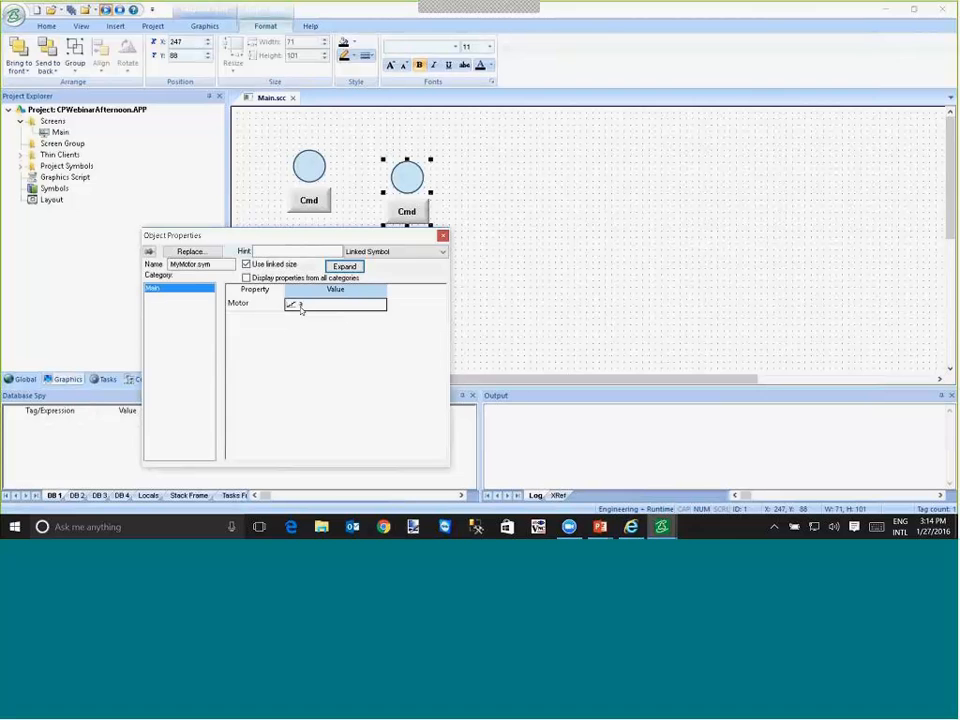
text(b)
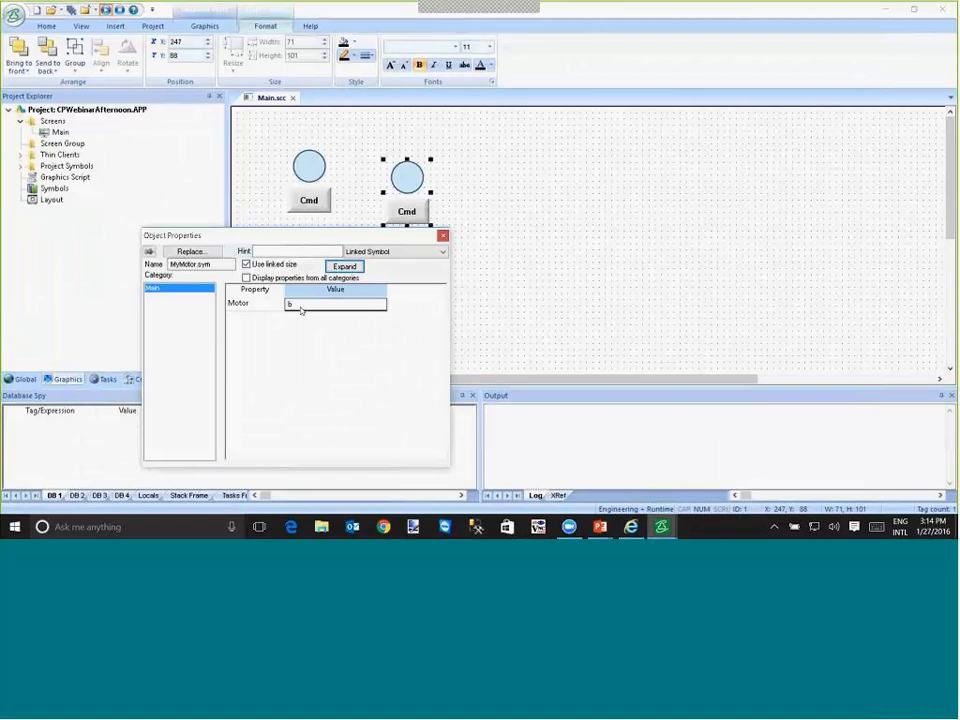
key(Return)
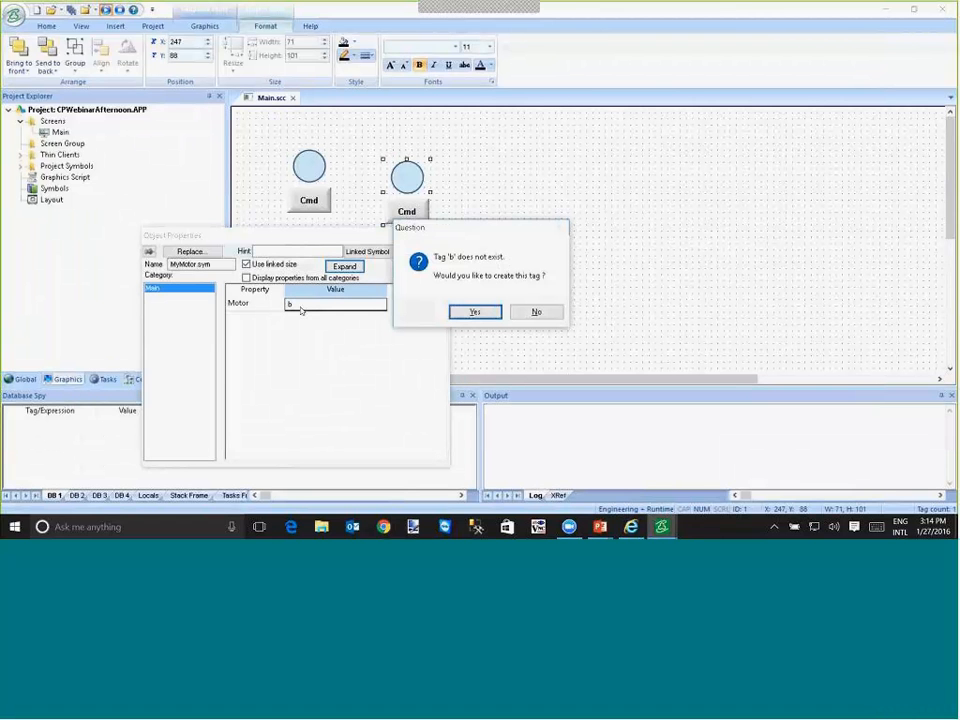
key(Return)
key(Return)
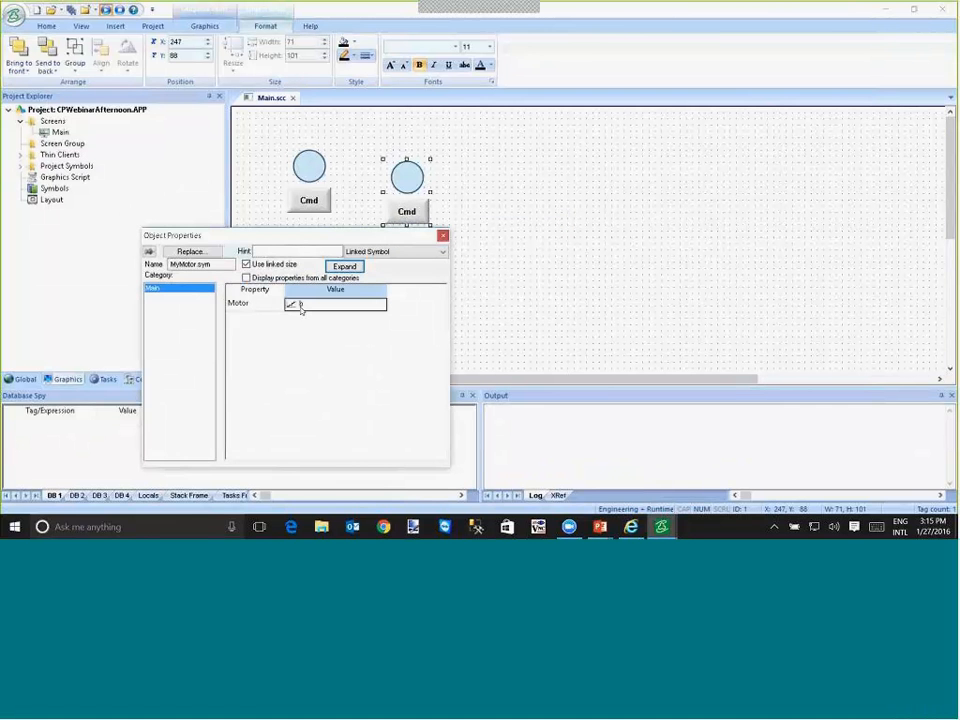
- Line up the second MyMotor with the first and add a copy at X 270, Y 70 whose Motor property is a new tag c
mouse_move(410, 190)
mouse_down()
mouse_move(362, 178)
mouse_move(421, 176)
mouse_up()
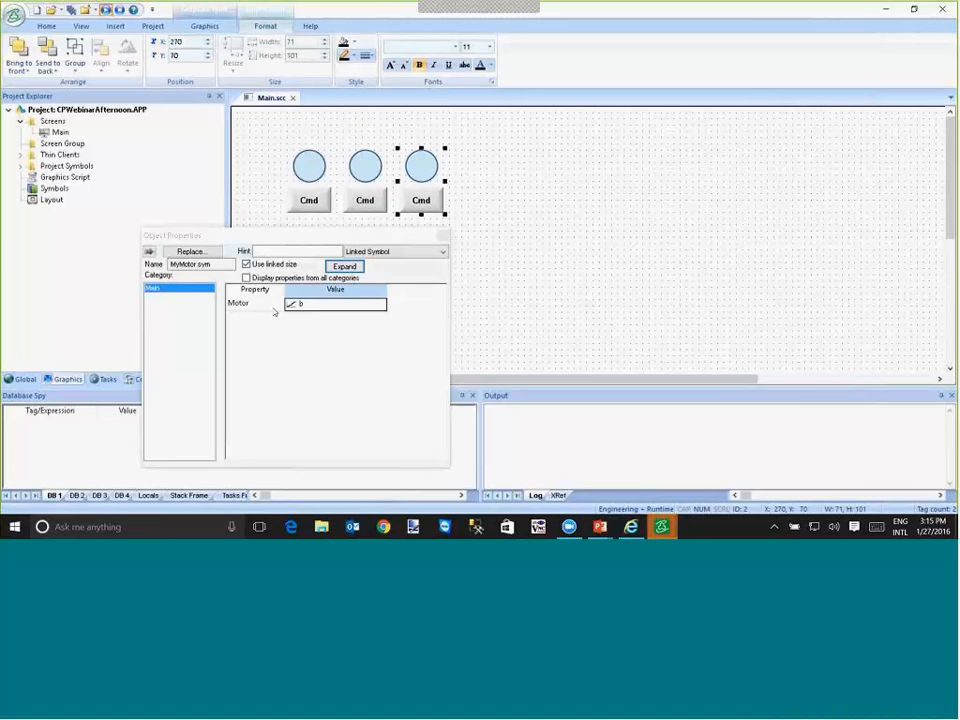
text(c)
key(Return)
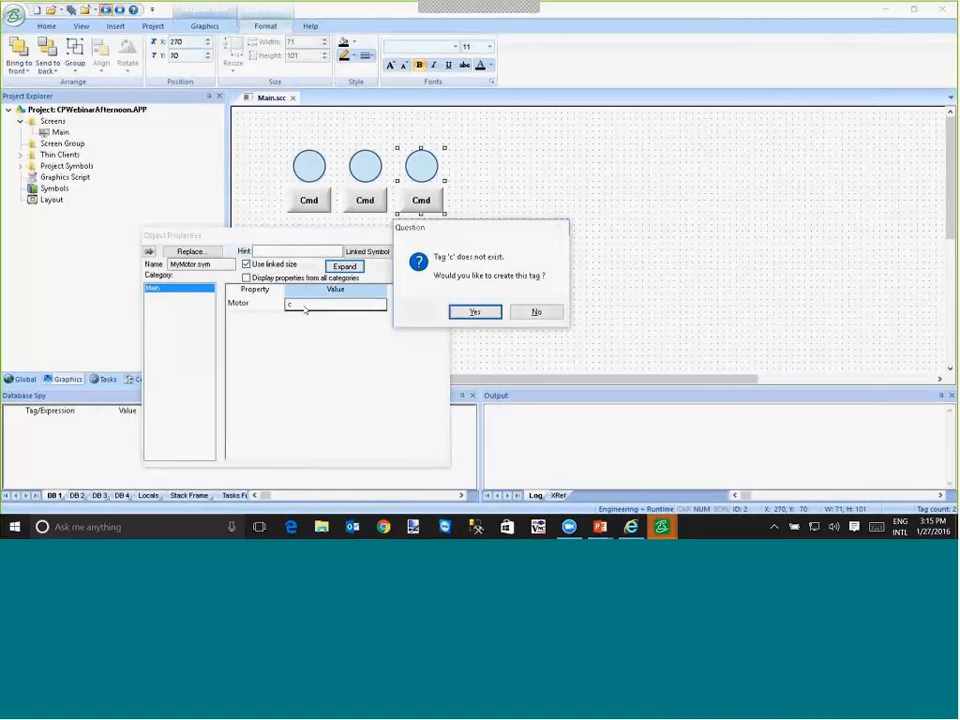
key(Return)
key(Return)
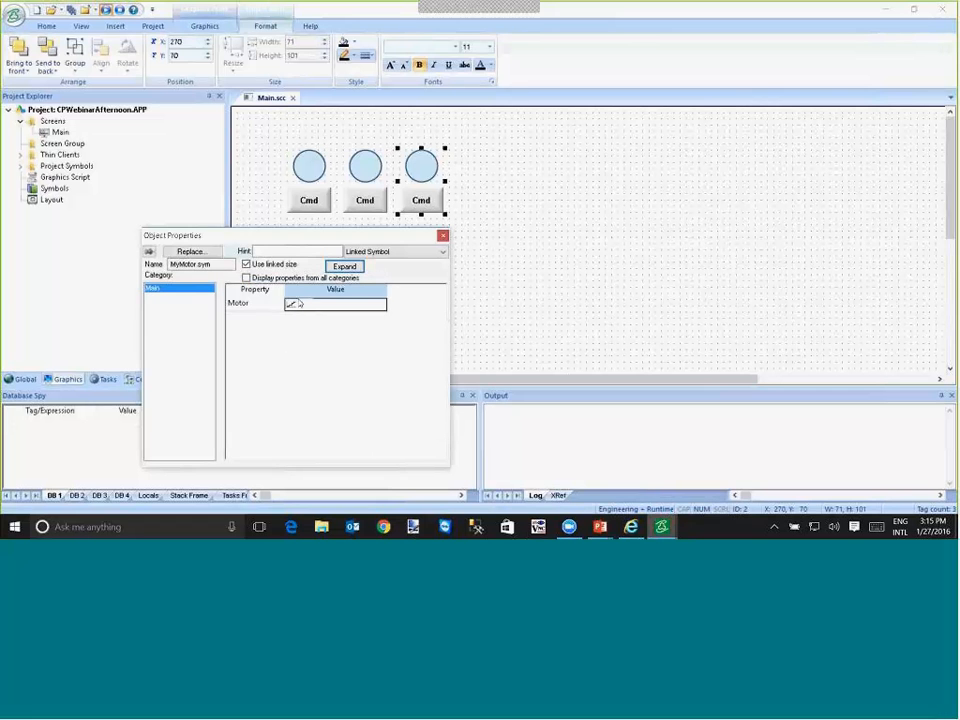
click(266, 189)
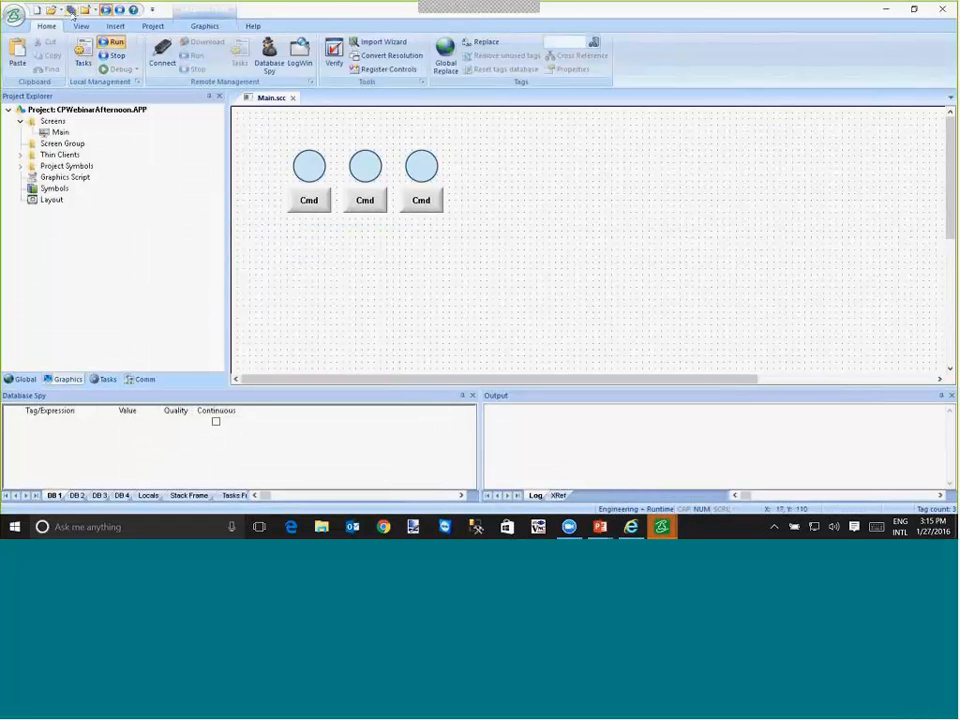
- Test the three MyMotor symbols at runtime by toggling each Cmd button repeatedly, and return to the development environment
click(80, 97)
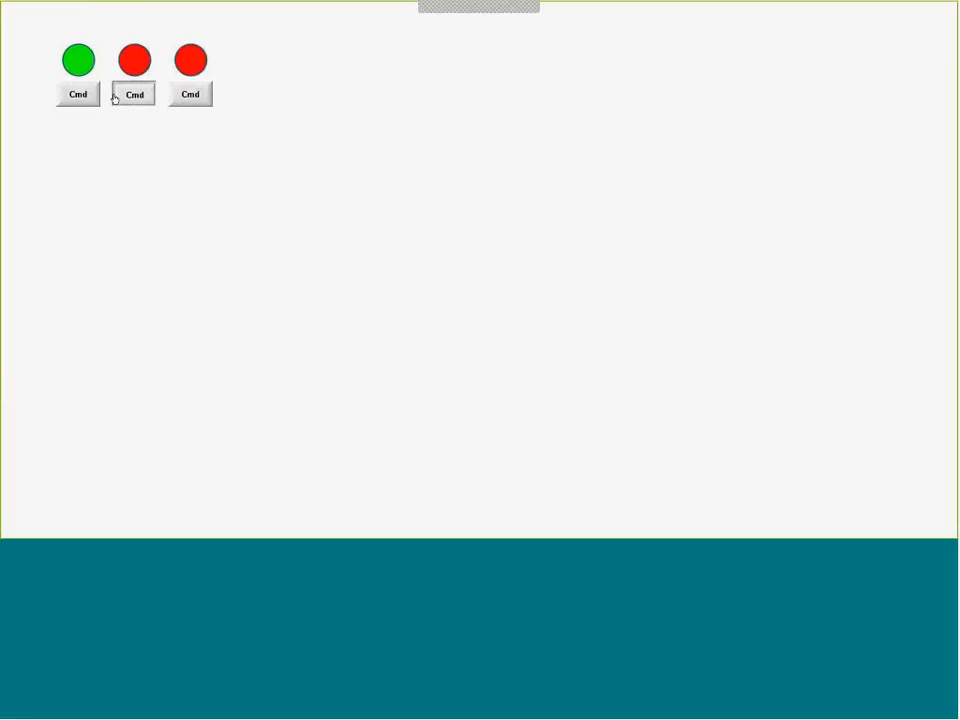
click(114, 95)
click(182, 95)
click(120, 97)
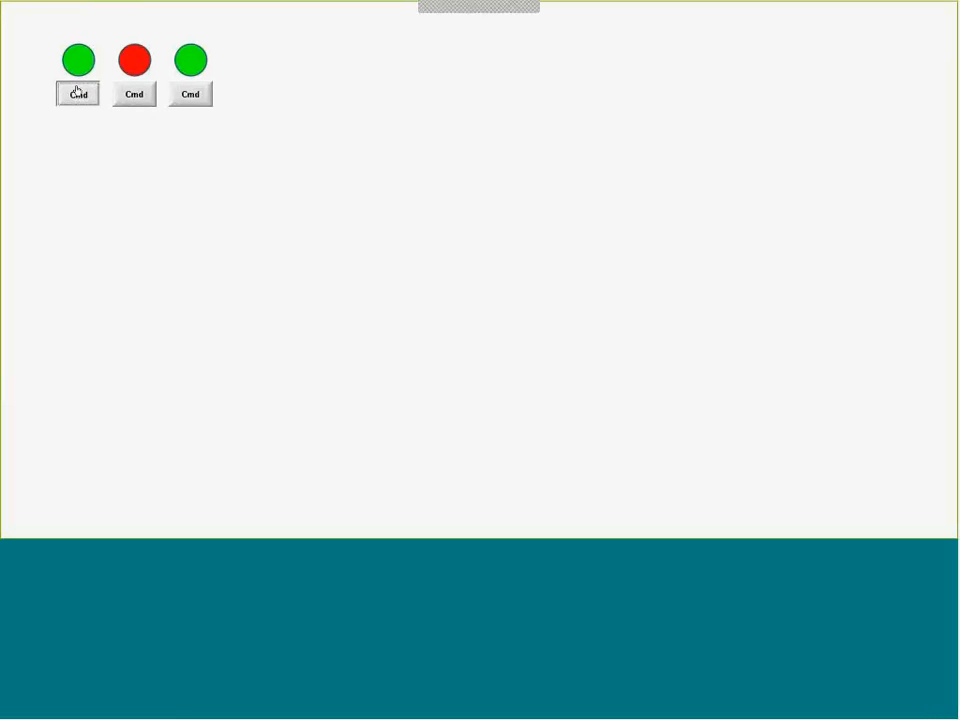
click(77, 93)
click(136, 93)
click(190, 93)
click(134, 94)
click(82, 94)
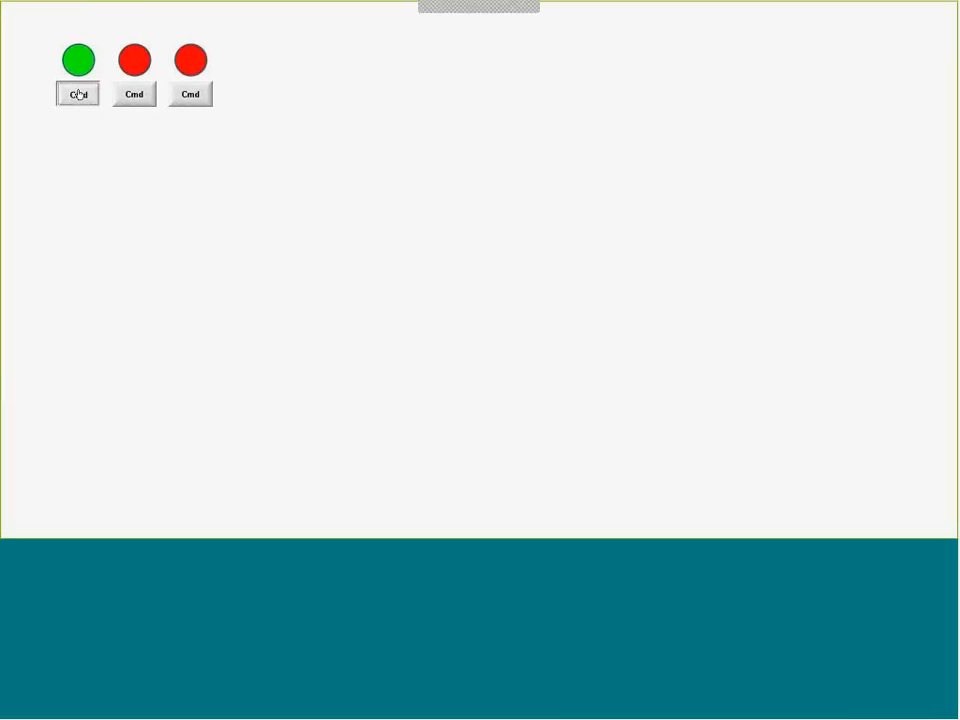
click(137, 94)
click(193, 95)
click(129, 96)
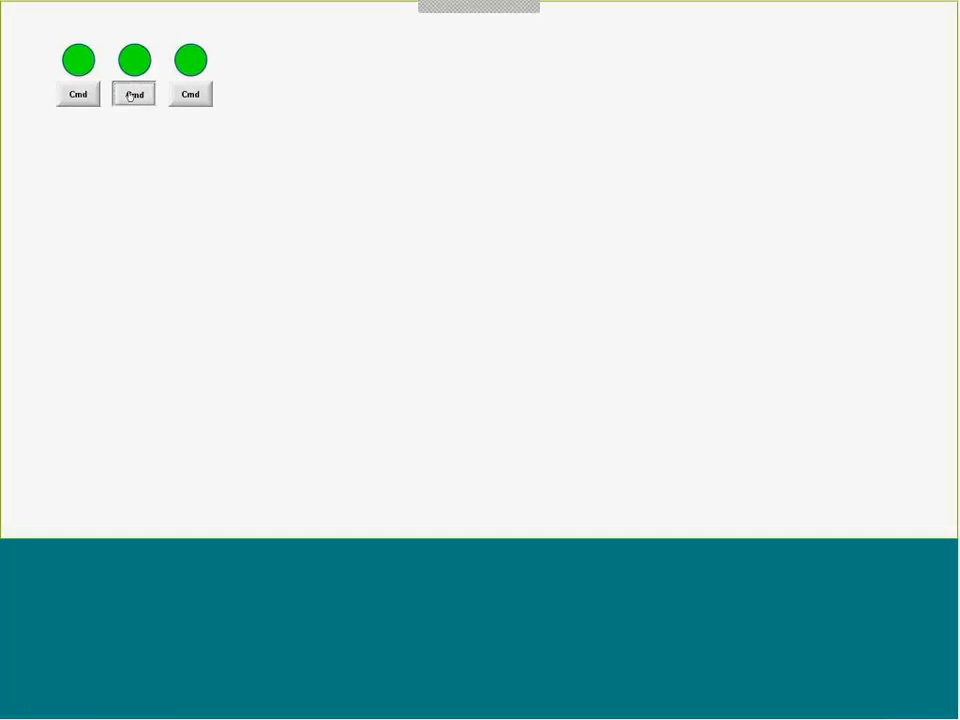
click(78, 94)
click(120, 97)
click(85, 97)
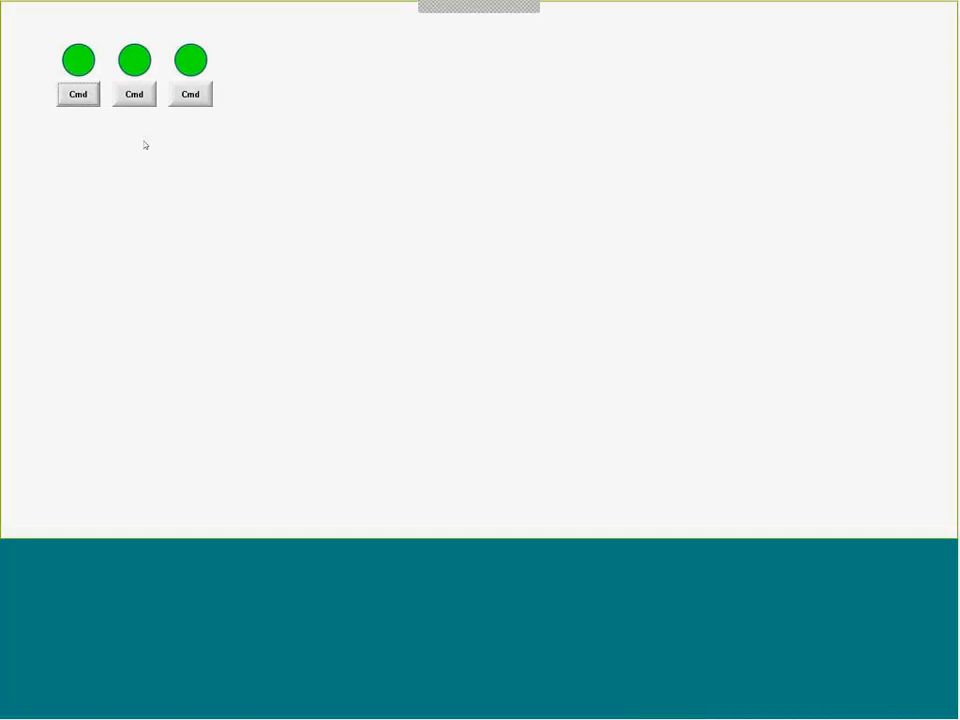
click(191, 94)
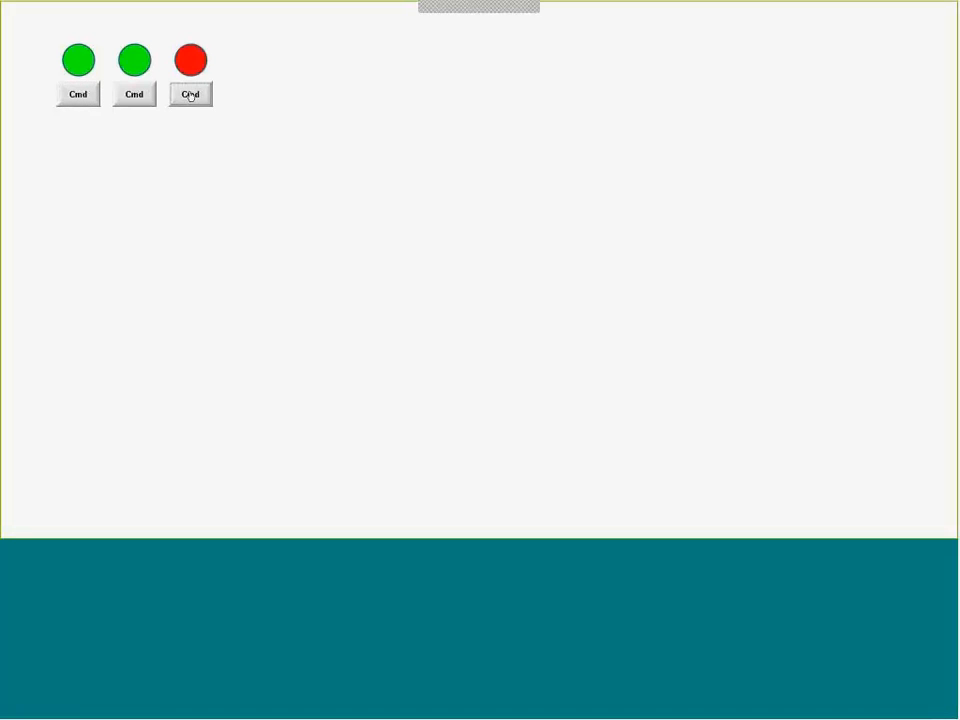
click(135, 94)
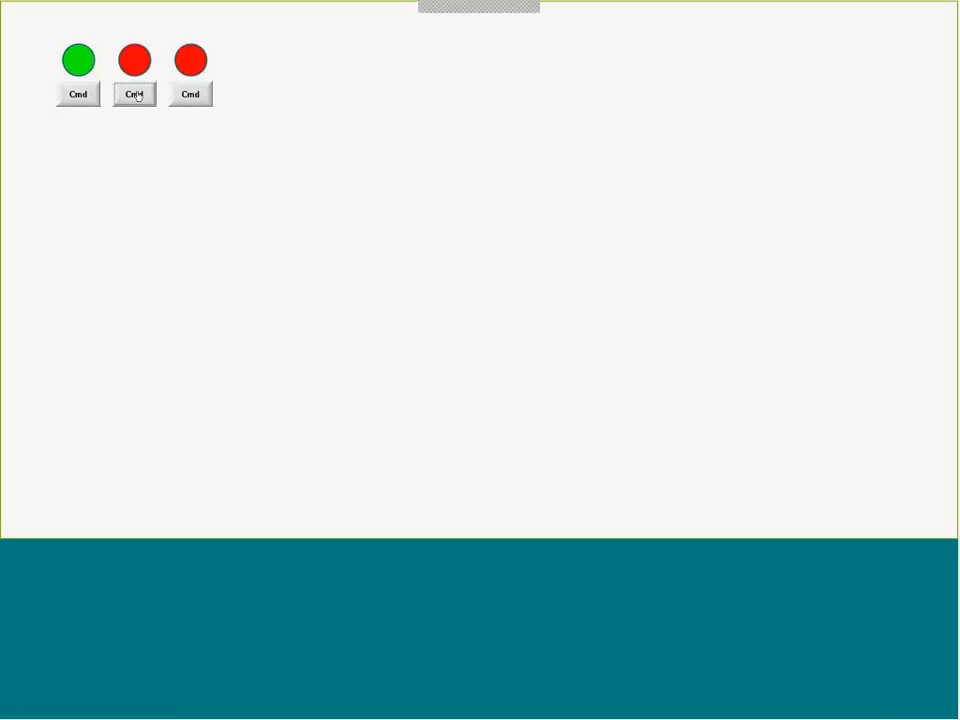
click(187, 100)
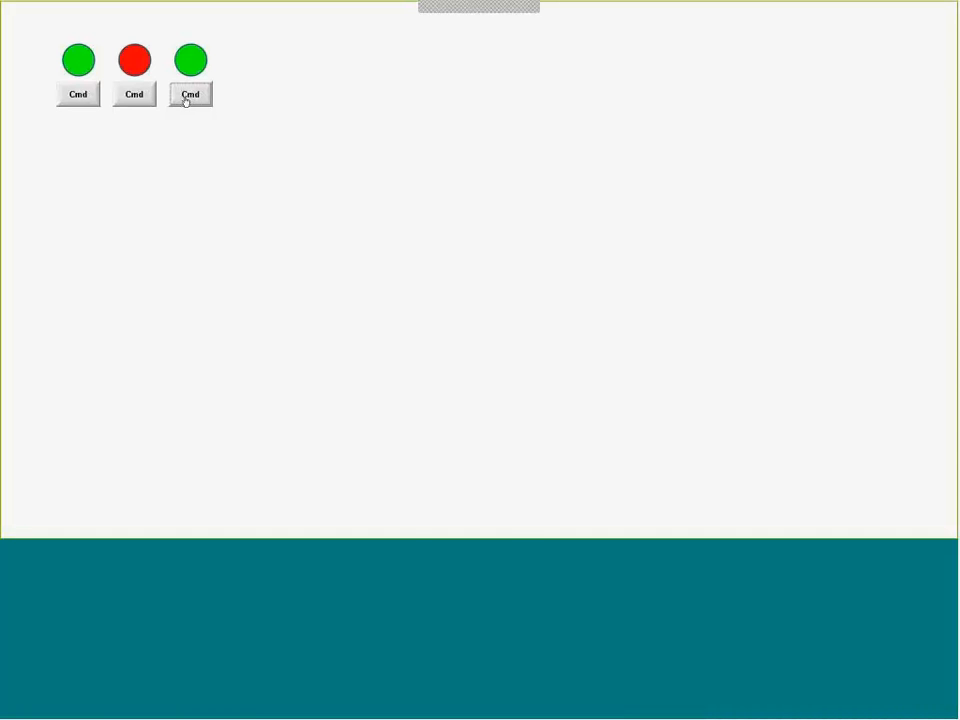
key(alt+Tab)
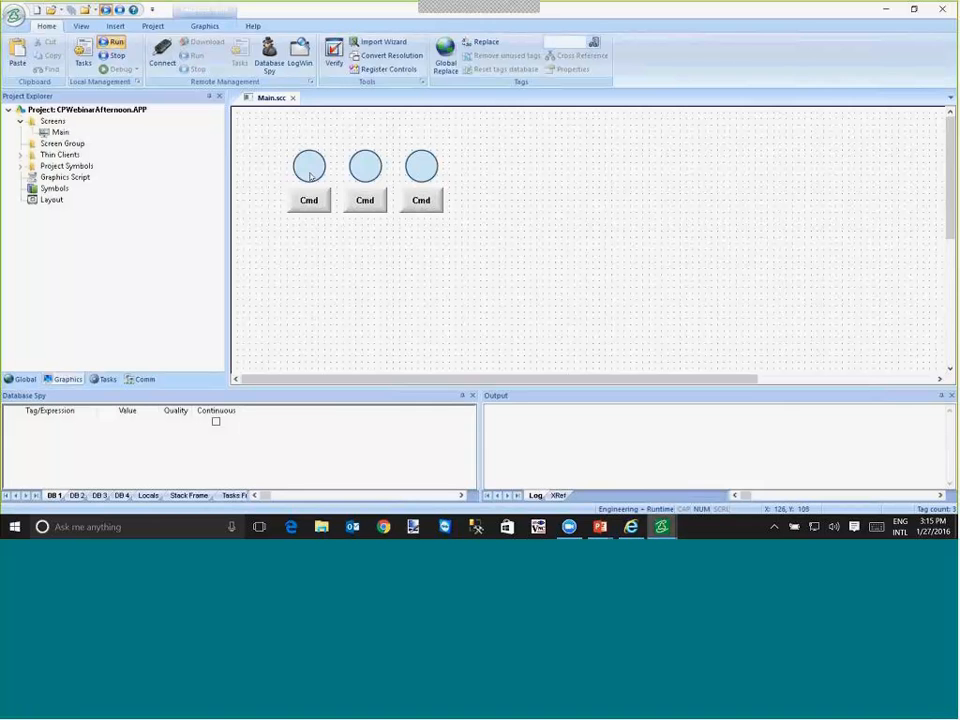
- Edit the MyMotor linked symbol and give the circle a gray solid border with weight 1
right_click(309, 176)
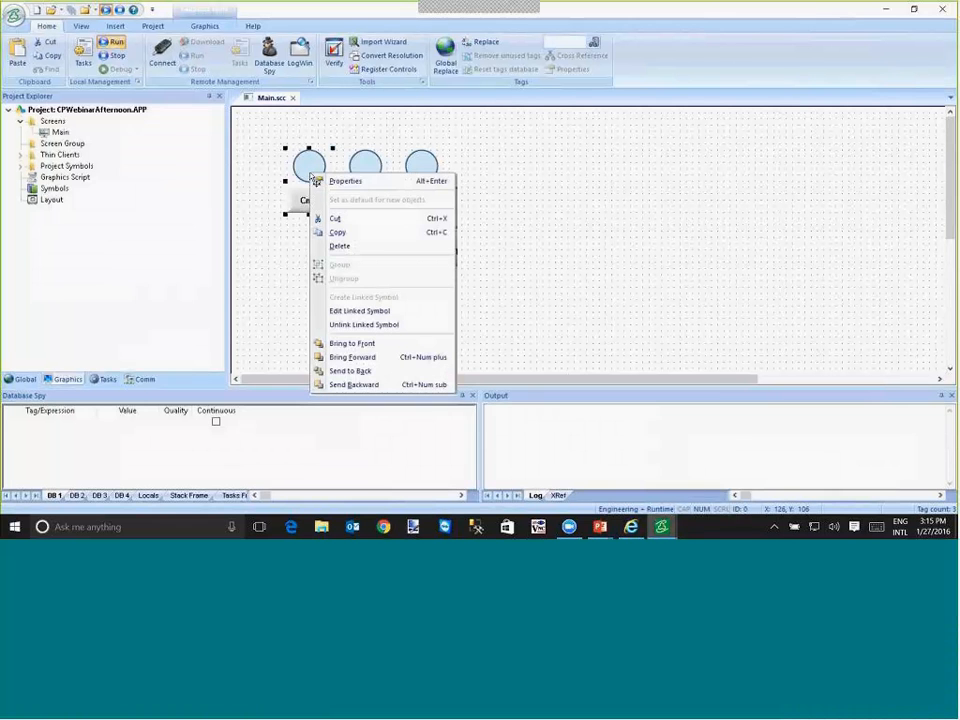
click(353, 312)
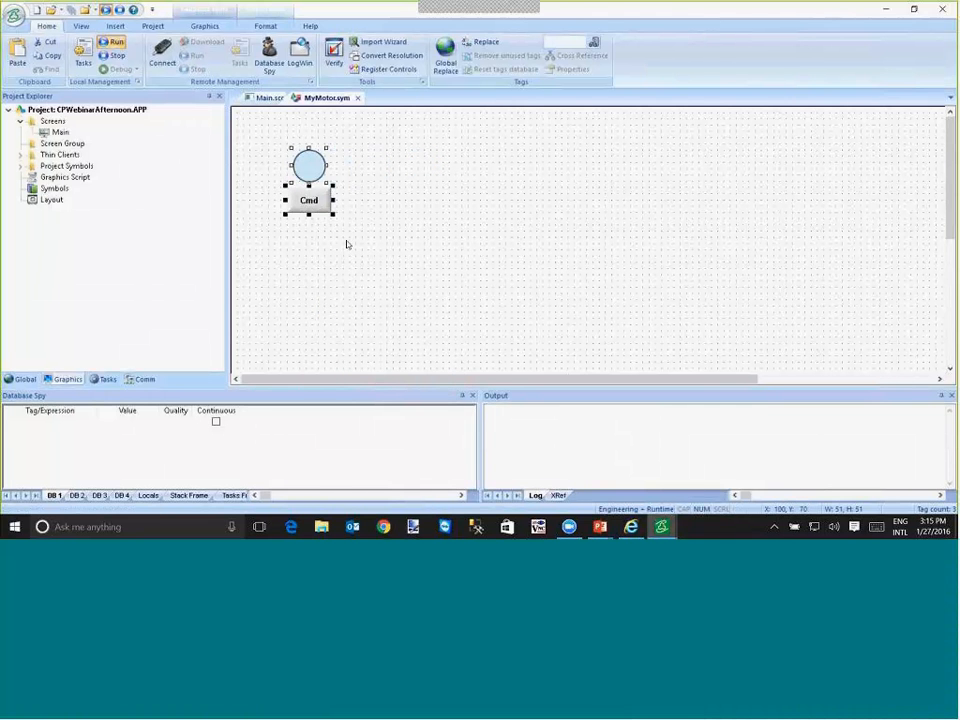
double_click(311, 163)
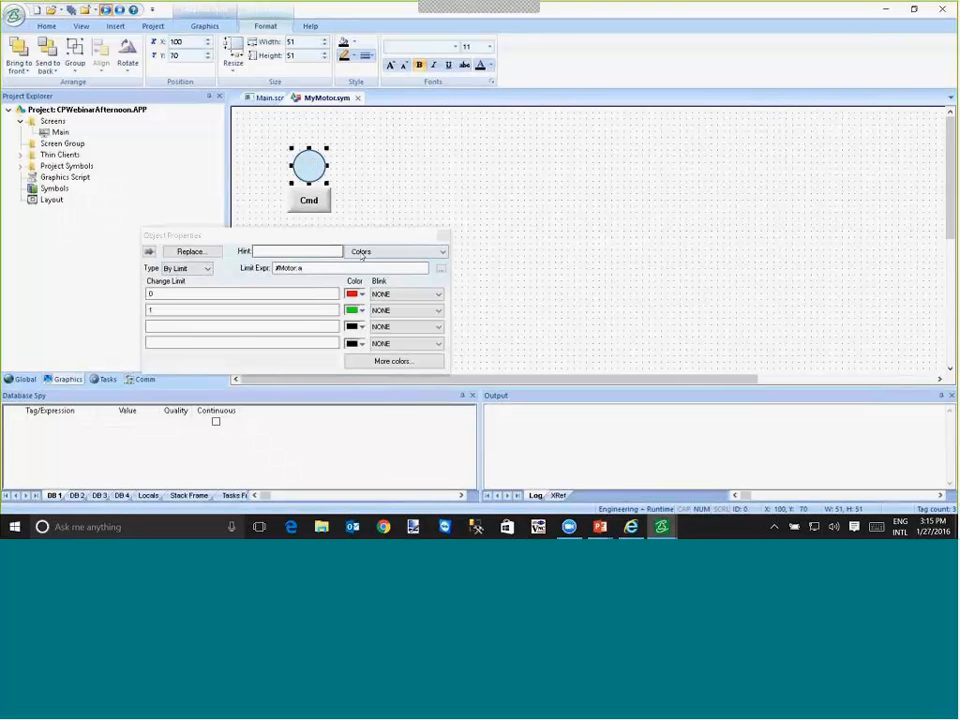
click(385, 251)
click(356, 263)
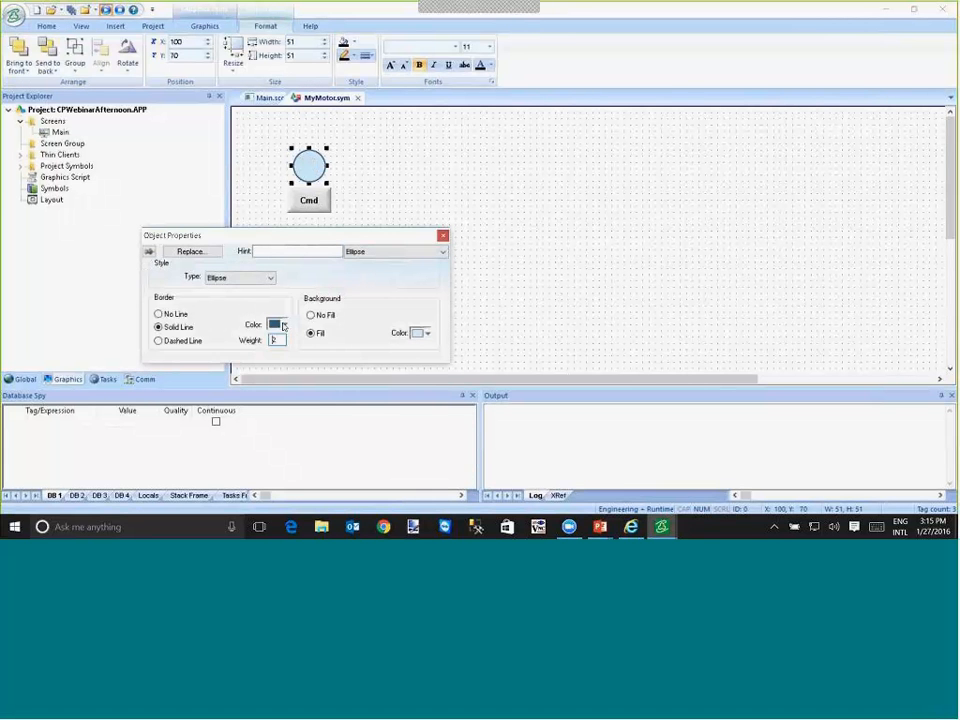
click(280, 324)
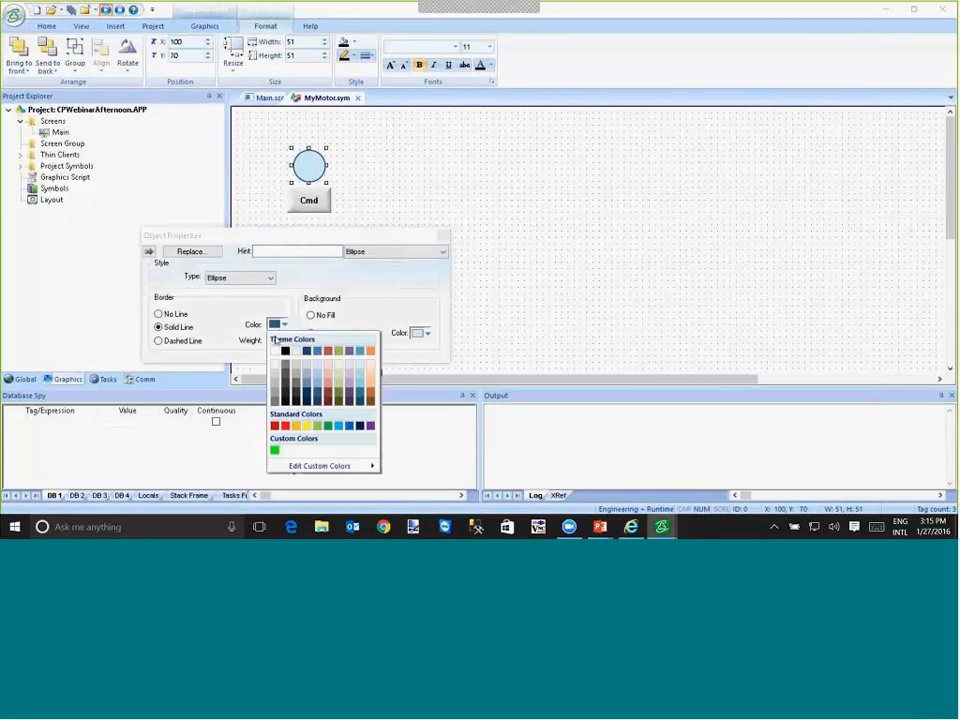
click(275, 387)
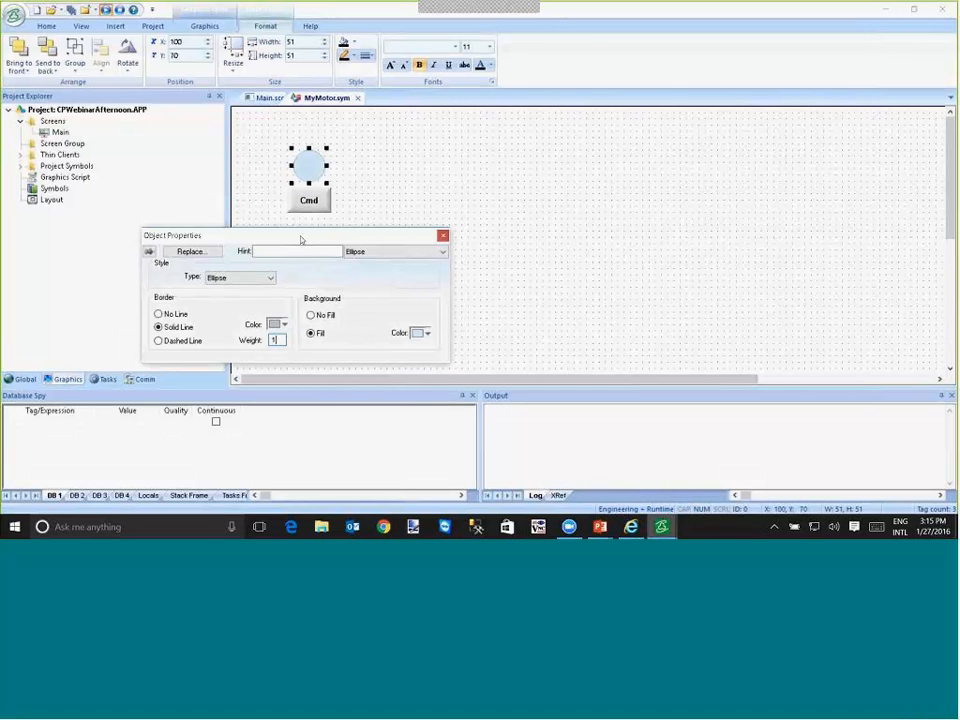
- Set the Cmd button's style to OS Like in the MyMotor symbol, and close the symbol with its changes saved
click(314, 202)
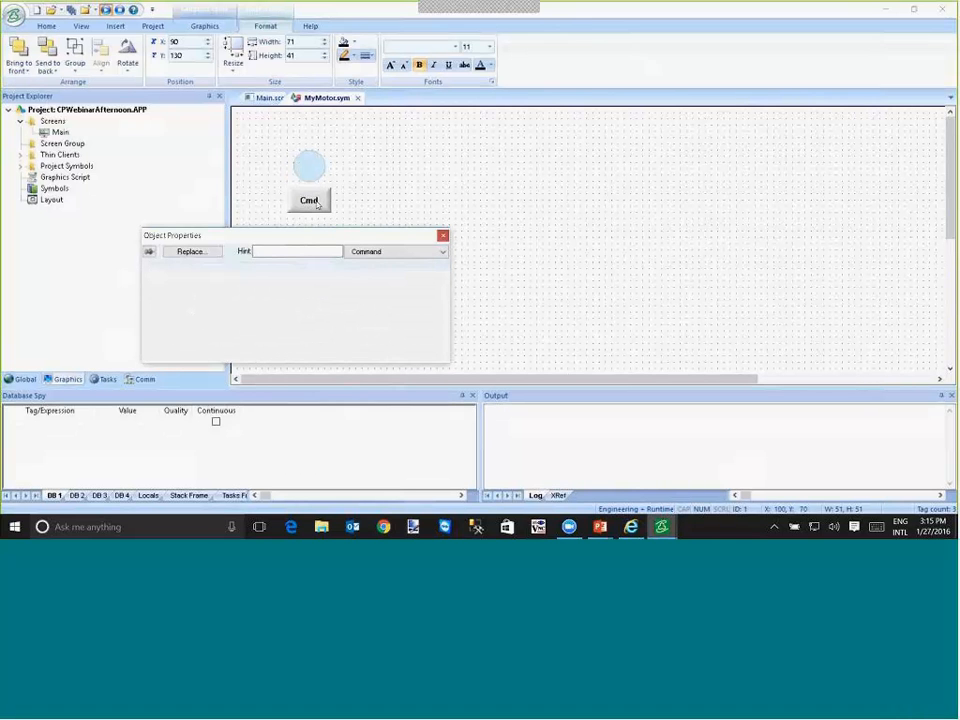
click(365, 252)
click(362, 274)
click(255, 327)
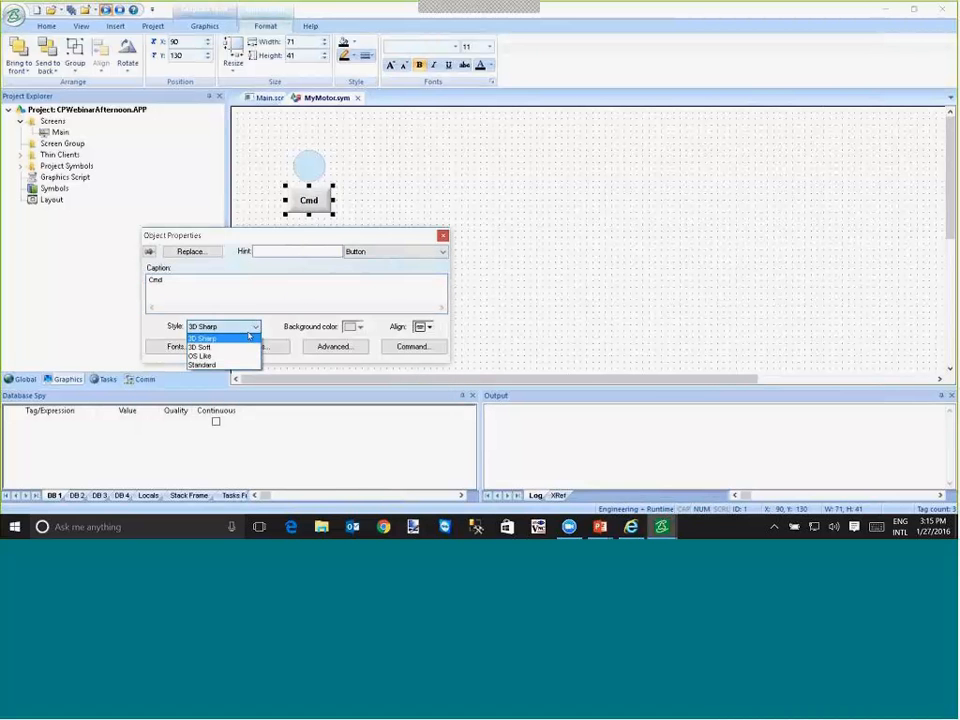
click(200, 356)
click(399, 124)
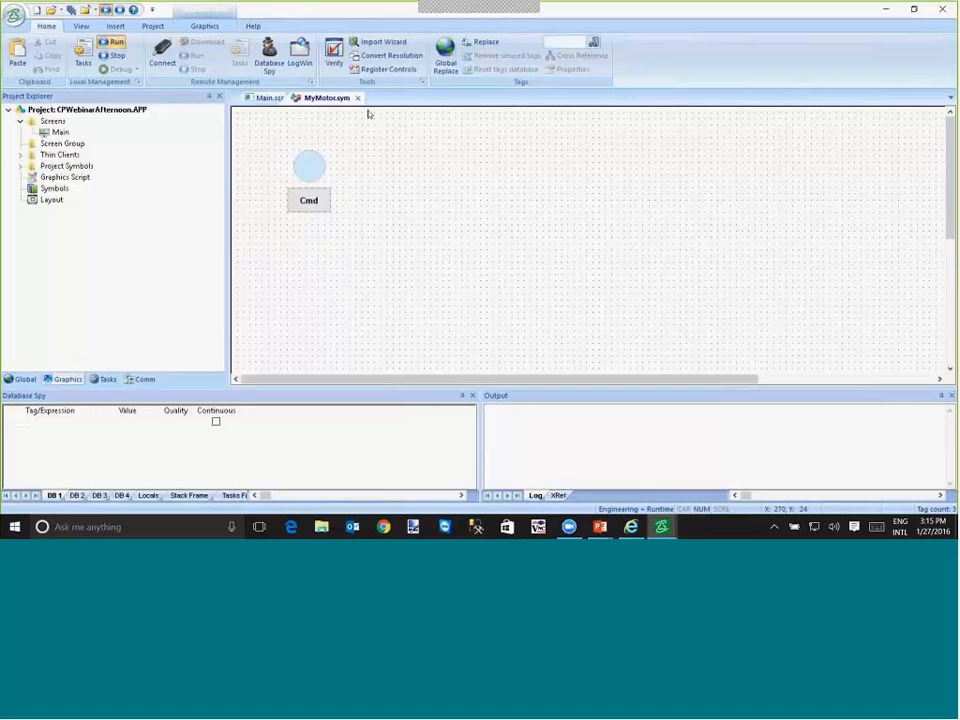
click(357, 97)
click(451, 312)
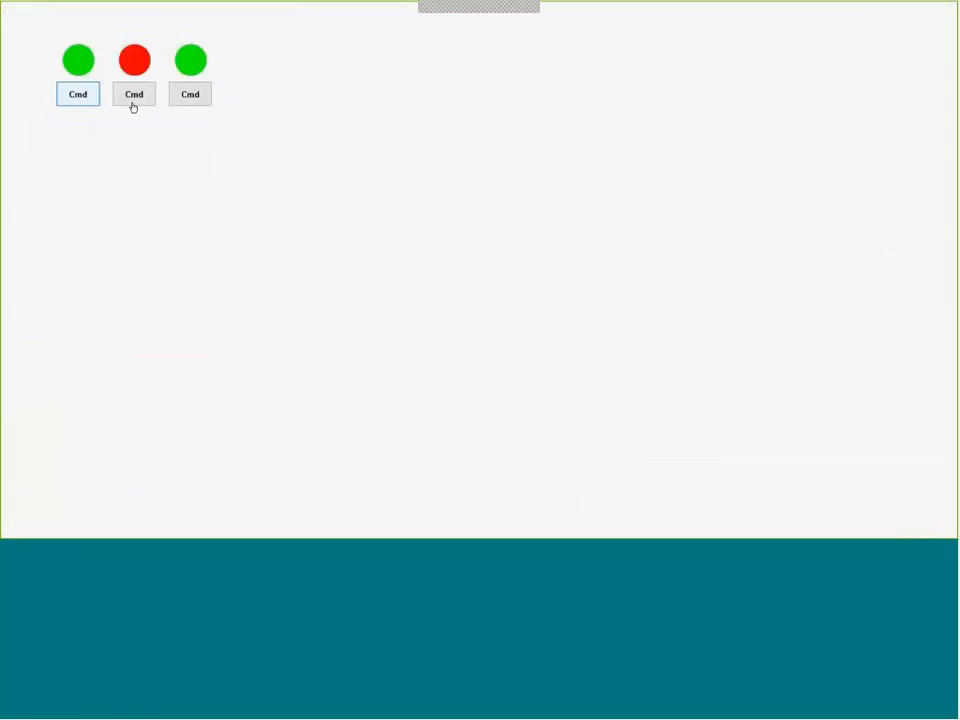
- Test the restyled MyMotor symbols at runtime by toggling the three Cmd buttons repeatedly
click(132, 98)
click(177, 97)
click(116, 94)
click(86, 94)
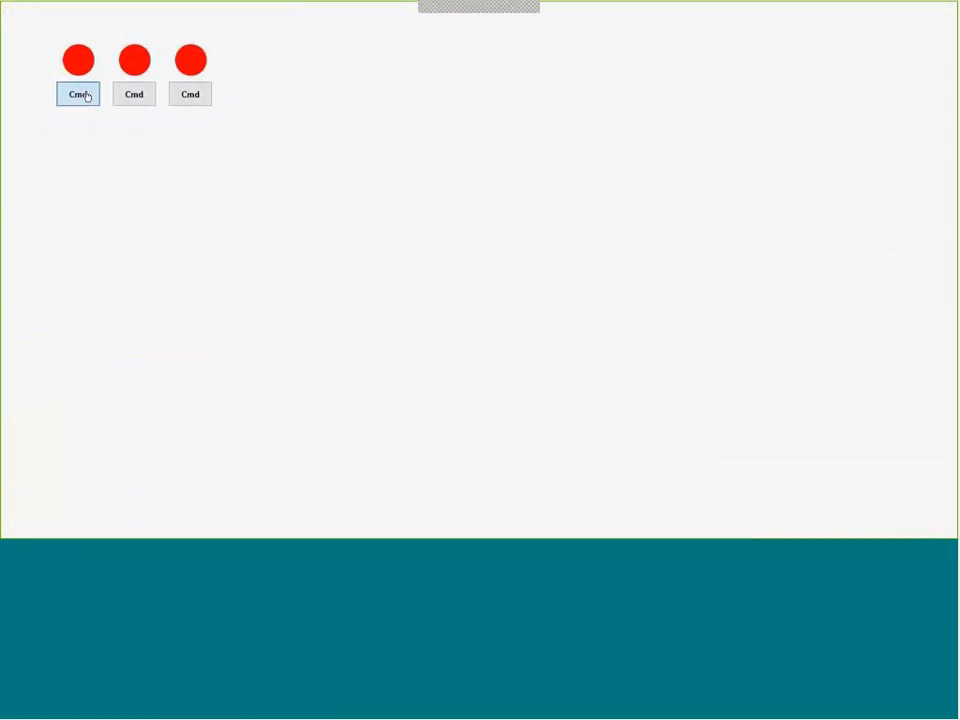
click(133, 97)
click(187, 100)
click(142, 91)
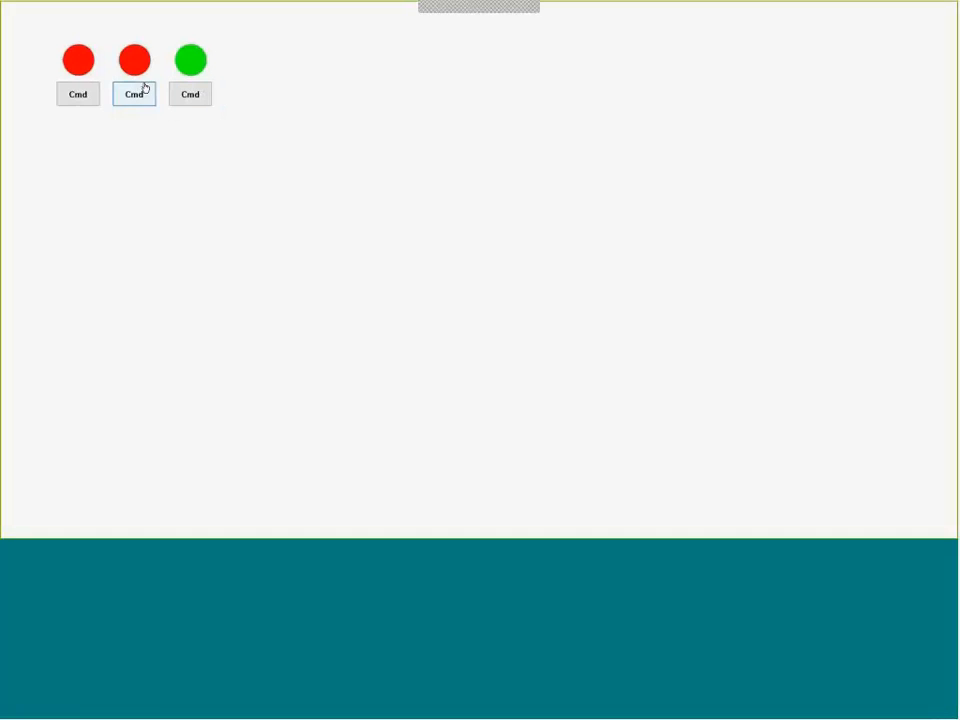
click(88, 94)
click(131, 96)
click(133, 96)
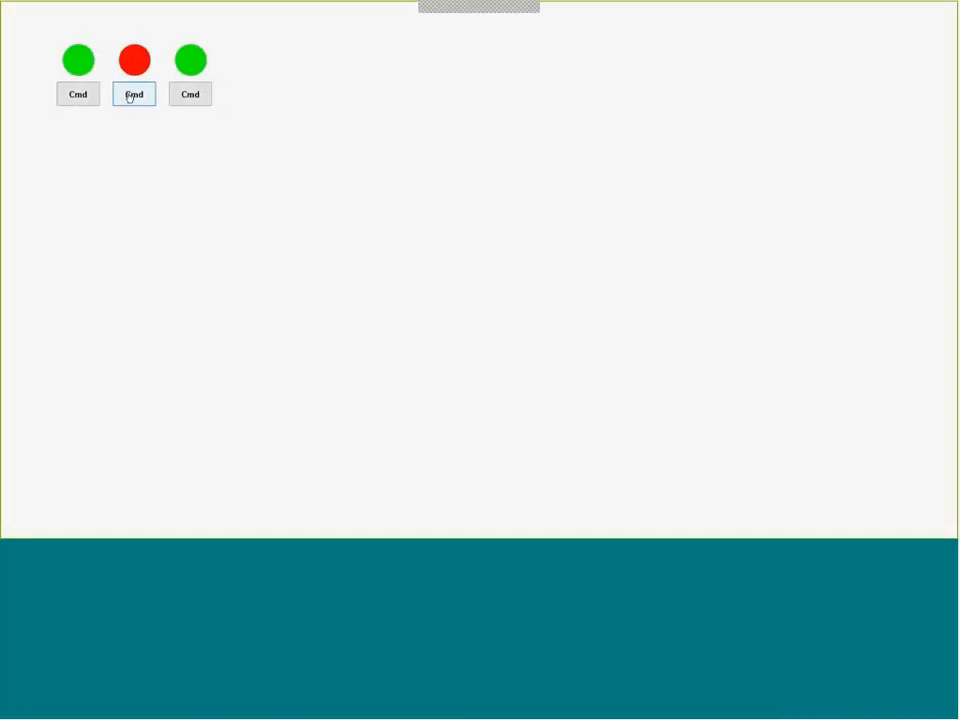
click(86, 93)
click(135, 96)
click(190, 96)
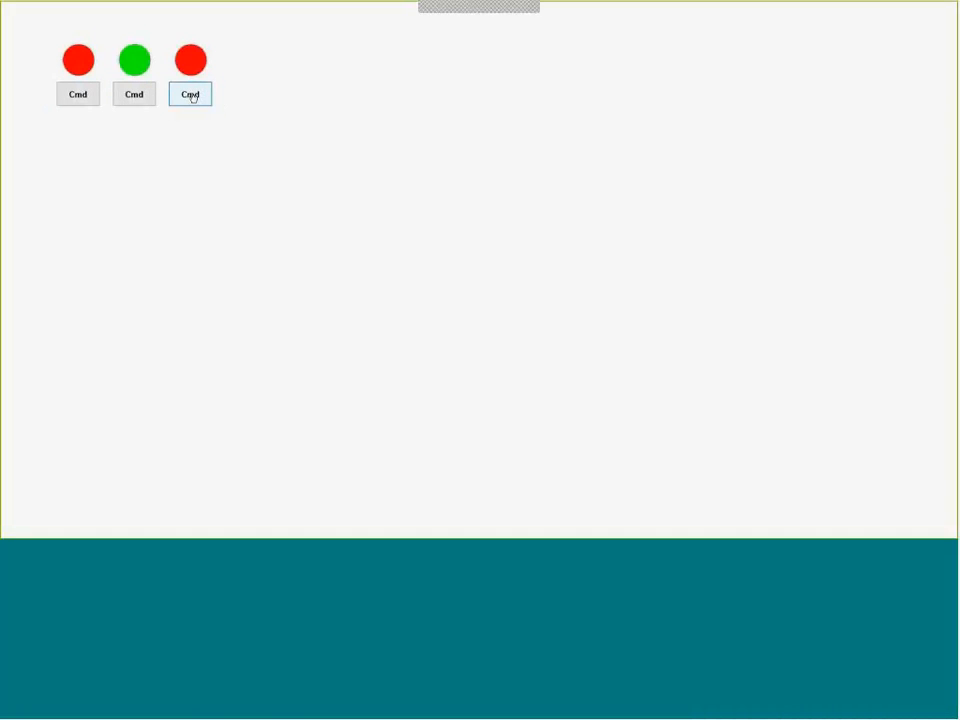
click(136, 95)
click(82, 99)
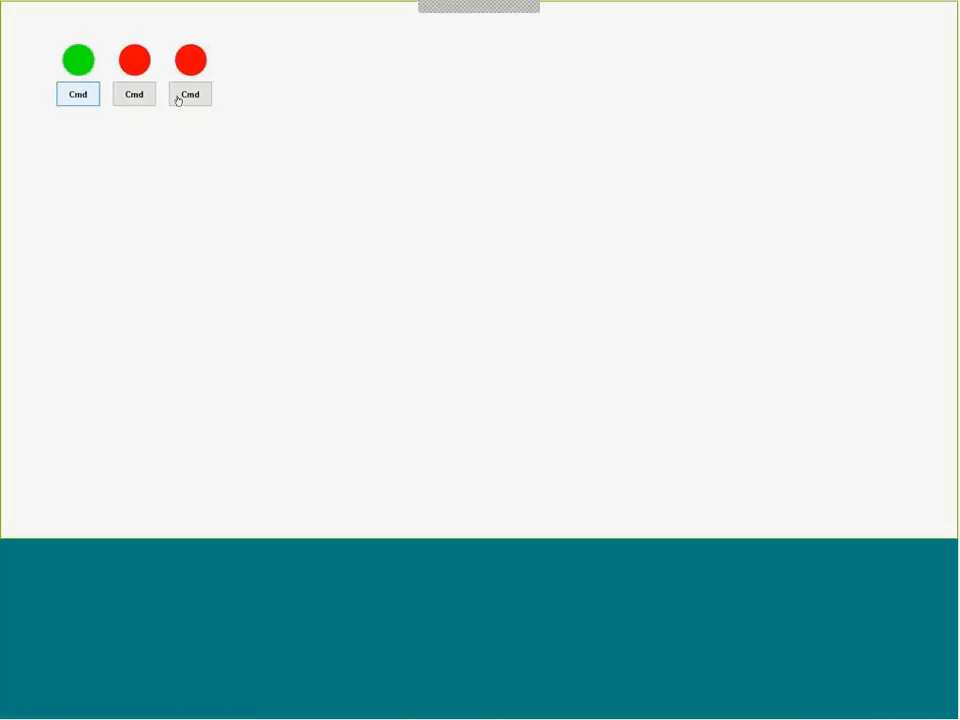
click(178, 96)
click(134, 99)
click(133, 99)
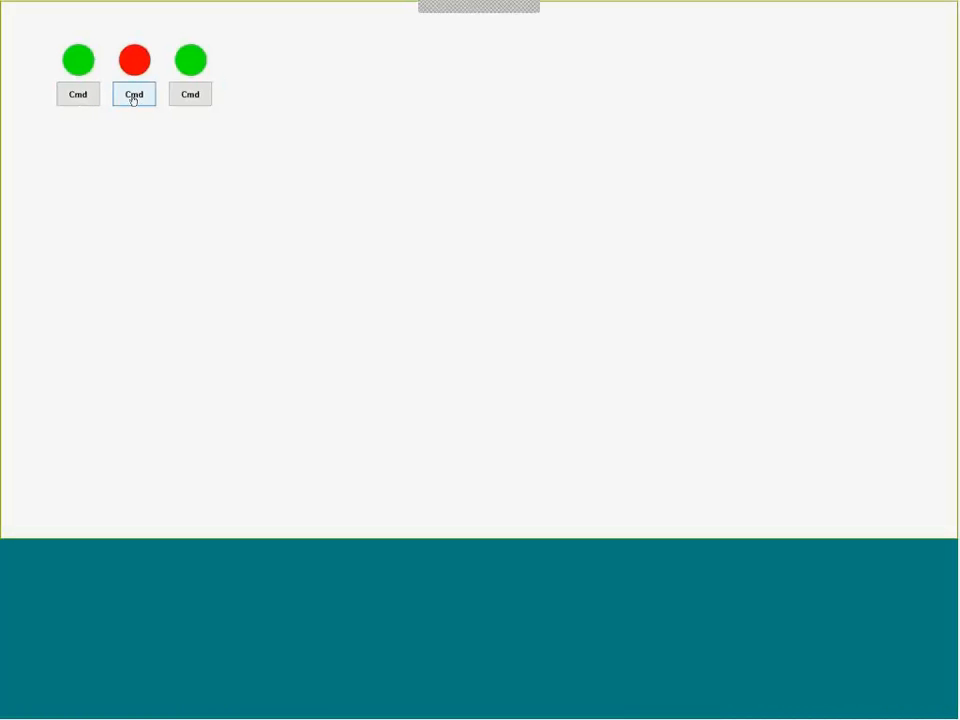
click(133, 99)
- View the Applicability slide on linked symbols and screens, and return to the development environment
key(alt+Tab)
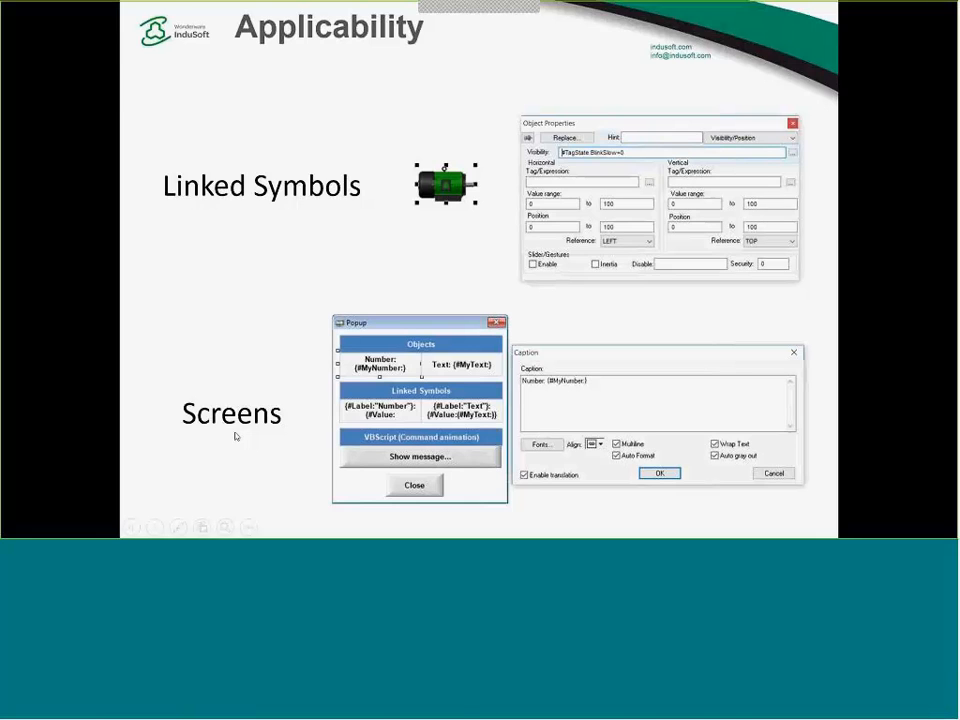
key(alt+Tab)
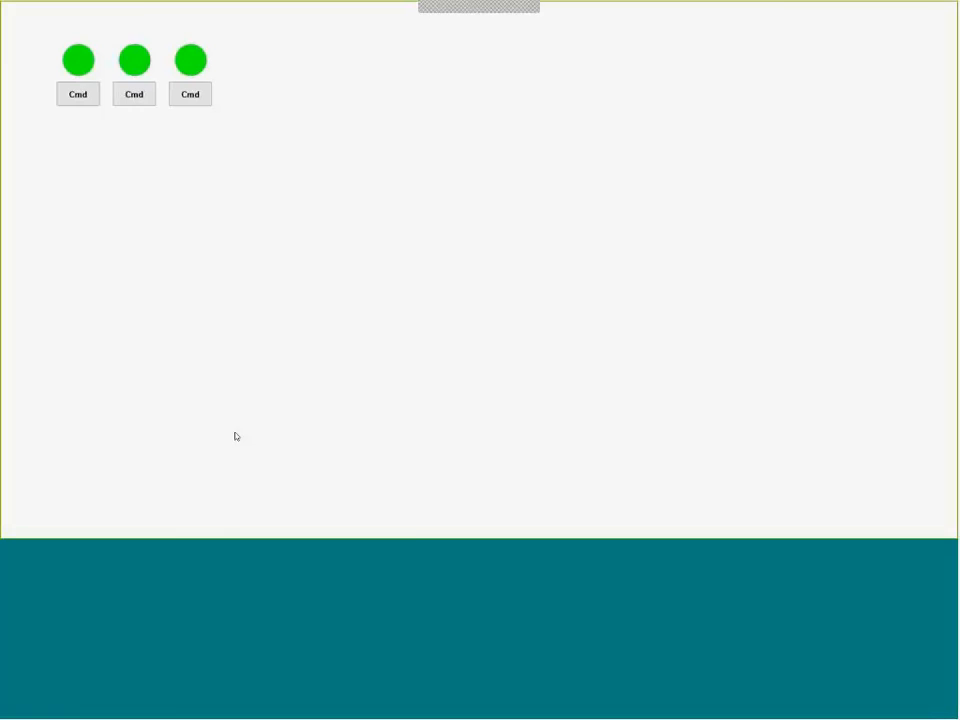
key(alt+Tab)
key(alt+Tab)
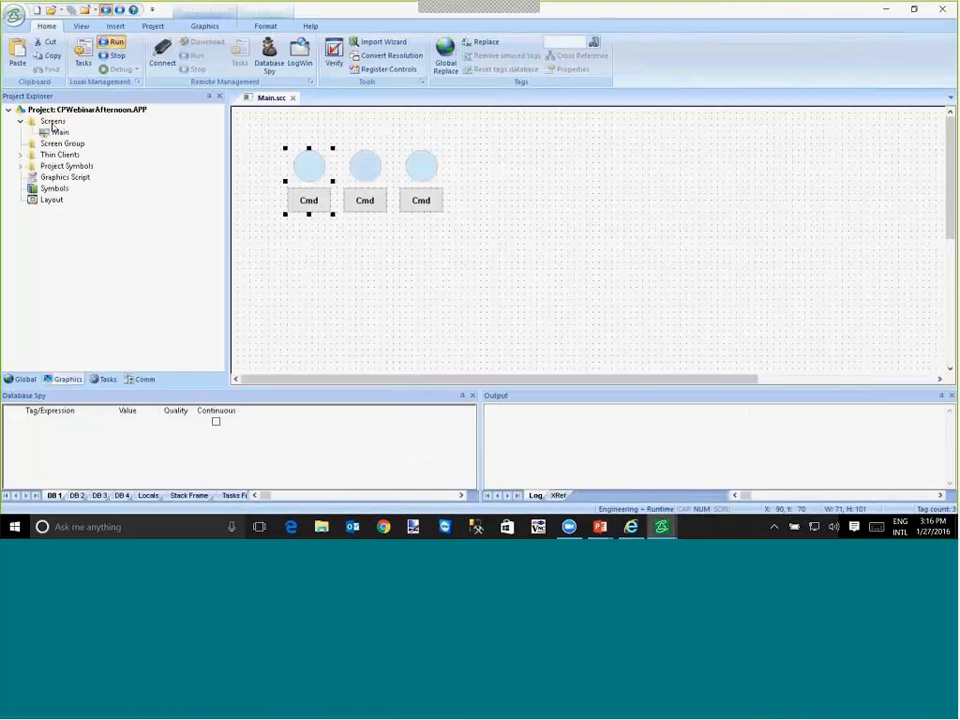
- Insert a new screen under Screens with width 400 and height 300
click(52, 124)
double_click(62, 133)
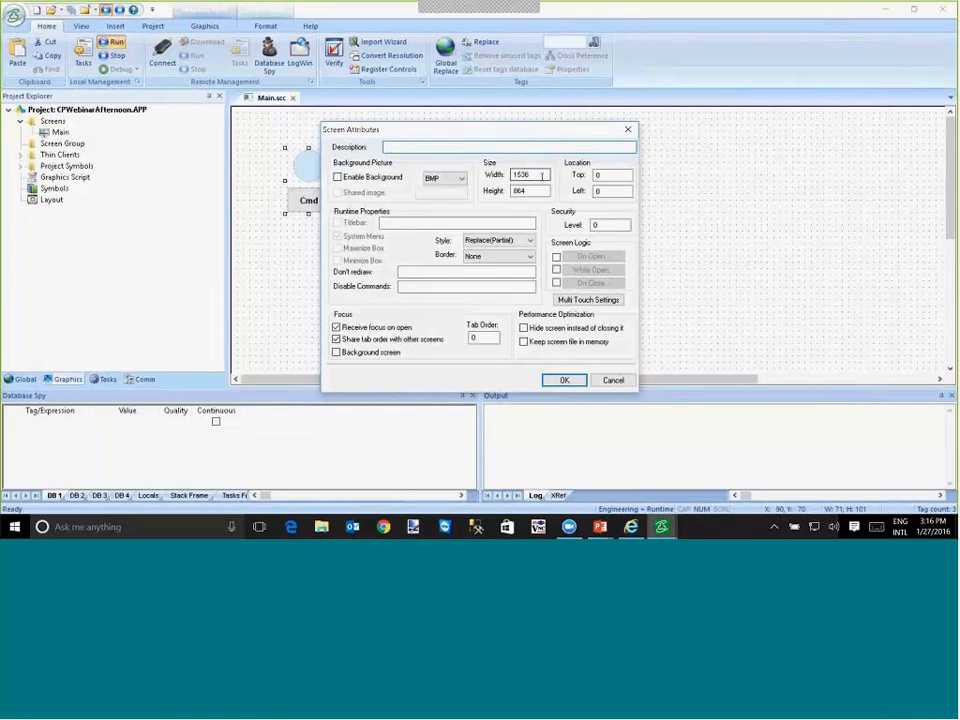
drag(542, 175, 484, 175)
text(400)
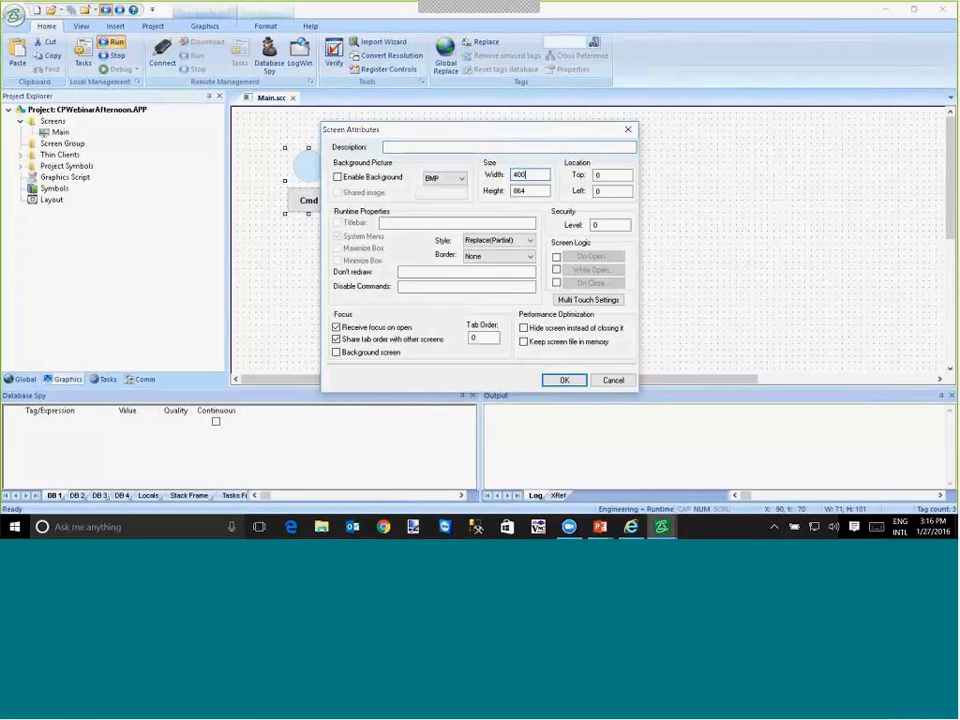
key(Tab)
text(300)
- Make the new screen a Popup with a Thin border and a title bar reading Motor, and create it
click(513, 241)
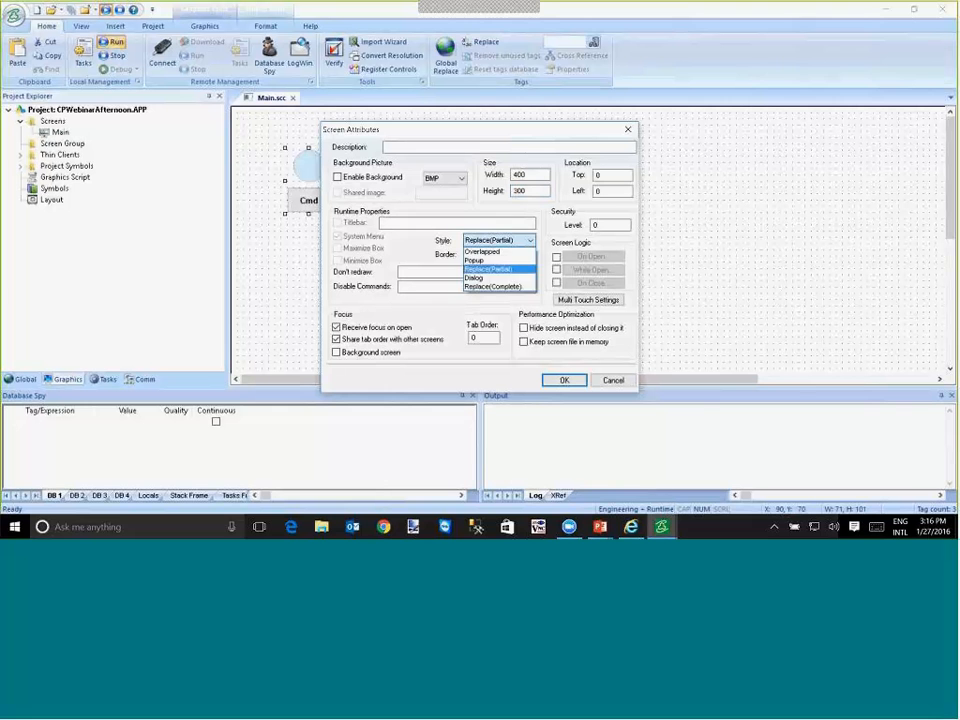
click(487, 260)
click(500, 256)
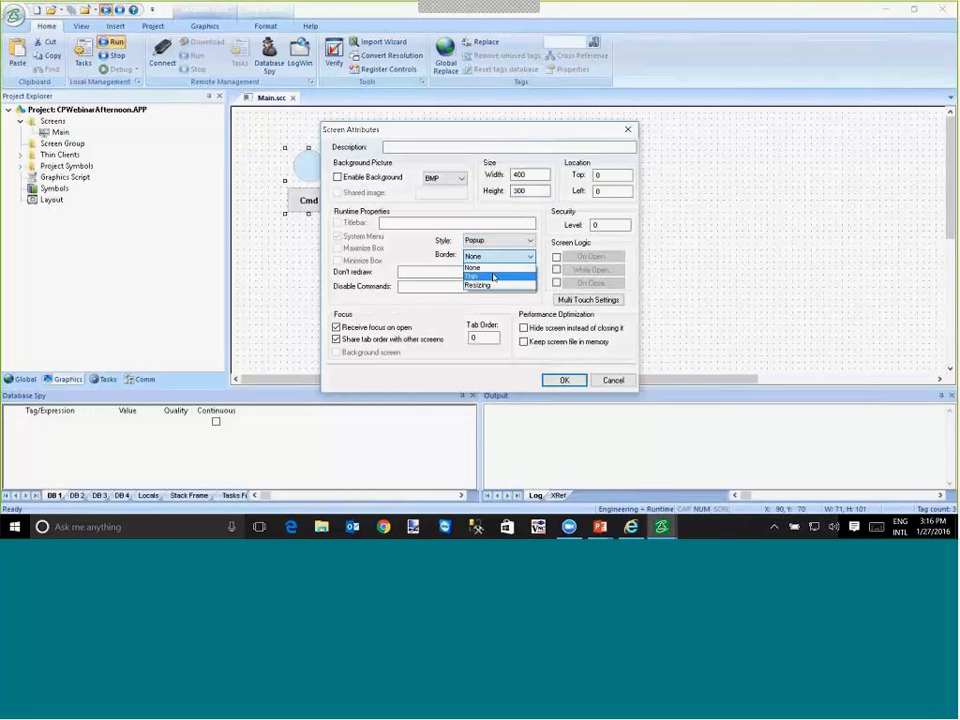
click(491, 272)
click(338, 223)
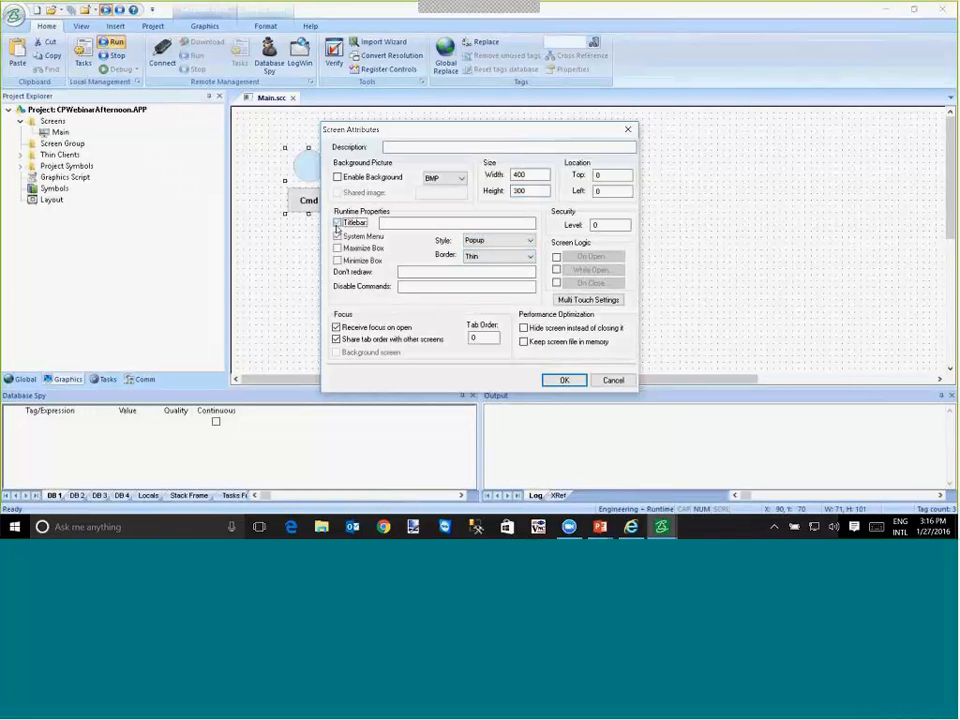
click(402, 222)
text(Motor)
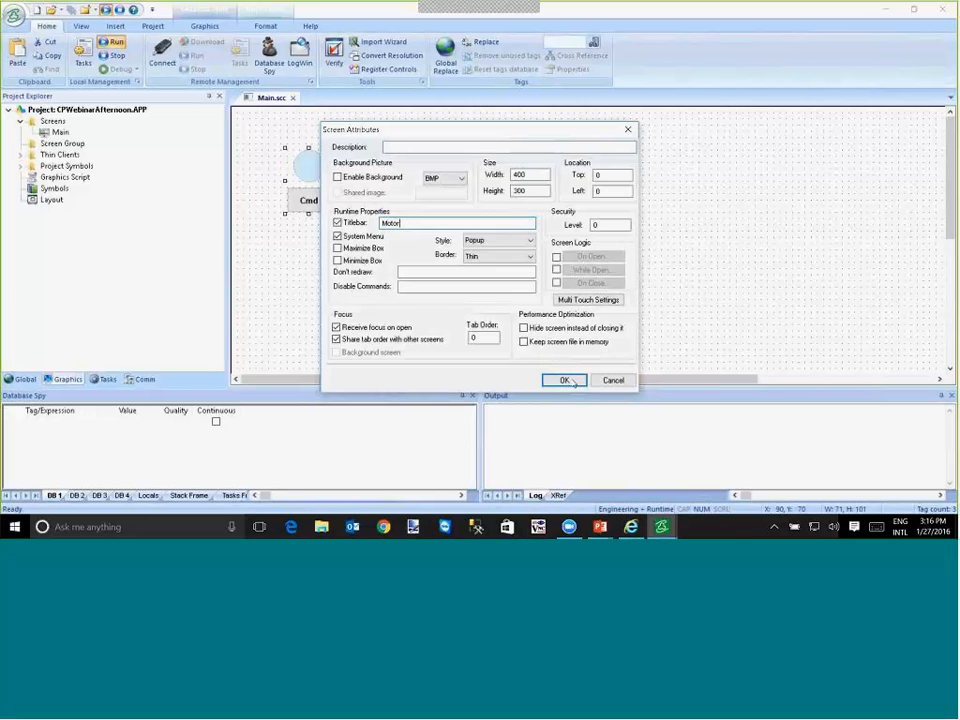
click(564, 380)
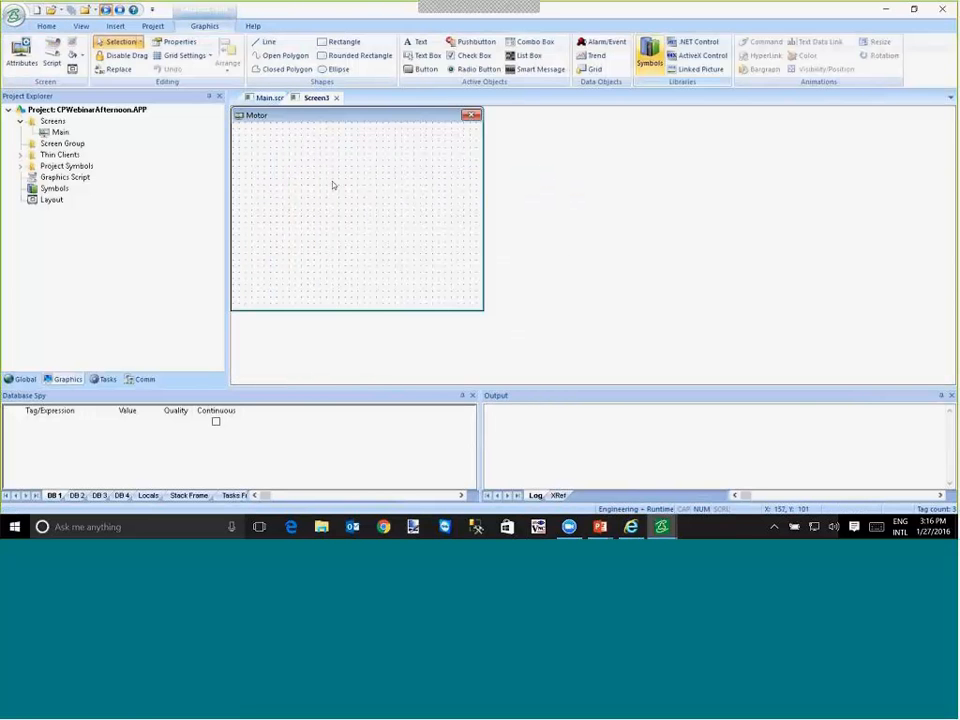
- Draw a button about 91 by 51 near the lower middle of the Motor popup and caption it Close
click(418, 70)
drag(317, 279, 381, 311)
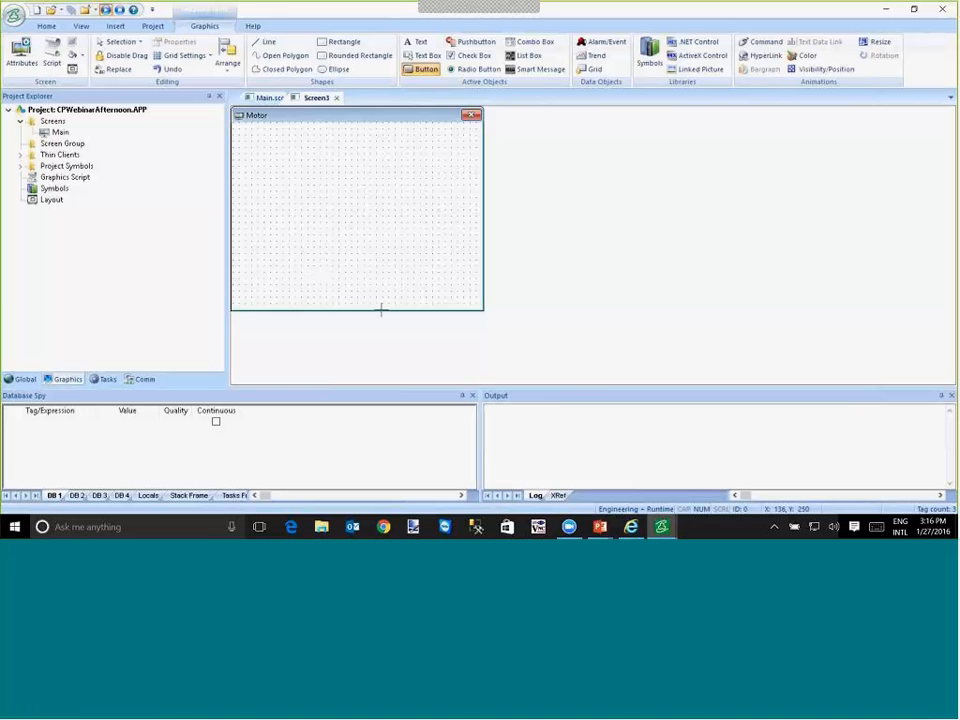
double_click(364, 290)
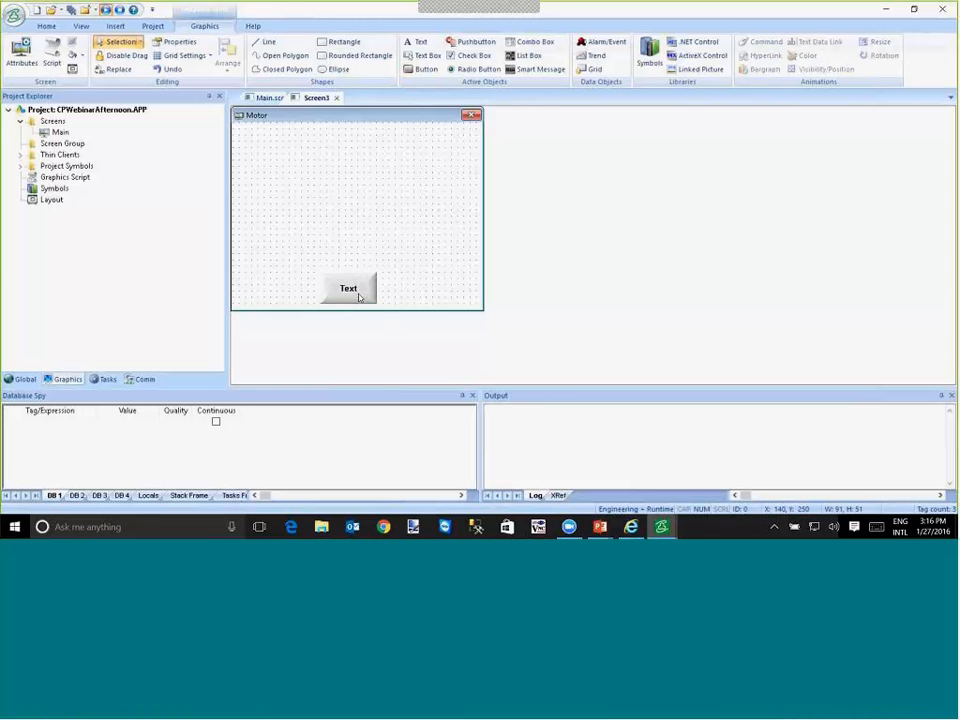
text(Close)
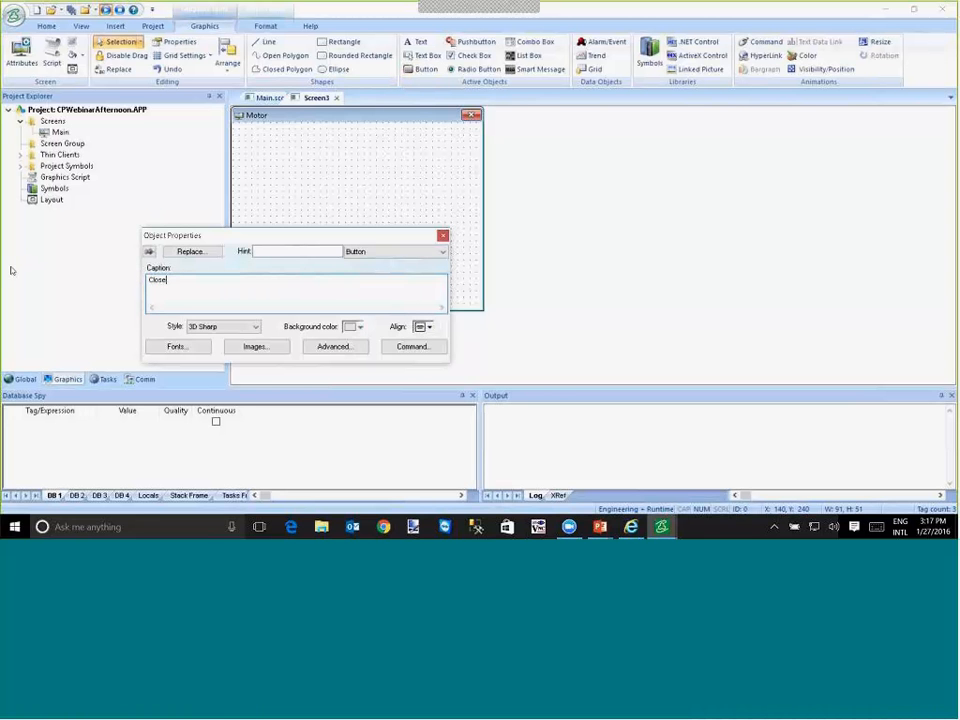
- Give the Close button a VBScript On Down command containing $Close("Motor")
click(413, 346)
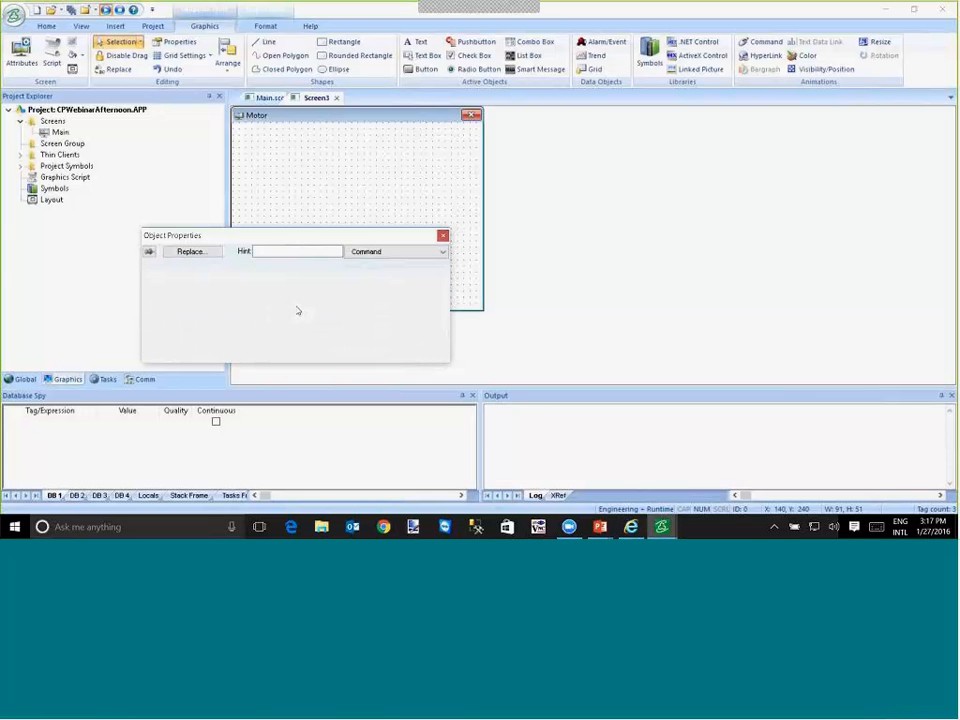
click(251, 360)
text($Cl)
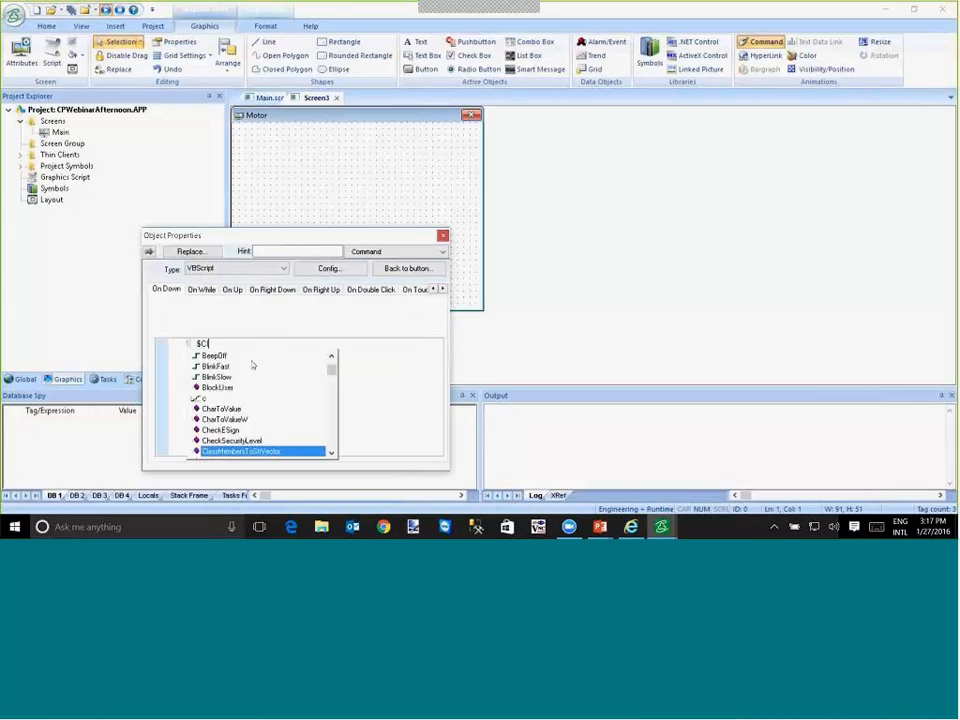
text(ose()
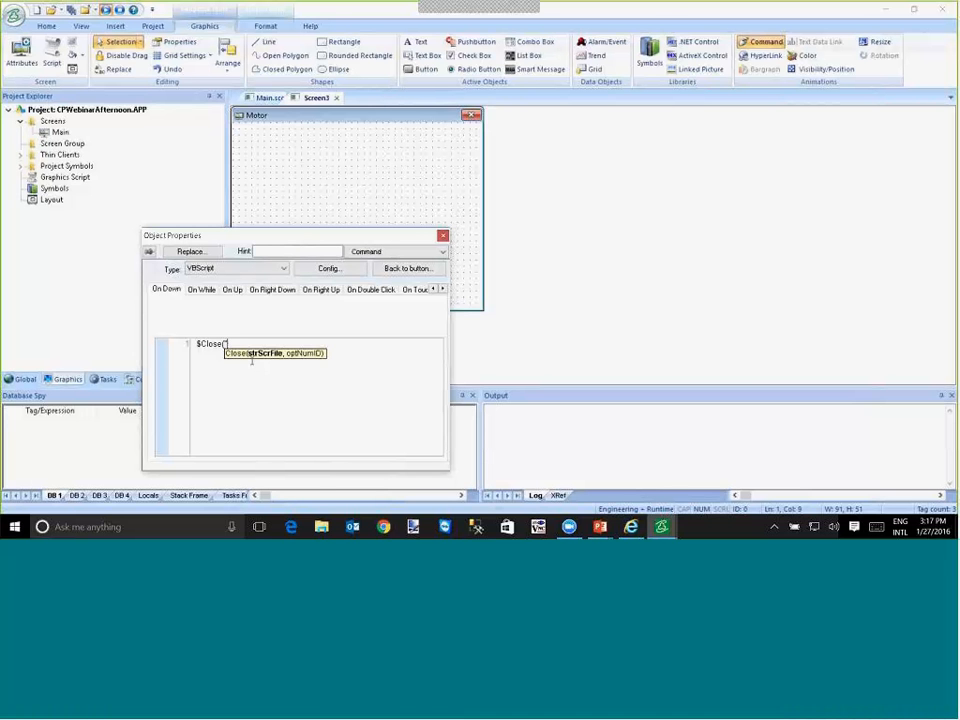
text("Motor"))
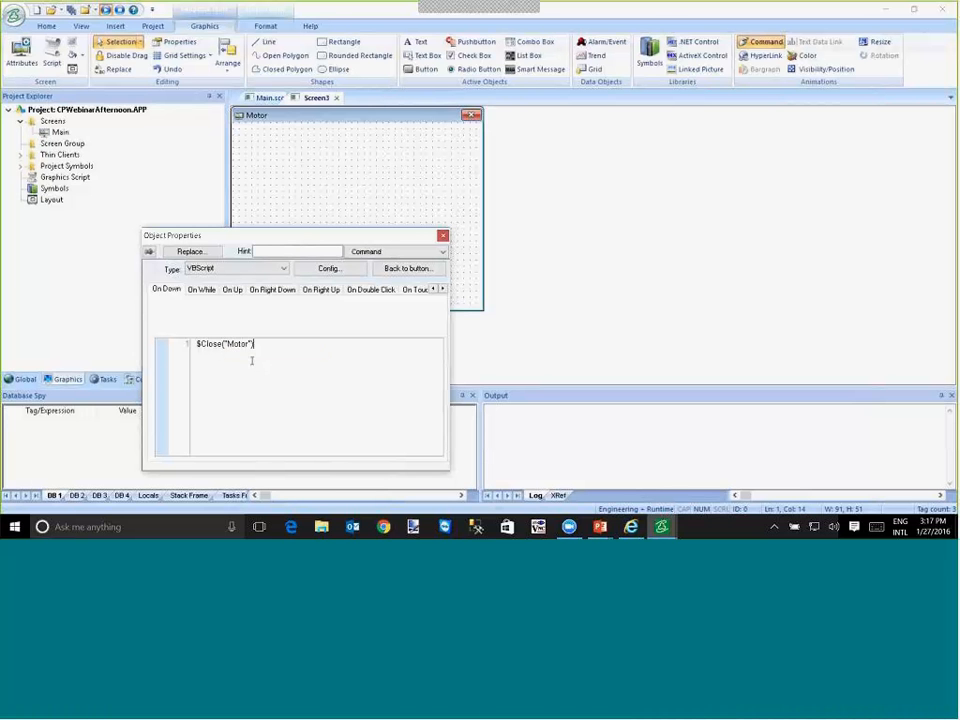
- Save the popup screen as Motor in the project's Screen folder
click(14, 17)
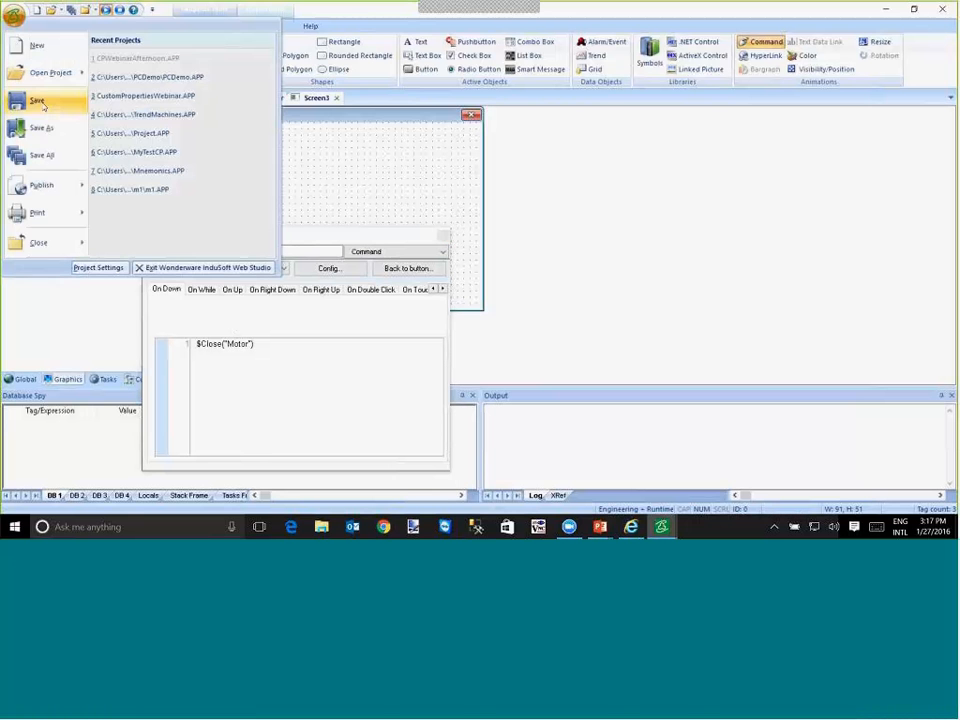
click(43, 127)
text(Motor)
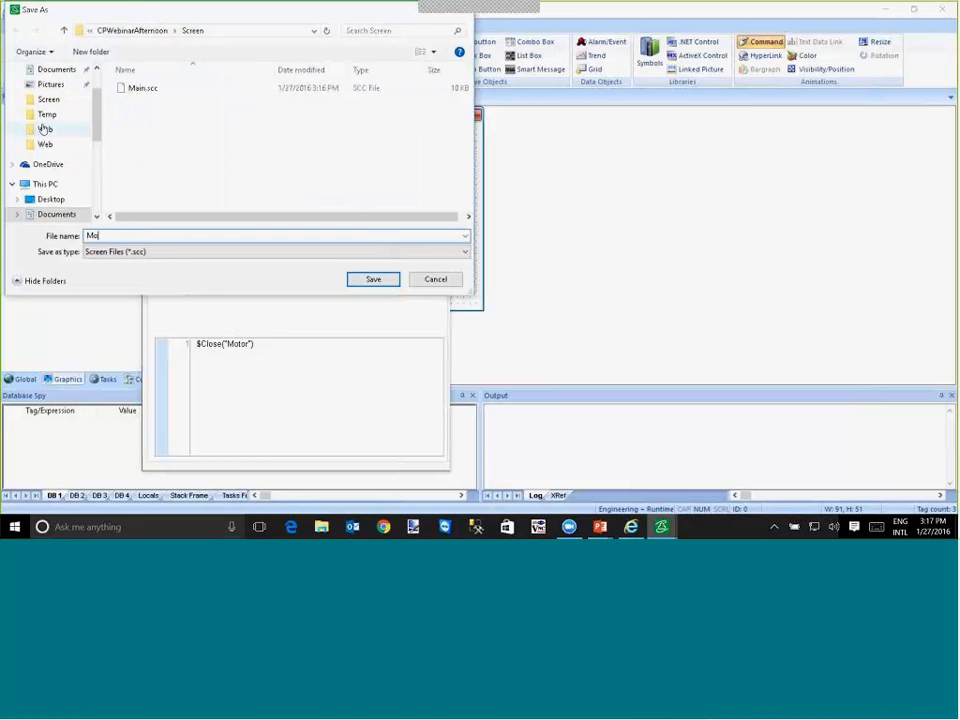
key(Return)
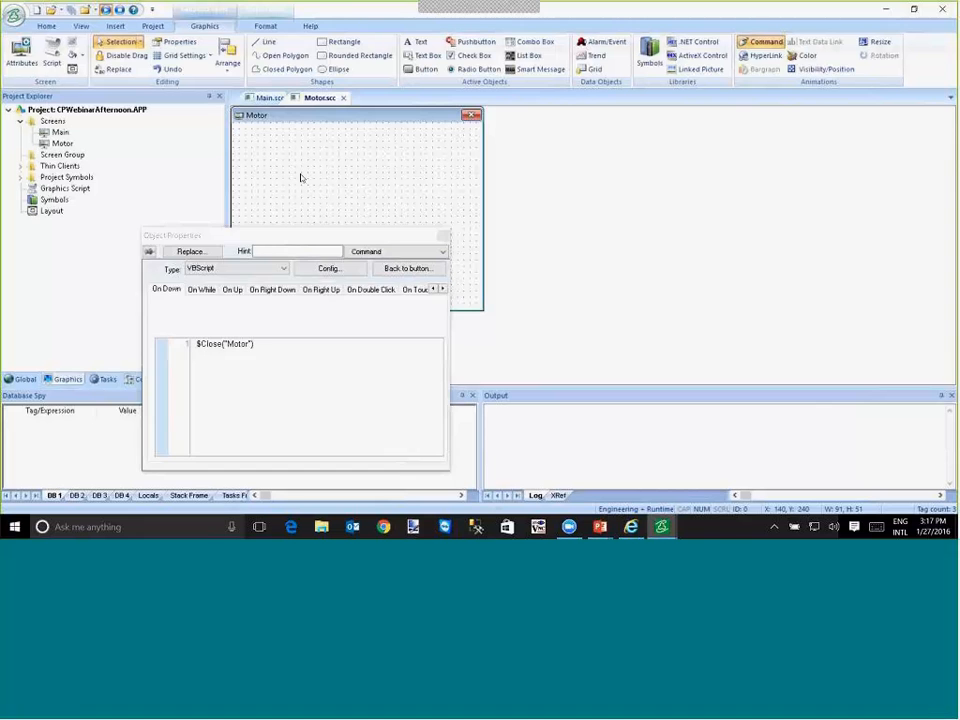
- Draw a circle about 51 by 50 near the upper middle of the Motor screen and open its properties
click(301, 177)
click(341, 70)
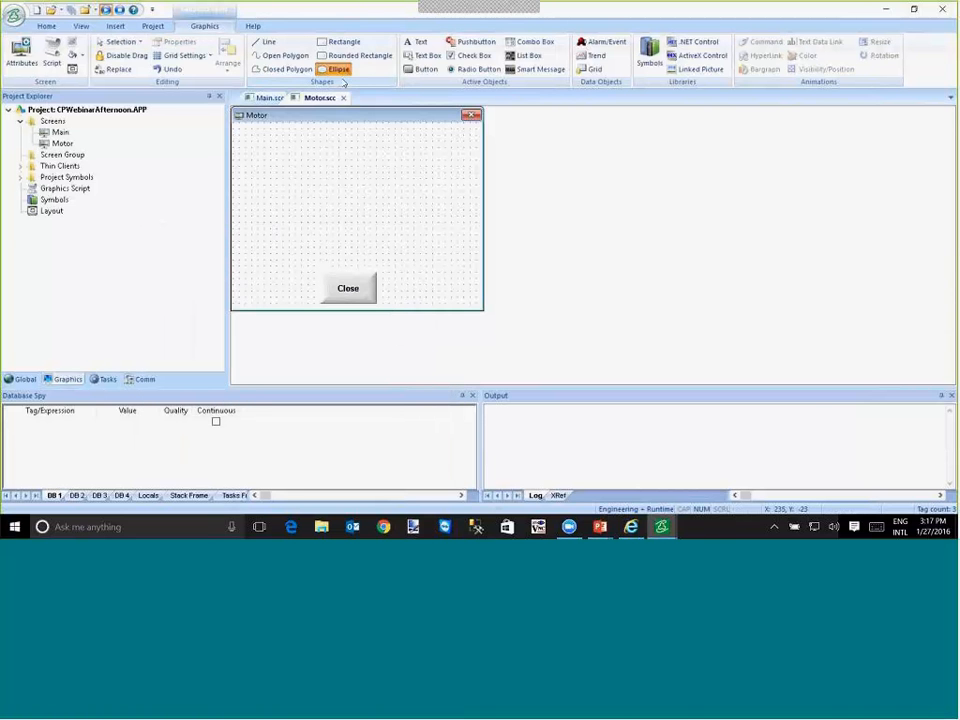
drag(335, 140, 343, 141)
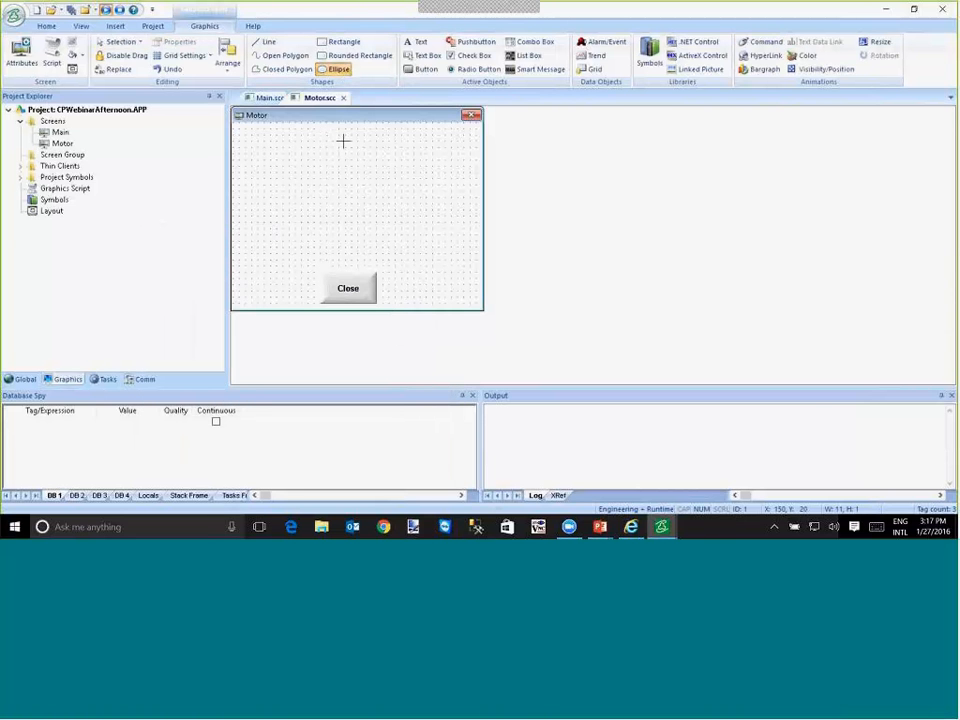
drag(343, 141, 366, 172)
double_click(345, 165)
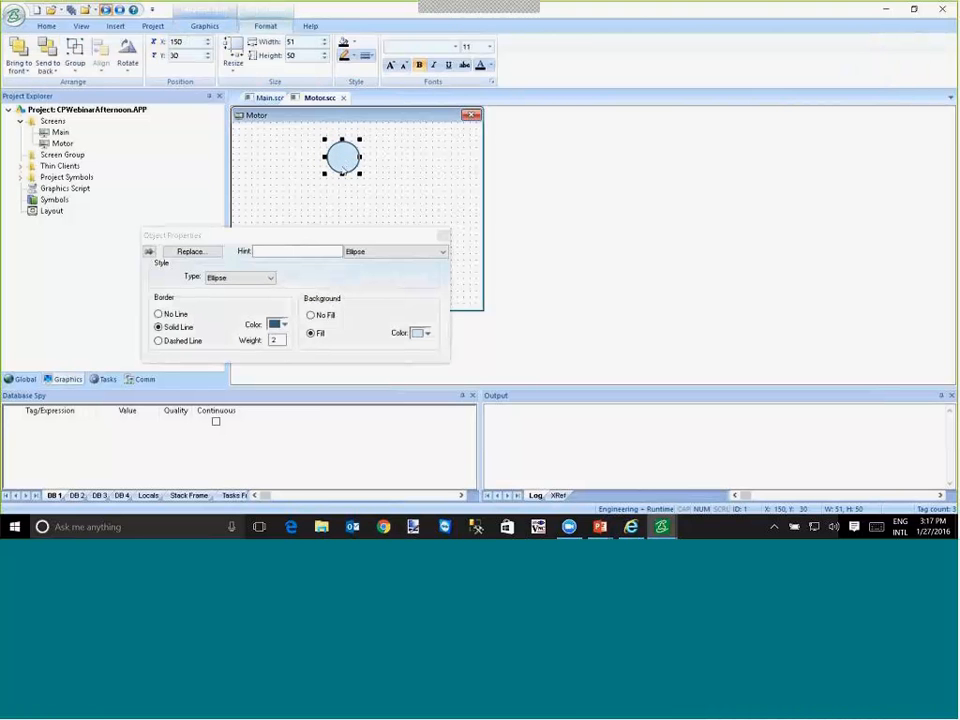
- Add a Color animation to the circle with the limit expression #Motor:a, and select the whole expression
click(208, 26)
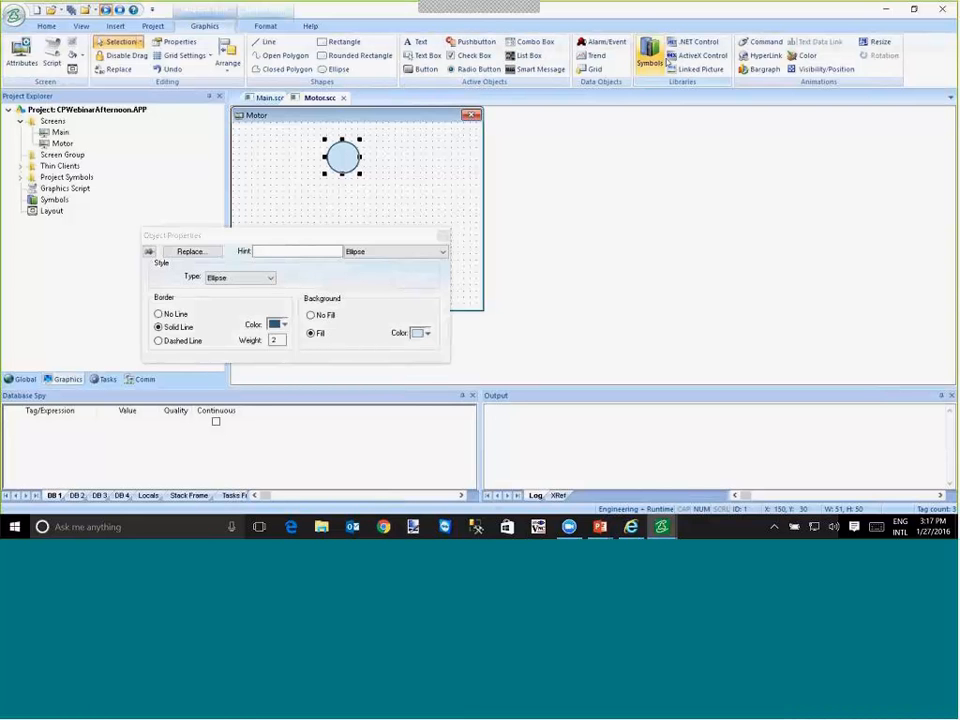
click(807, 55)
click(308, 267)
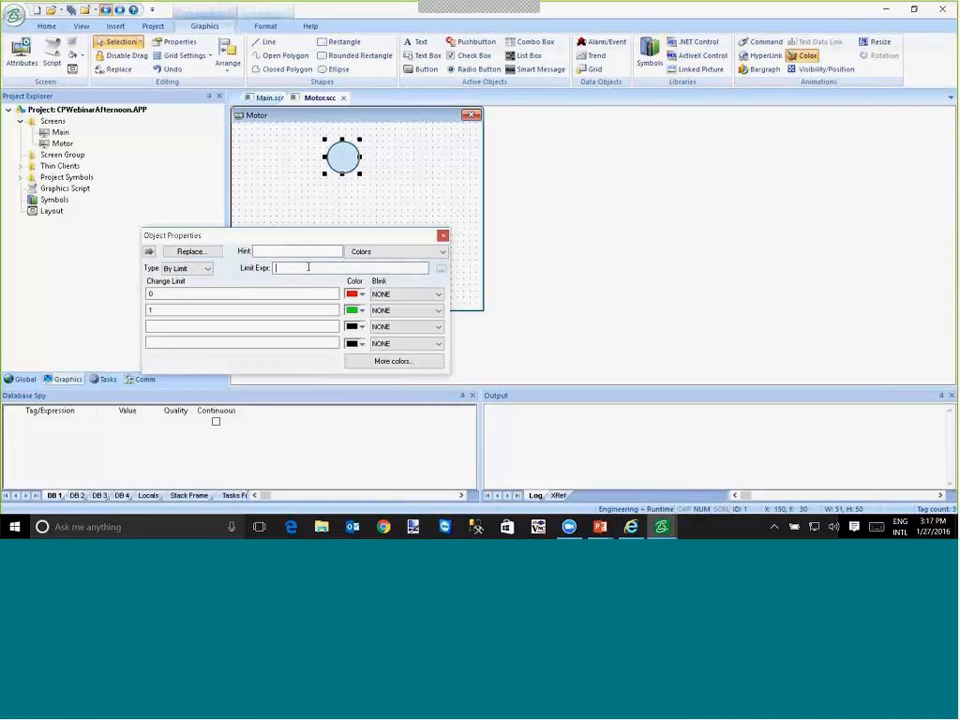
text(#Motor:a)
double_click(277, 268)
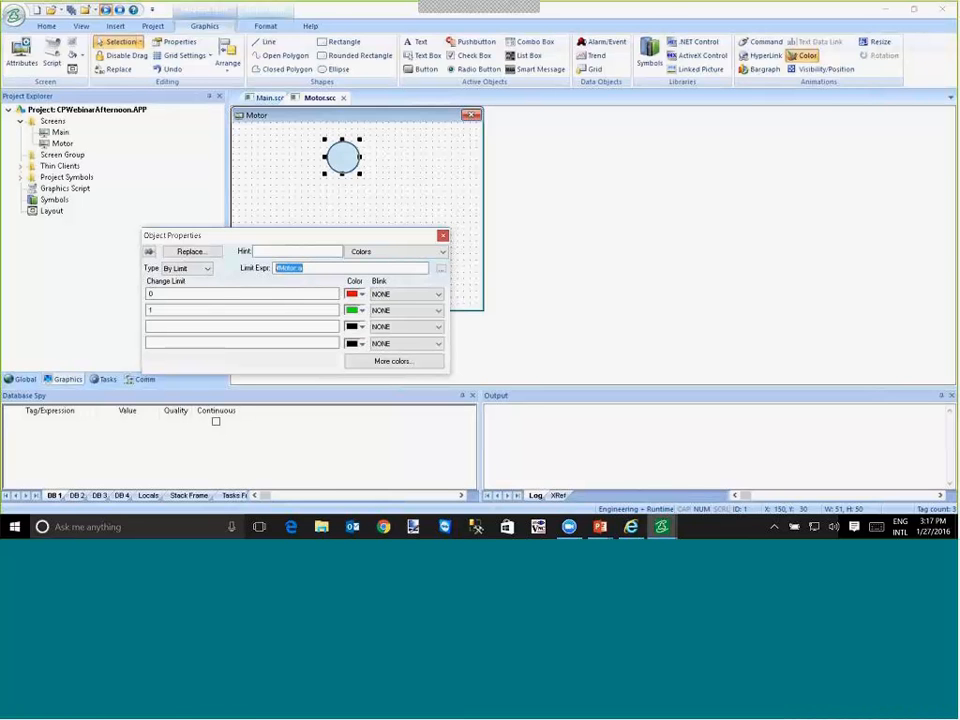
- Add a button about 90 by 41 below the circle on the Motor screen and caption it Cmd
click(345, 206)
click(424, 70)
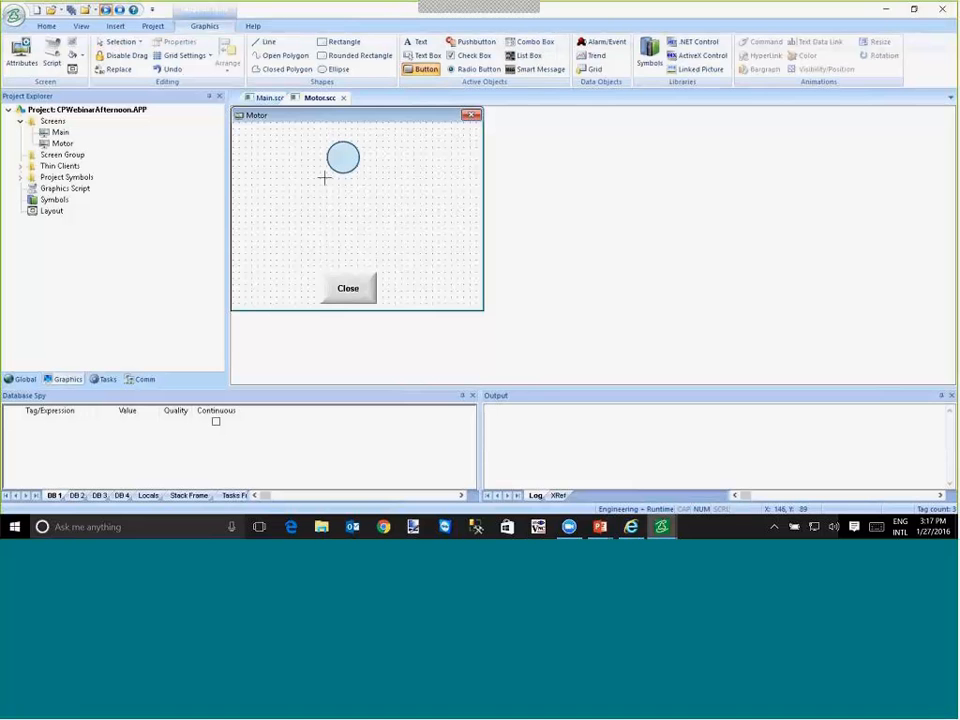
drag(314, 186, 372, 211)
double_click(355, 203)
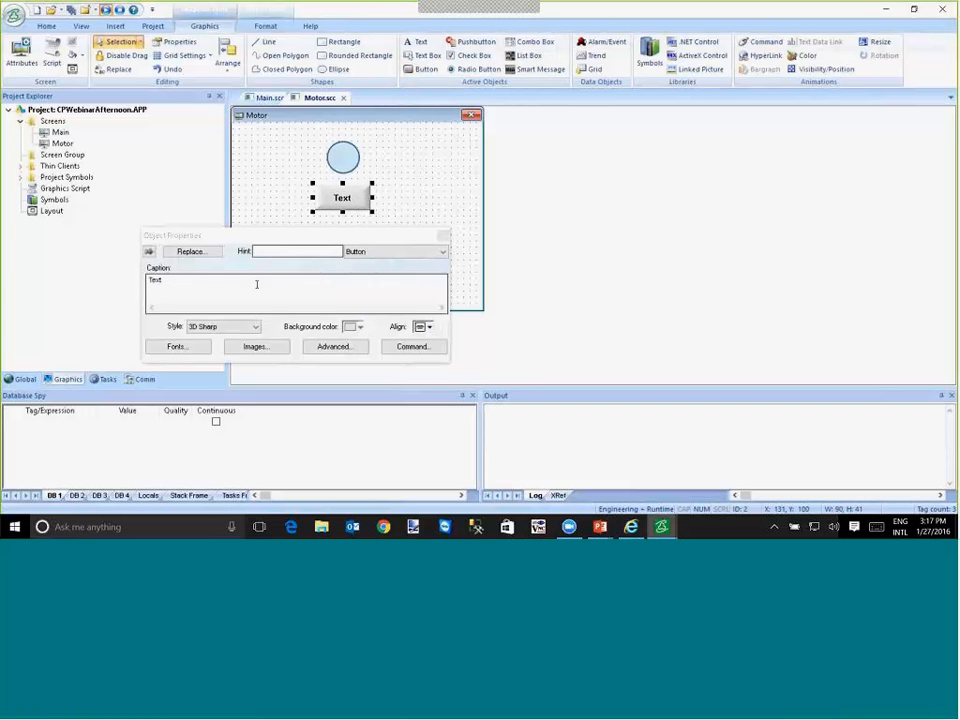
click(250, 283)
key(BackSpace)
key(BackSpace)
key(BackSpace)
key(BackSpace)
text(Cmd)
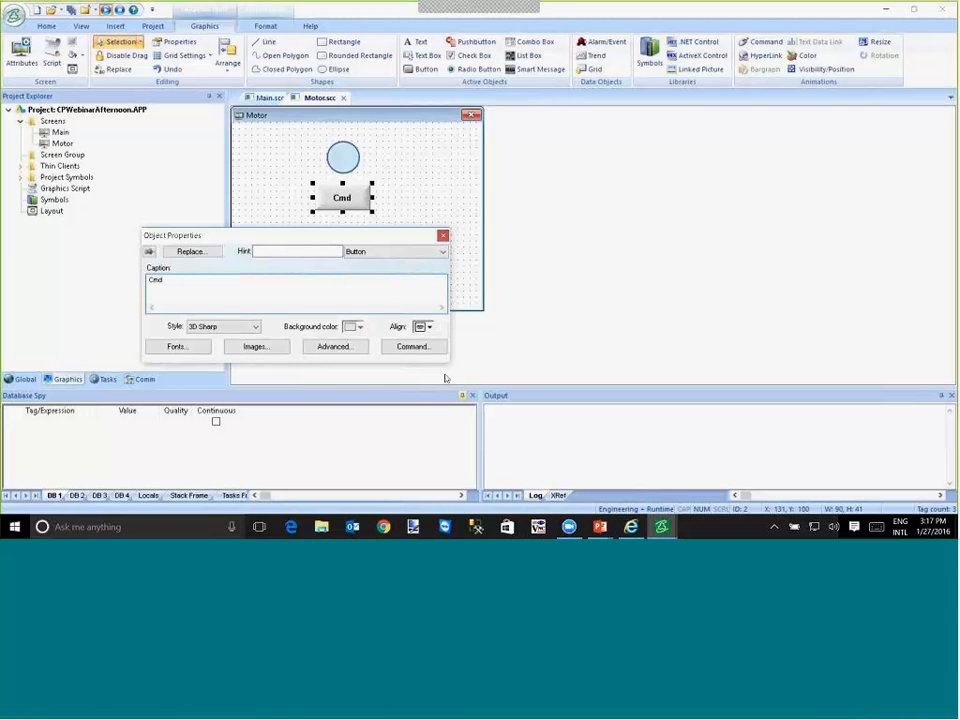
- Give the Cmd button an On Down command of type Toggle Tag for the tag #Motor:a
click(430, 347)
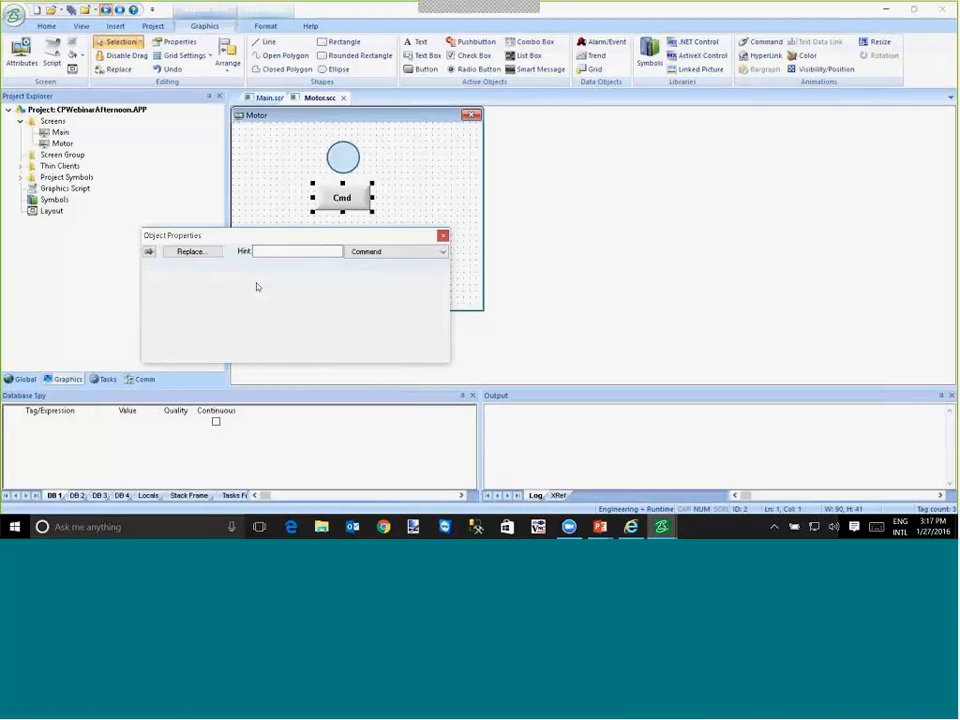
click(284, 268)
click(230, 333)
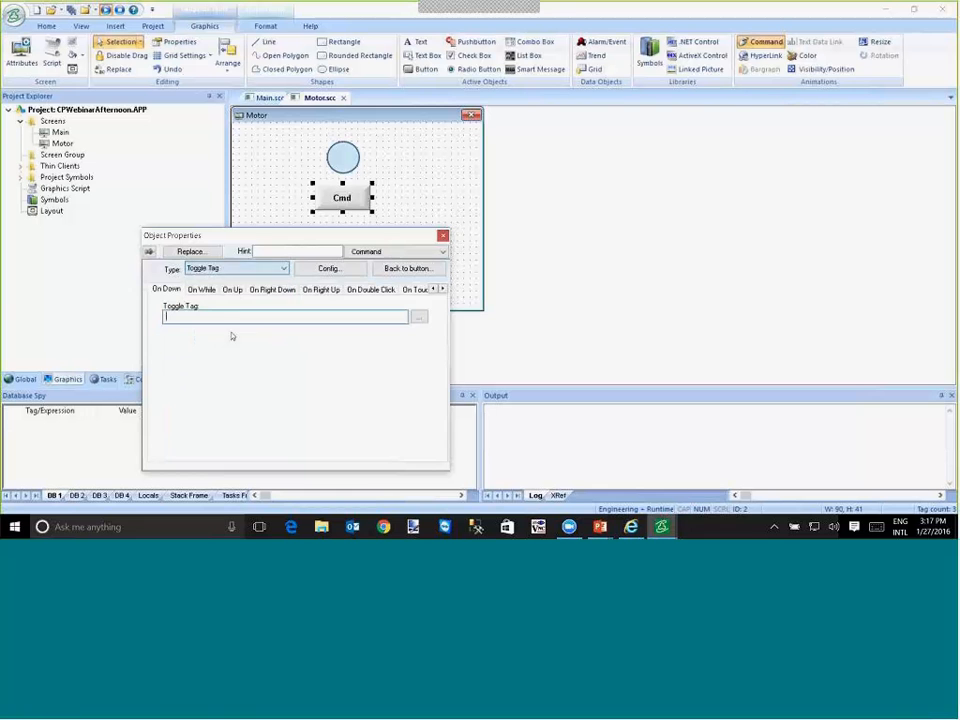
text(#Motor.s)
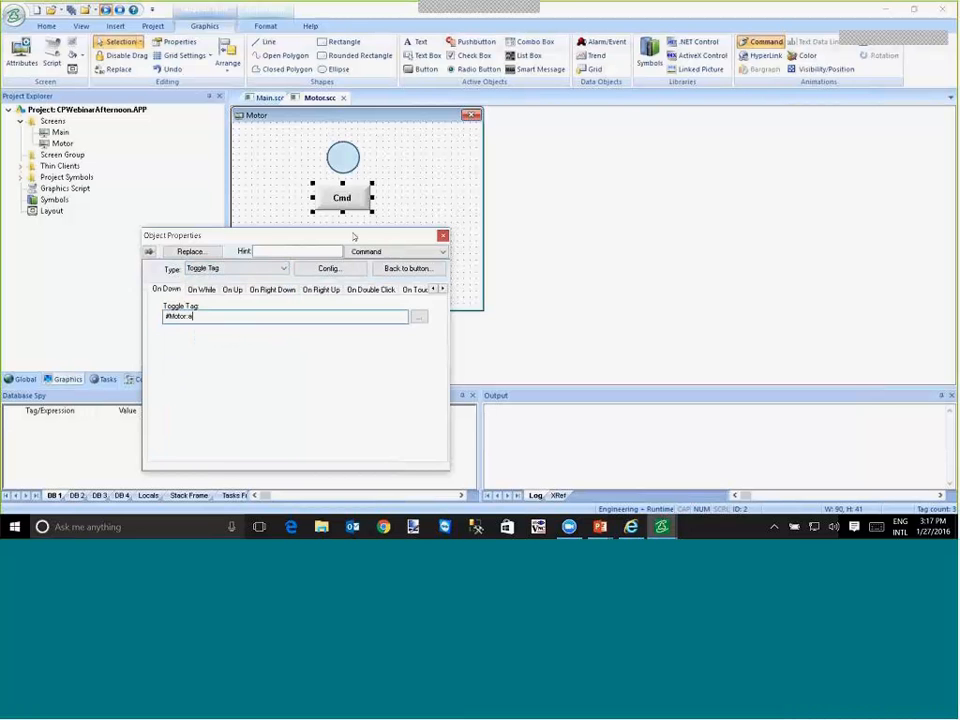
click(401, 174)
- Compare the circle's color limit expression with the Cmd button's toggle tag
double_click(345, 158)
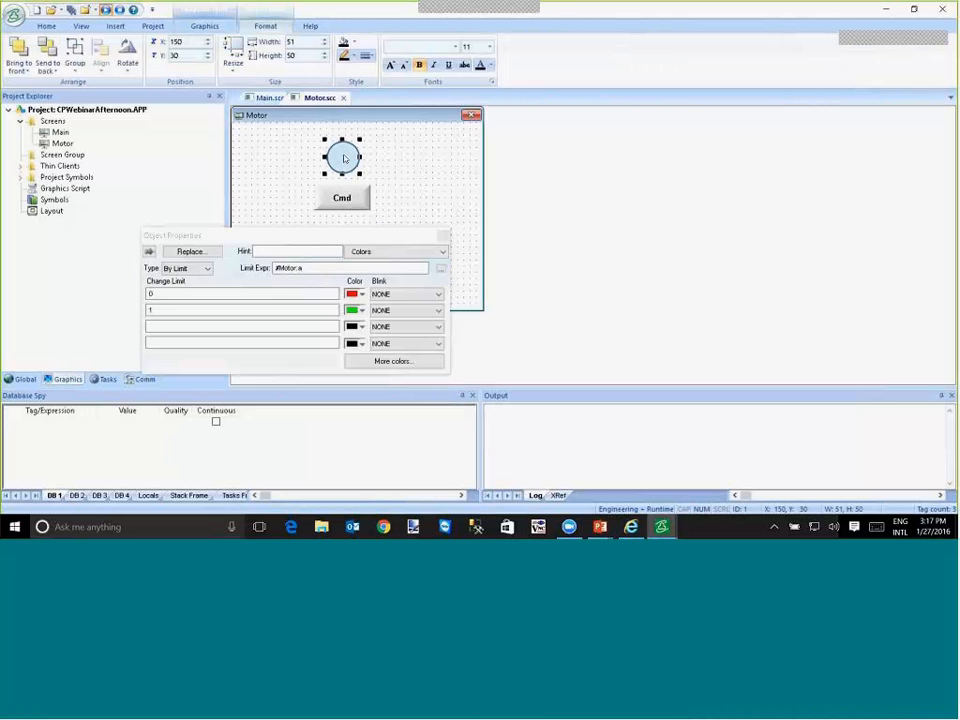
click(341, 203)
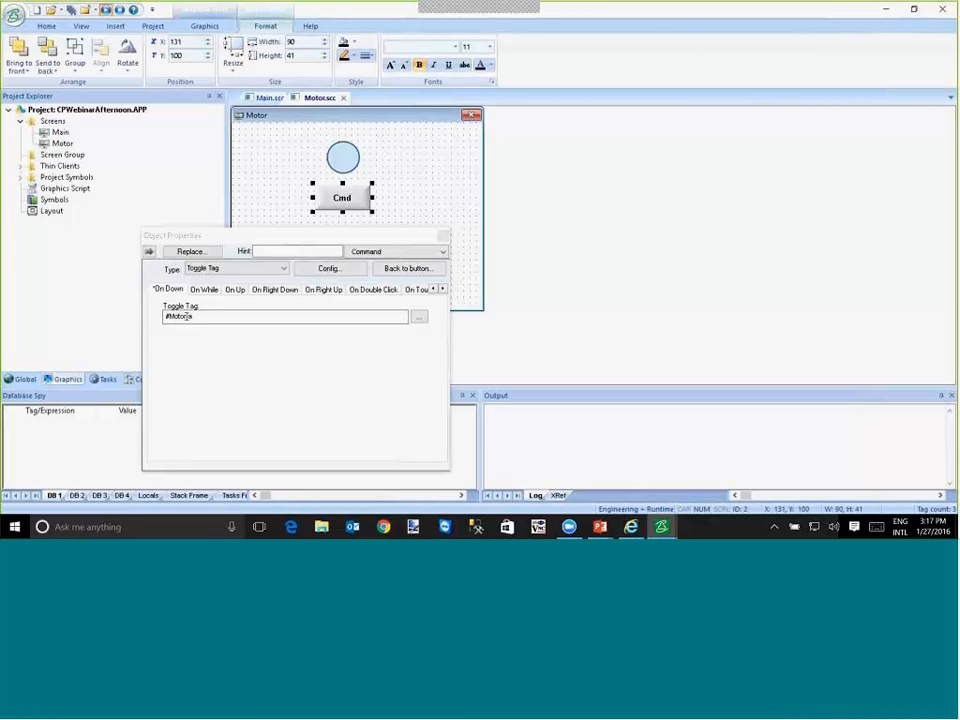
click(201, 316)
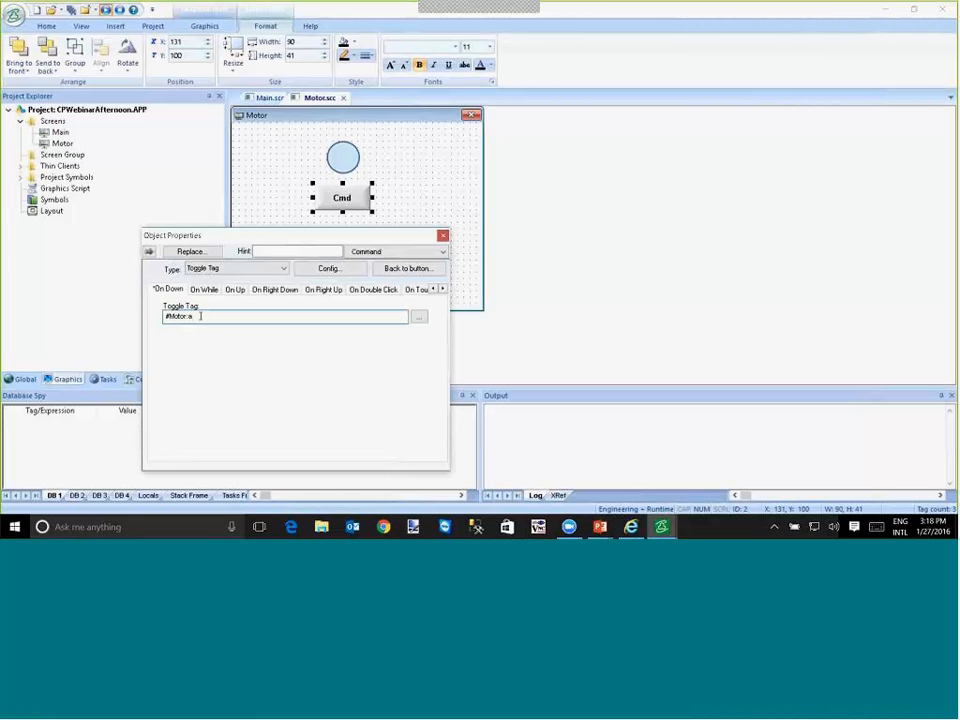
click(342, 157)
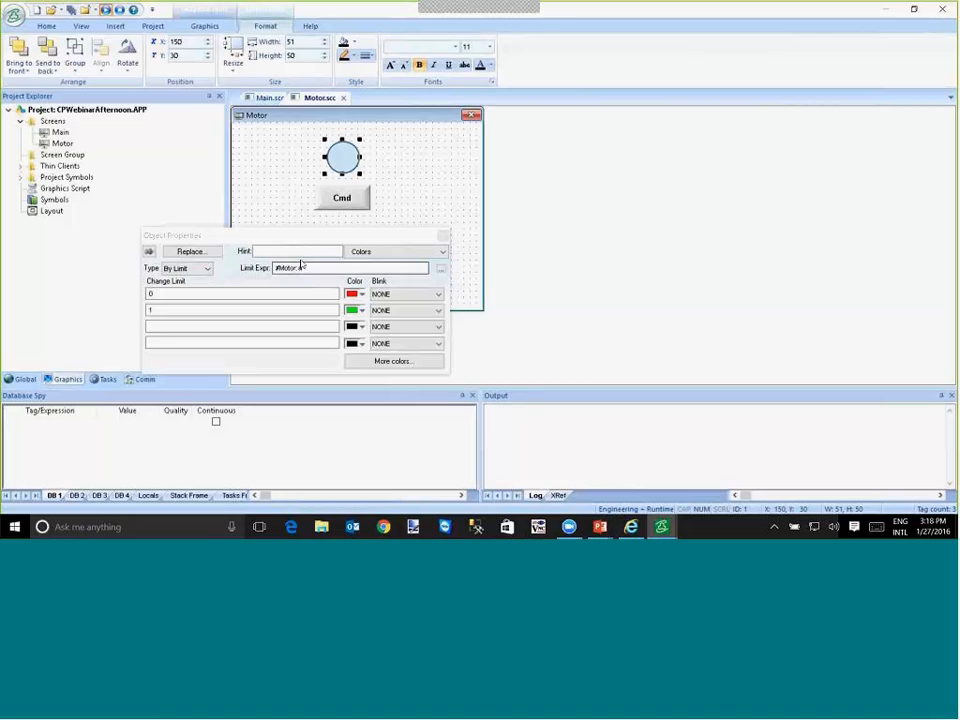
click(336, 205)
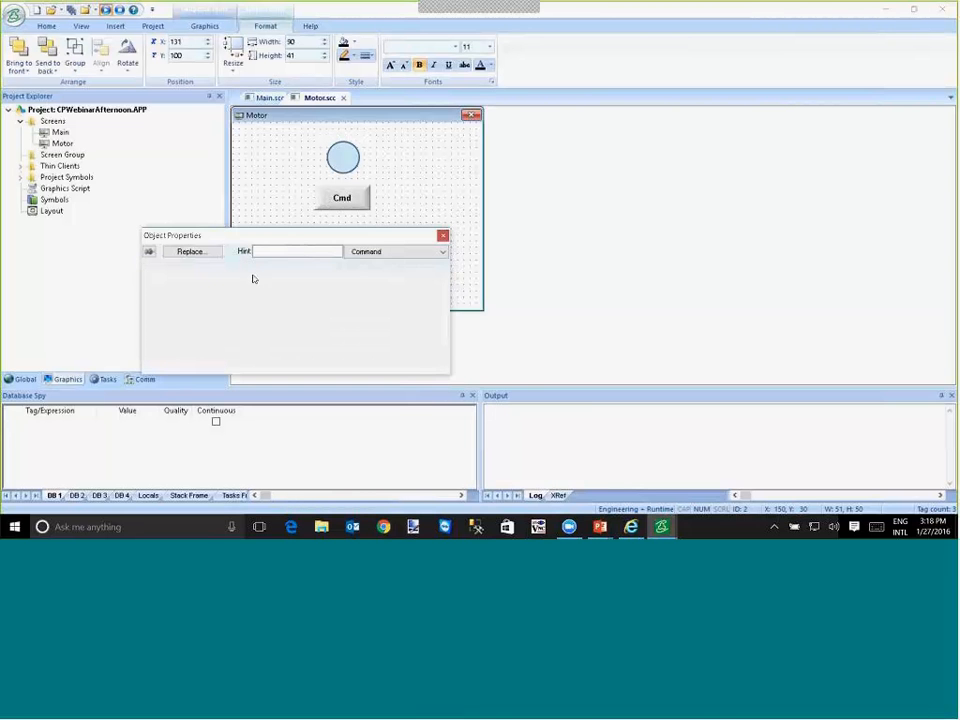
click(266, 176)
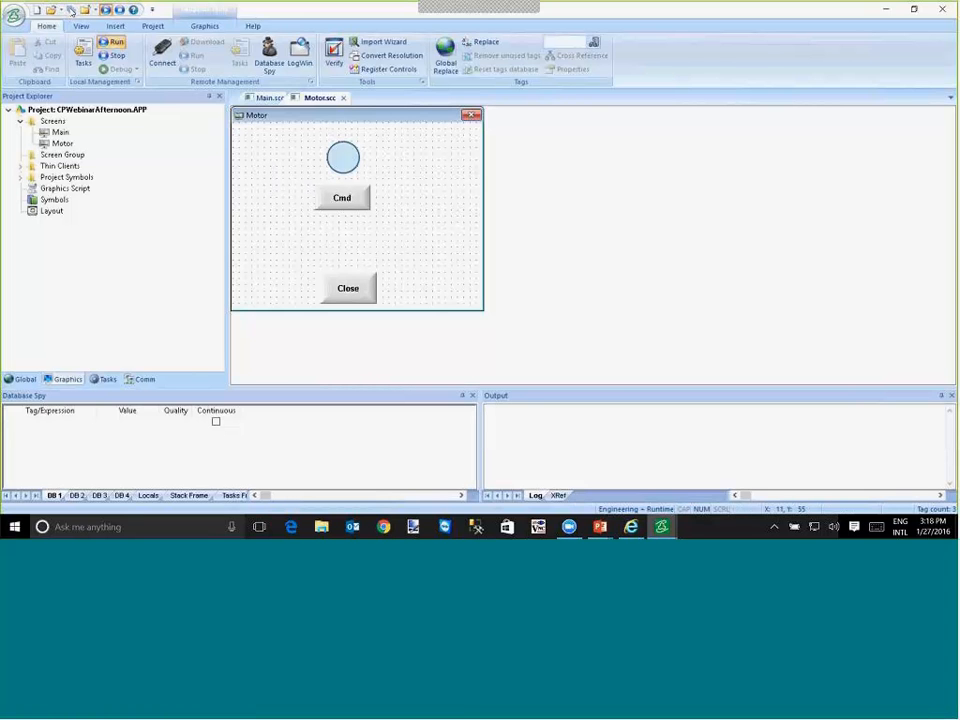
- Center the Motor popup in the screen layout, and save and close the Motor screen
click(204, 26)
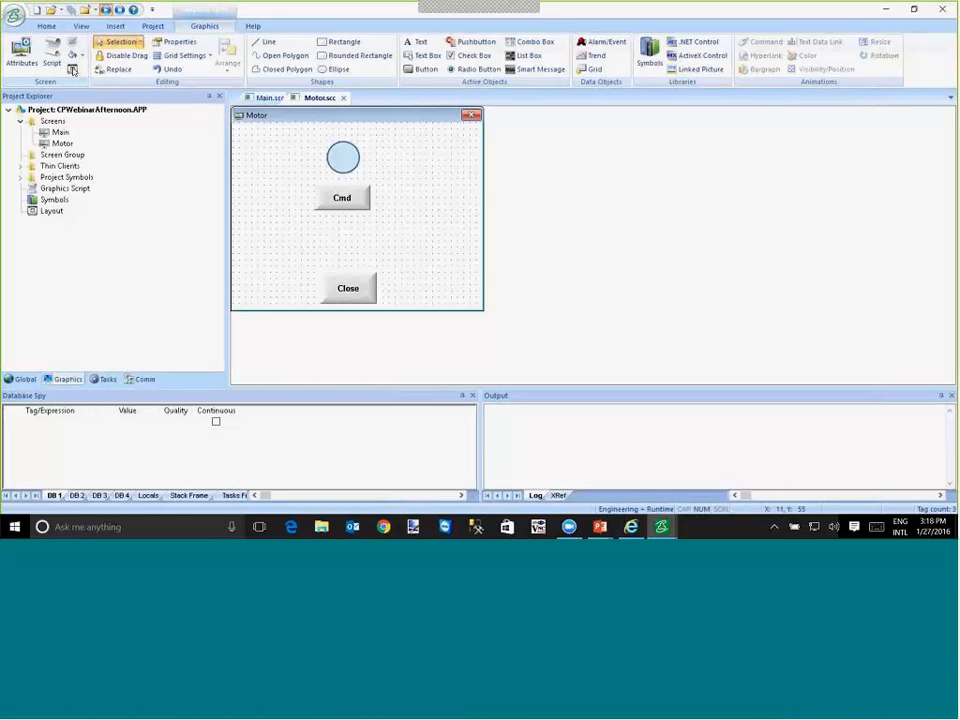
click(72, 70)
right_click(315, 161)
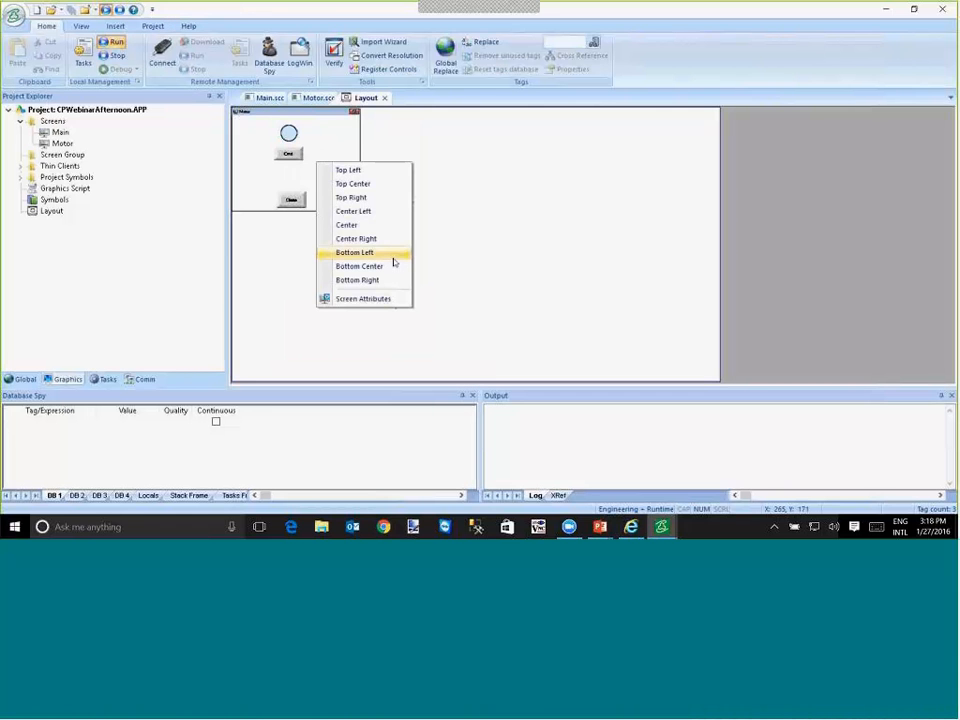
click(381, 228)
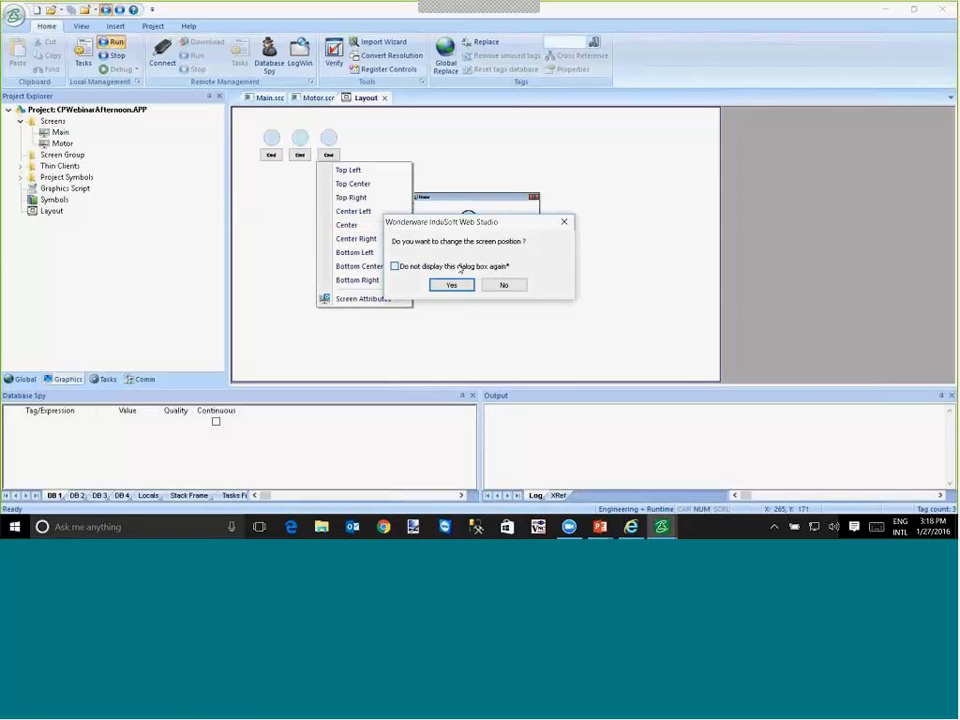
click(454, 283)
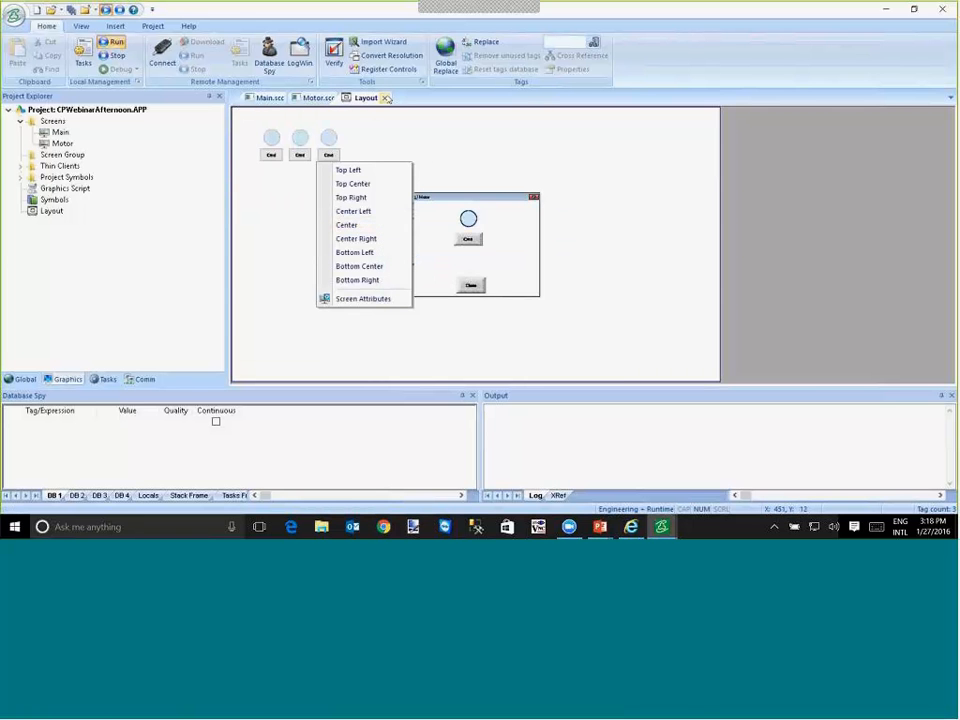
click(385, 98)
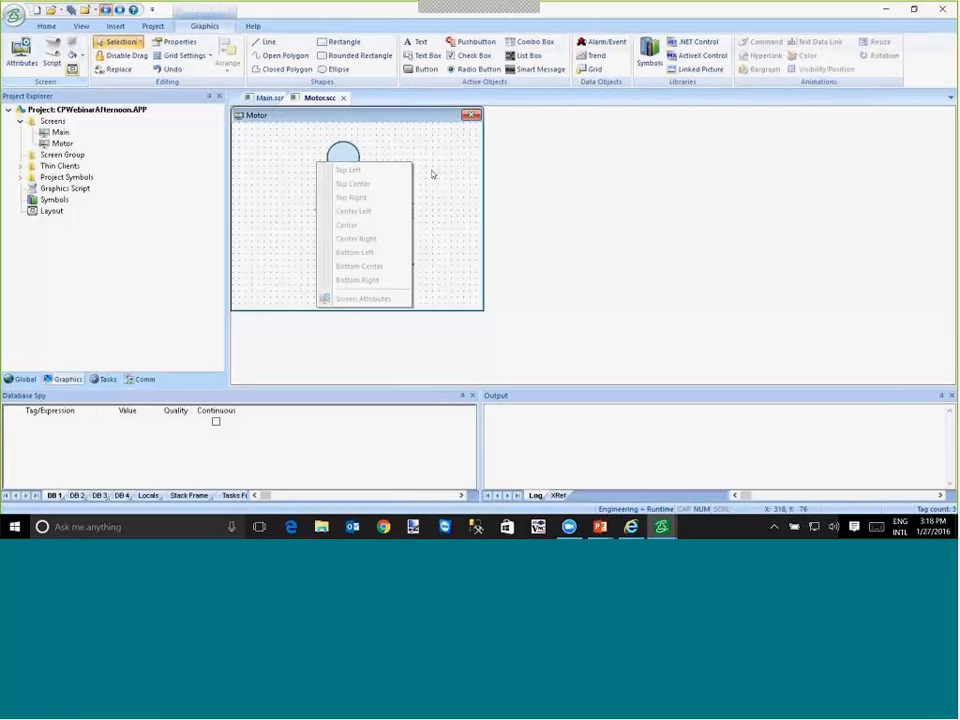
click(344, 97)
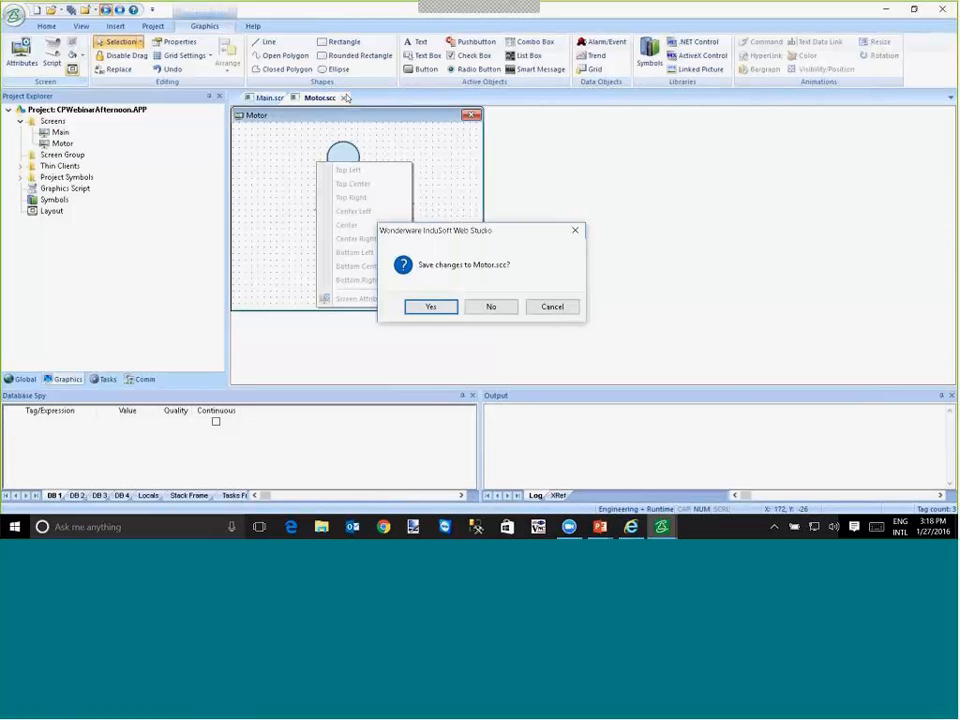
click(451, 309)
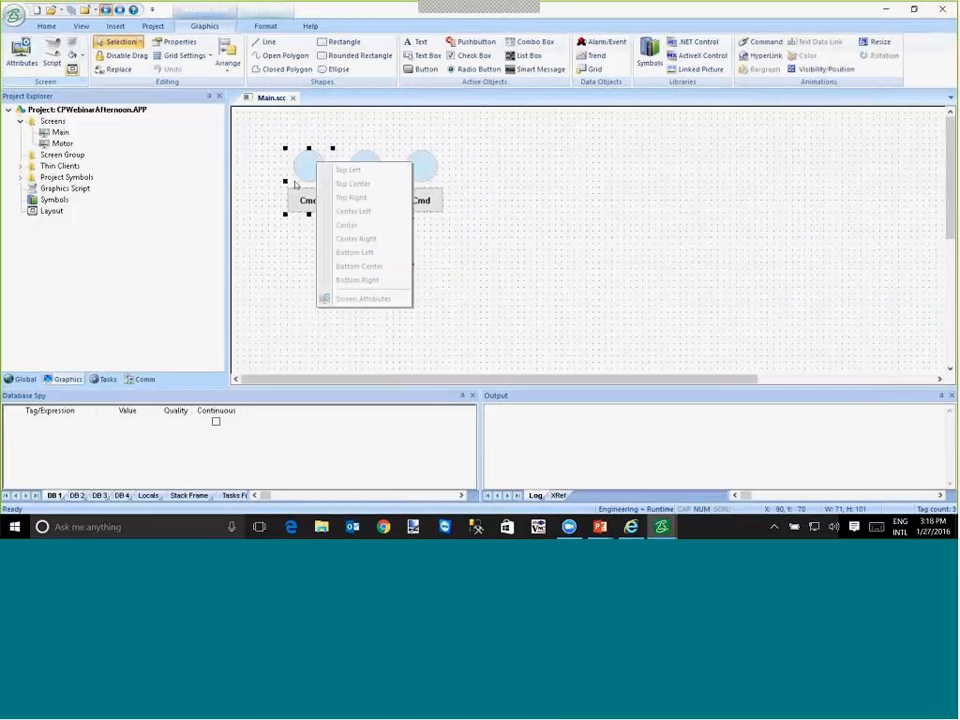
- Reopen the Motor screen and apply the Center position to it again in the screen layout
click(62, 144)
double_click(62, 144)
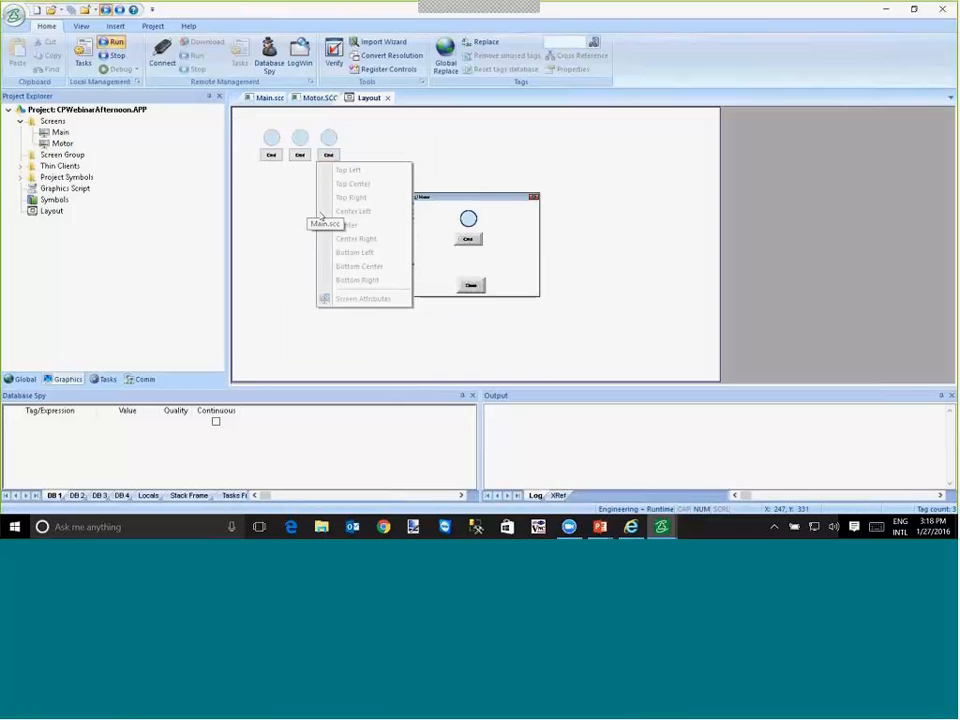
right_click(449, 222)
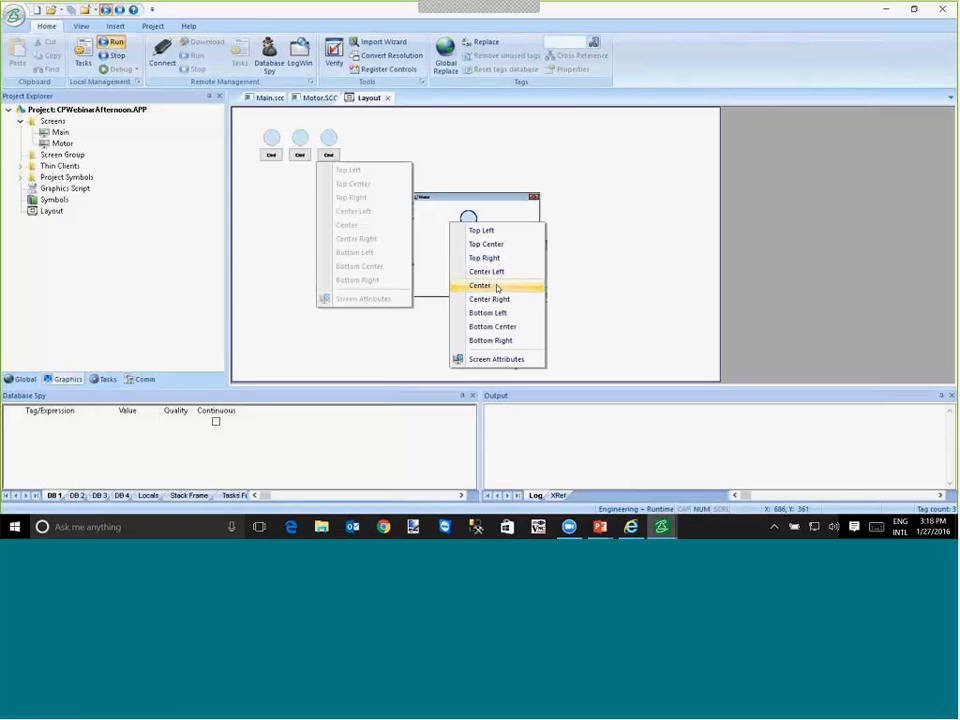
click(490, 285)
click(387, 98)
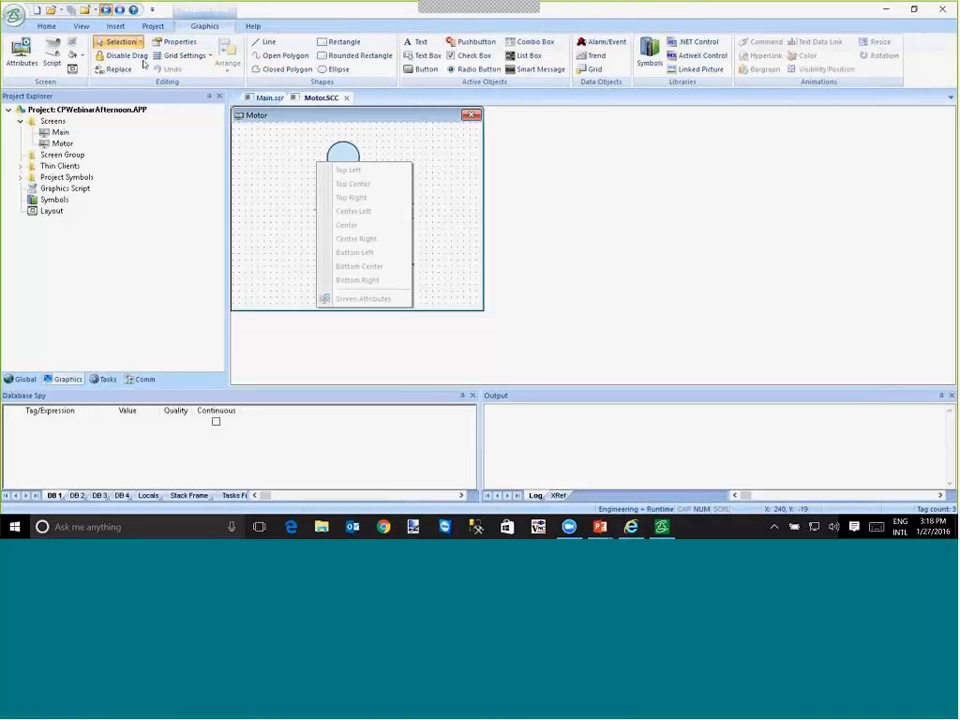
key(alt+Tab)
key(alt+shift+Tab)
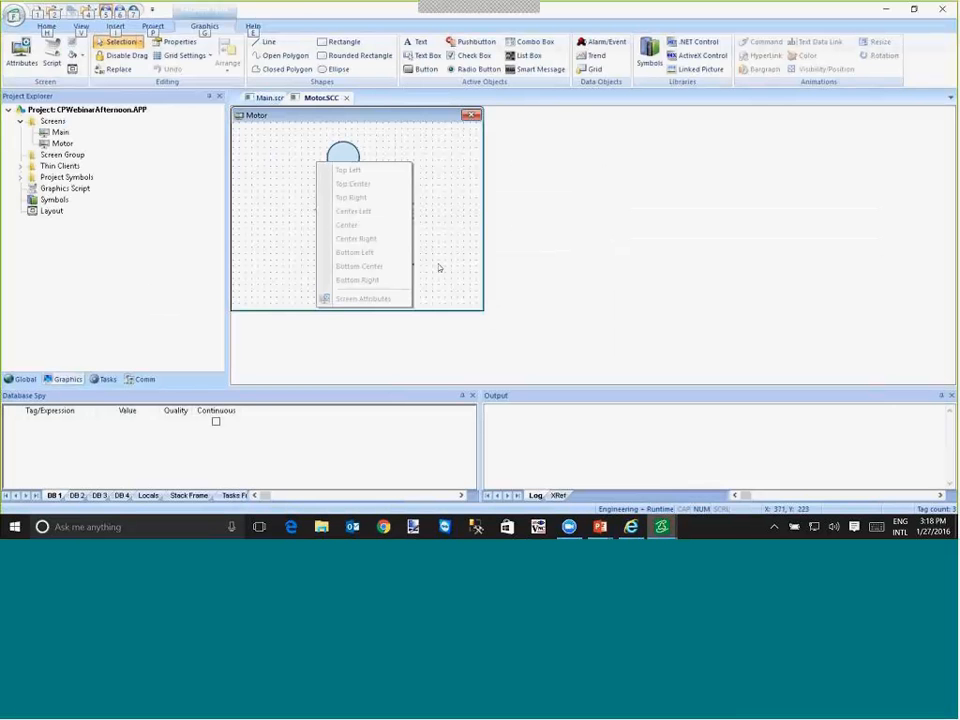
key(alt+Tab)
key(alt+Tab)
key(alt+shift+Tab)
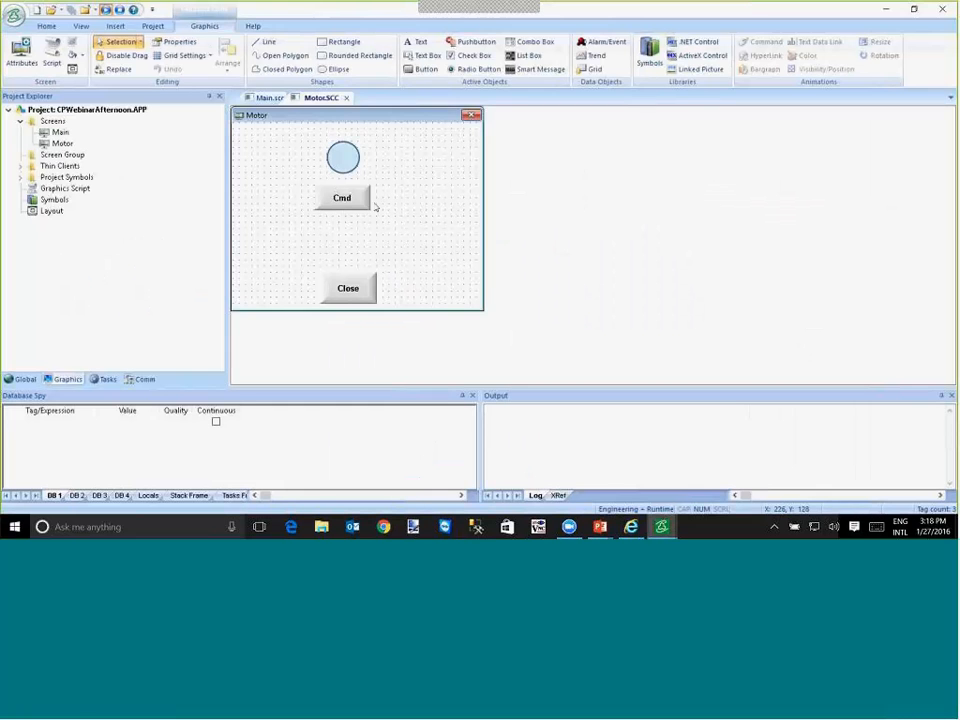
- Close the Motor screen and add a button about 71 by 41 captioned A below the first motor symbol on Main
click(347, 98)
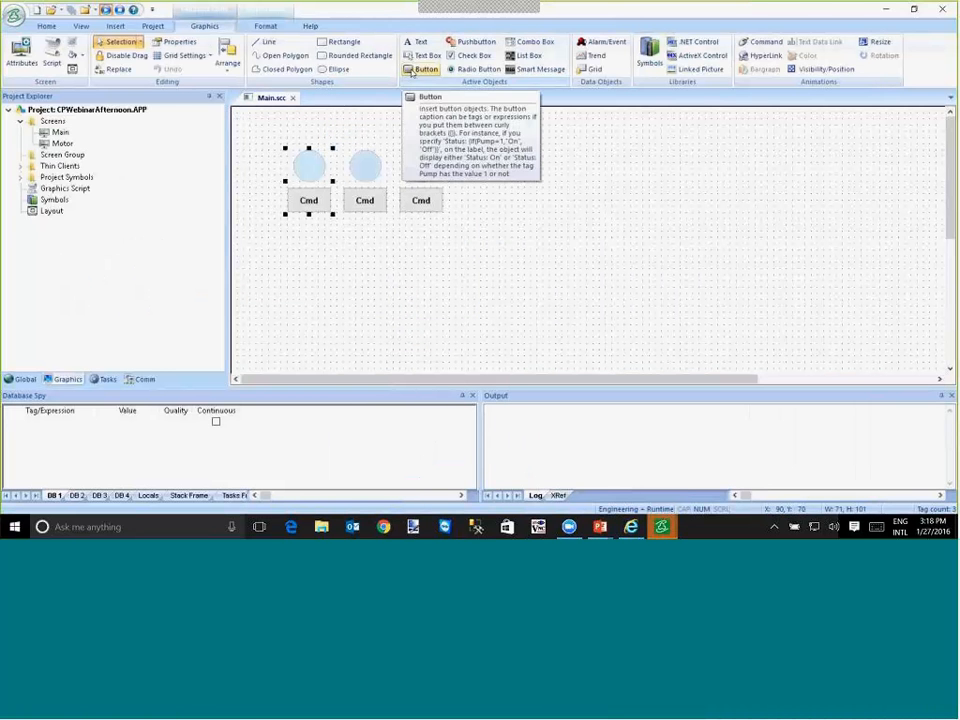
click(411, 72)
drag(287, 216, 332, 243)
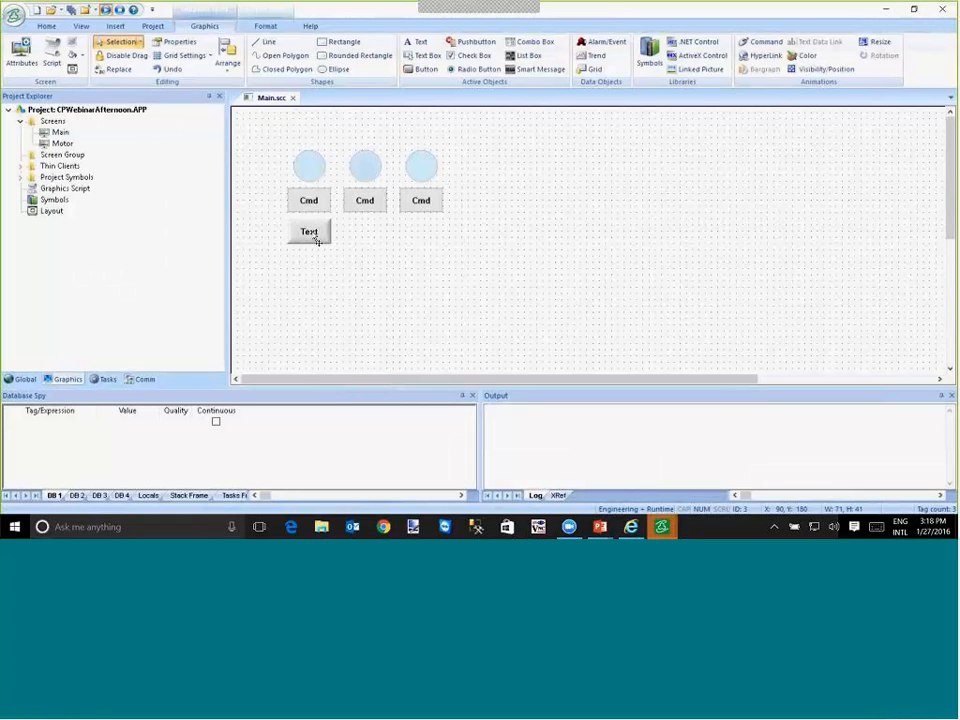
double_click(310, 236)
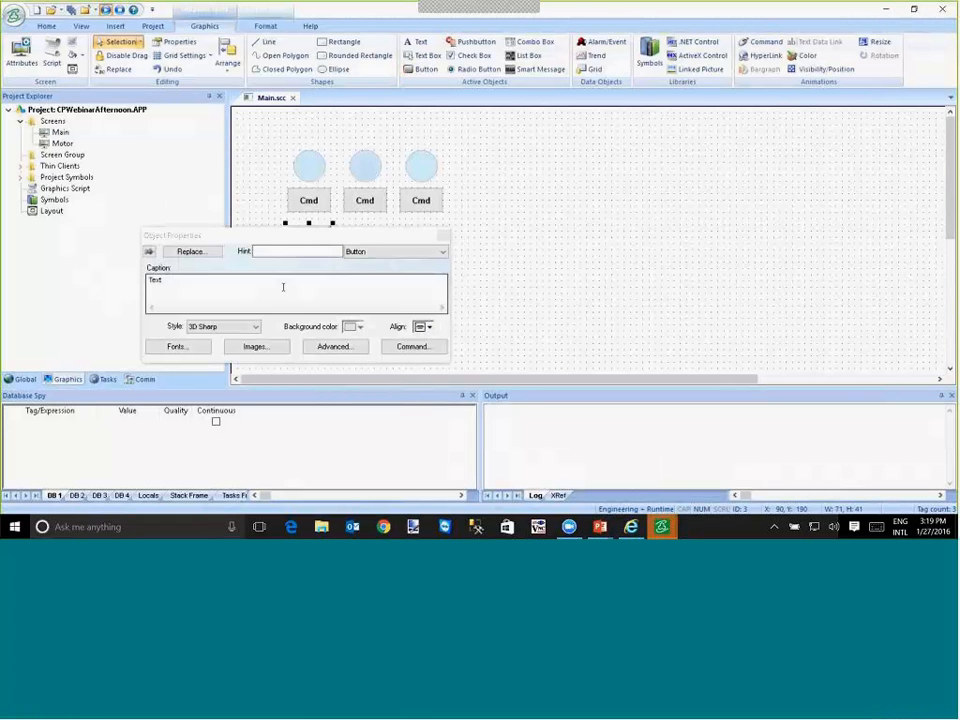
text(A)
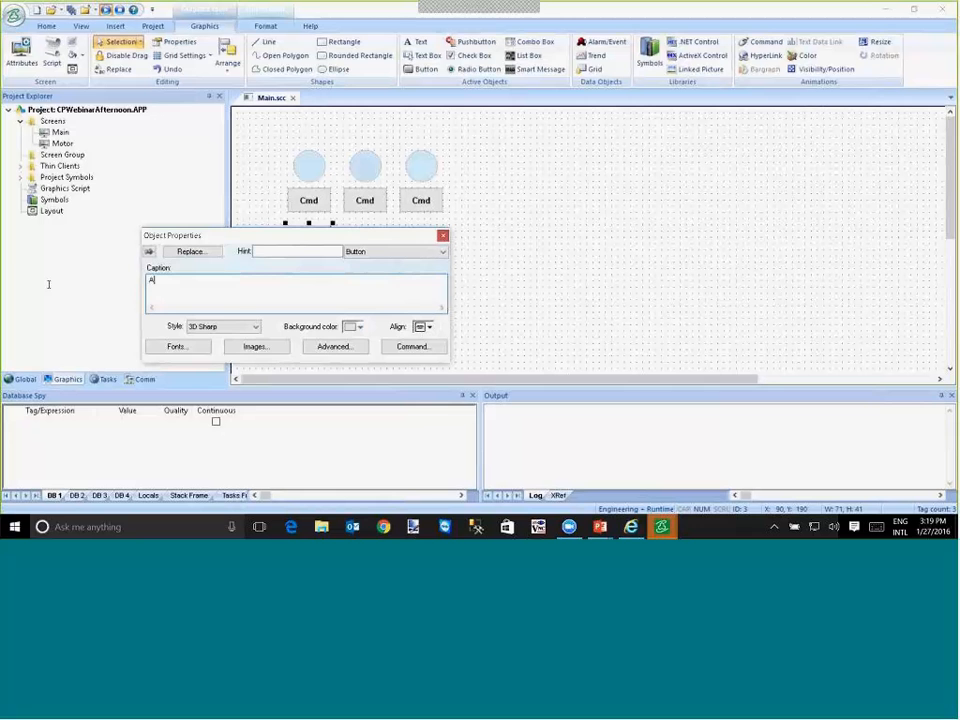
- Give the A button a VBScript On Down command containing $Open("Motor")
click(410, 347)
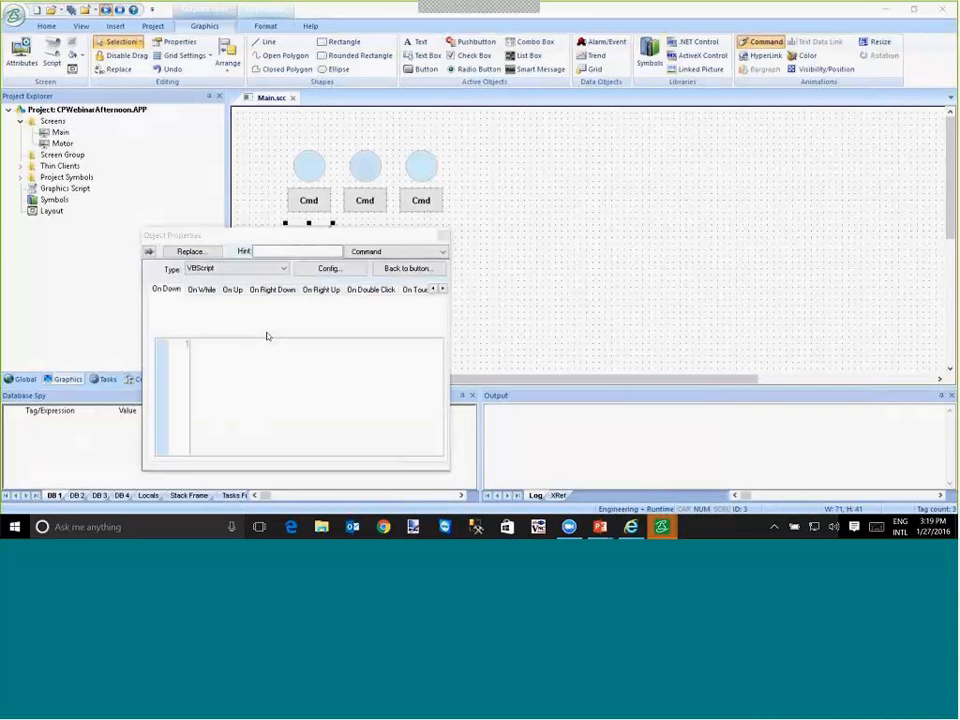
text($Open)
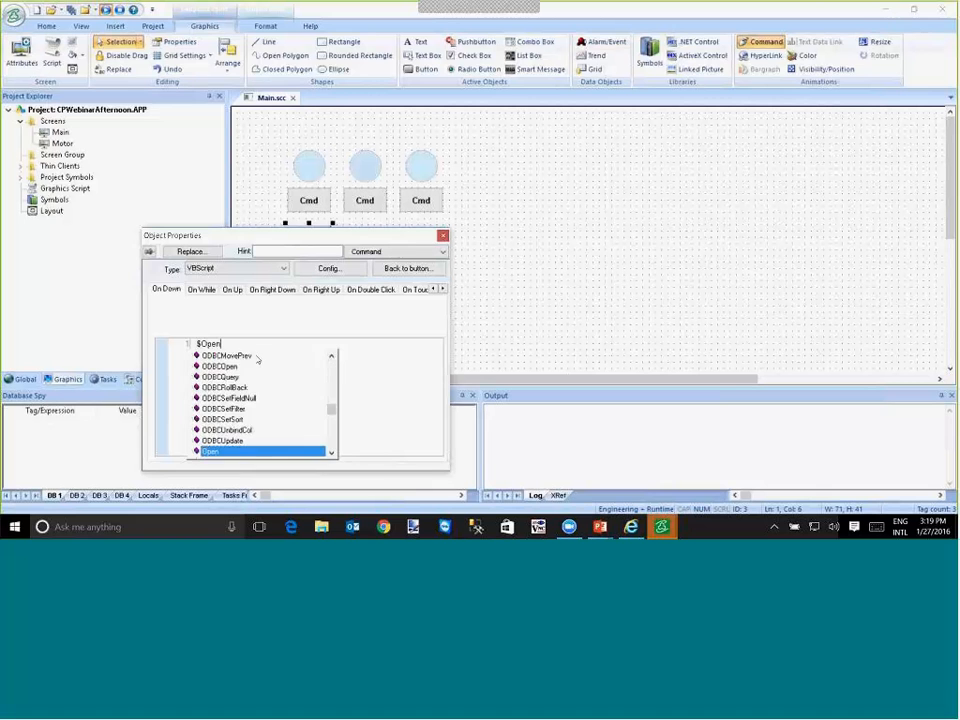
text(()")
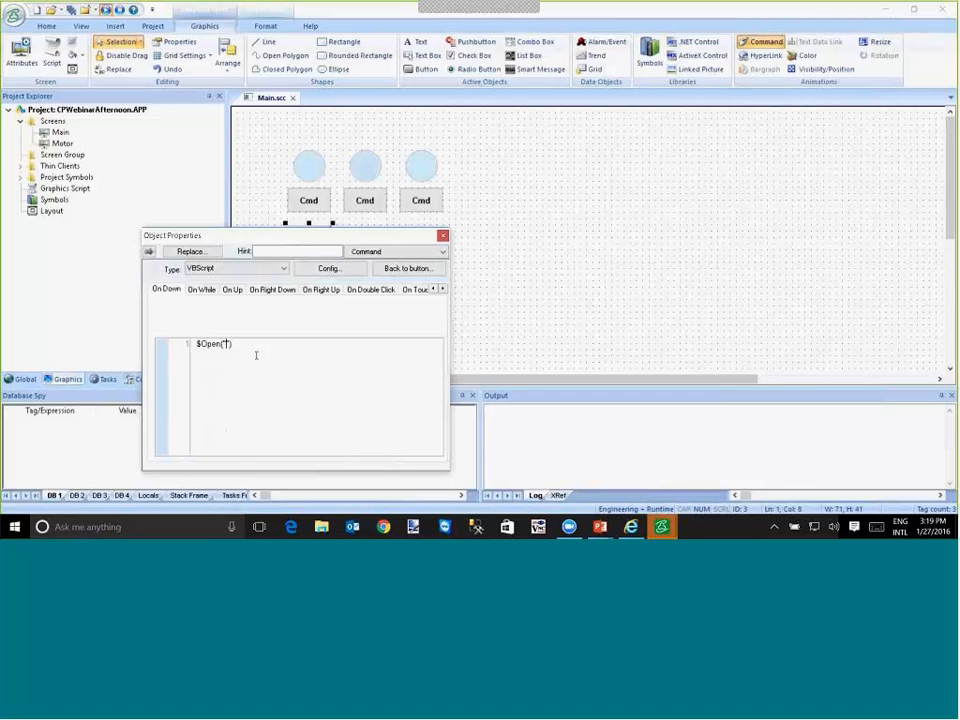
text(Motor")
click(133, 144)
- Switch to the running project, close and reopen the Motor popup with the A button, and test the popup's Cmd button
key(alt+Tab)
key(alt+Tab)
key(alt+Tab)
key(alt+Tab)
key(alt+Tab)
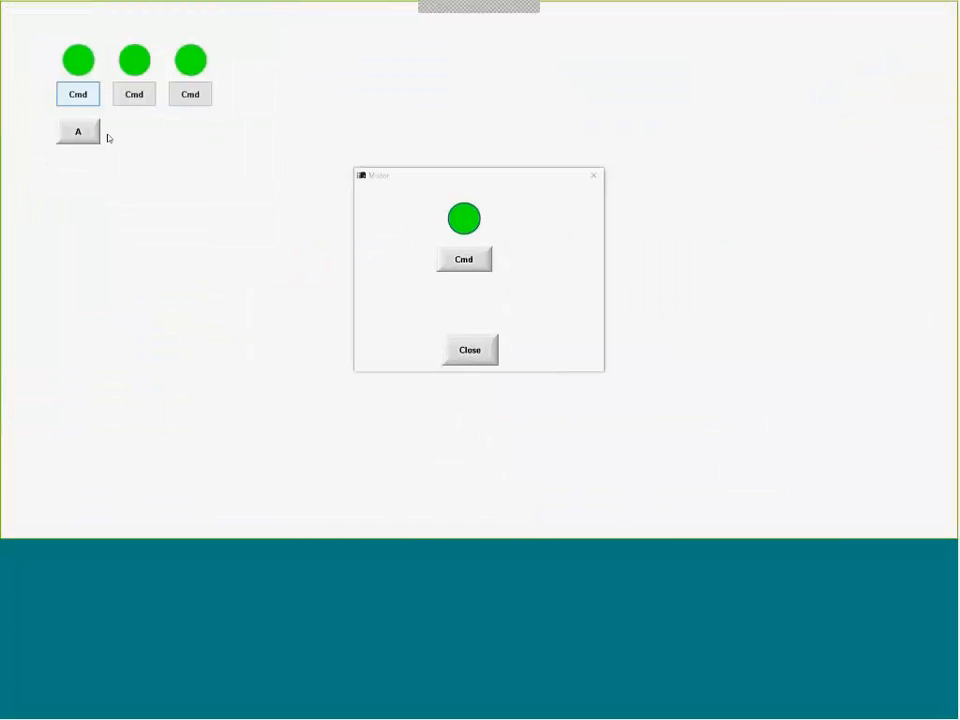
click(489, 349)
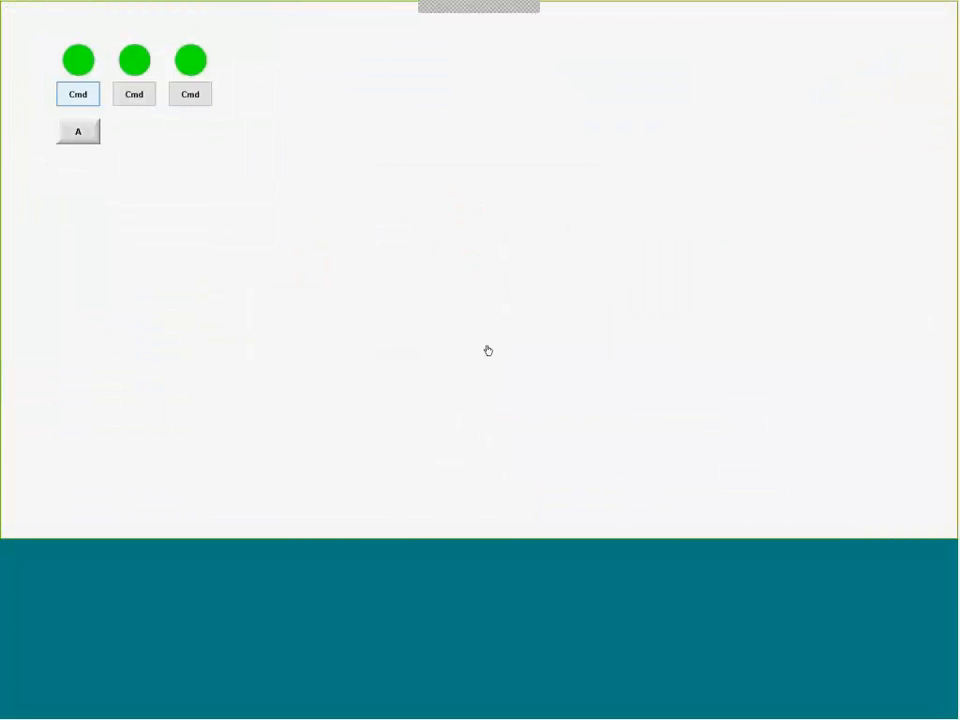
click(79, 133)
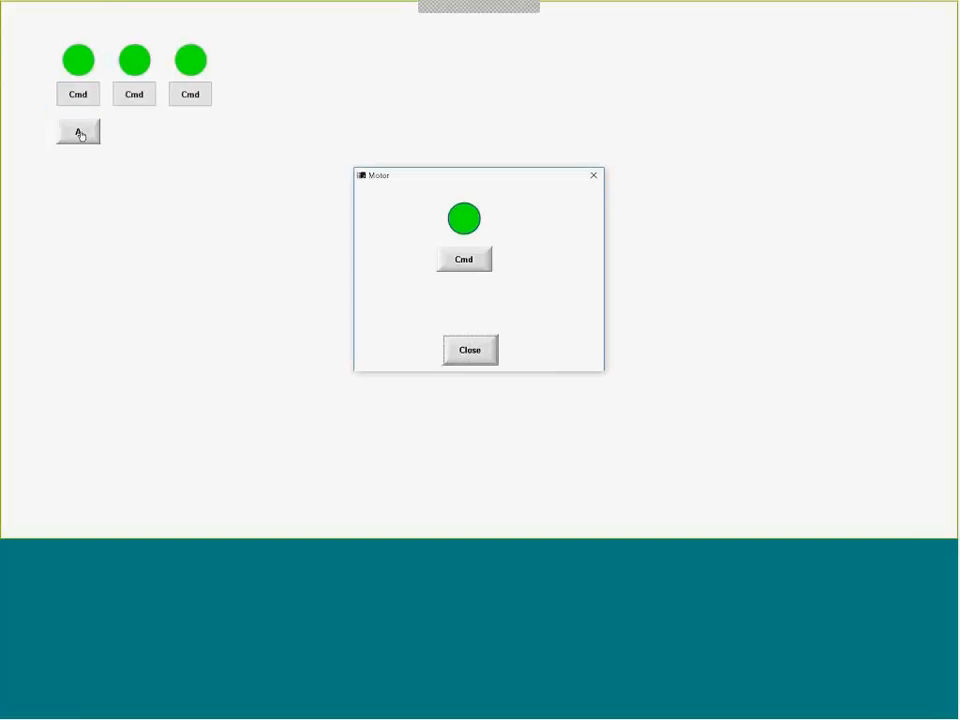
click(466, 263)
click(466, 263)
click(466, 263)
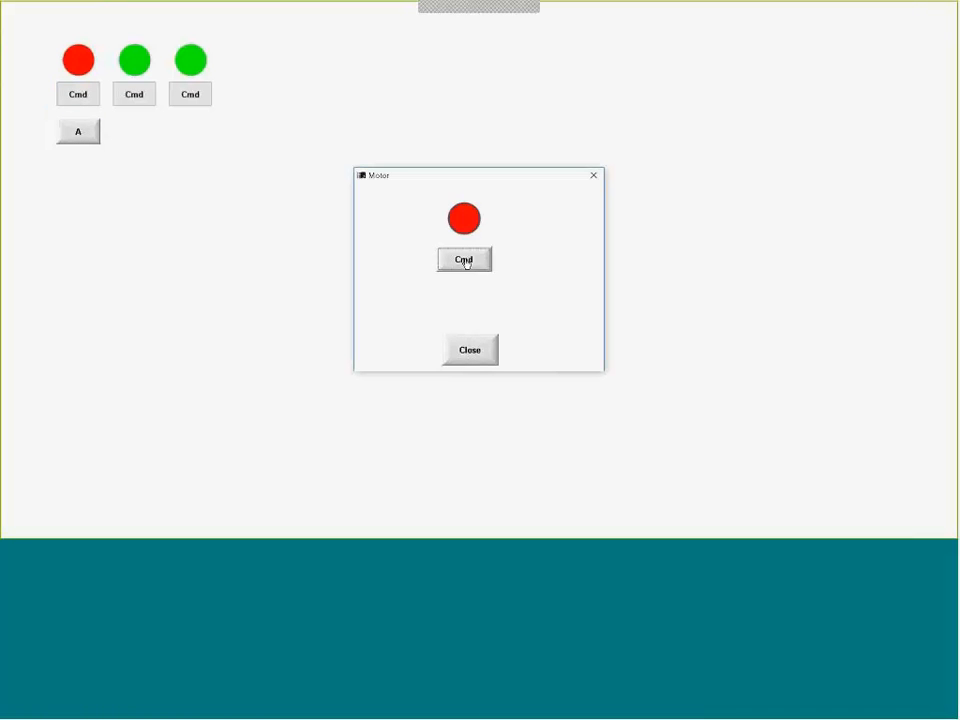
- Toggle the motor repeatedly with the popup's Cmd button, checking the first symbol on Main, and close the popup
click(466, 263)
click(466, 263)
click(466, 263)
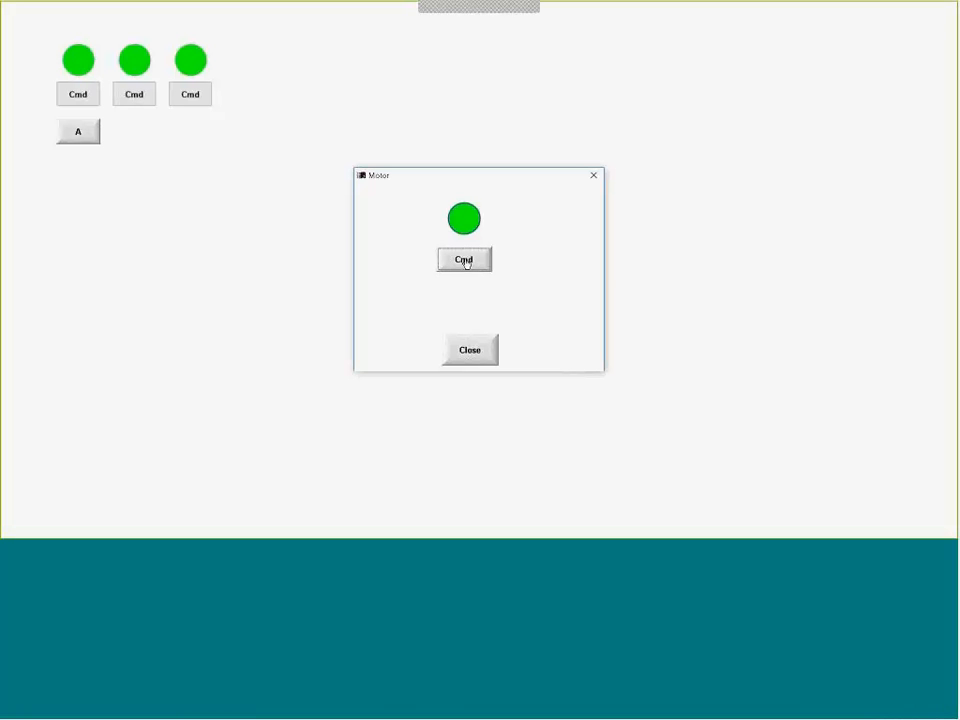
click(465, 259)
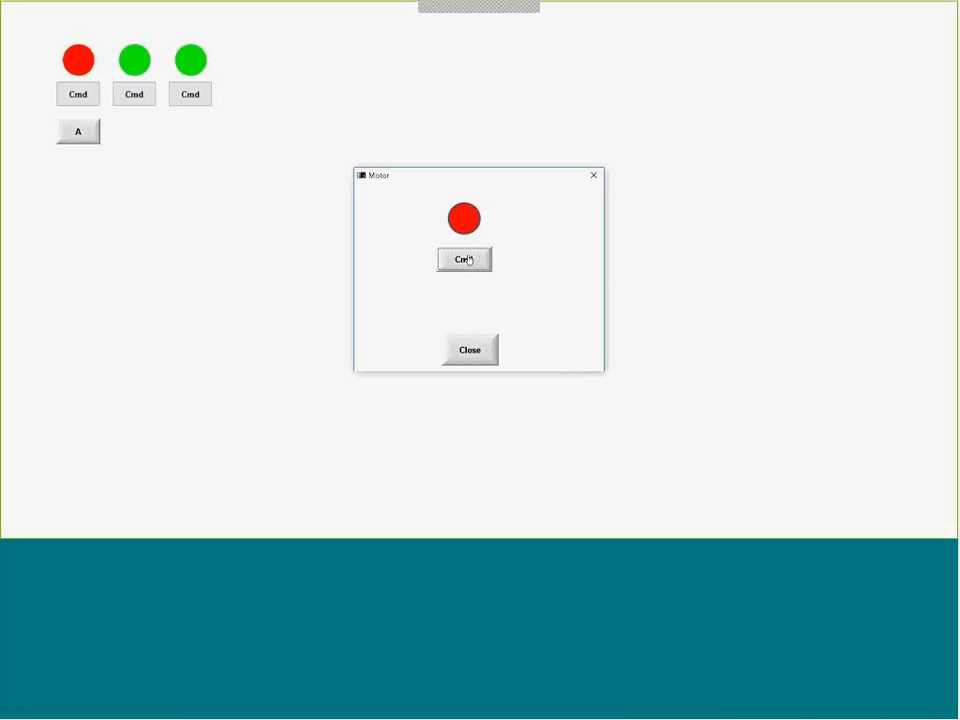
click(465, 259)
click(462, 356)
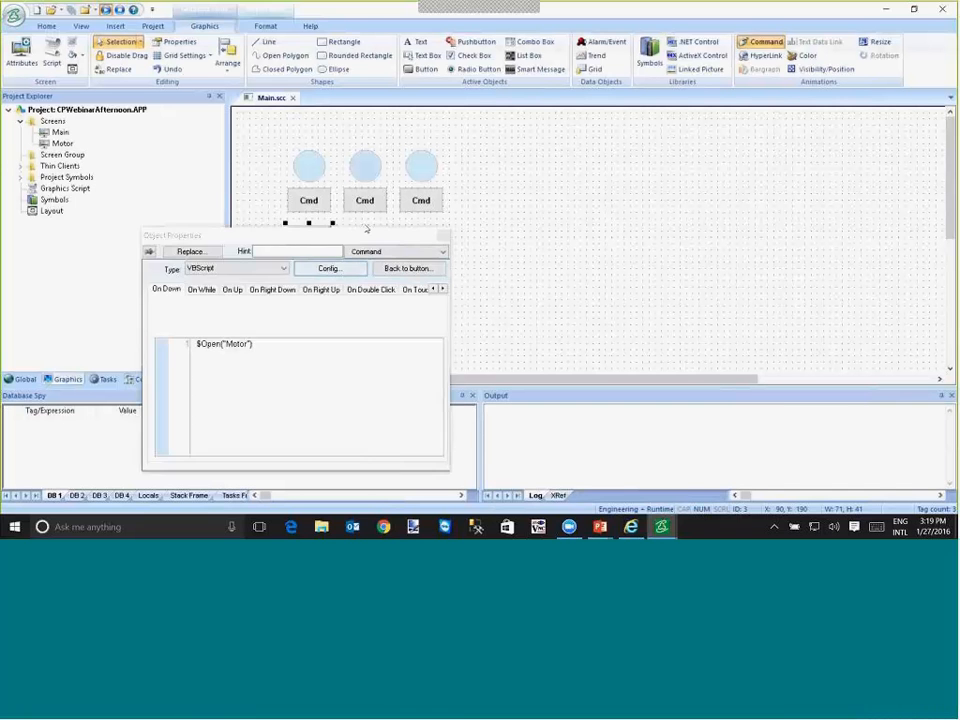
- Return to the project editor, duplicate the A button below the second motor symbol and caption the copy B
click(364, 227)
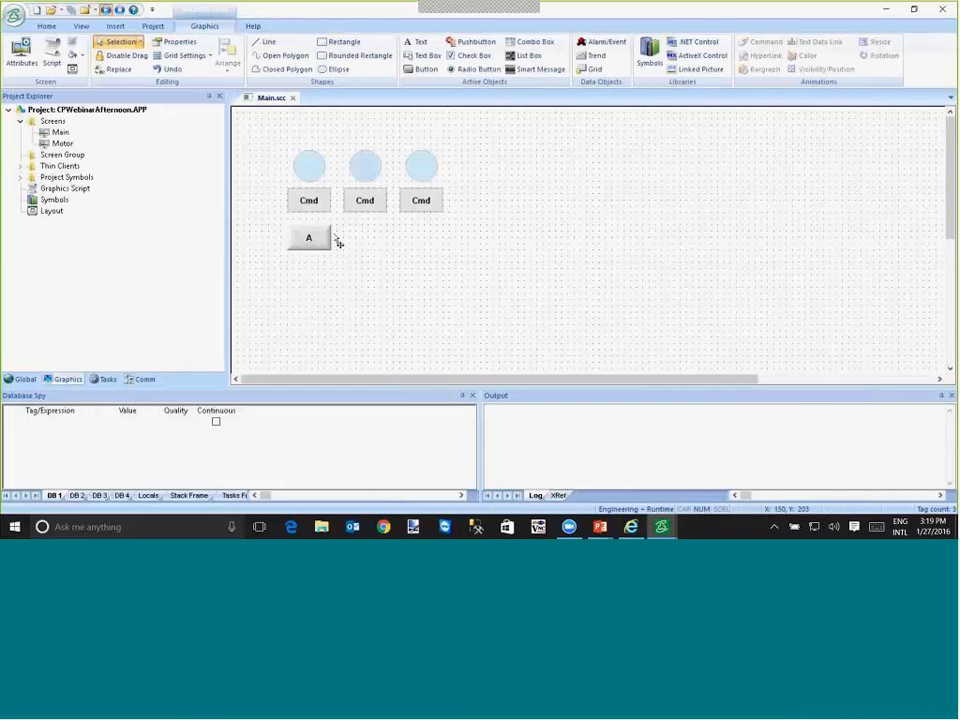
drag(337, 240, 382, 239)
double_click(381, 238)
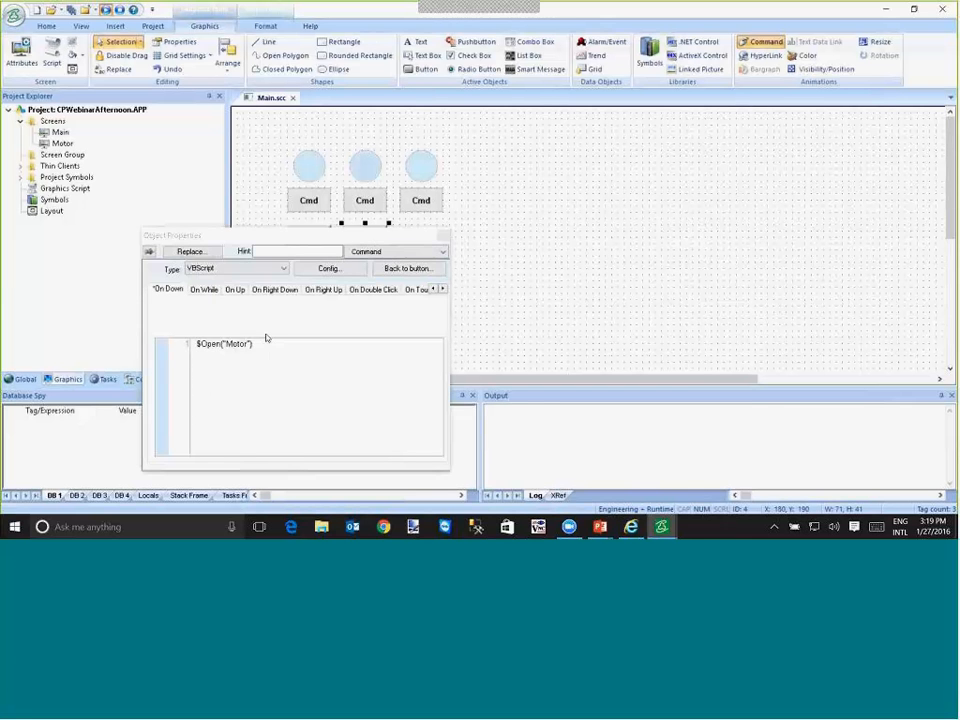
click(408, 268)
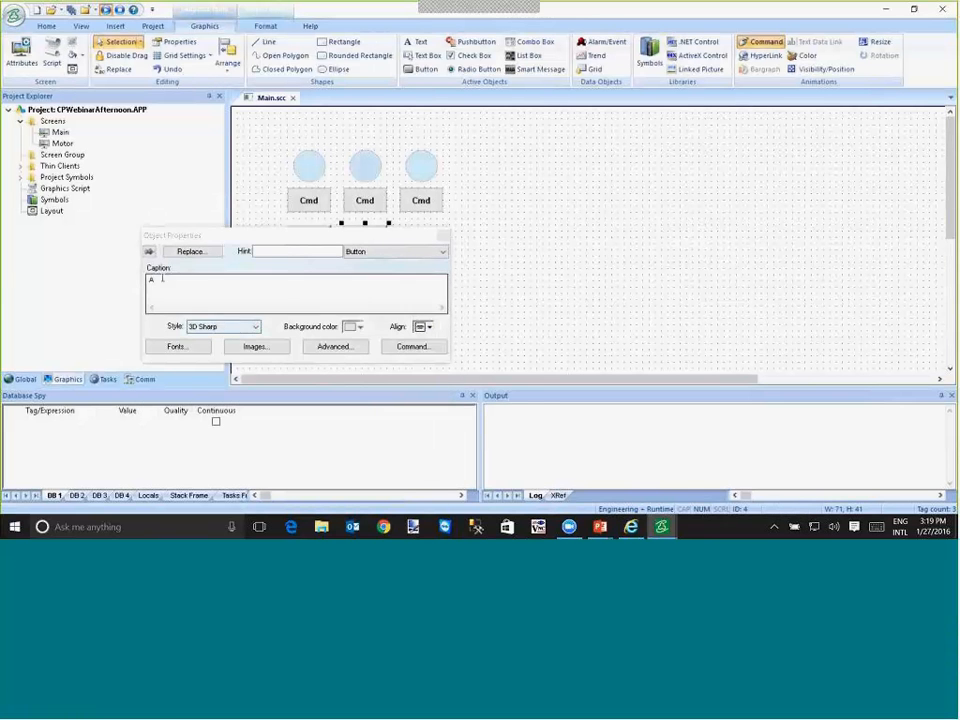
key(BackSpace)
text(B)
- Open the B button's On Down script with the $Open parameter hint showing, and move the properties window clear of the buttons
click(388, 252)
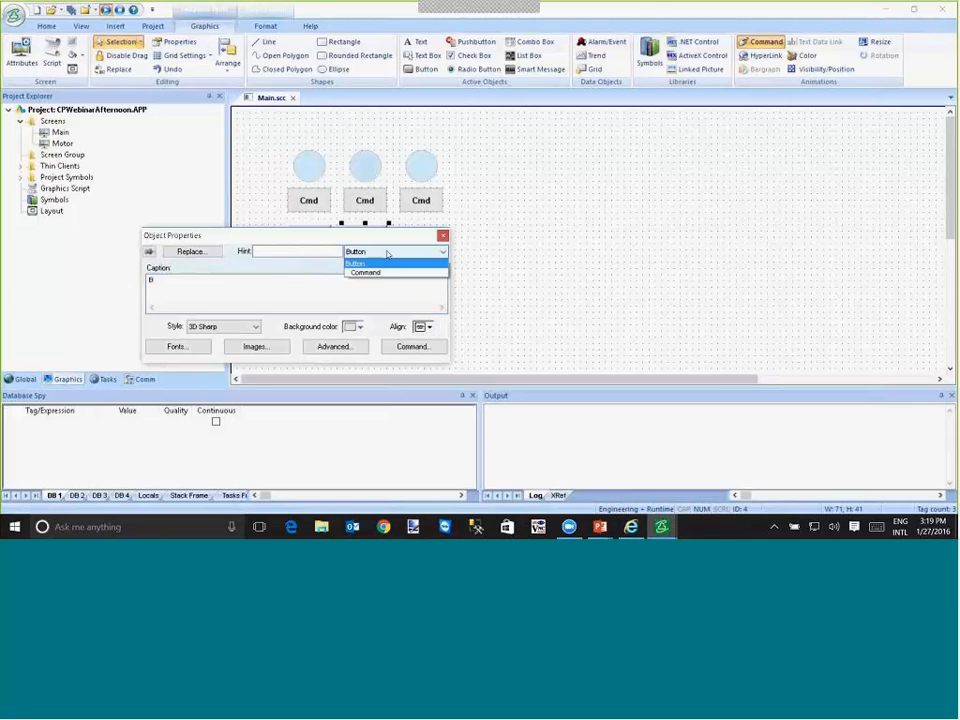
click(381, 272)
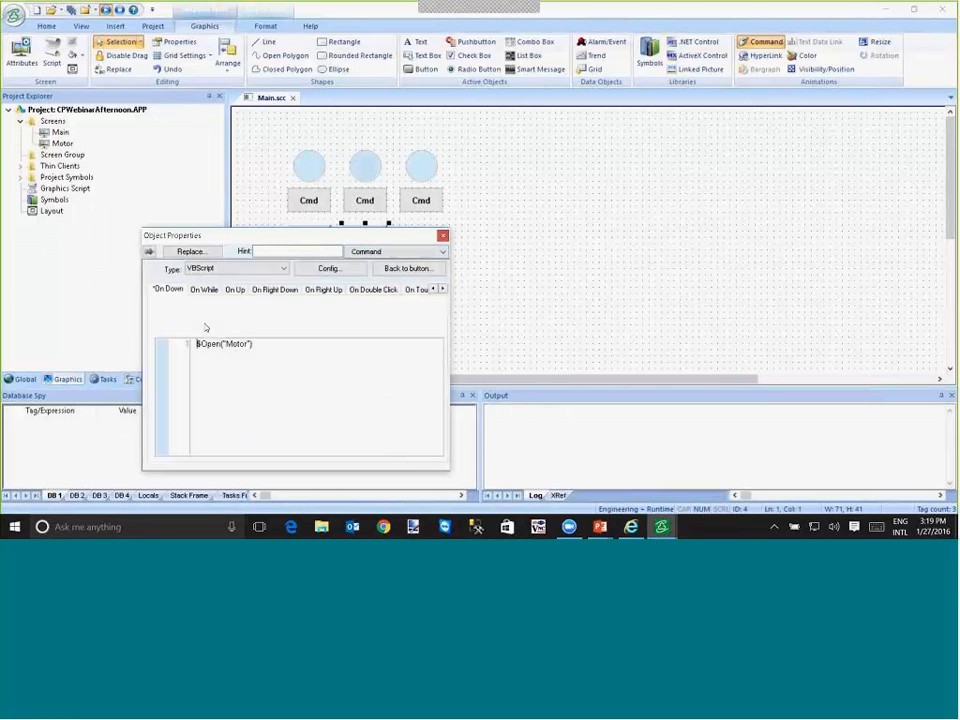
click(224, 344)
text(()
key(BackSpace)
key(BackSpace)
text(()
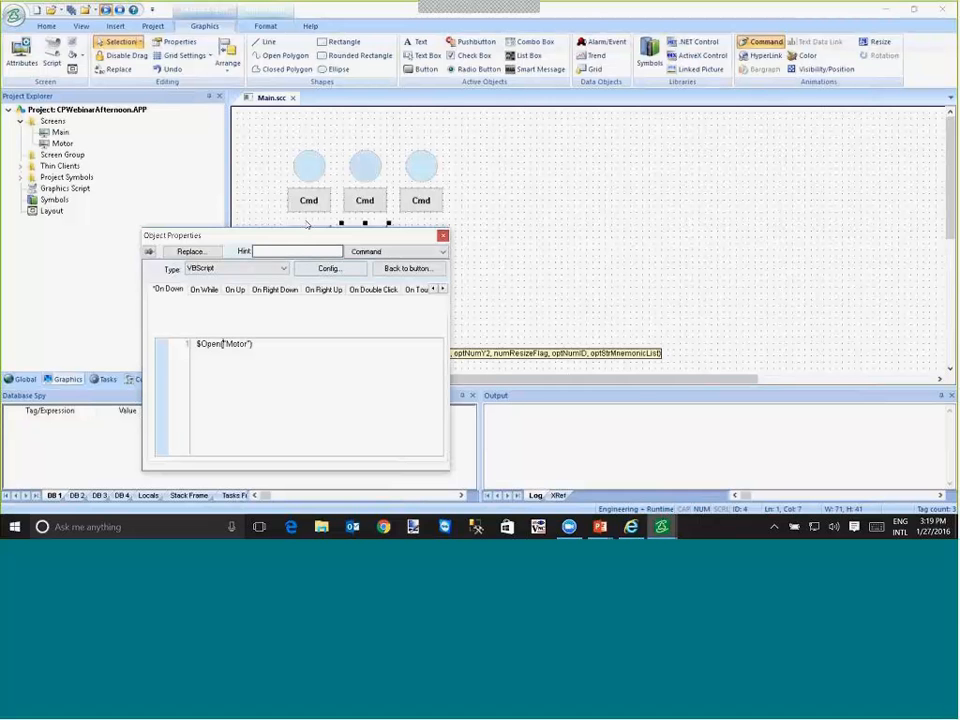
drag(300, 238, 521, 132)
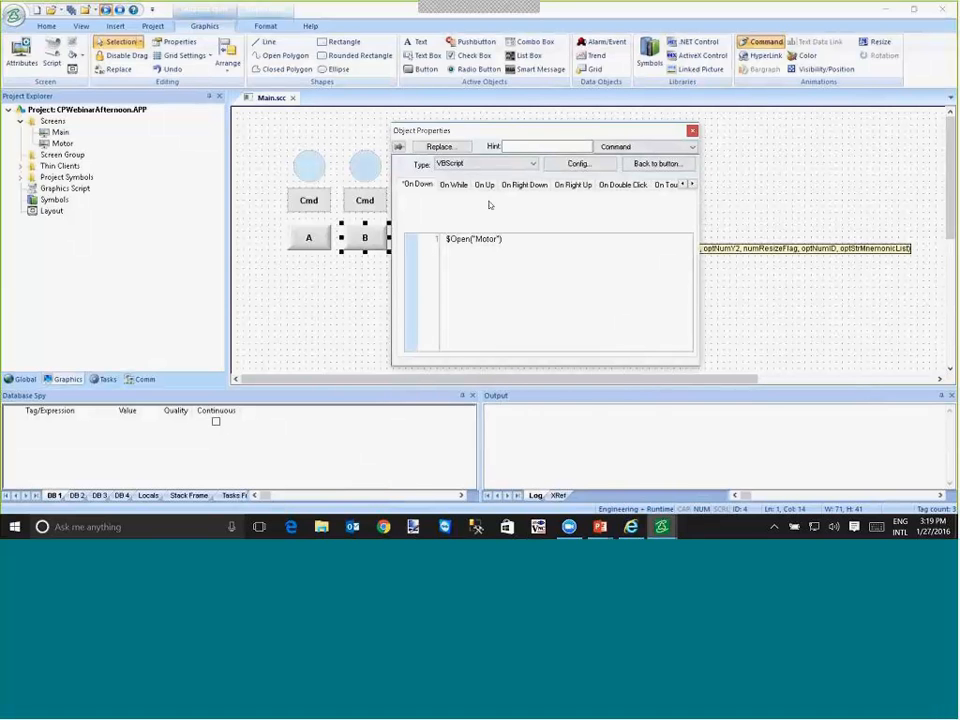
- Extend the B button's $Open("Motor") call with four -1 coordinate arguments, resize flag 0 and ID 0
text(, )
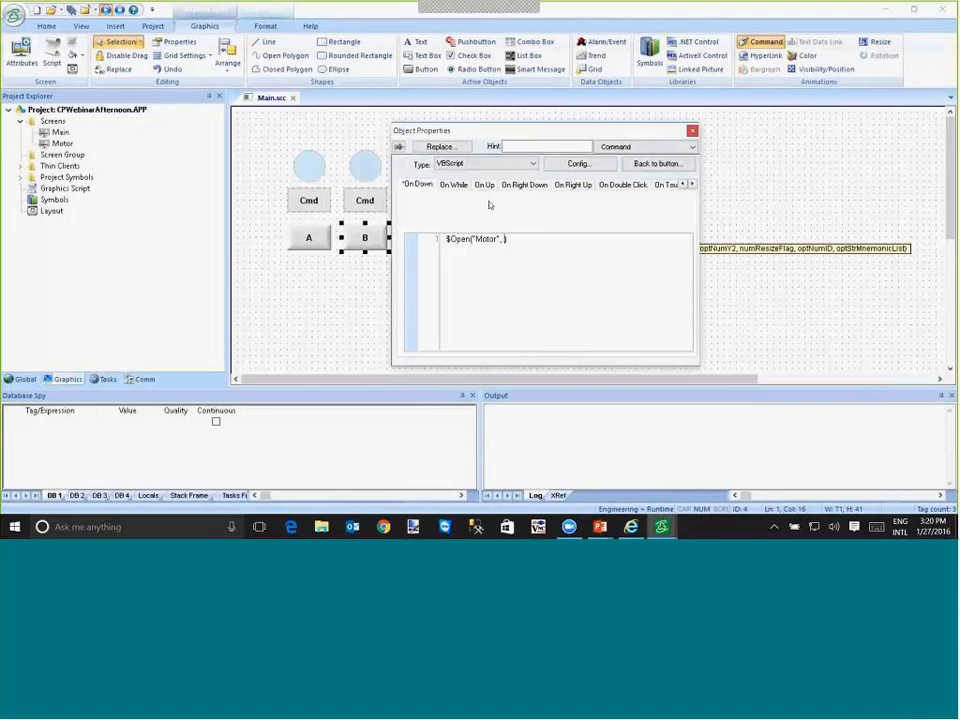
text(-1, -)
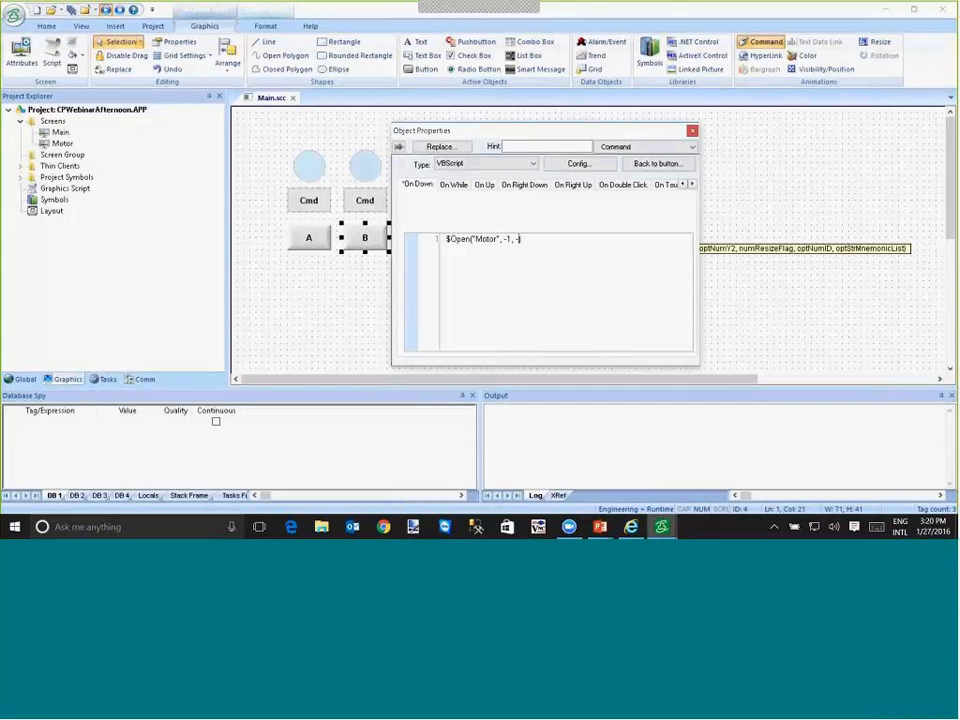
text(1, -1)
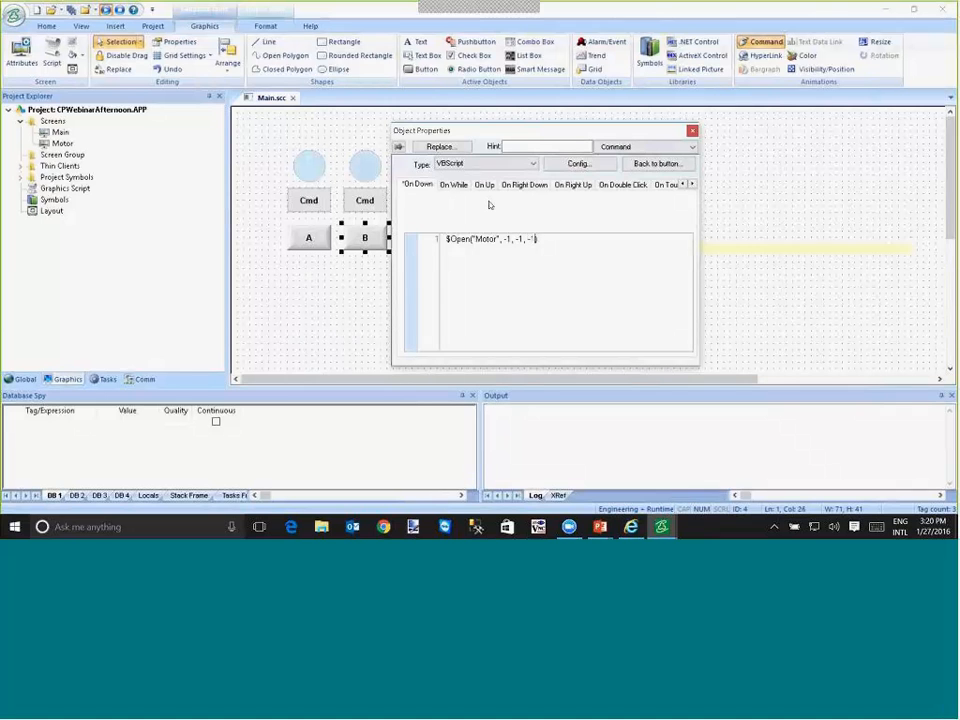
text(, -1)
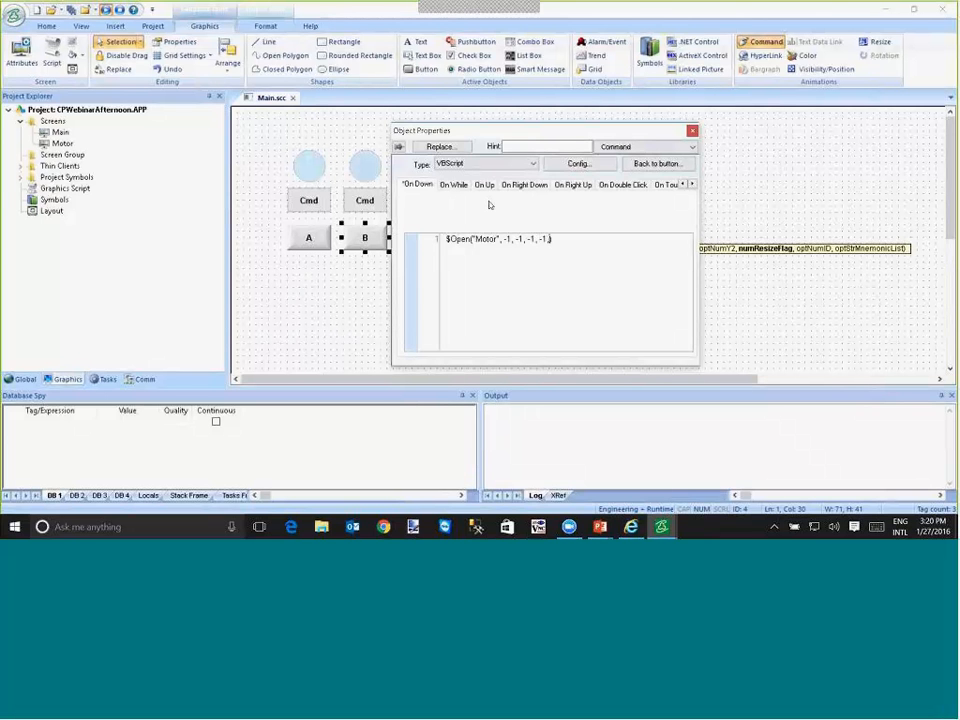
text(,)
text(0, 0)
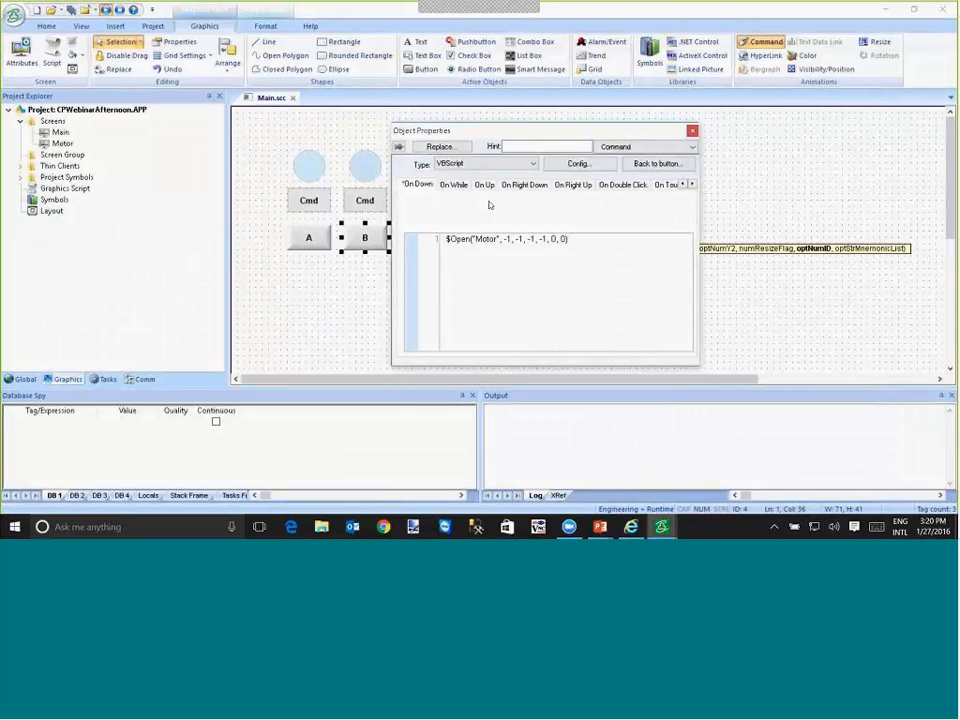
text(,)
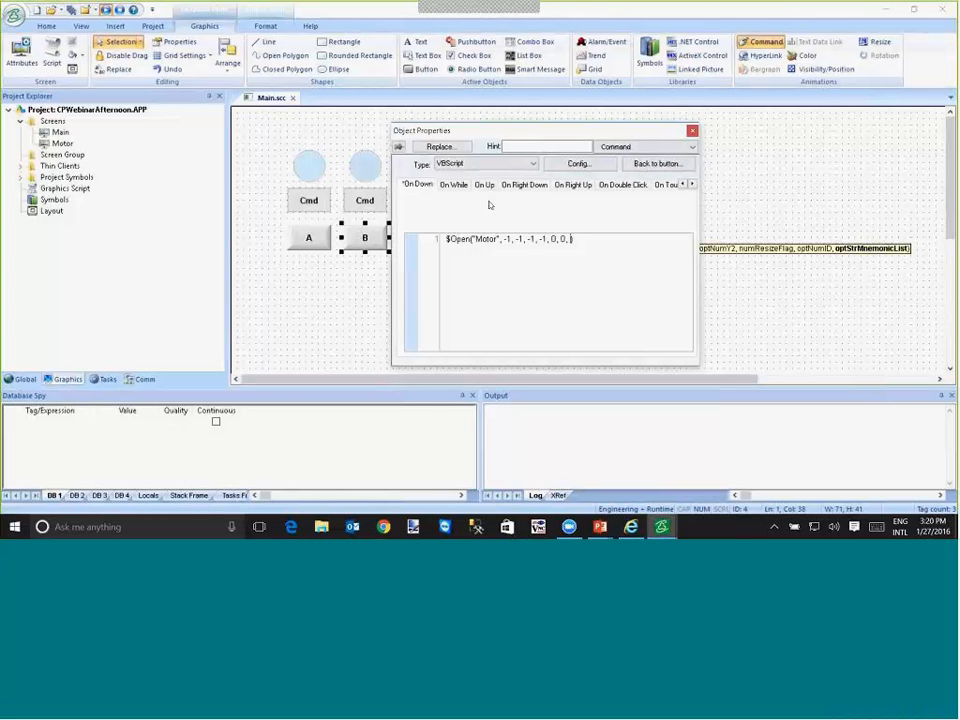
- Add "#Motor:b" as the mnemonic list argument of the B button's $Open call
text("")
key(Left)
text(#Motor)
key(Right)
text(,)
- Copy the B button's full $Open script into the A button and change its mnemonic argument to "#Motor:a"
key(ctrl+a)
key(ctrl+c)
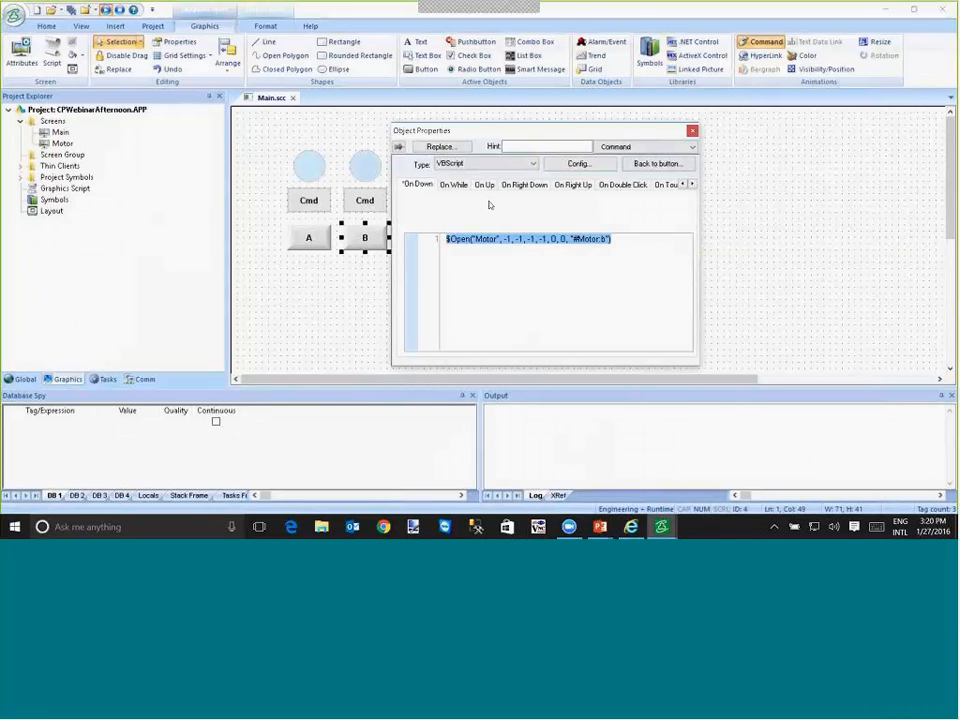
click(309, 238)
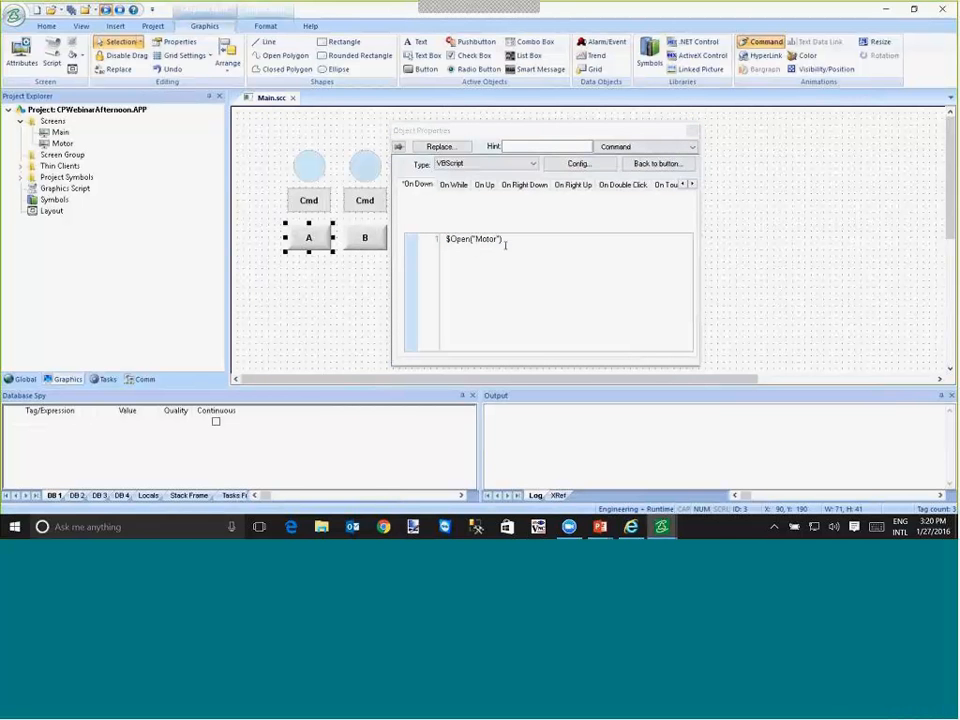
key(ctrl+a)
key(ctrl+v)
key(Left)
key(Left)
key(Left)
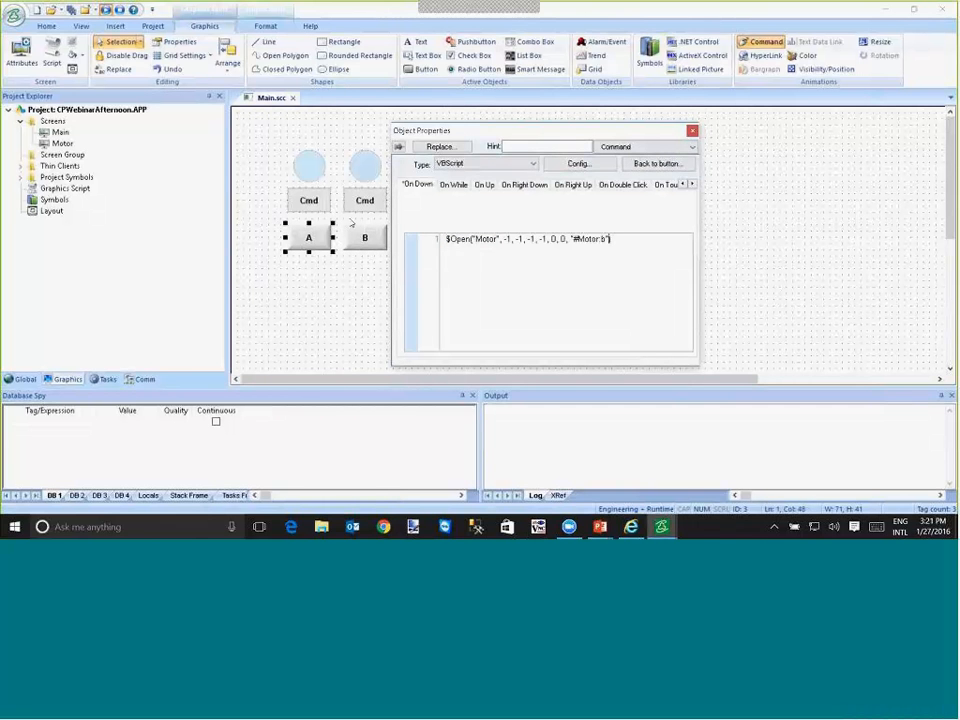
key(shift+Right)
text(a)
- Duplicate the B button below the third motor symbol, change its script argument to "#Motor:c" and caption it C
drag(506, 131, 423, 243)
click(366, 238)
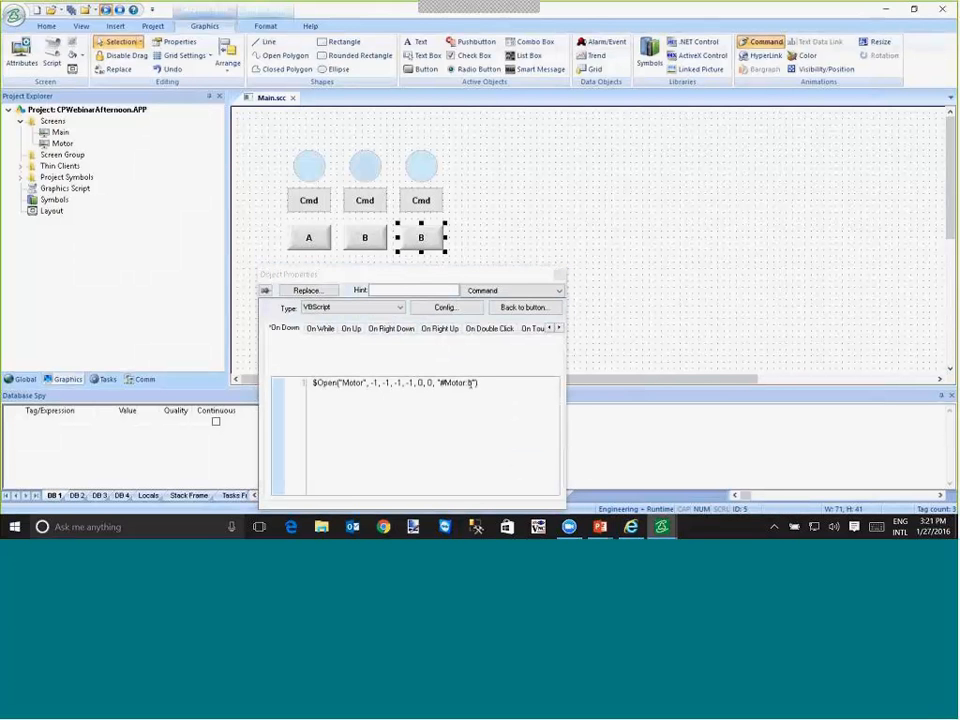
click(476, 382)
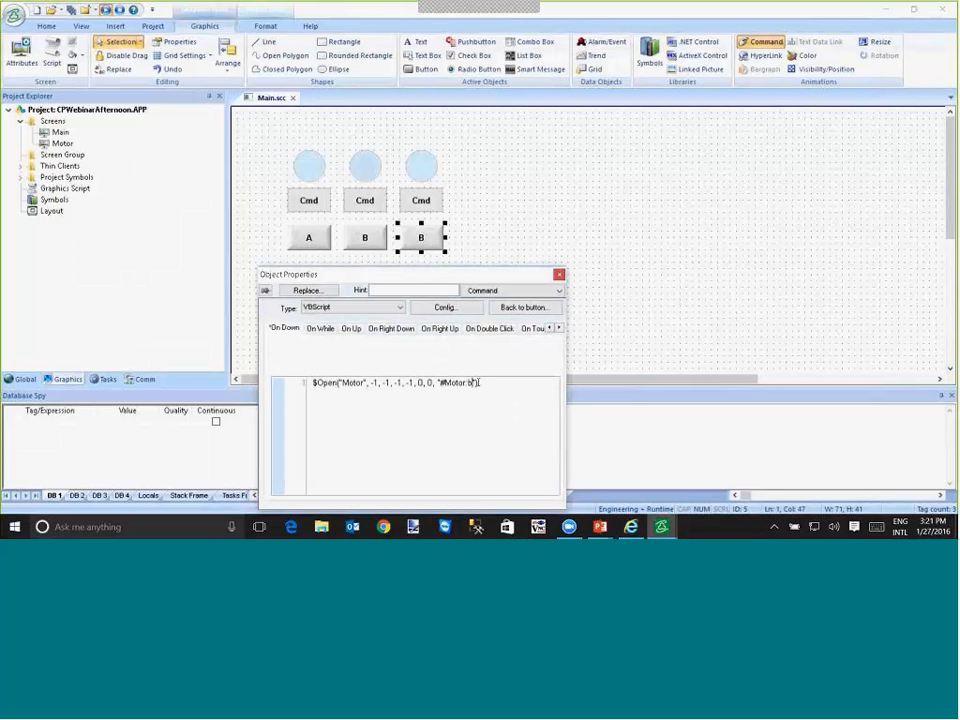
key(BackSpace)
text(c)
click(520, 307)
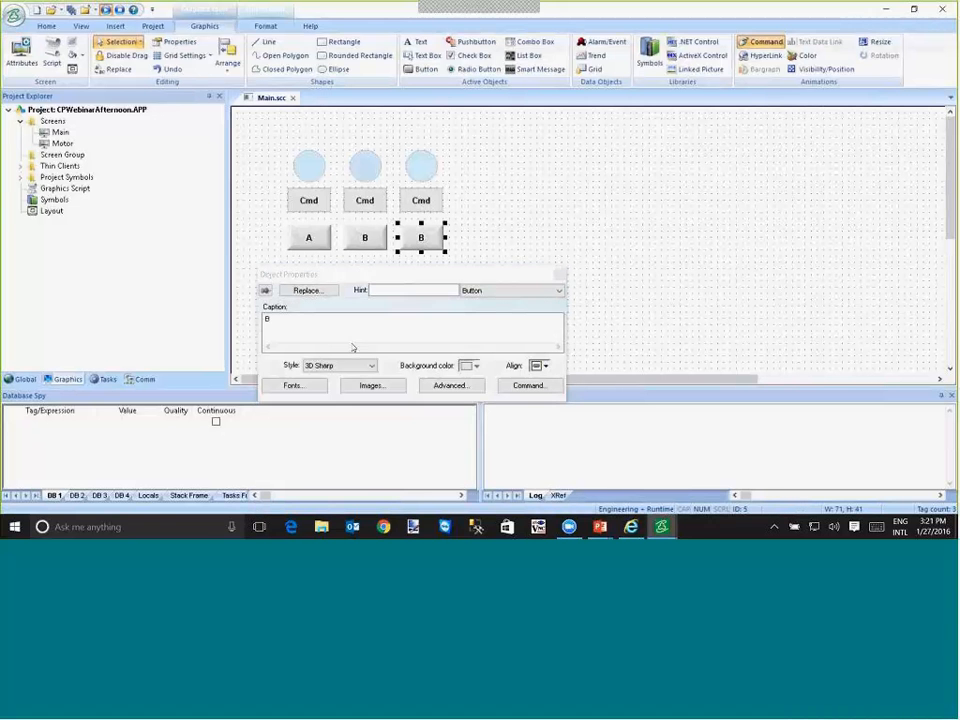
text(C)
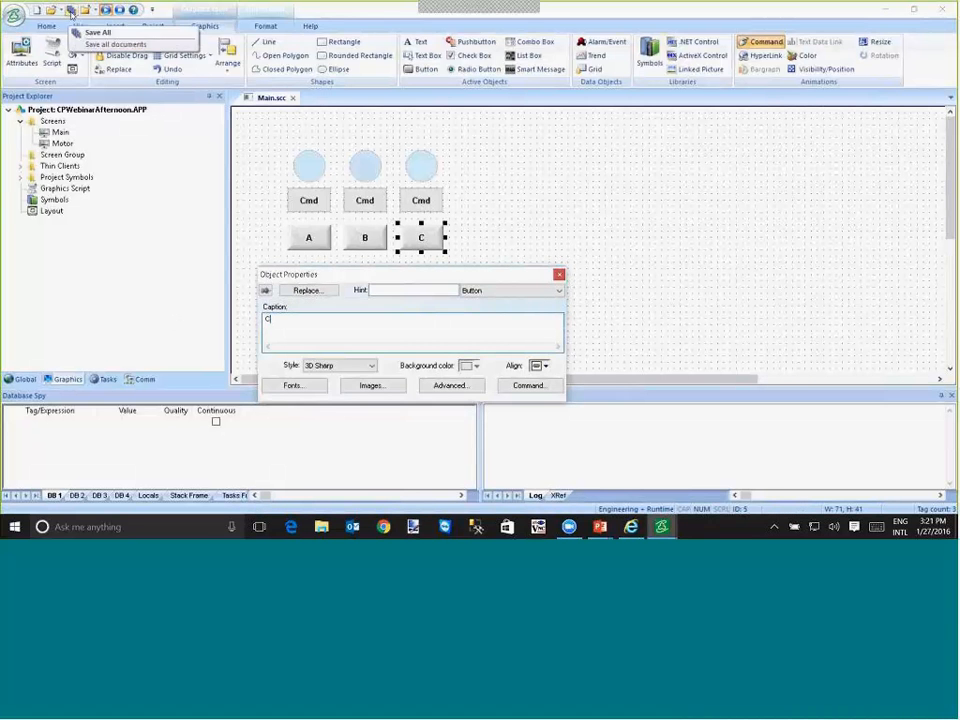
- Save all documents, switch to the running project, and test the Motor popup's Cmd button from A before closing it
click(52, 10)
key(alt+Tab)
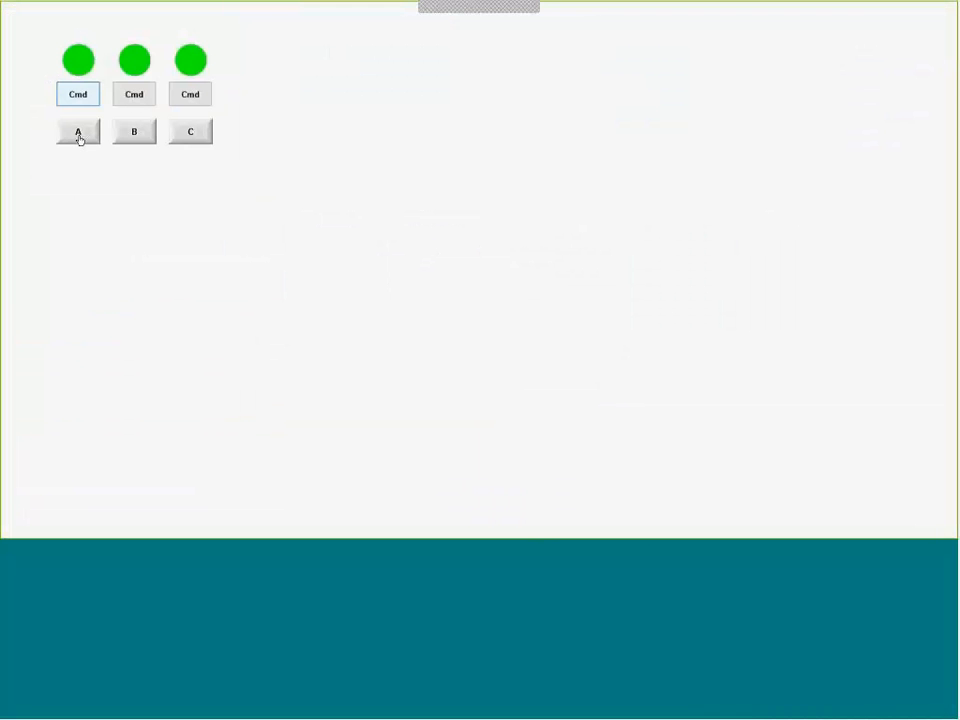
click(79, 136)
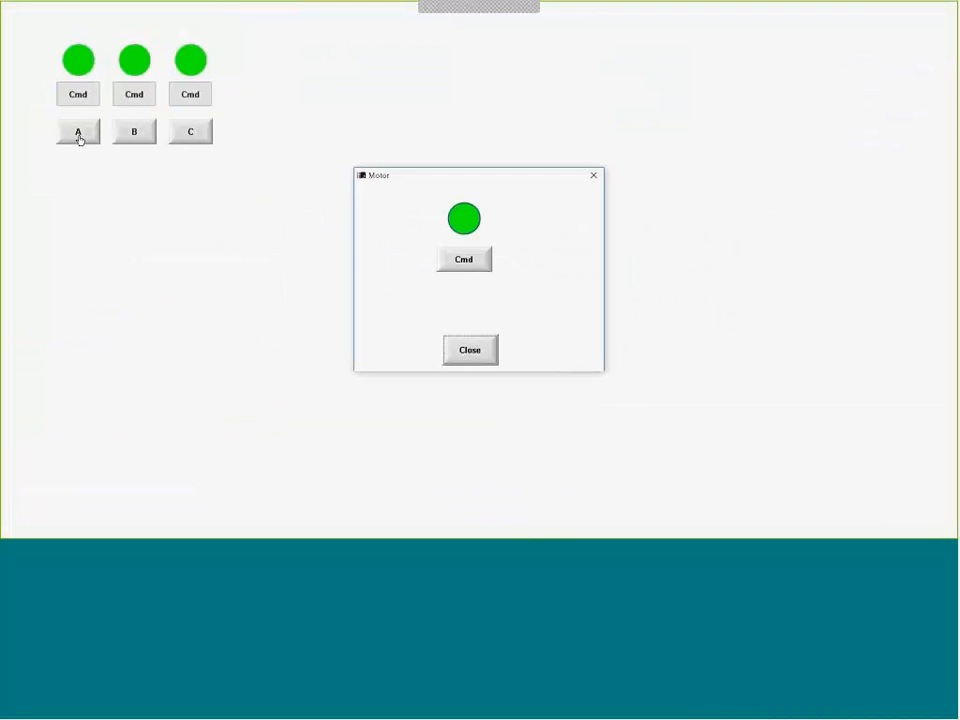
click(481, 268)
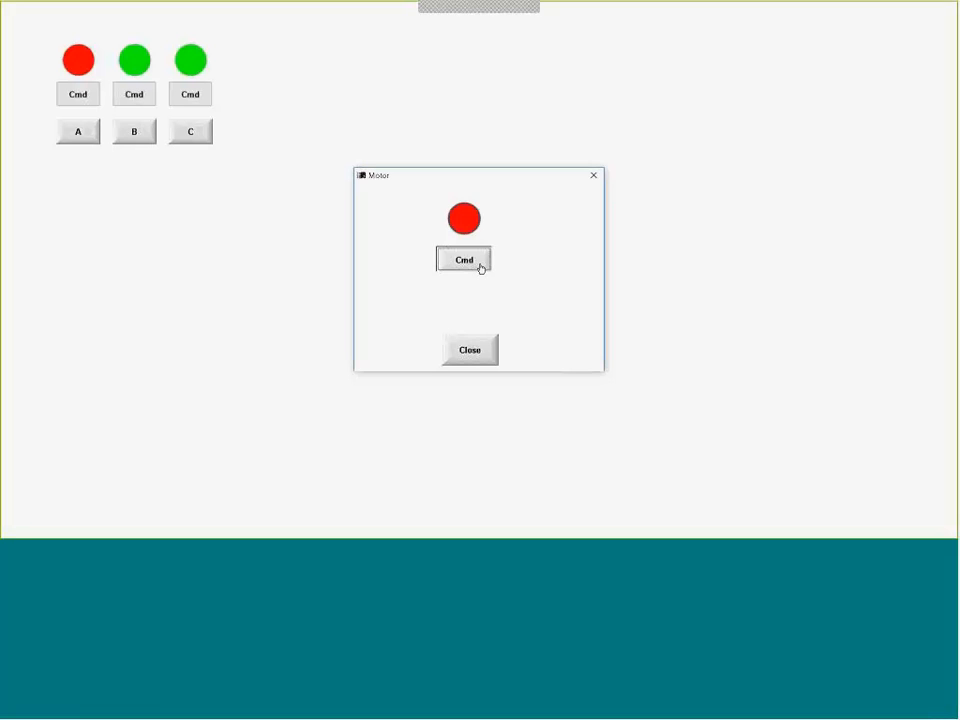
click(481, 268)
click(481, 268)
click(481, 268)
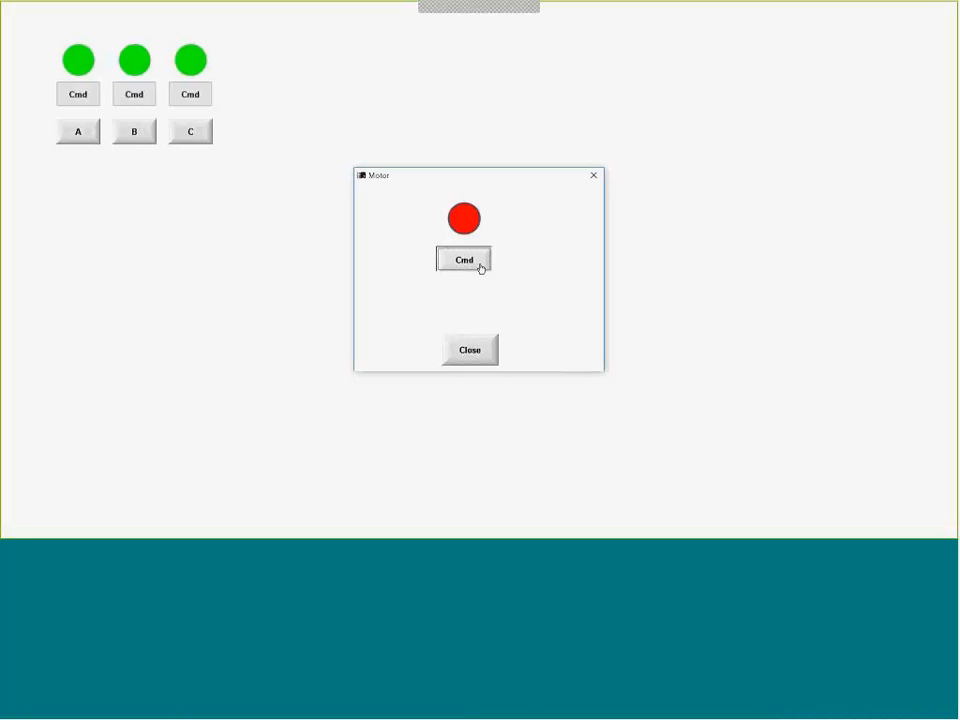
click(482, 358)
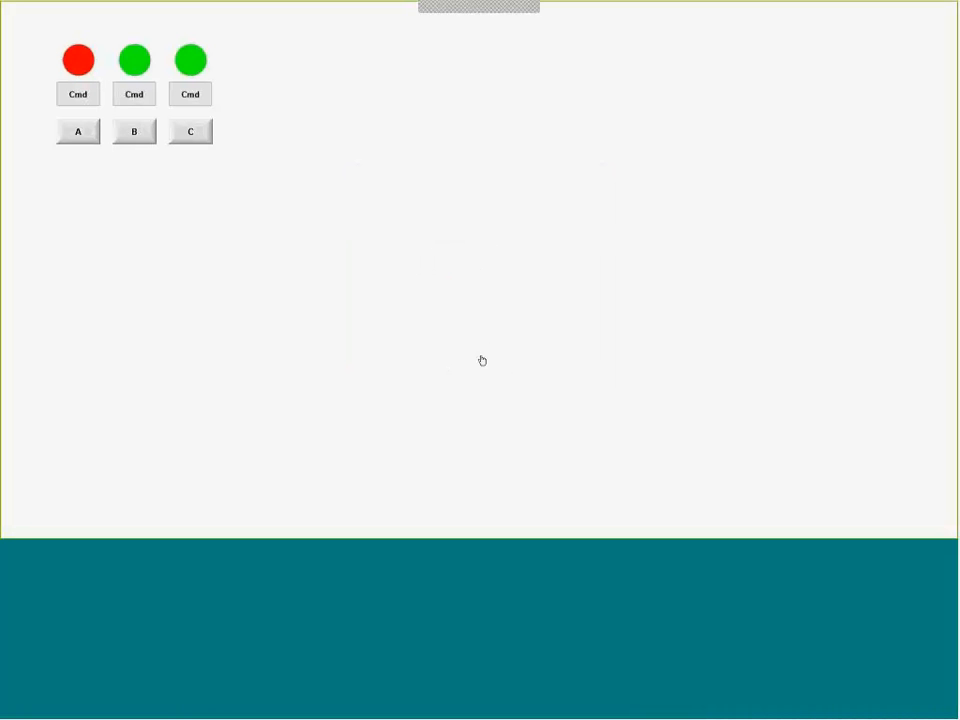
- Open the Motor popup from the B button, toggle the second motor repeatedly with Cmd and close the popup
click(135, 135)
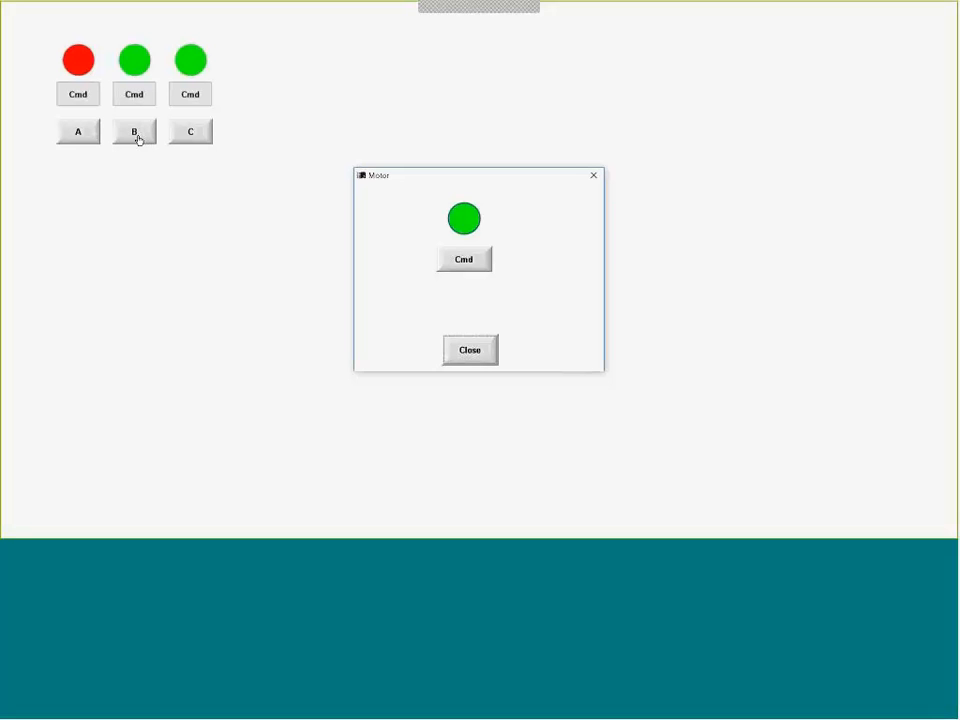
click(466, 266)
click(466, 266)
click(466, 266)
click(466, 266)
click(466, 266)
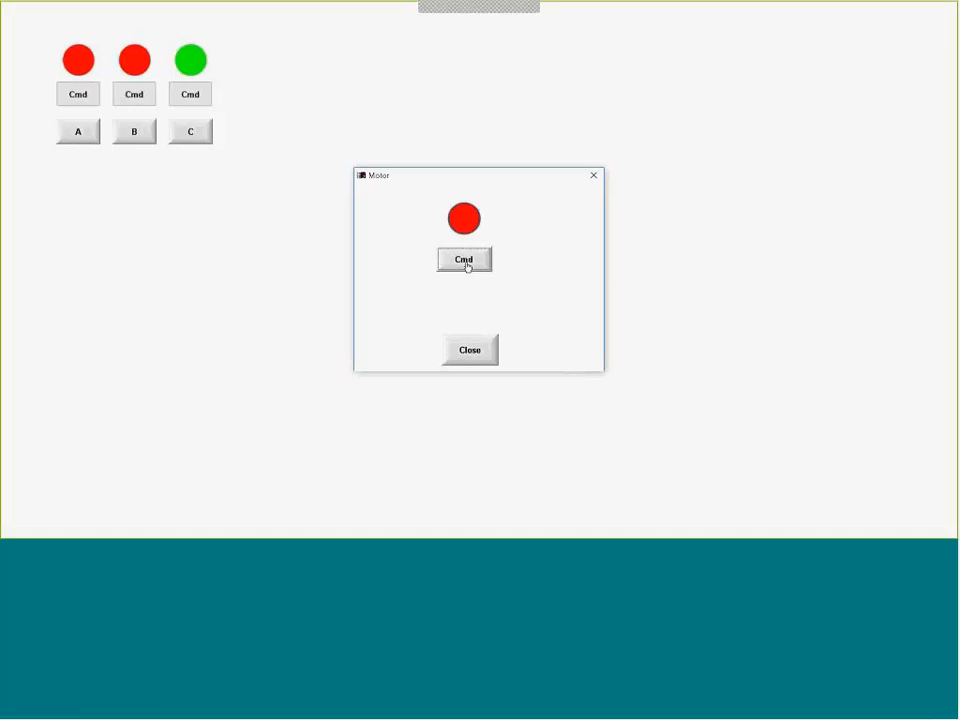
click(466, 266)
click(466, 266)
click(466, 266)
click(466, 266)
click(470, 355)
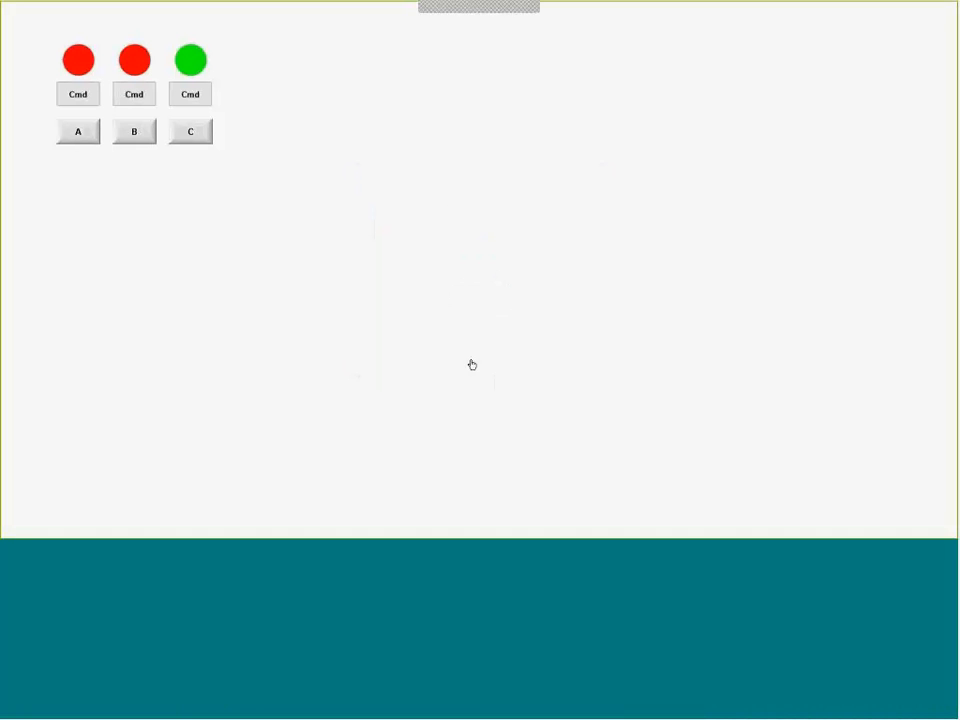
- Open the Motor popup from the C button, toggle the third motor repeatedly with Cmd and close the popup
click(207, 136)
click(479, 266)
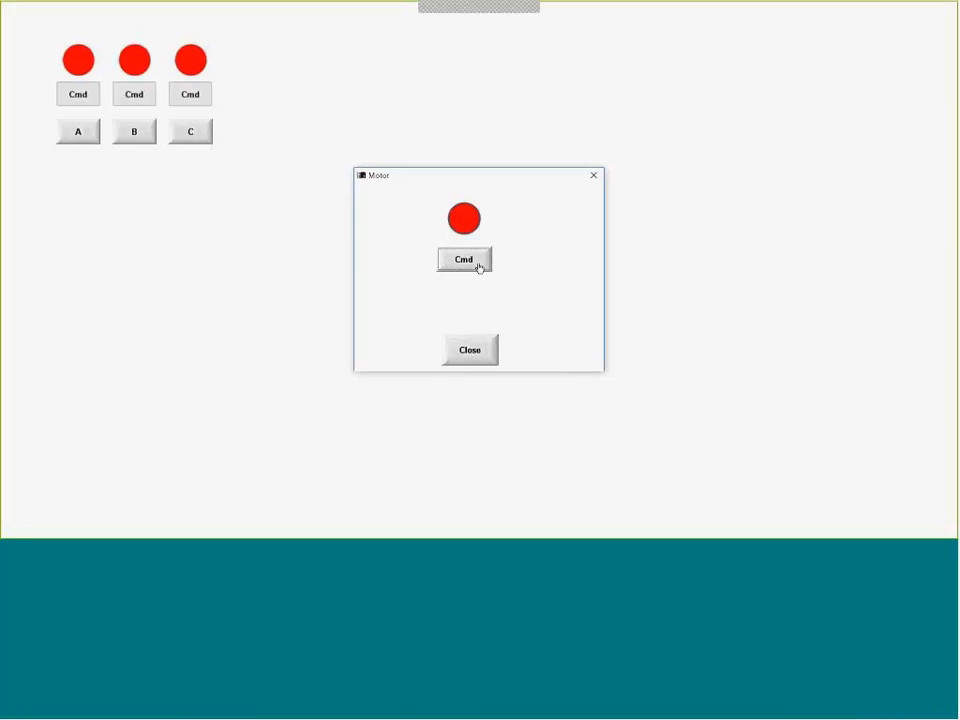
click(479, 266)
click(479, 266)
click(479, 266)
click(479, 266)
click(479, 266)
click(479, 266)
click(479, 266)
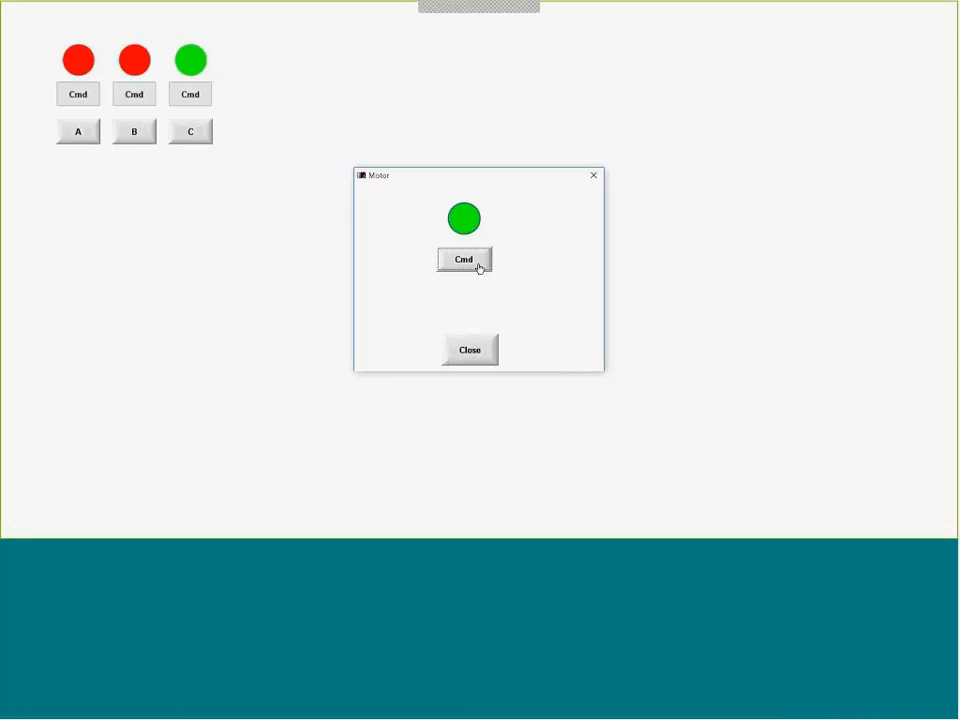
click(479, 266)
click(469, 352)
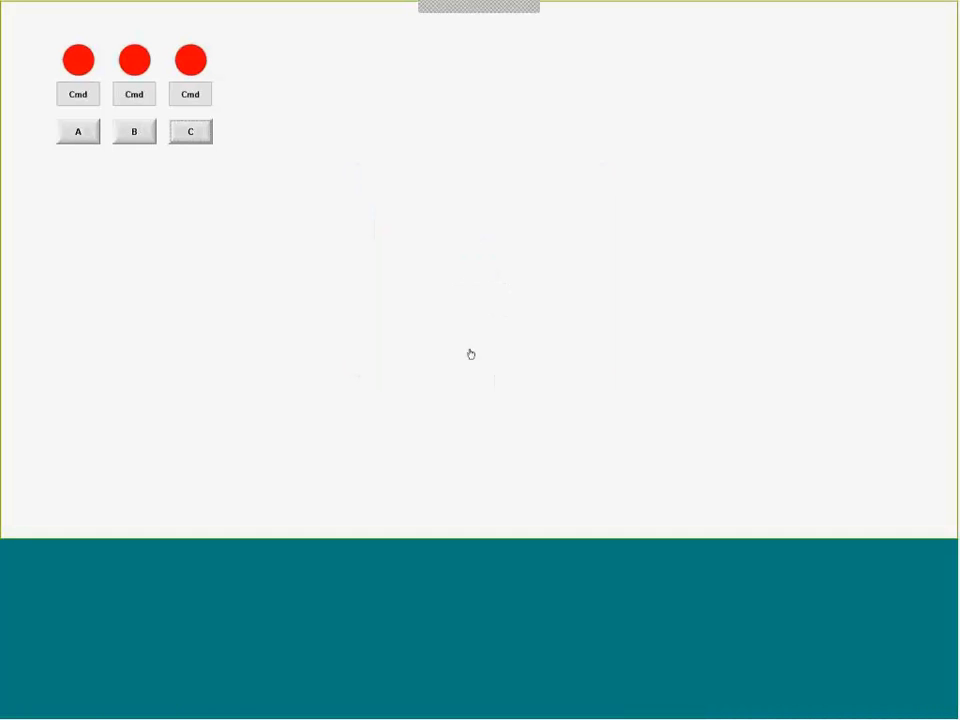
- Reopen the Motor popup from the B button, test the second motor with repeated Cmd toggles and close the popup
click(140, 134)
click(472, 262)
click(474, 263)
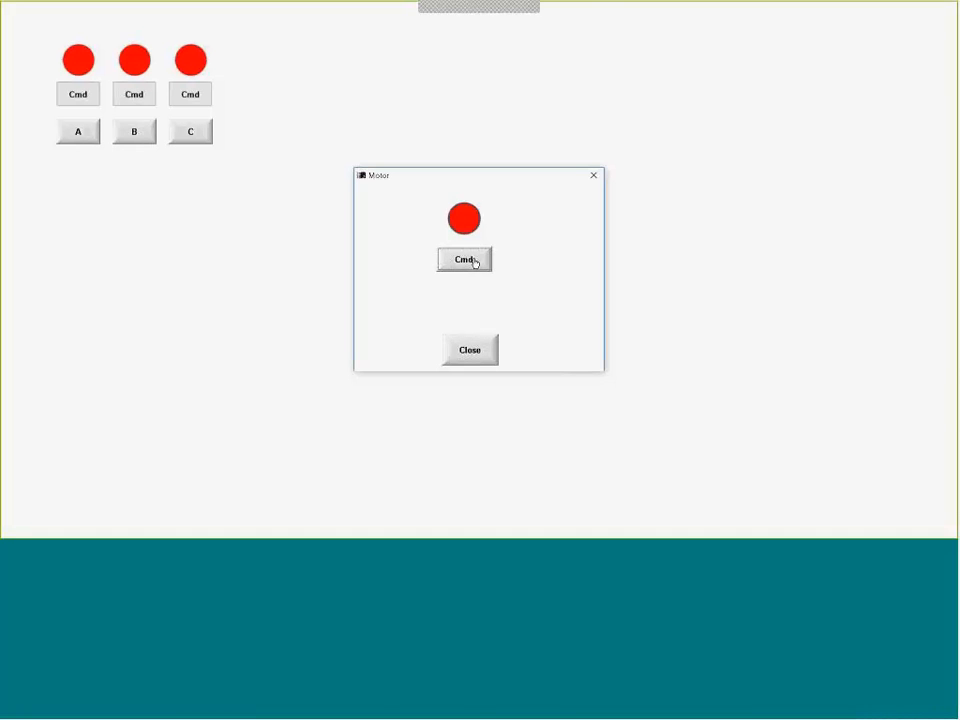
click(474, 263)
click(474, 263)
click(466, 352)
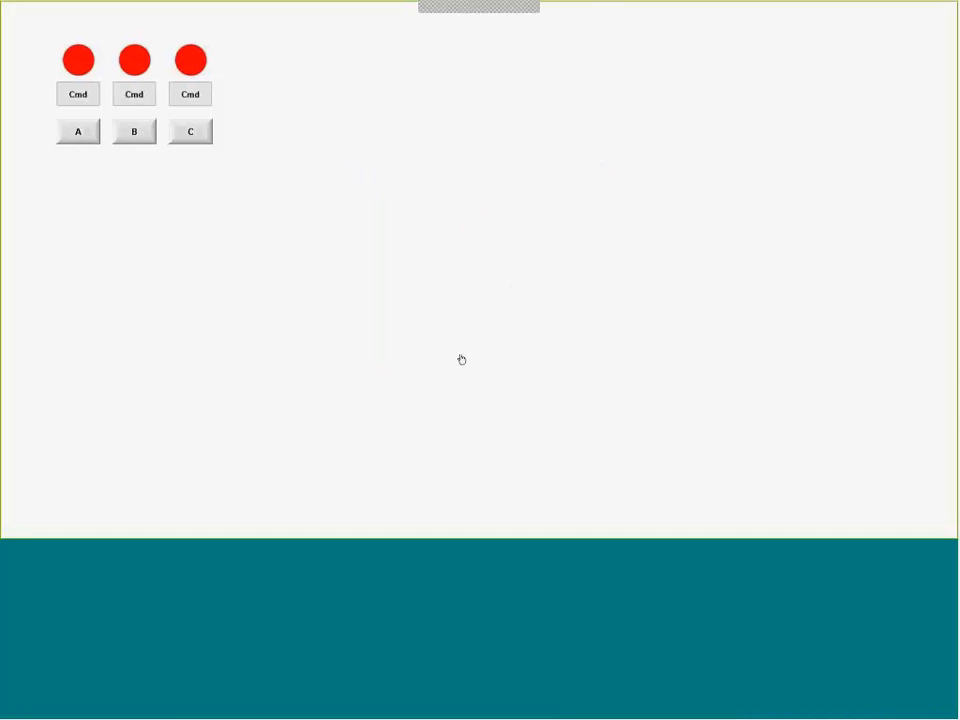
- Reopen the Motor popup from the C button, test the third motor with repeated Cmd toggles and close the popup
click(190, 134)
click(464, 262)
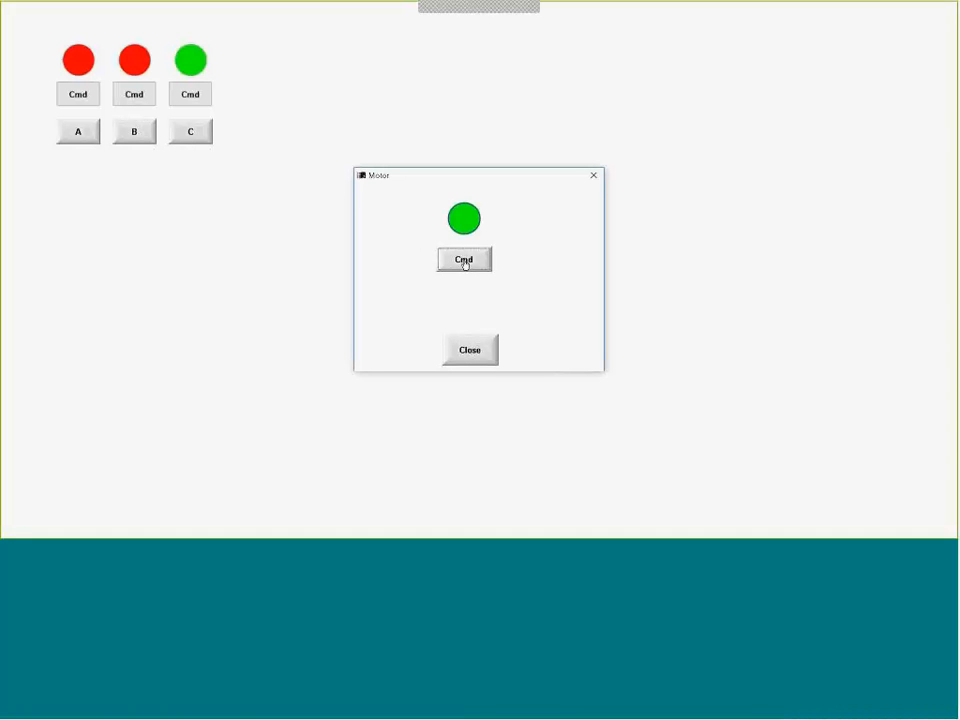
click(464, 262)
click(464, 263)
click(463, 263)
click(463, 263)
click(463, 263)
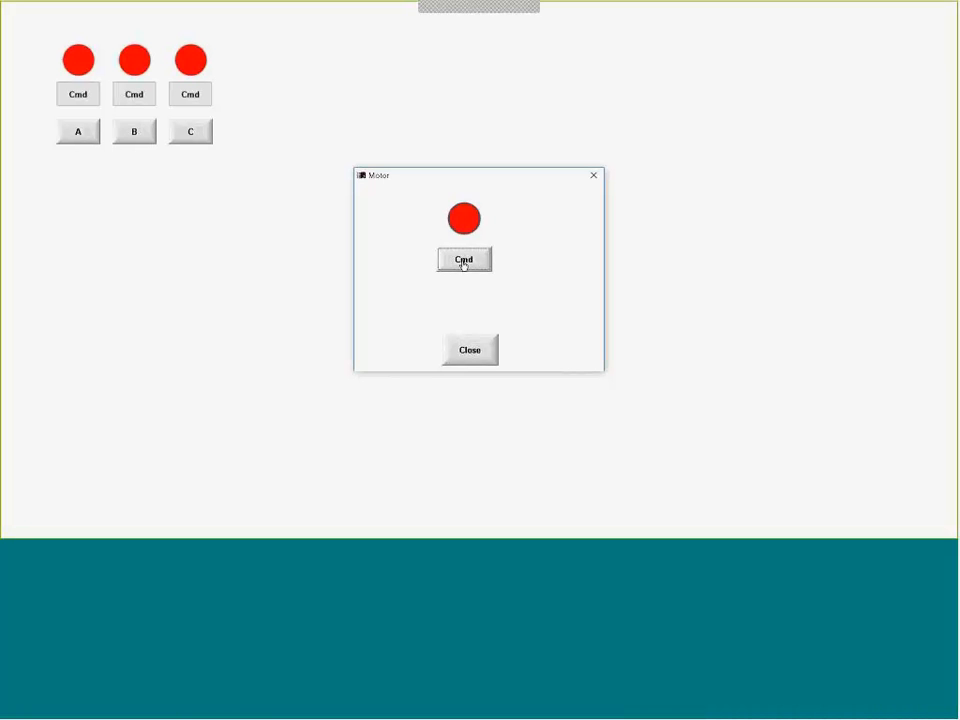
click(470, 349)
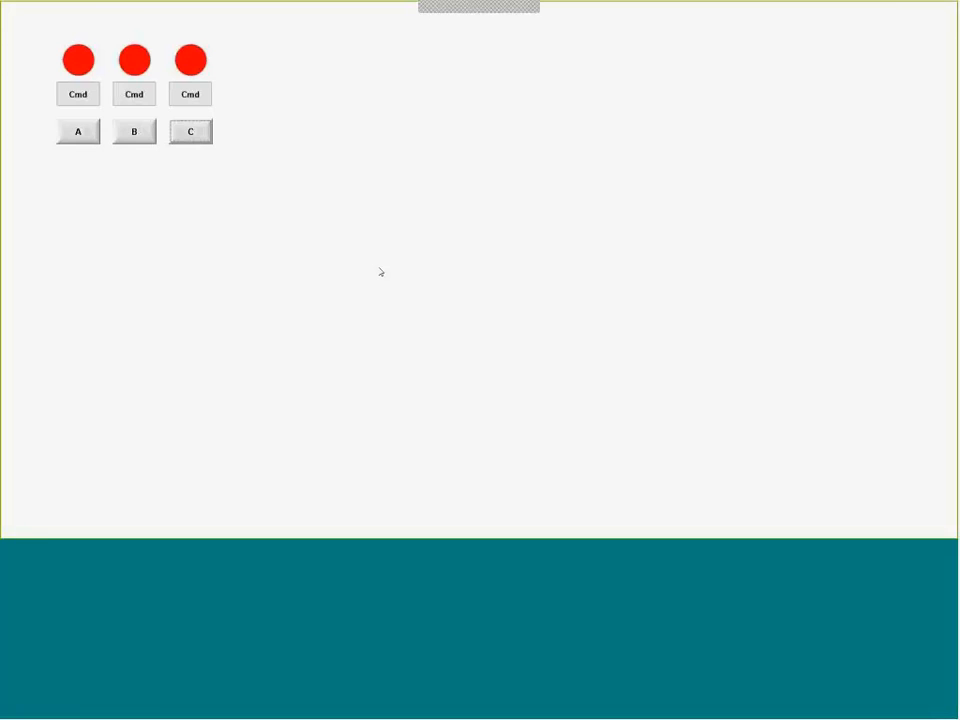
- Switch to the screen editor, inspect the numeric arguments of the $Open call in C's command script and return to the running project
key(alt+Tab)
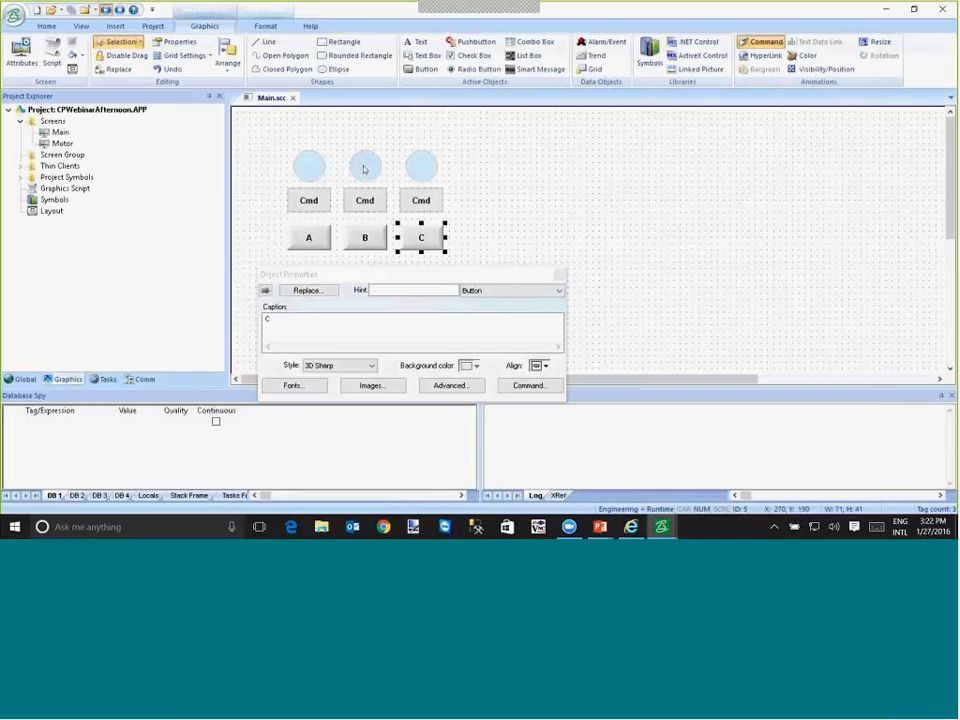
click(514, 292)
click(509, 310)
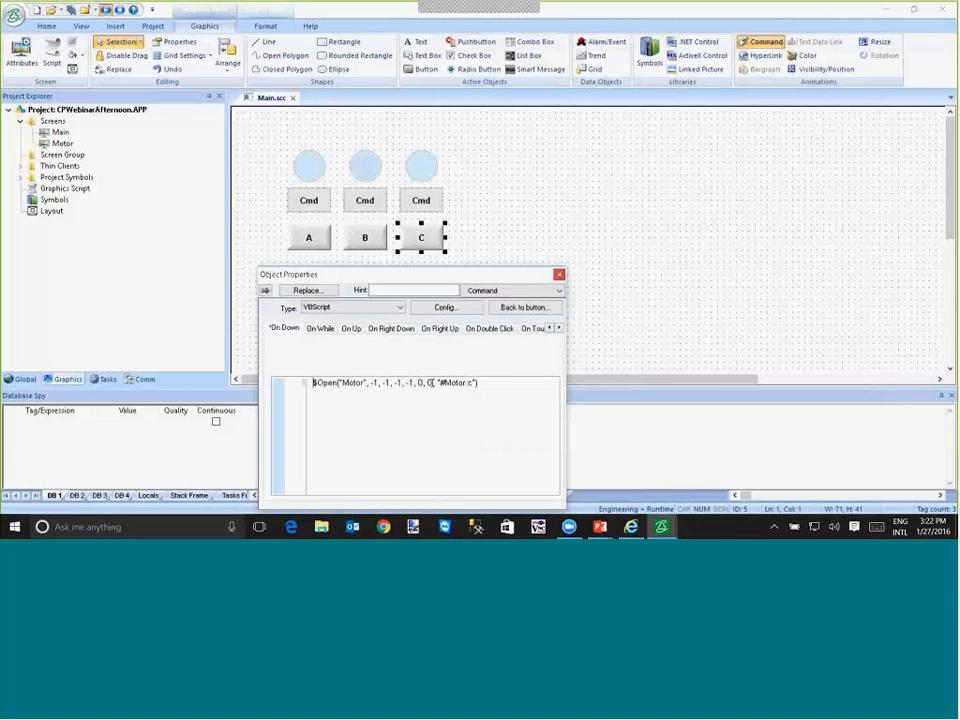
click(432, 383)
key(alt+Tab)
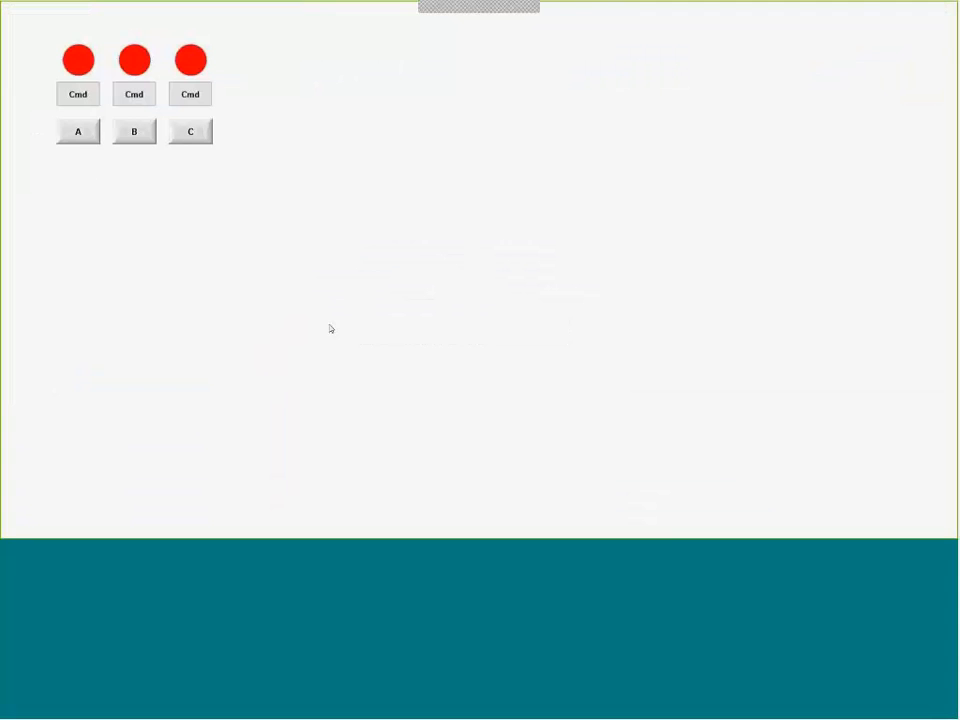
- Open the Motor popup from the A button, toggle the first motor repeatedly with Cmd and close the popup
click(90, 136)
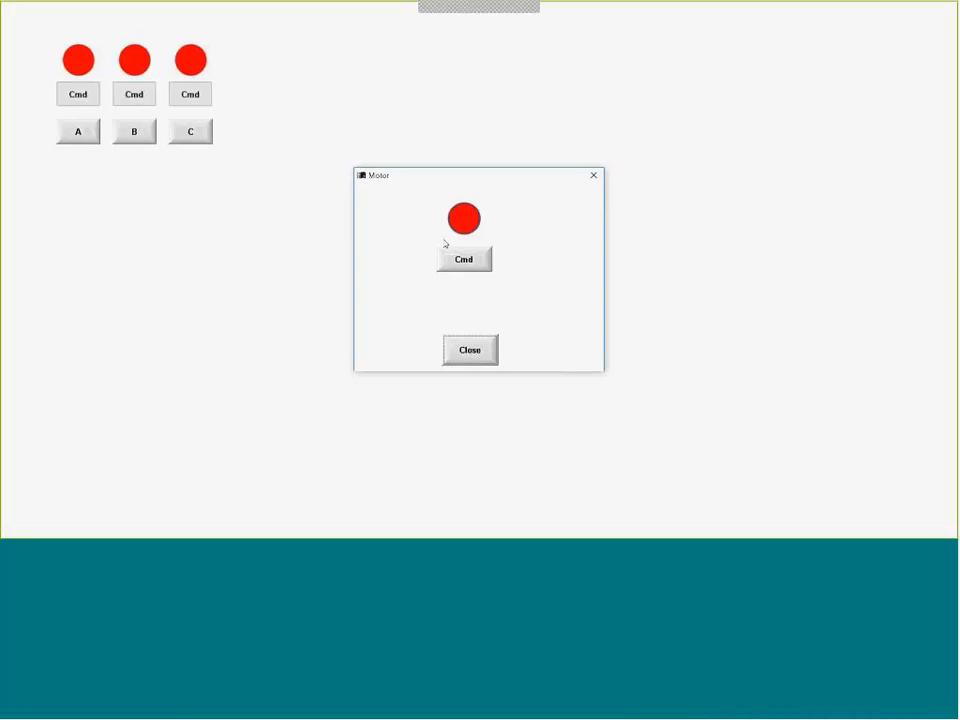
click(463, 262)
click(463, 262)
click(463, 262)
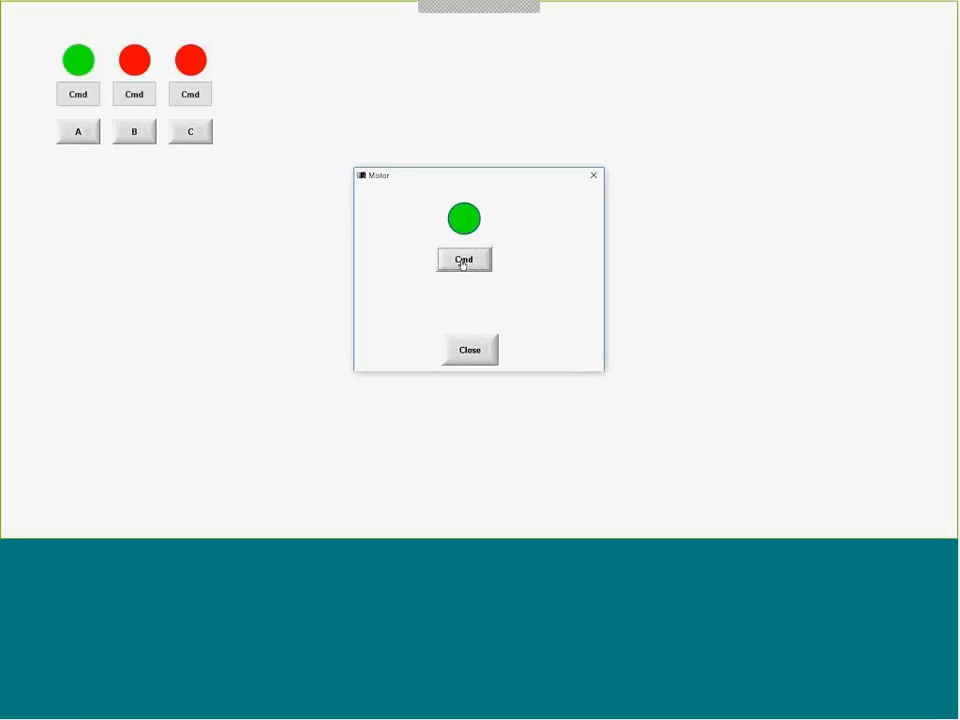
click(469, 350)
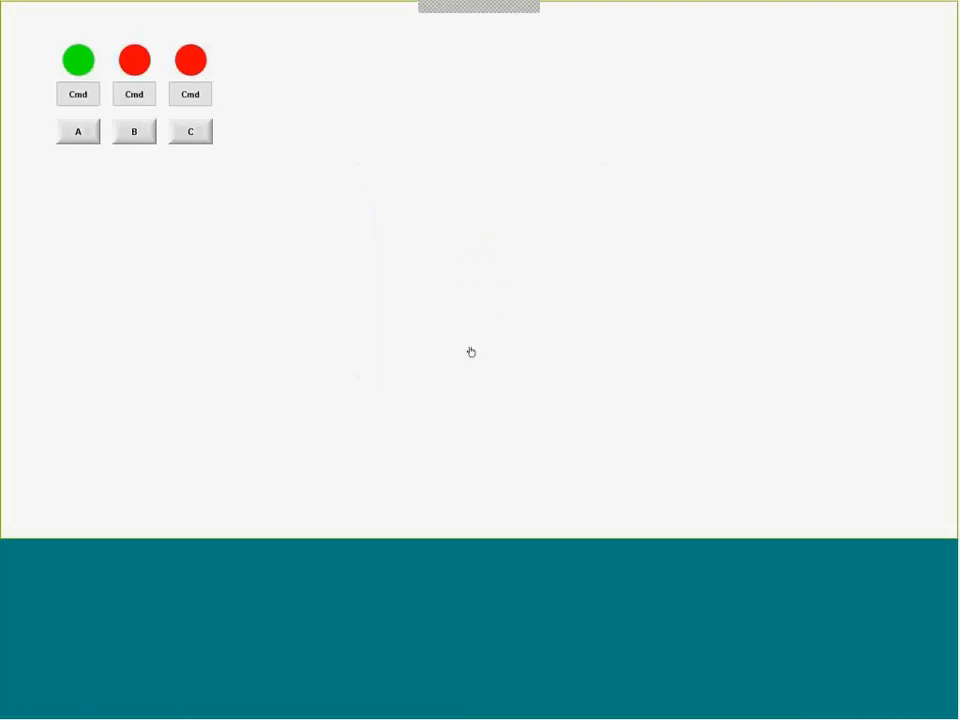
- Open the Motor popup from the B button, toggle the second motor with Cmd and close the popup
click(143, 141)
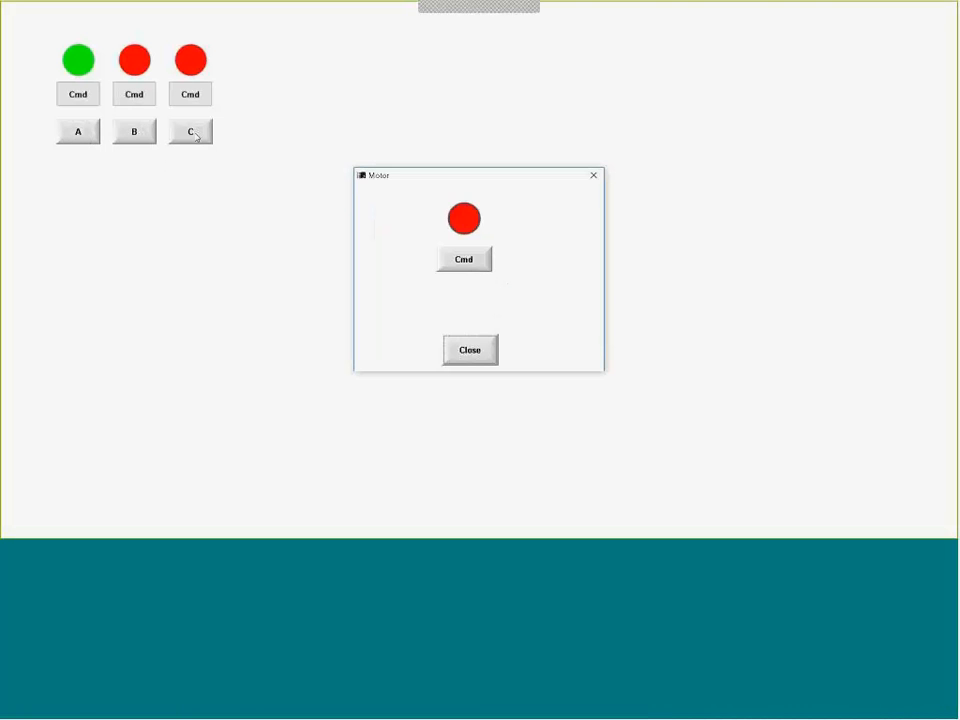
click(463, 262)
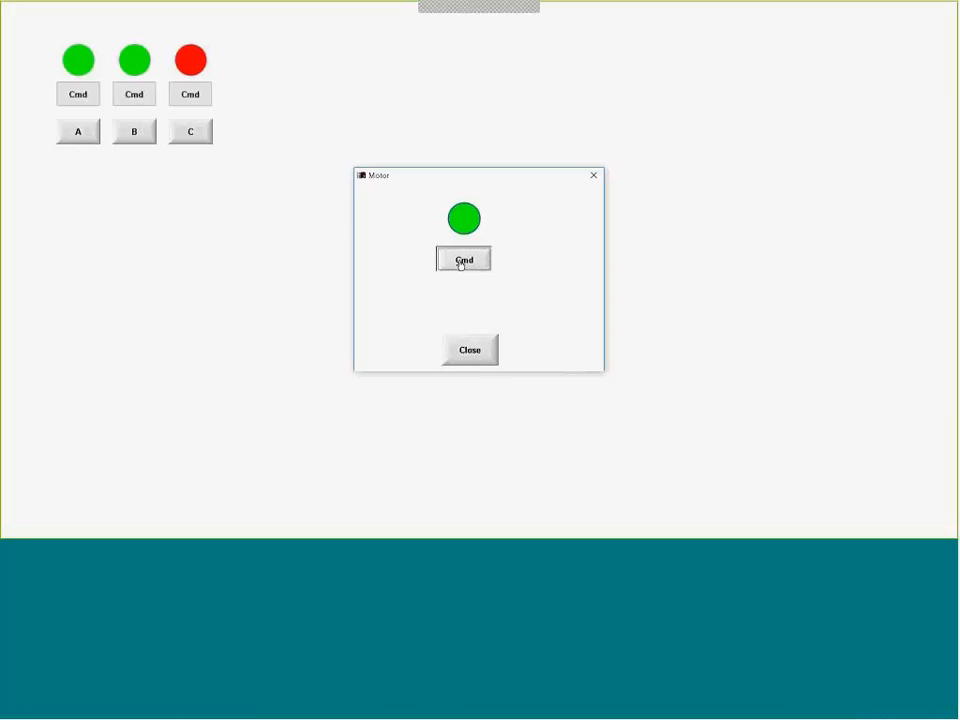
click(462, 263)
click(462, 263)
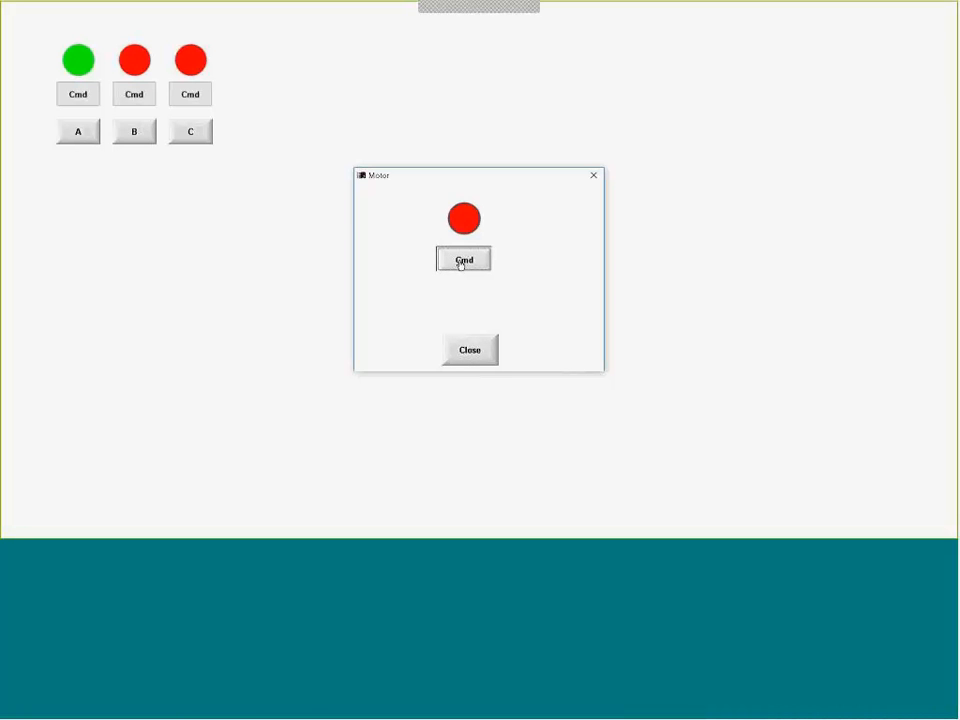
click(461, 349)
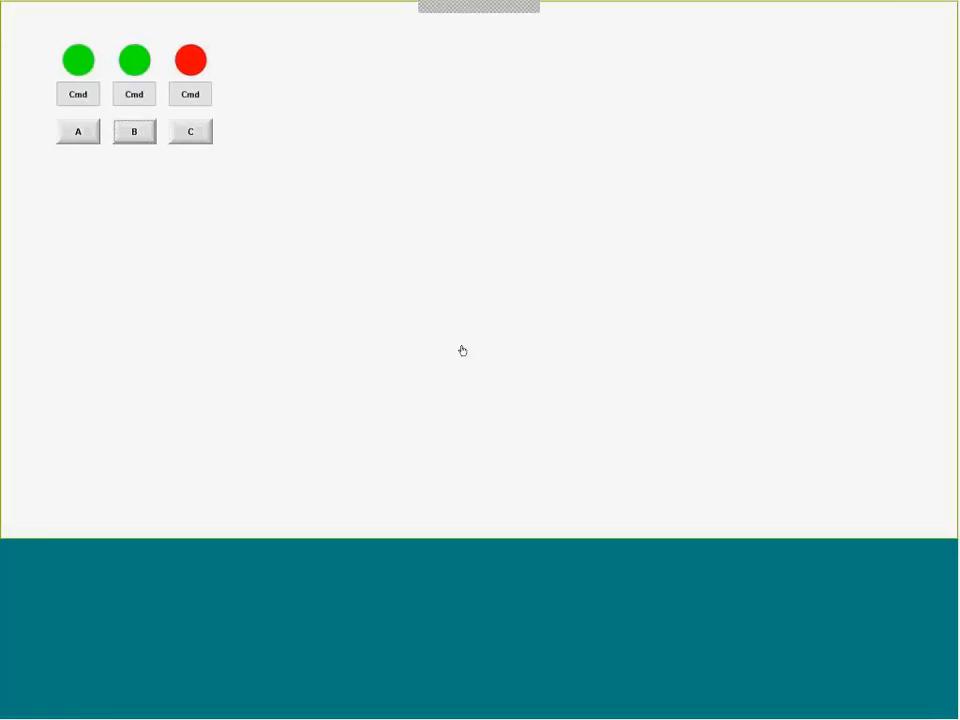
- Switch to the screen editor and set the last numeric argument of the A button's $Open script to 1
key(alt+Tab)
double_click(431, 383)
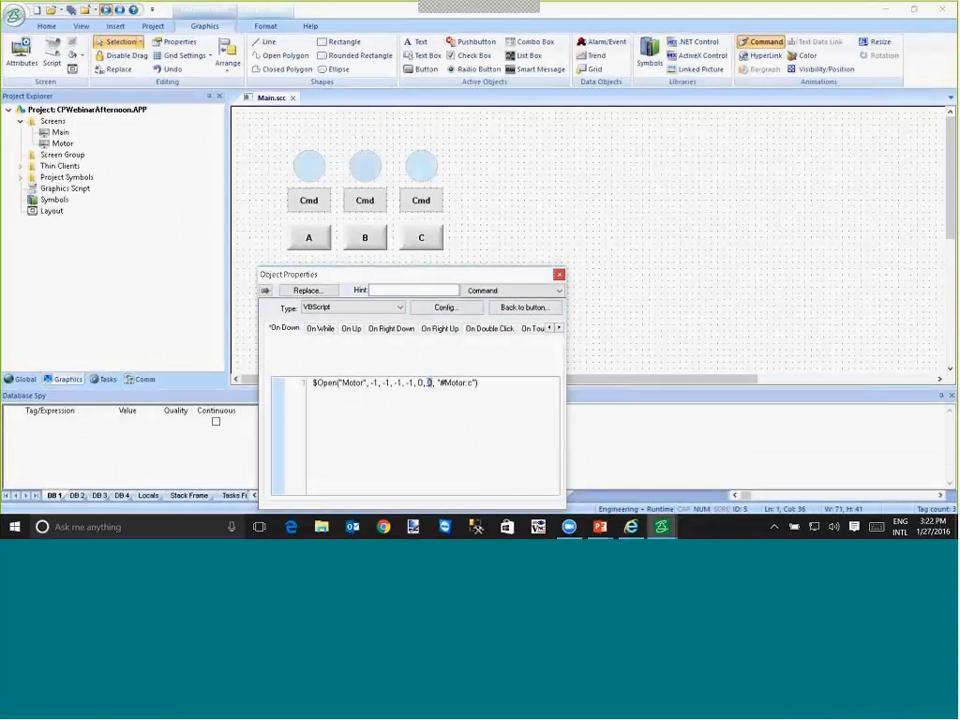
text(3)
click(317, 242)
click(433, 382)
key(BackSpace)
text(1)
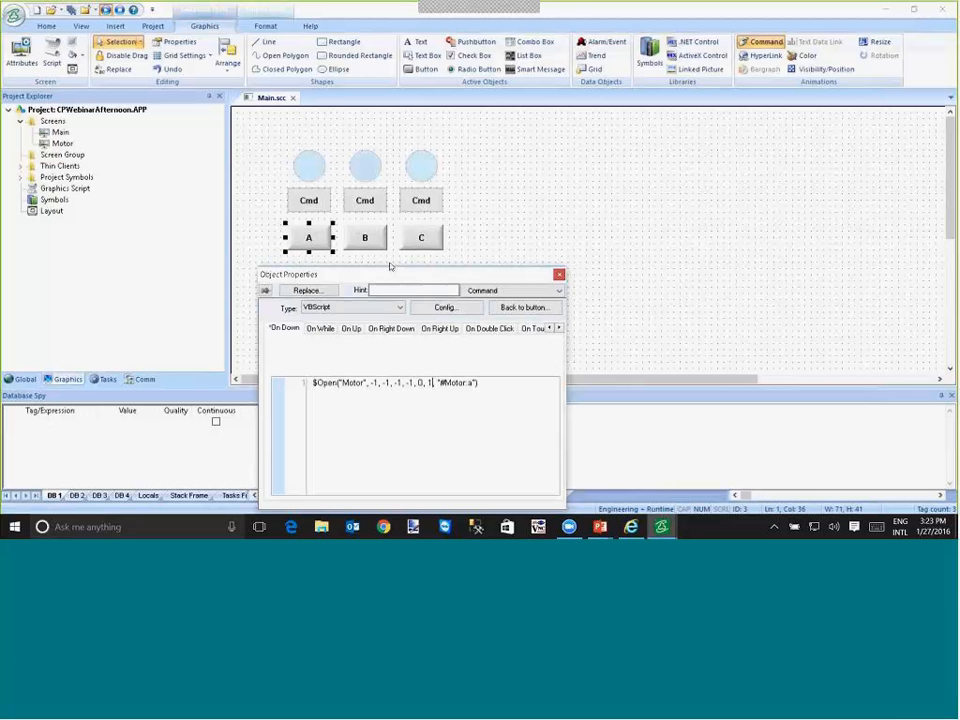
- Set the last numeric argument of the B button's $Open script to 2
click(365, 238)
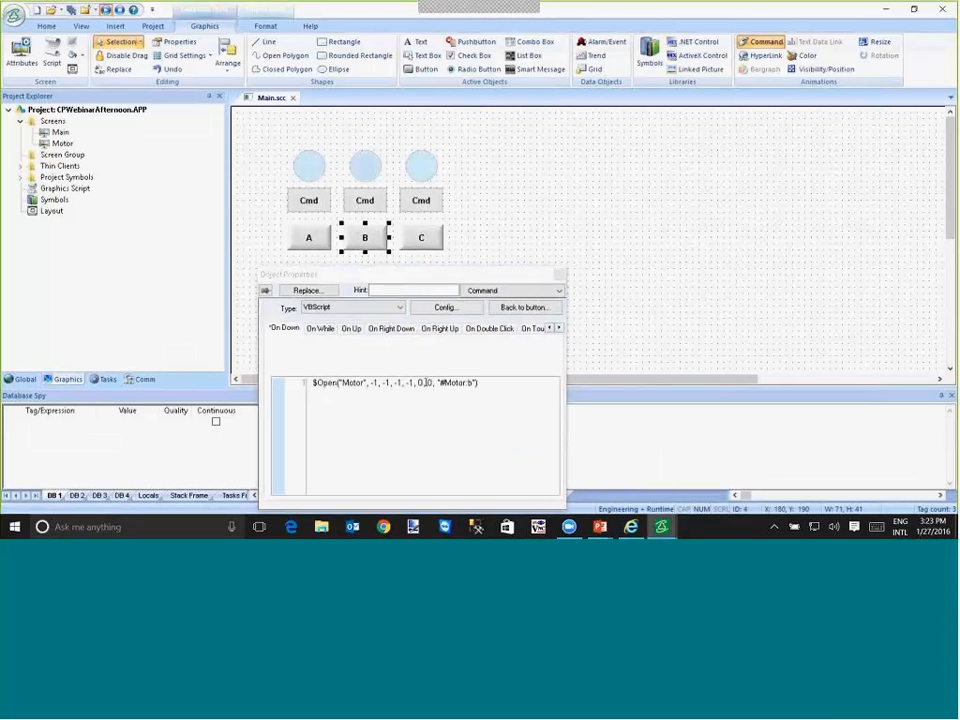
click(429, 382)
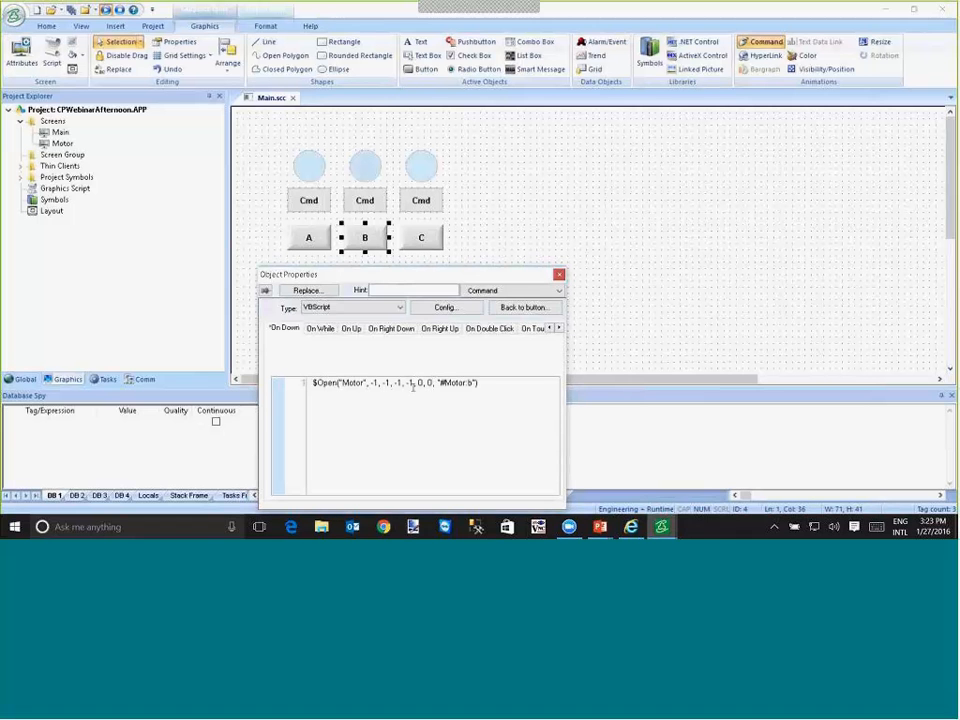
key(BackSpace)
text(2)
- Set the last numeric argument of the C button's $Open script to 3 and save all documents
click(420, 245)
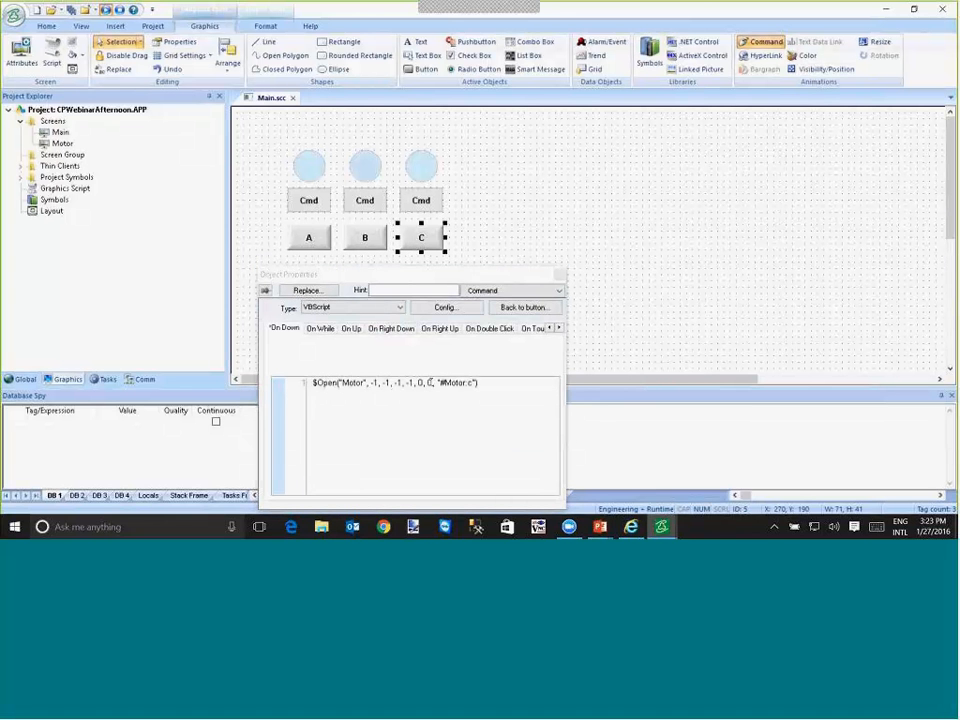
click(429, 383)
click(431, 383)
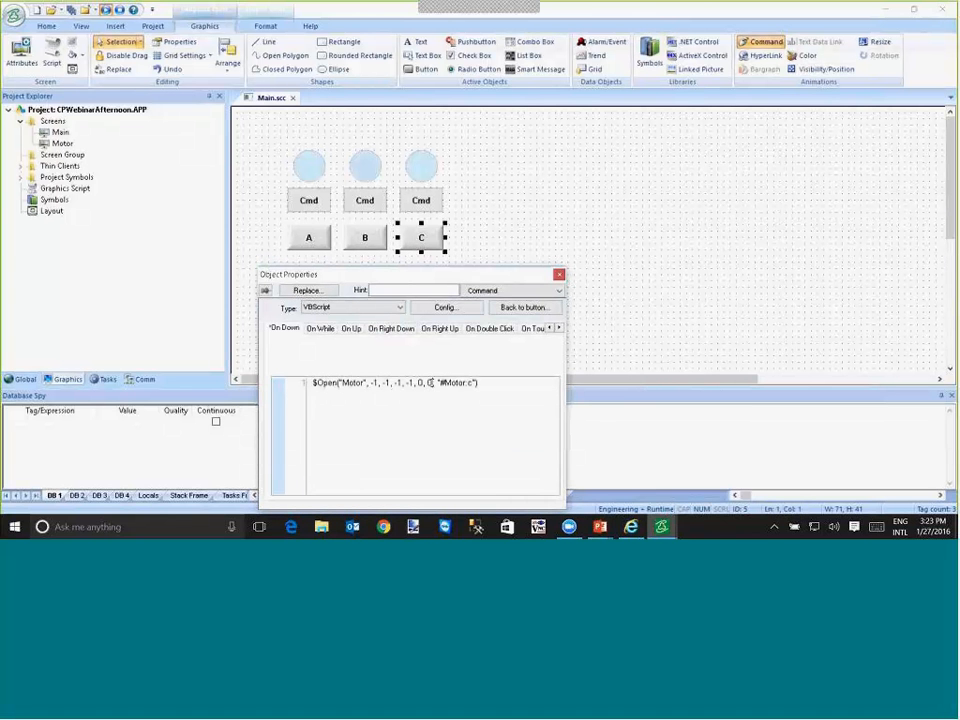
key(BackSpace)
text(3)
click(72, 10)
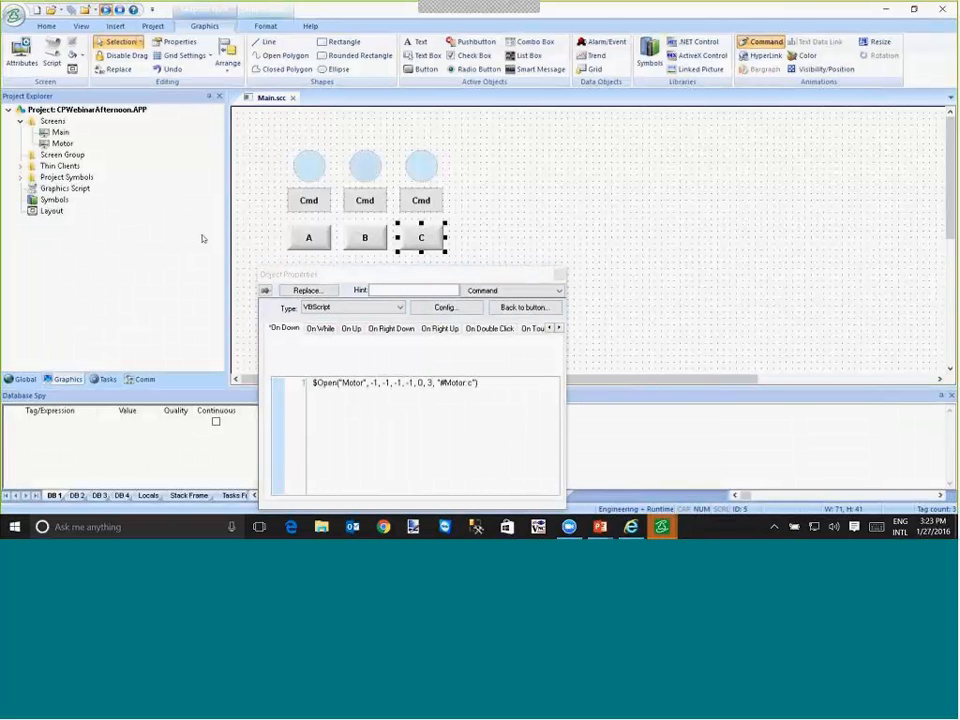
- In the running project, open the Motor popup from A, move it up beside the motor symbols and toggle the first motor repeatedly
click(78, 131)
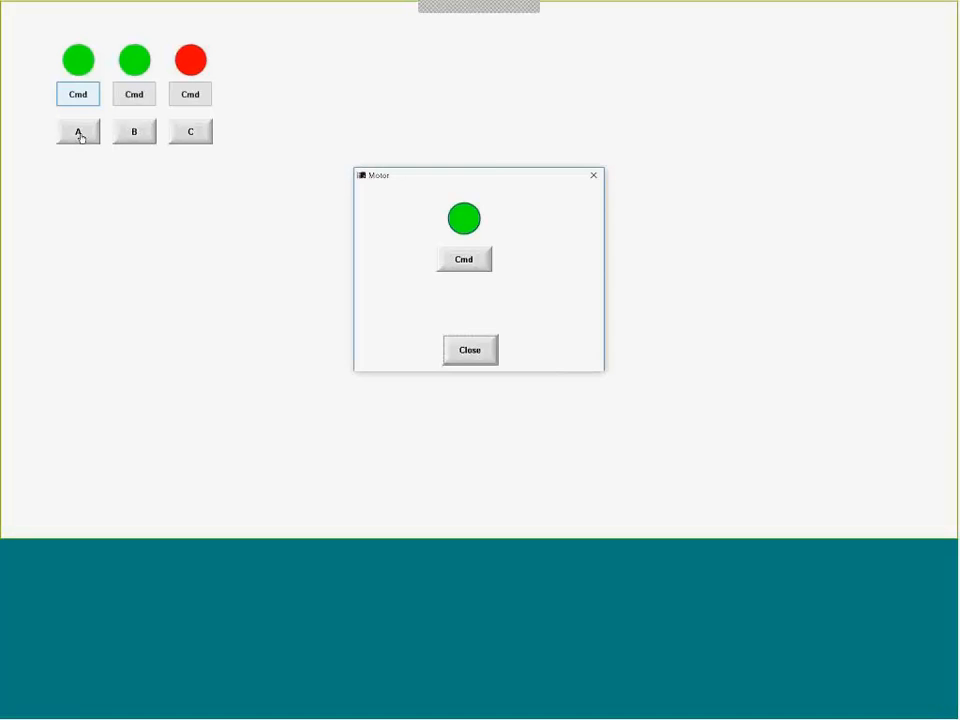
drag(453, 185, 406, 67)
click(424, 142)
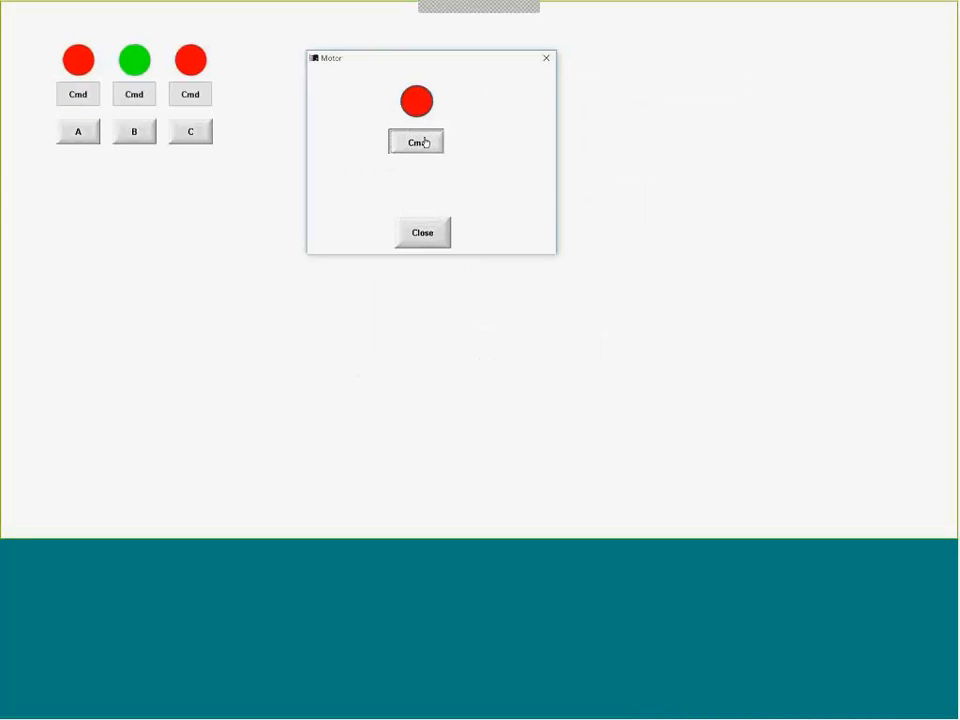
click(424, 142)
click(424, 142)
click(424, 142)
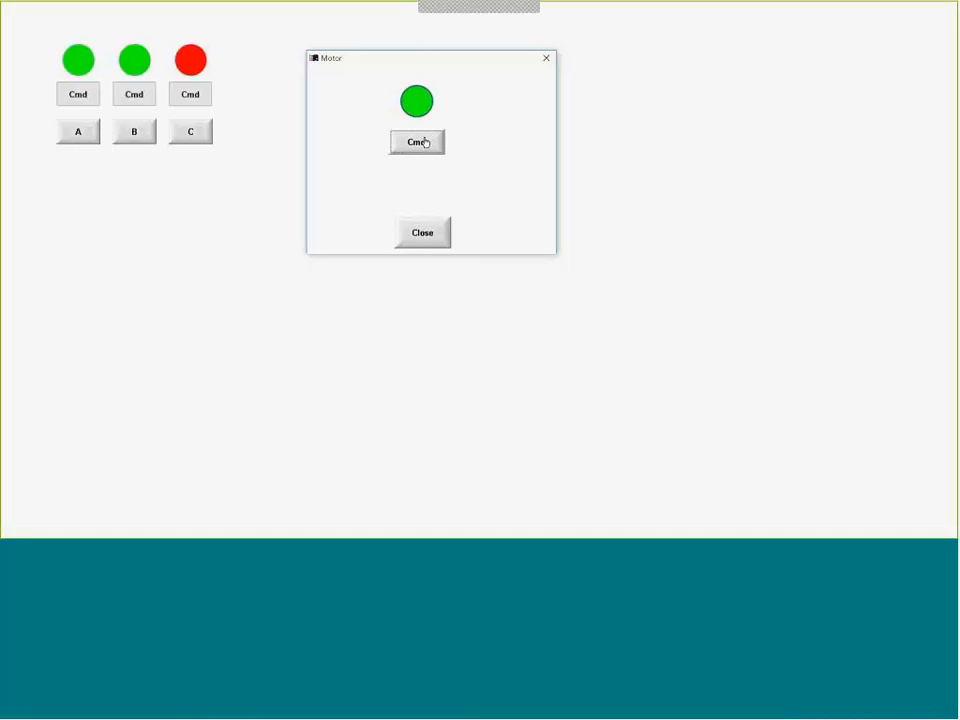
- Open a second Motor popup from B, place it beside the first popup and toggle the second motor repeatedly with Cmd
click(136, 133)
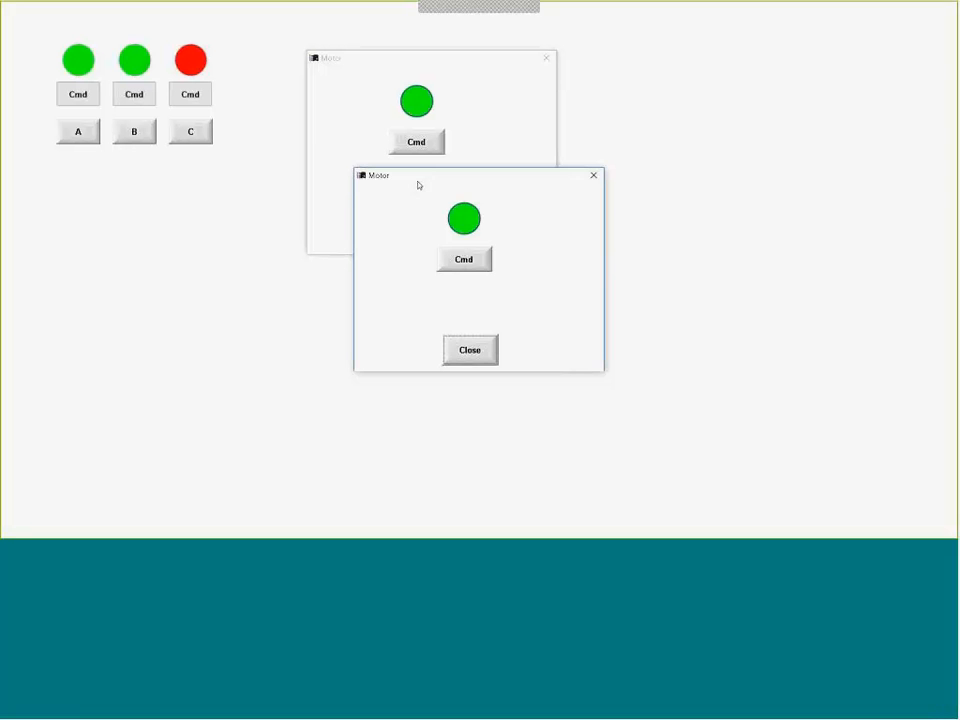
drag(419, 185, 647, 71)
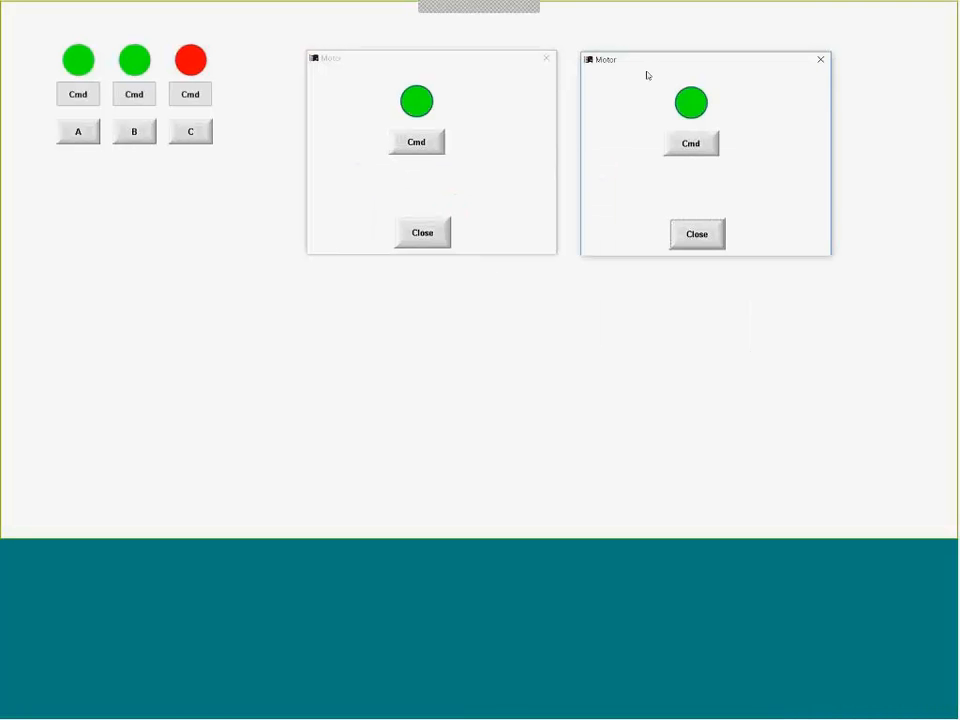
click(689, 143)
click(687, 142)
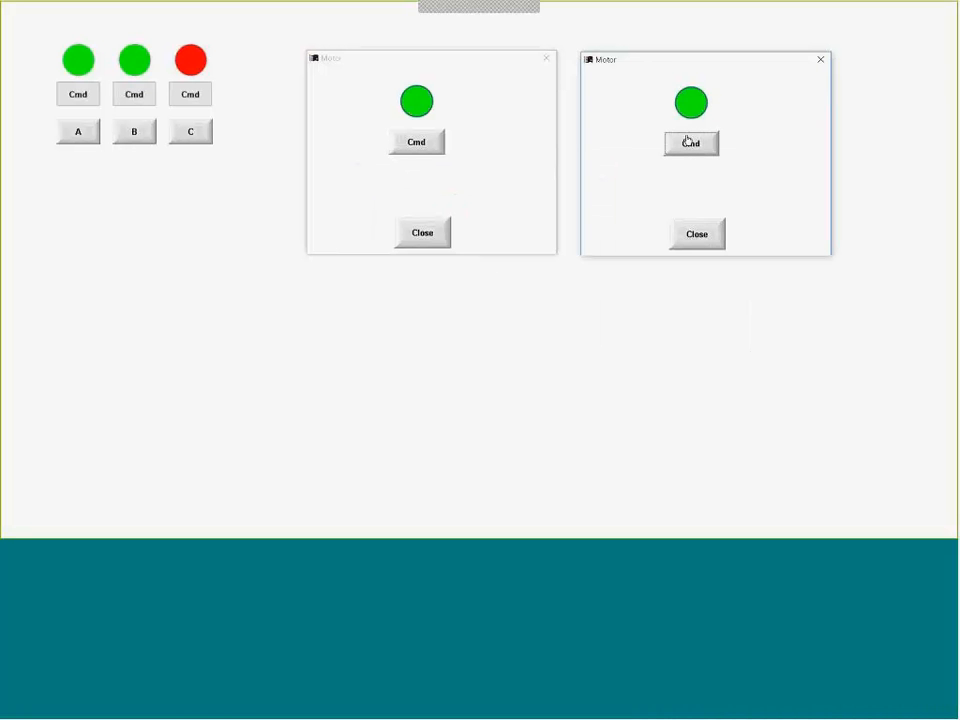
click(687, 142)
click(687, 142)
click(687, 142)
click(687, 142)
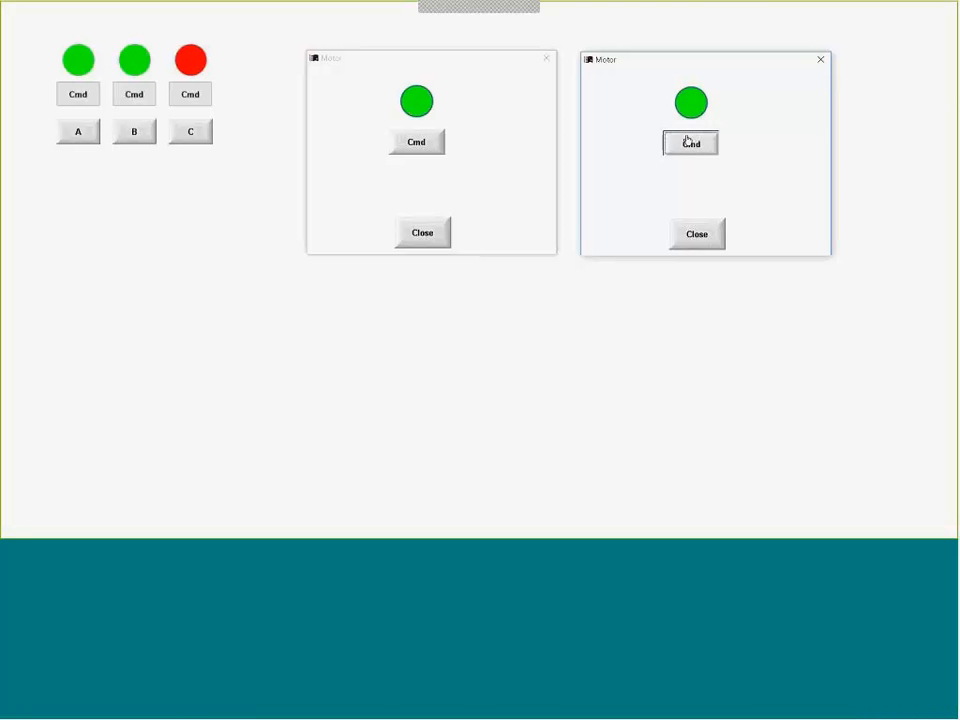
click(687, 142)
- Toggle the first and second motors in turn with Cmd in the two open Motor popups
click(423, 142)
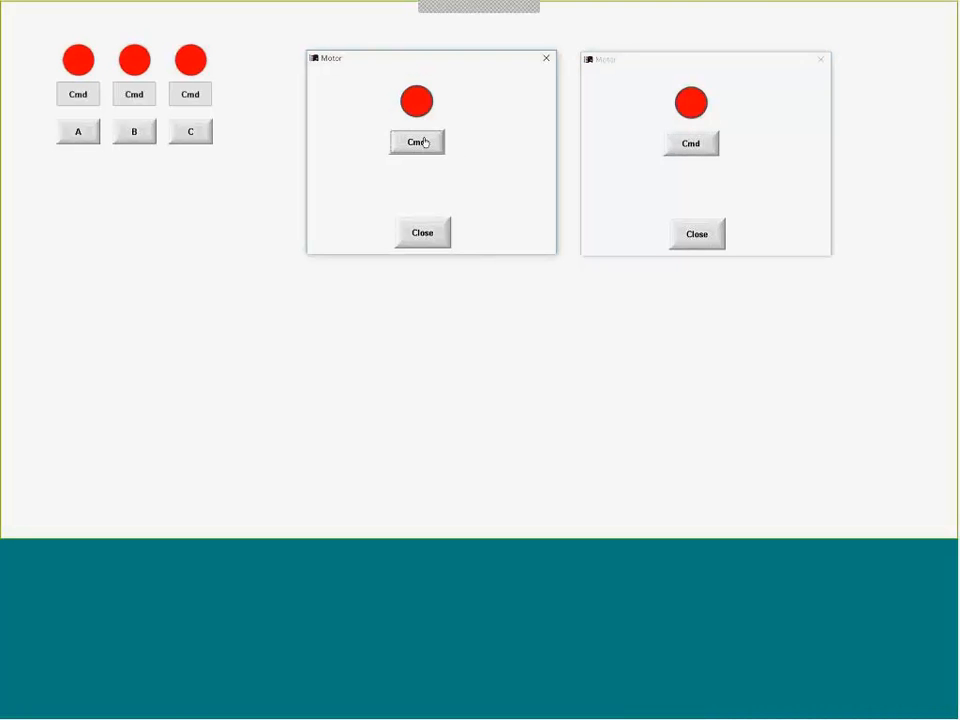
click(423, 142)
click(423, 142)
click(423, 142)
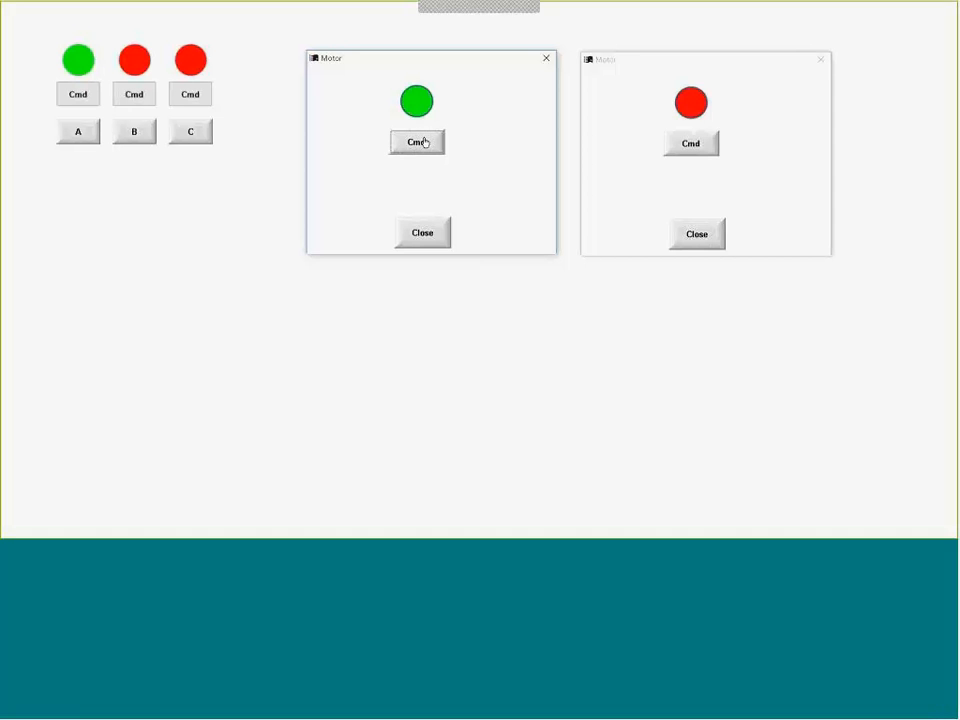
click(701, 142)
click(701, 142)
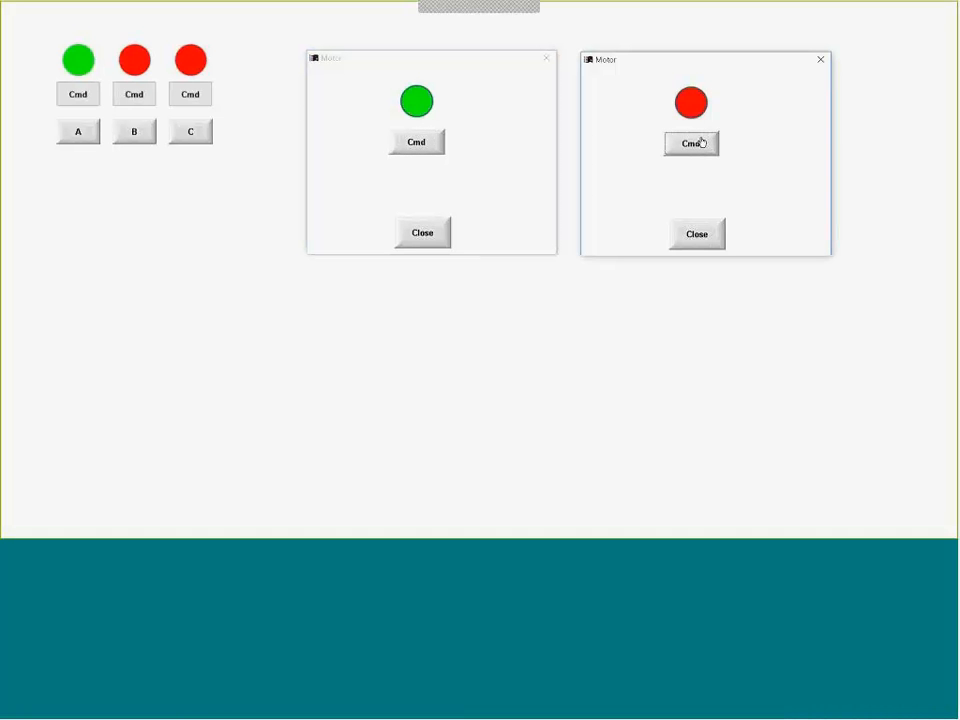
click(698, 143)
- Open a third Motor popup from C, place it below the other two popups and toggle the third motor repeatedly with Cmd
click(198, 133)
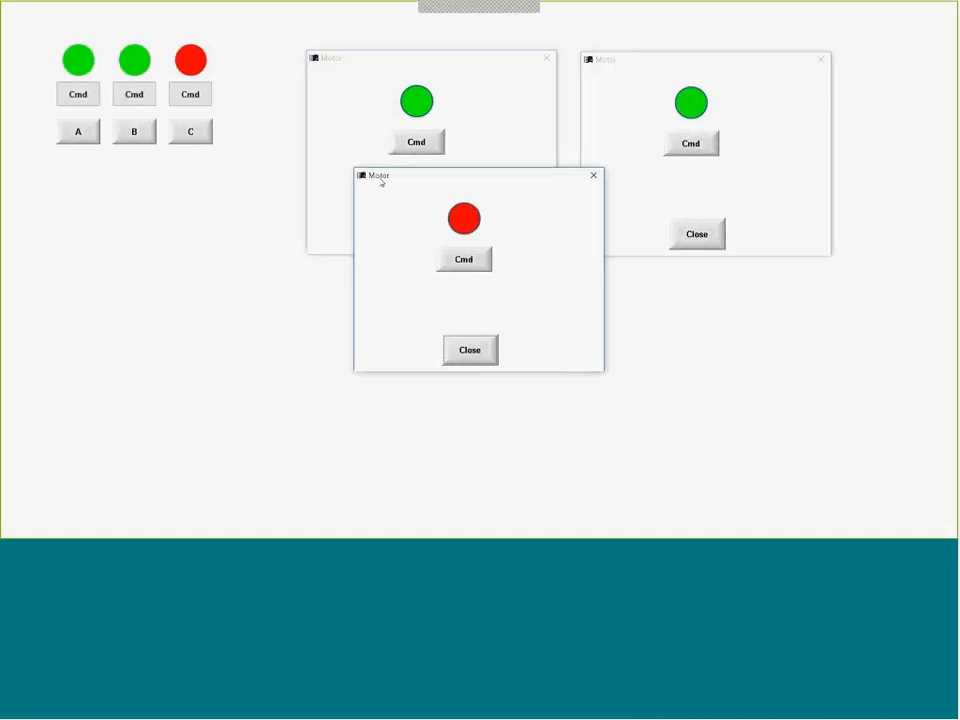
drag(430, 180, 482, 291)
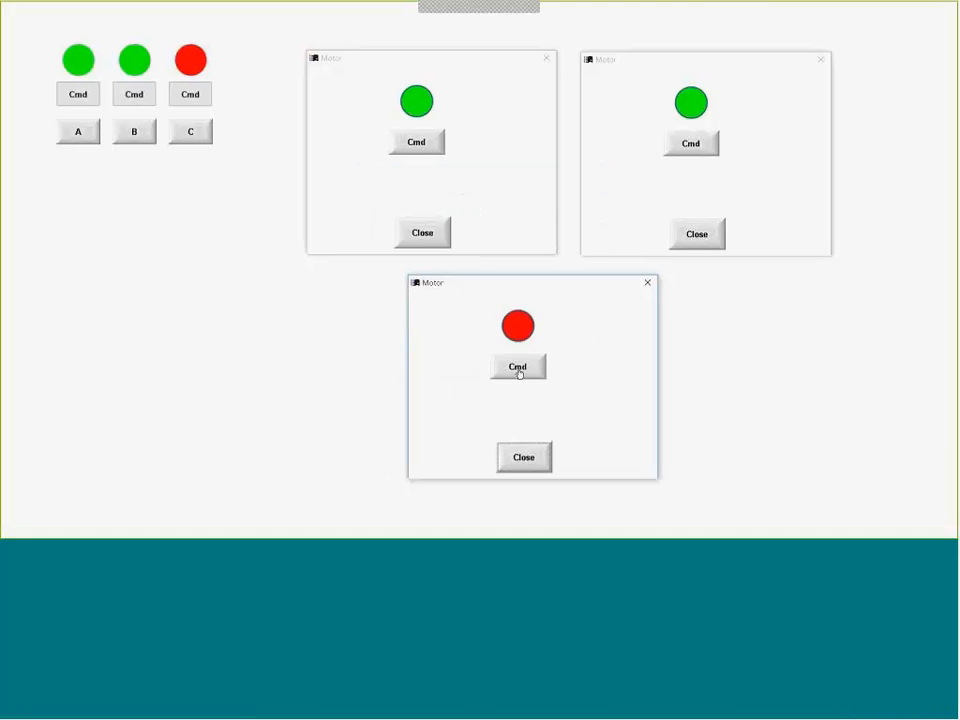
click(518, 370)
click(518, 370)
click(518, 370)
click(518, 370)
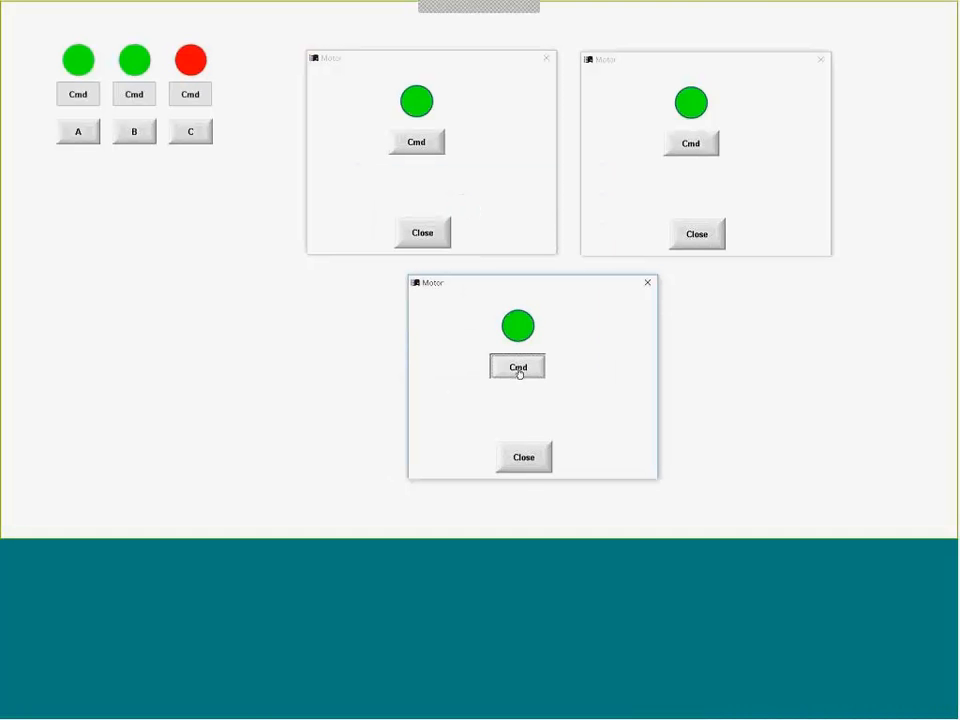
click(518, 370)
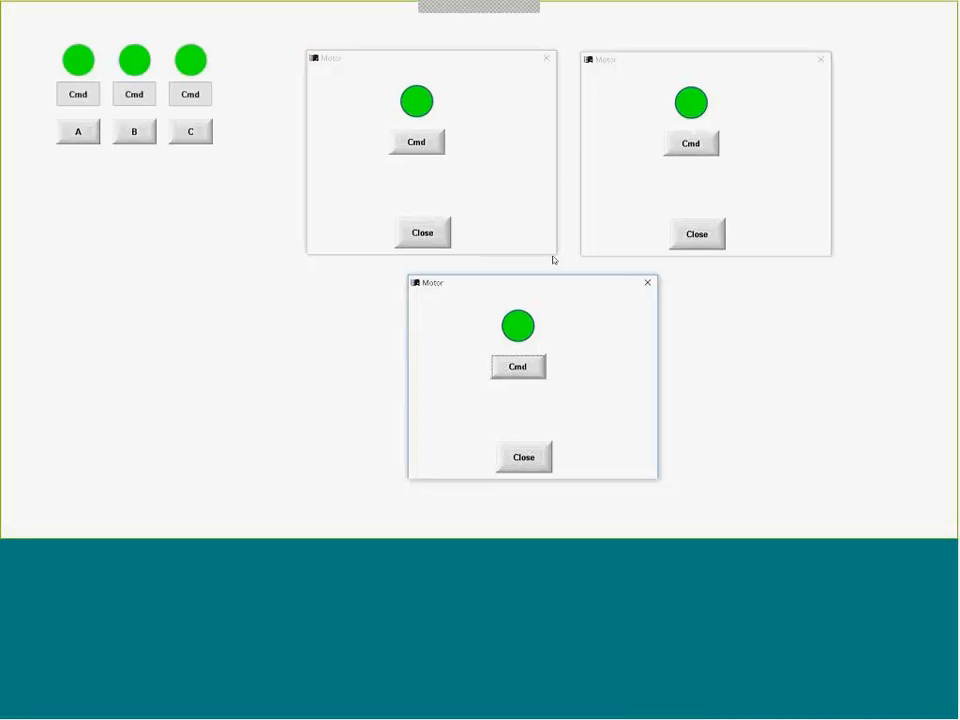
- Switch all three motors in turn with Cmd in the three open Motor popups, and switch each of them back
click(428, 146)
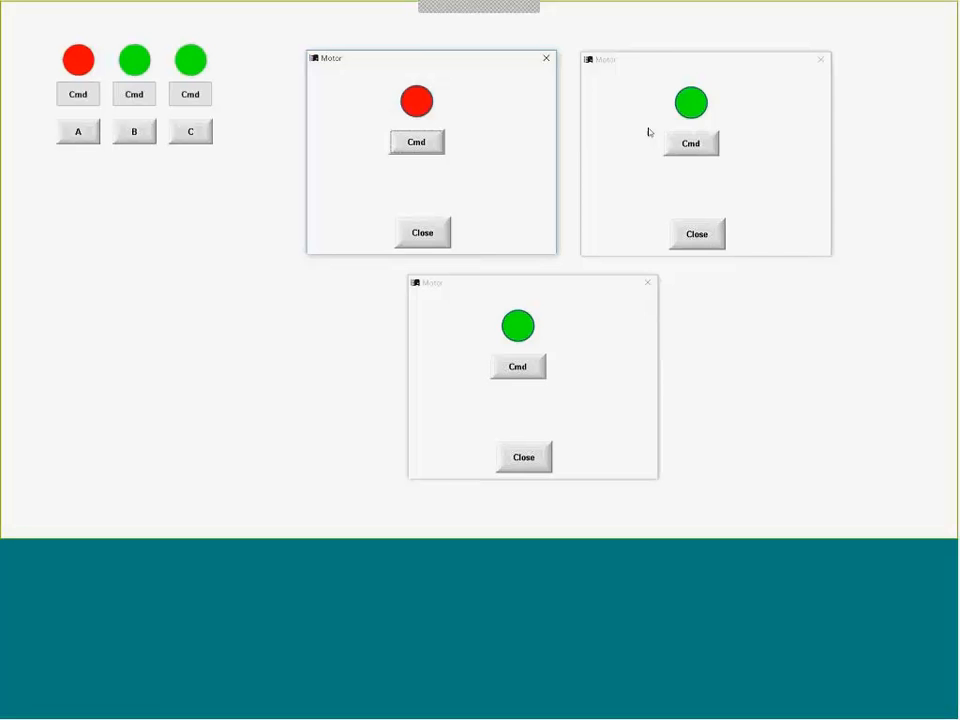
click(706, 145)
click(519, 370)
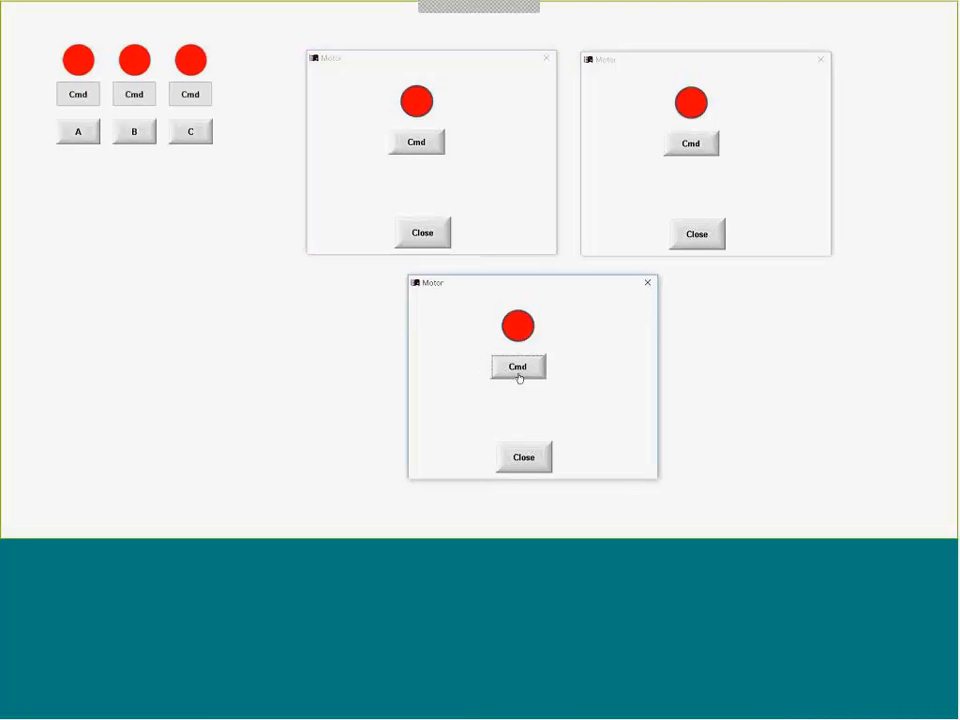
click(519, 377)
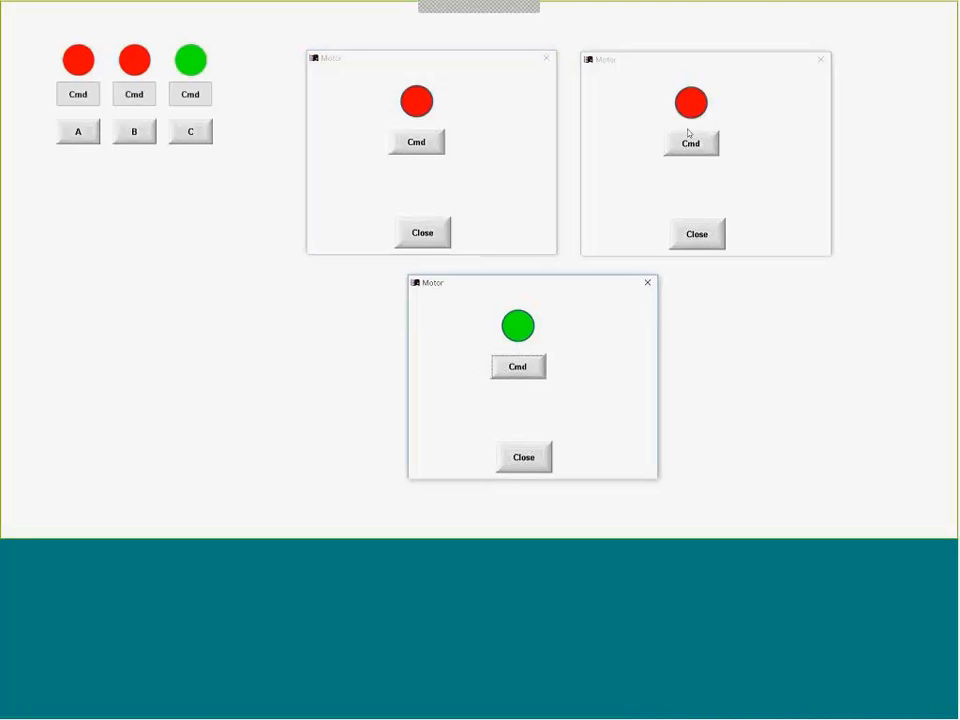
click(661, 154)
click(688, 146)
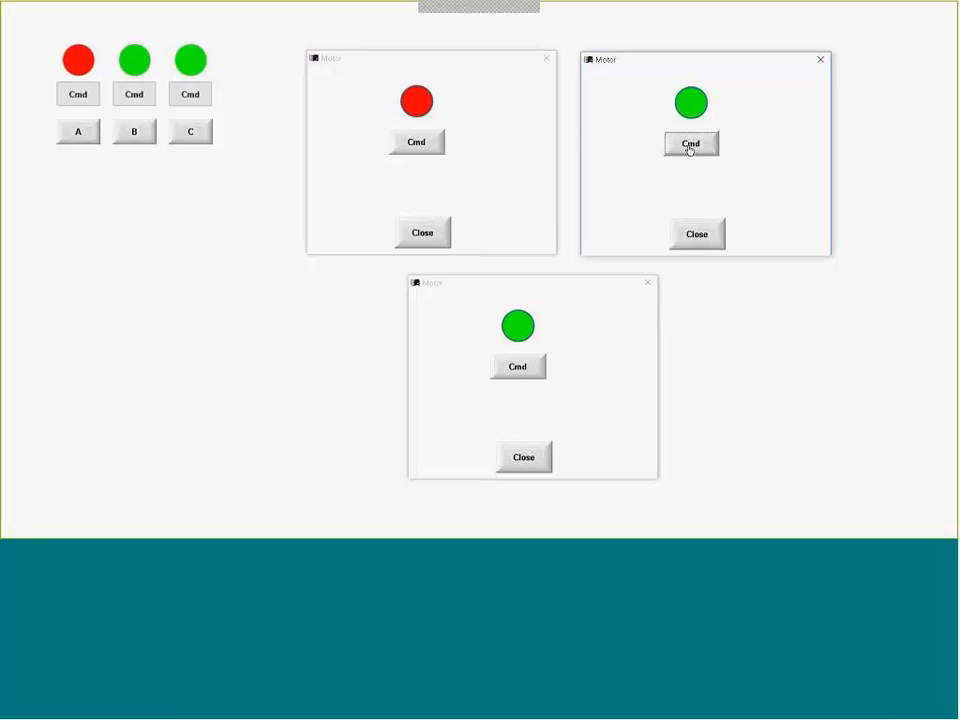
click(418, 148)
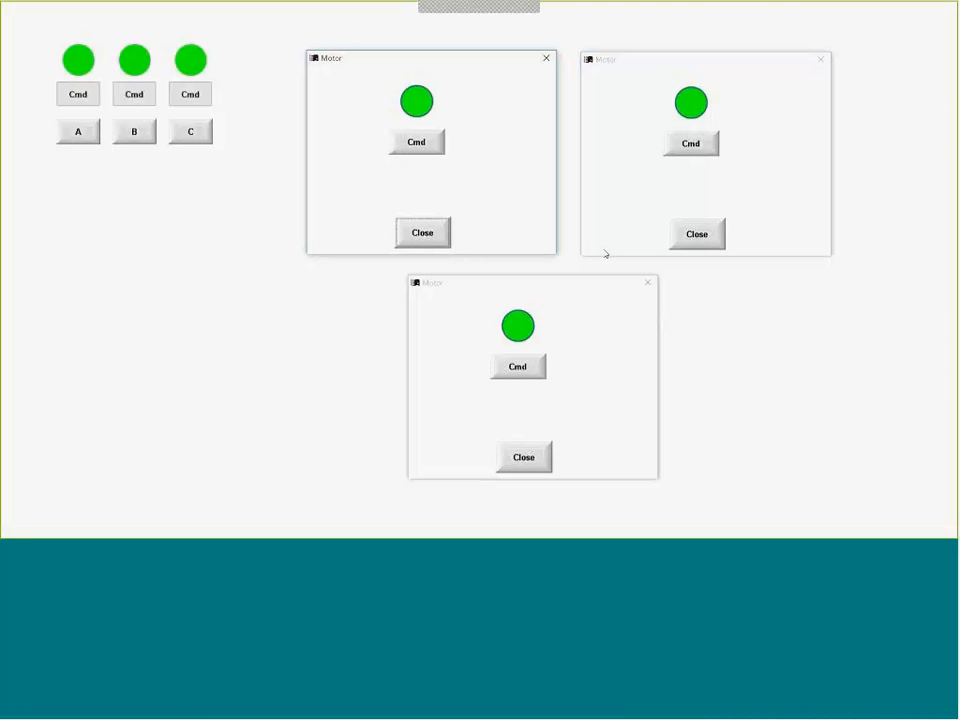
- Close all three Motor popups in the running project
click(546, 58)
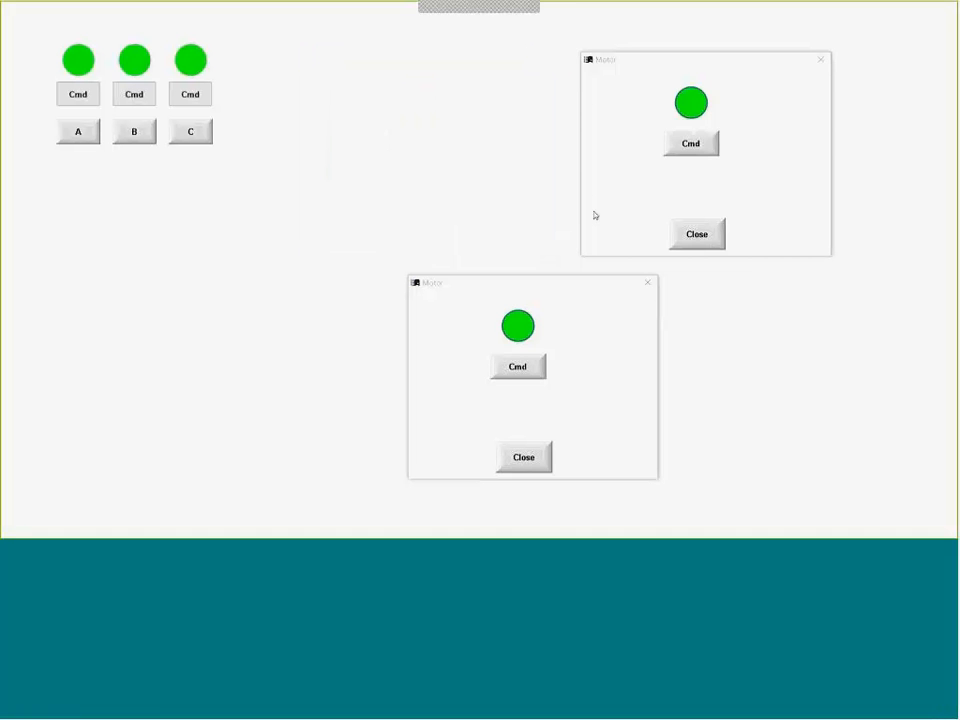
click(648, 284)
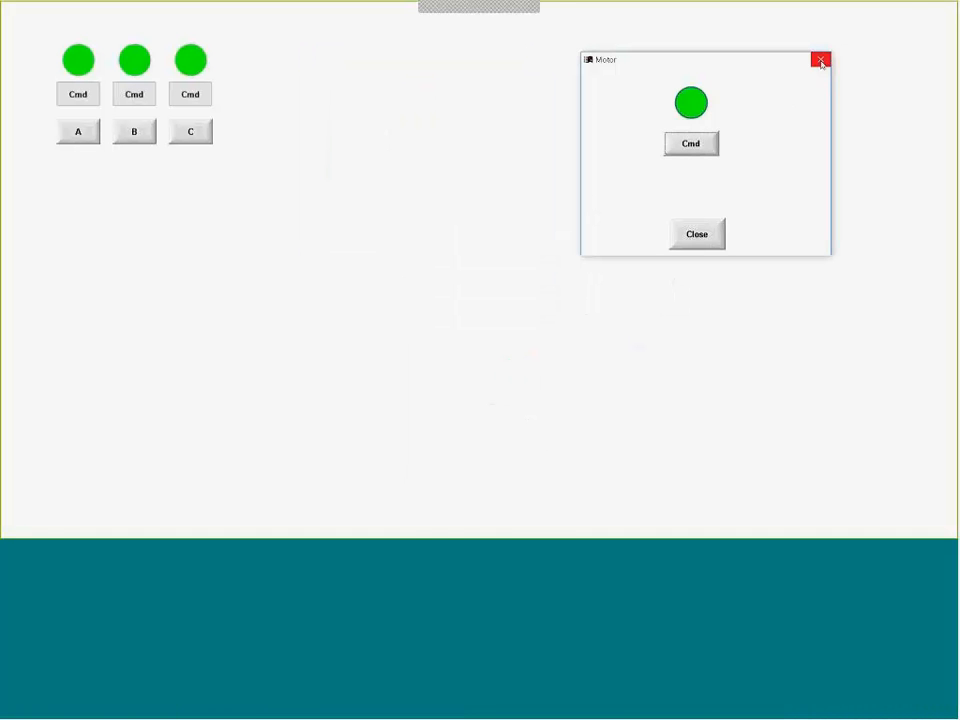
click(821, 62)
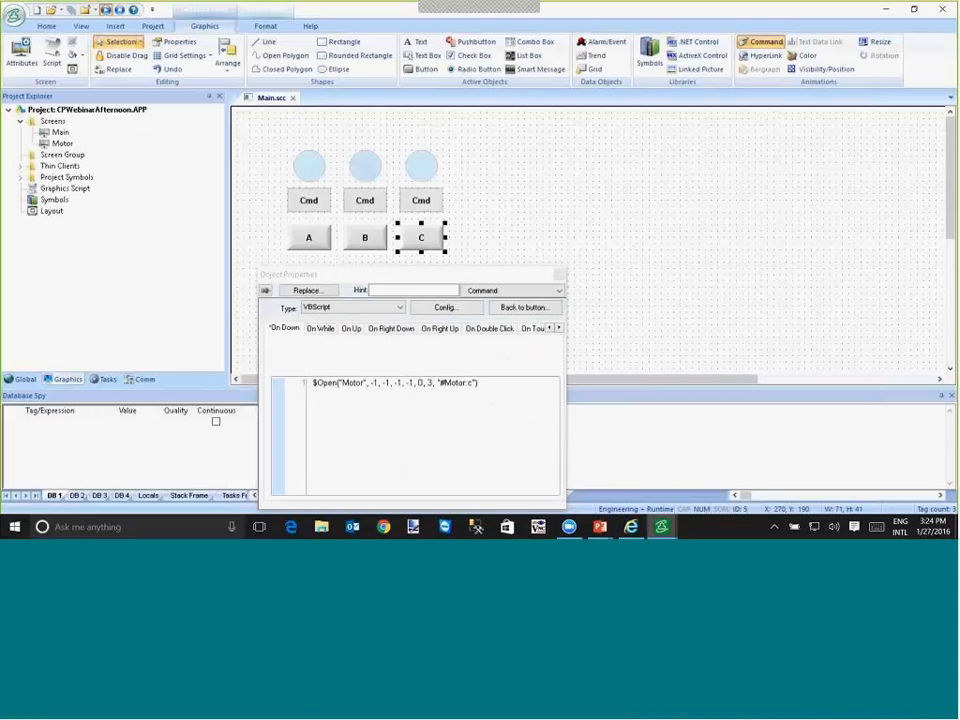
- In the A button's $Open script on Main, insert the parameter #ID:1 and a space before #Motor:a in the last argument
click(318, 244)
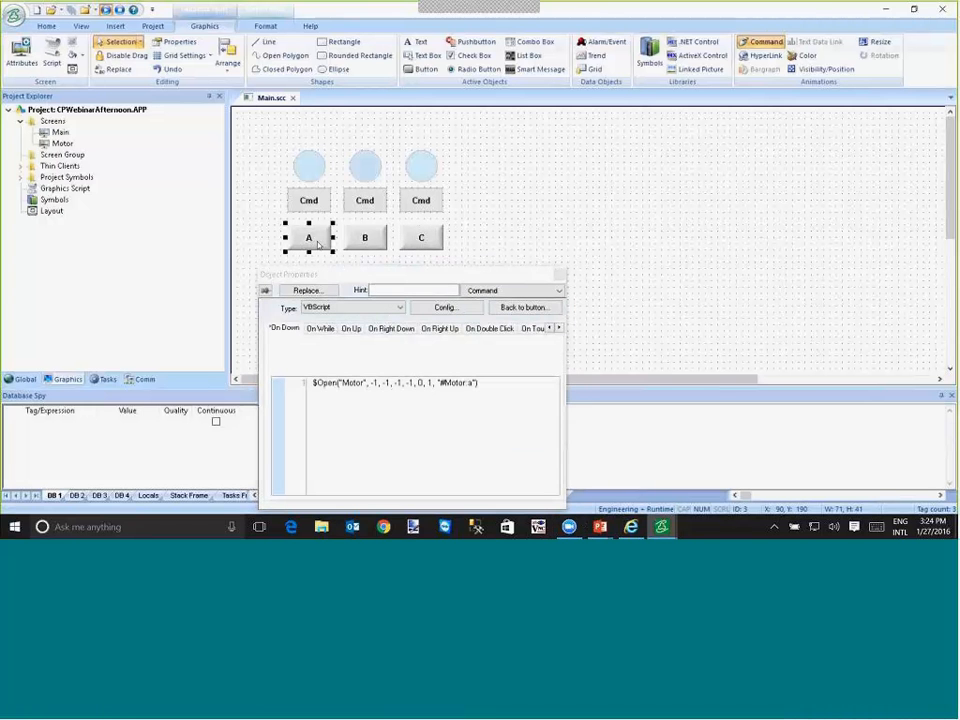
click(440, 383)
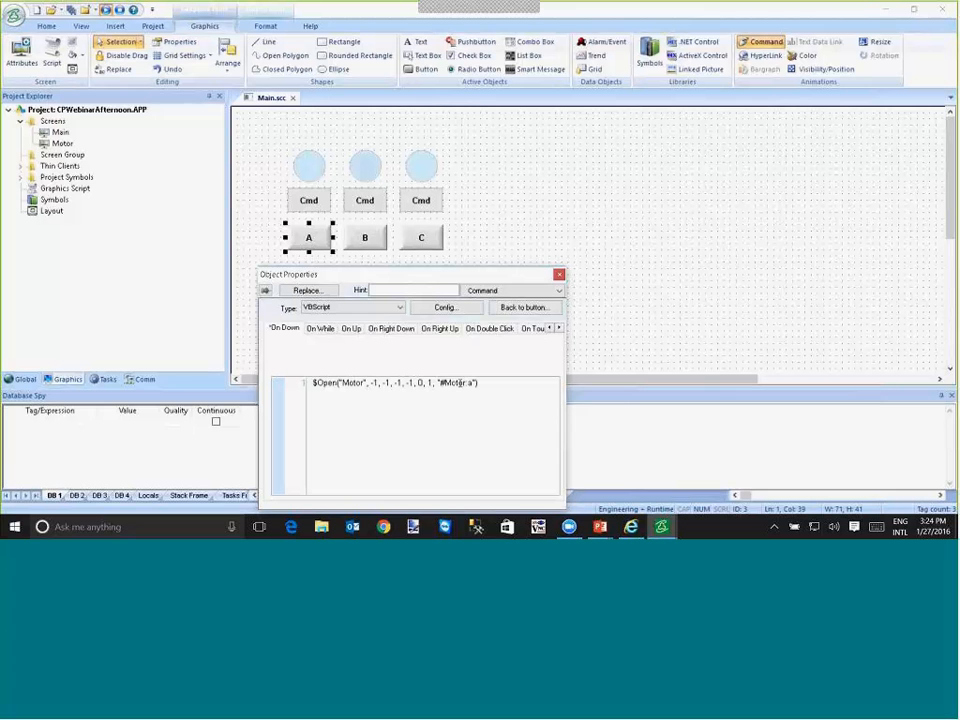
text(#D :)
text(1)
key(shift+Left)
key(shift+Left)
key(shift+Left)
key(shift+Left)
key(Right)
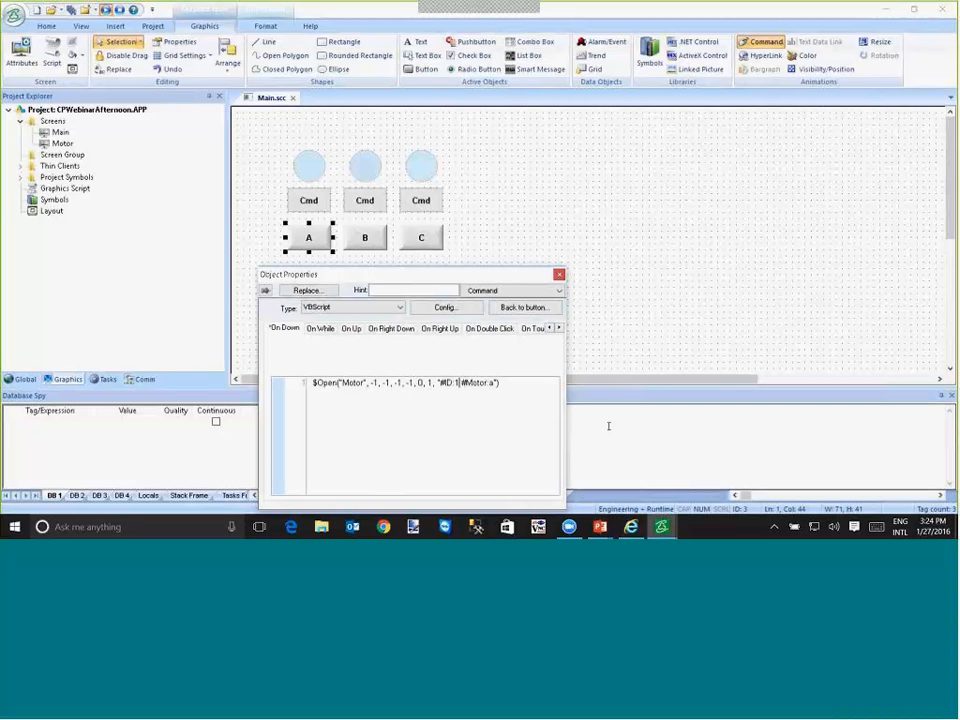
key(Right)
key(Right)
key(Right)
key(Right)
key(Right)
key(Right)
key(Right)
key(Right)
key(BackSpace)
key(Left)
key(BackSpace)
- Copy the #ID:1 parameter from A's script into the B button's $Open script before #Motor:b, changing its value to 2
key(shift+Left)
key(shift+Left)
key(shift+Left)
key(shift+Left)
key(shift+Left)
key(ctrl+c)
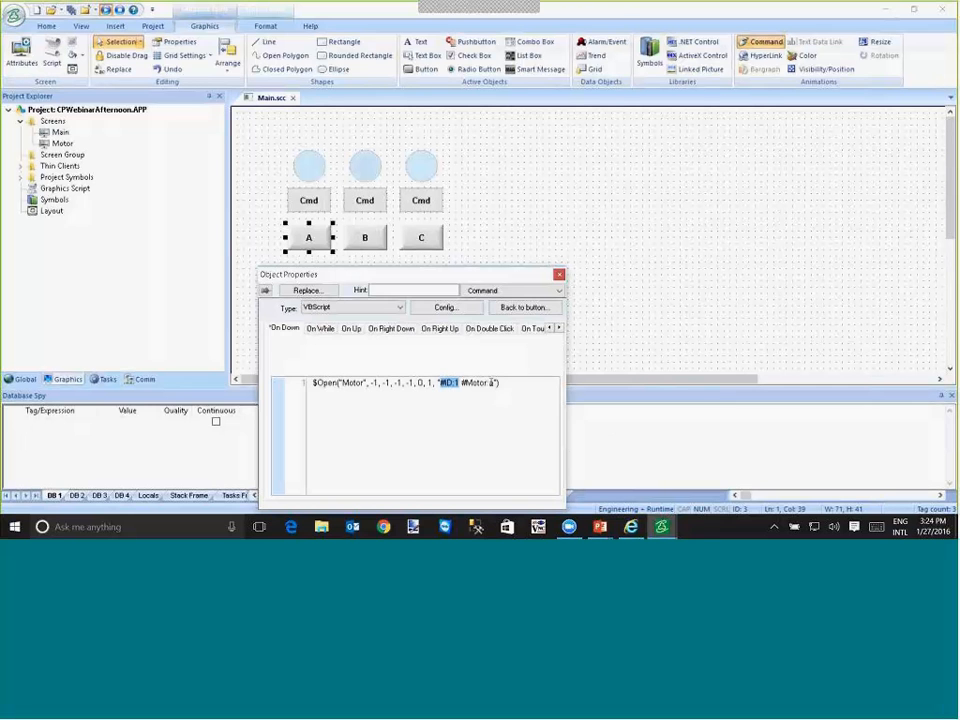
click(491, 384)
click(355, 237)
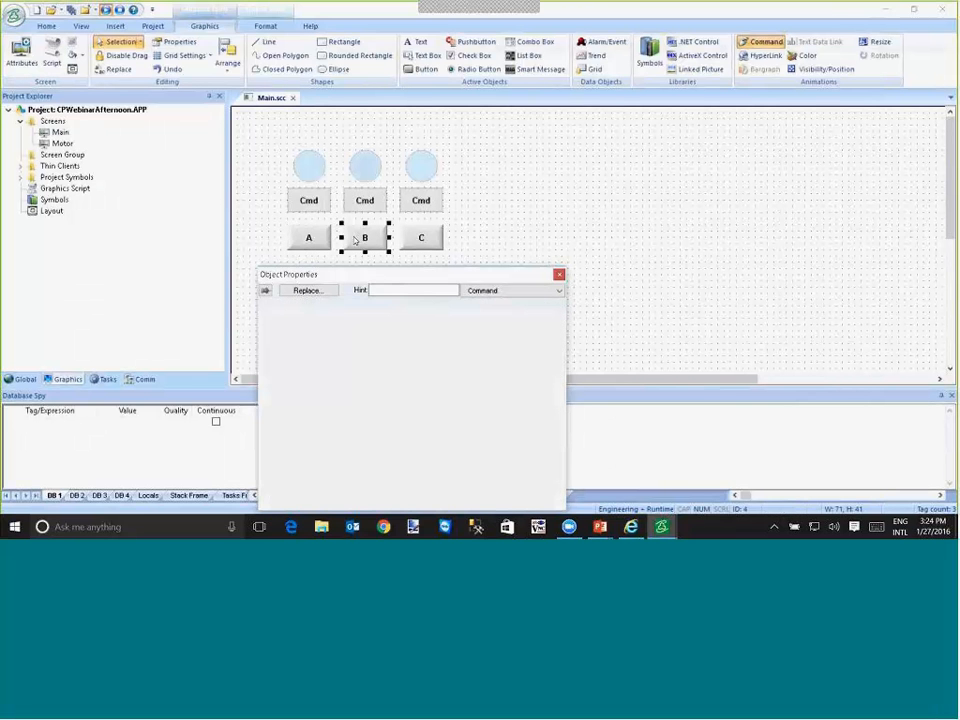
click(452, 383)
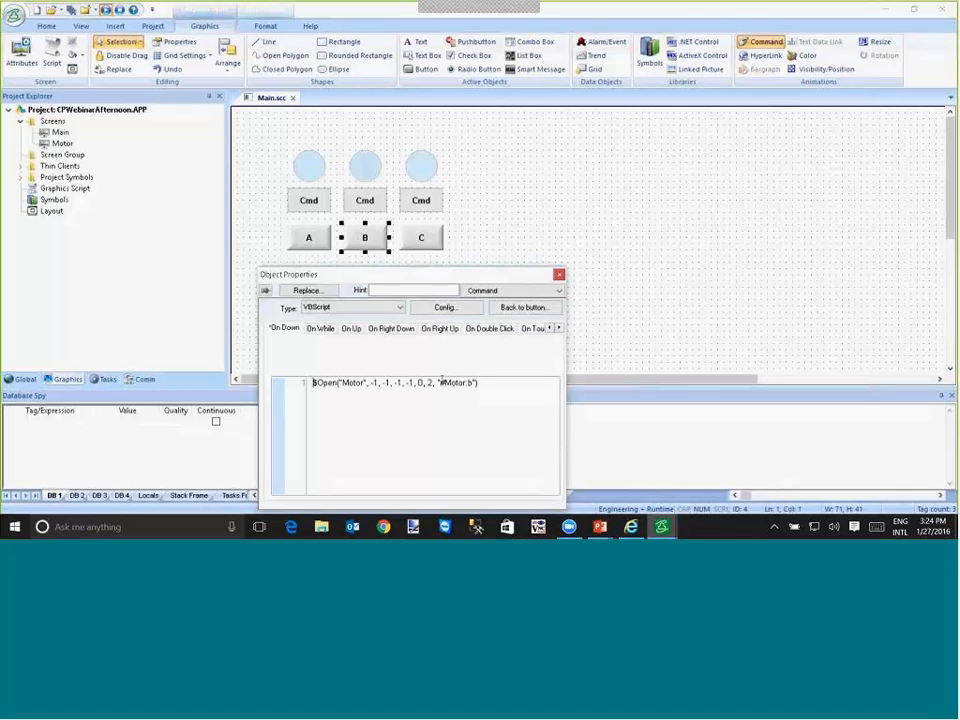
key(ctrl+v)
text(2)
key(Right)
key(Right)
key(Right)
key(Right)
key(Right)
key(Right)
key(Right)
key(Right)
key(Right)
- Paste the ID parameter into the C button's $Open script before #Motor:c and change it to #ID:3
click(430, 241)
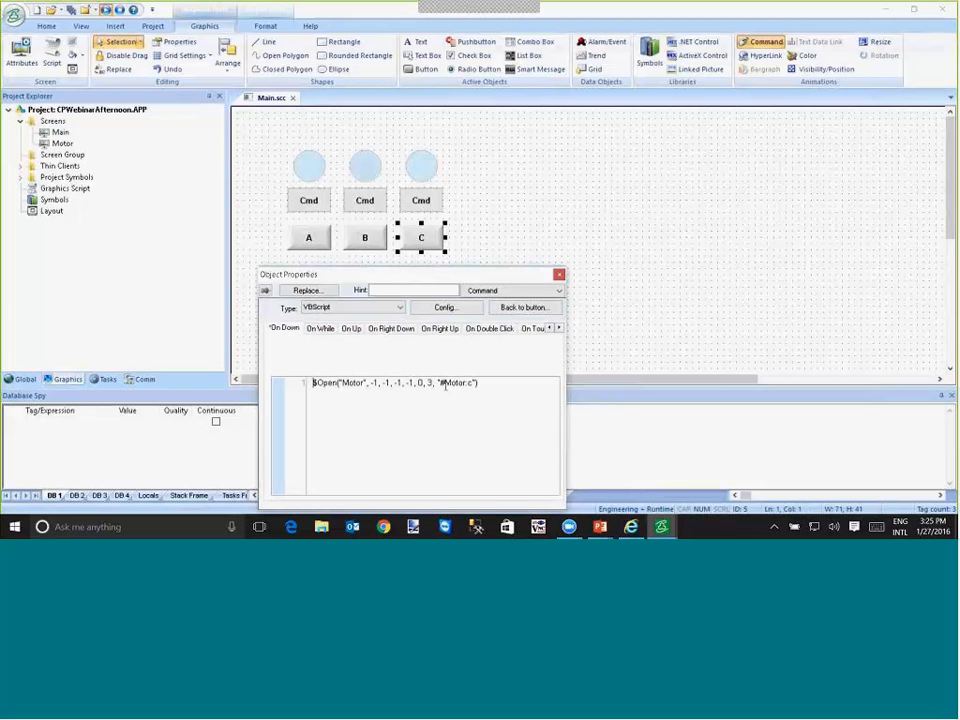
click(441, 384)
key(ctrl+v)
key(BackSpace)
text(3)
- Open the Motor screen and draw a rectangle about 191 by 61 between the Cmd and Close buttons
double_click(58, 144)
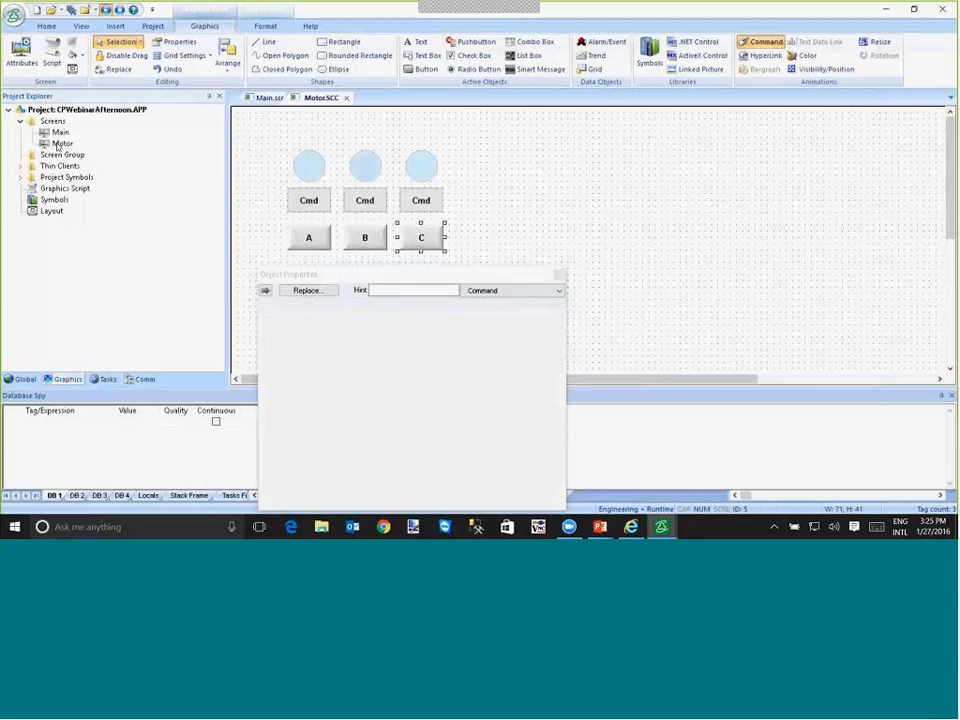
click(326, 45)
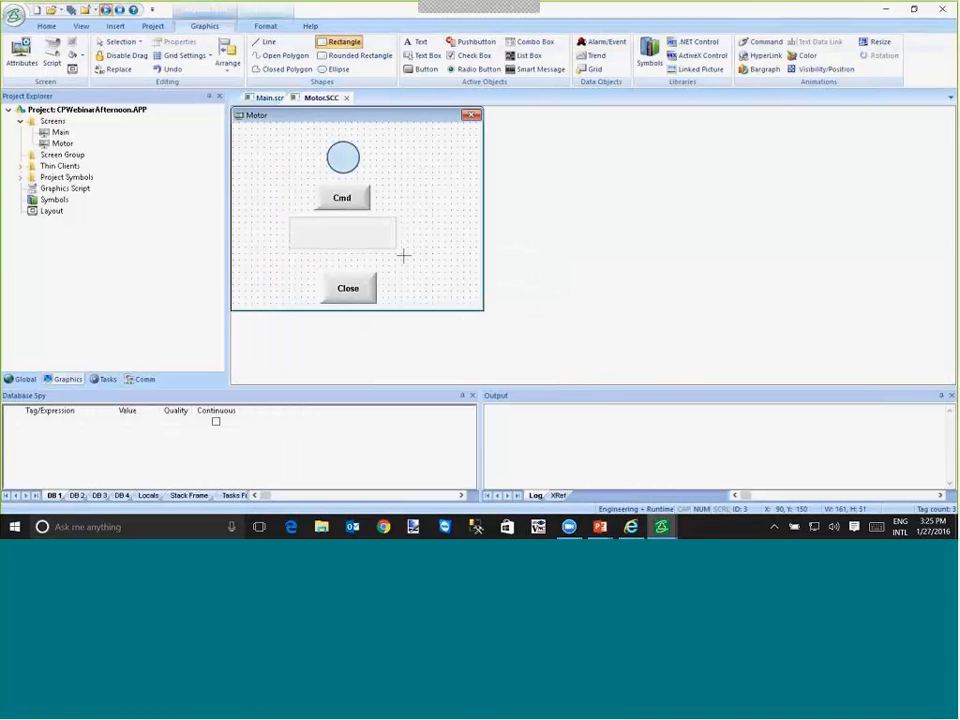
drag(403, 256, 403, 256)
- Enter the rectangle's caption as "The id for this screen is {#ID:0}"
text(The i)
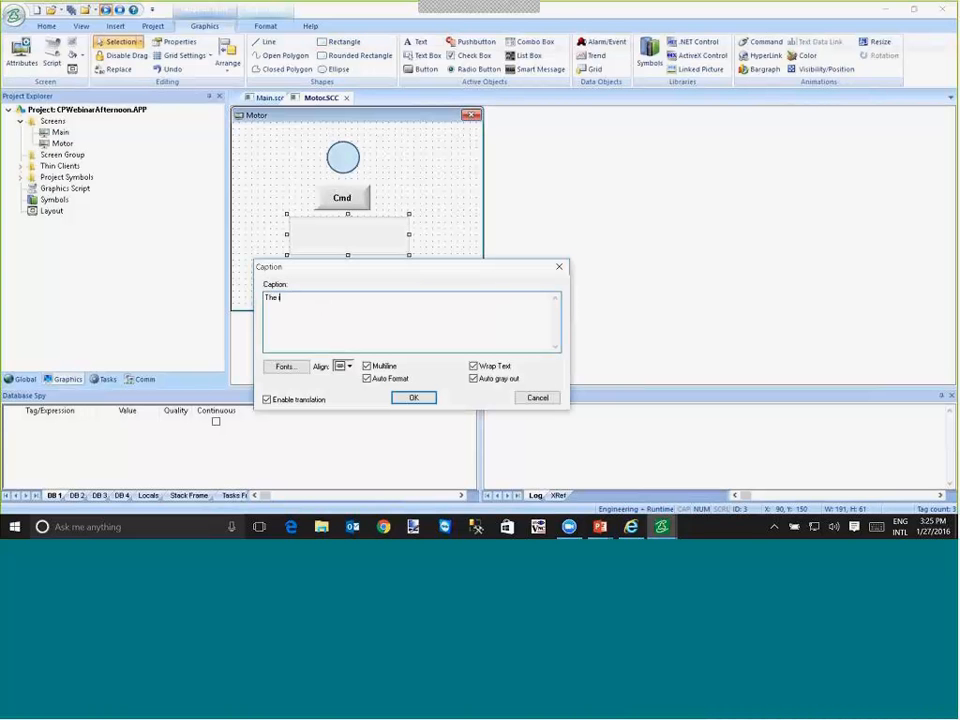
text(d for this sc)
text(reen is 0)
text(#})
text(ID)
text(:0)
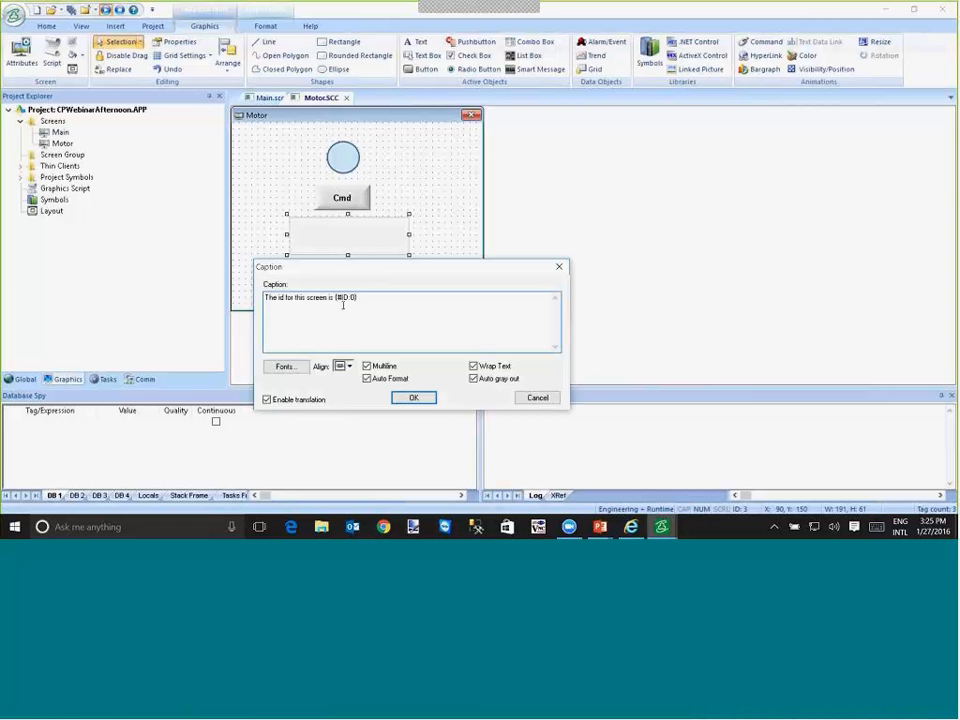
- Add $#ID:0 as the ID argument of the Close button's $Close("Motor") script and close the Motor screen
click(421, 397)
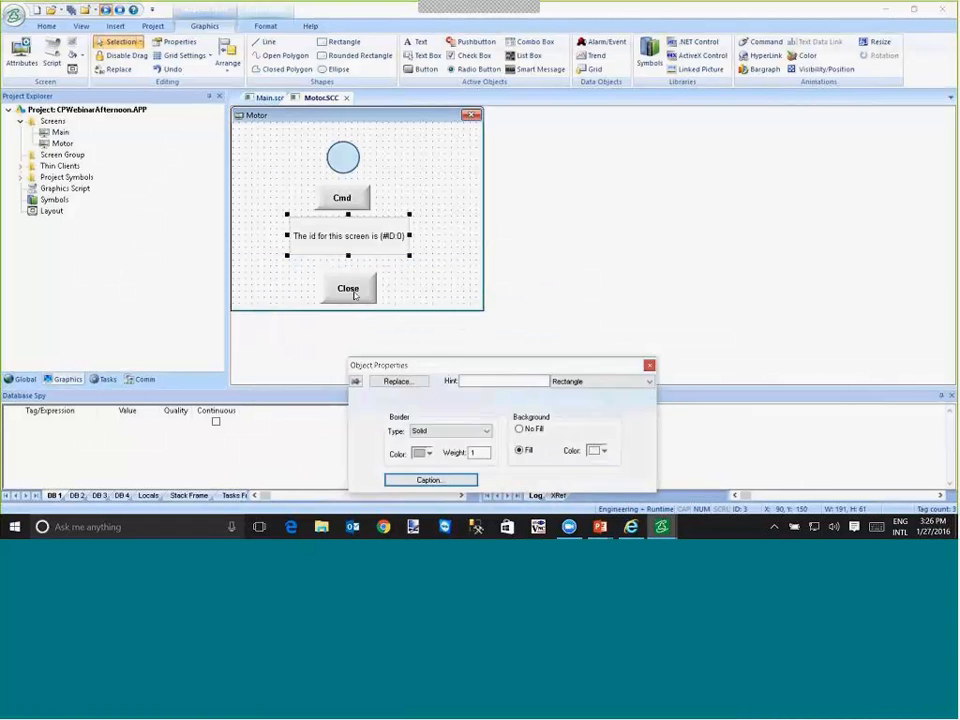
click(354, 295)
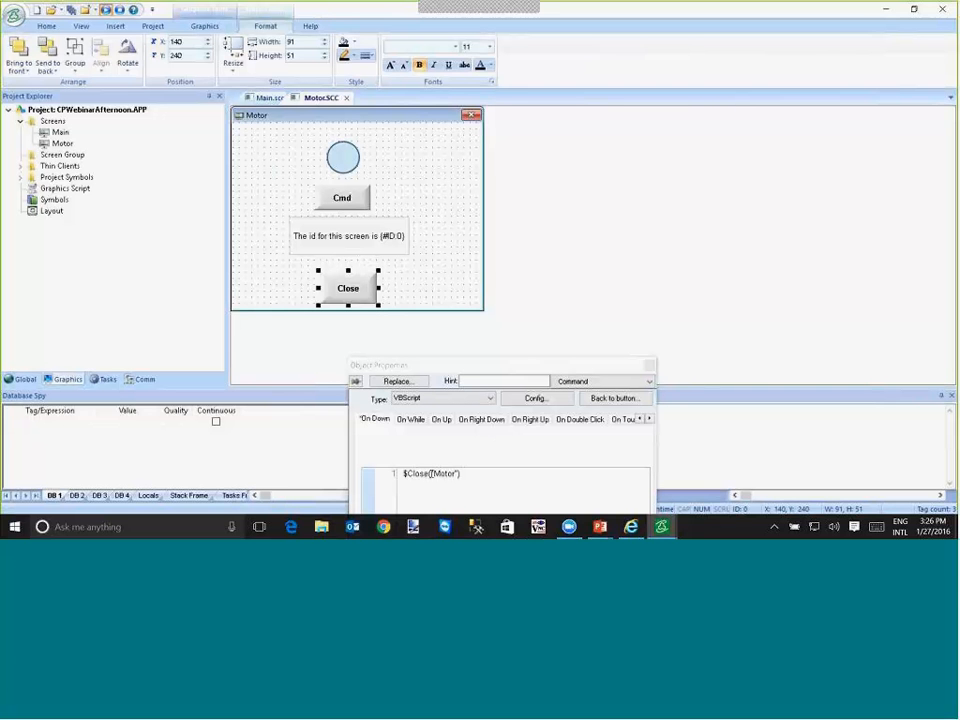
click(428, 473)
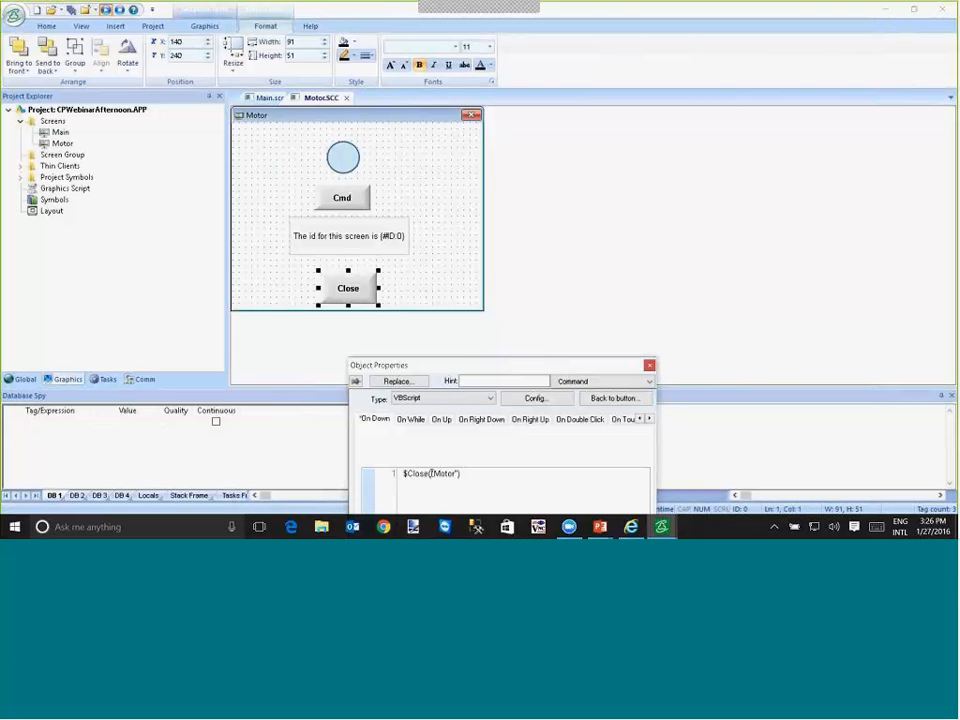
click(453, 473)
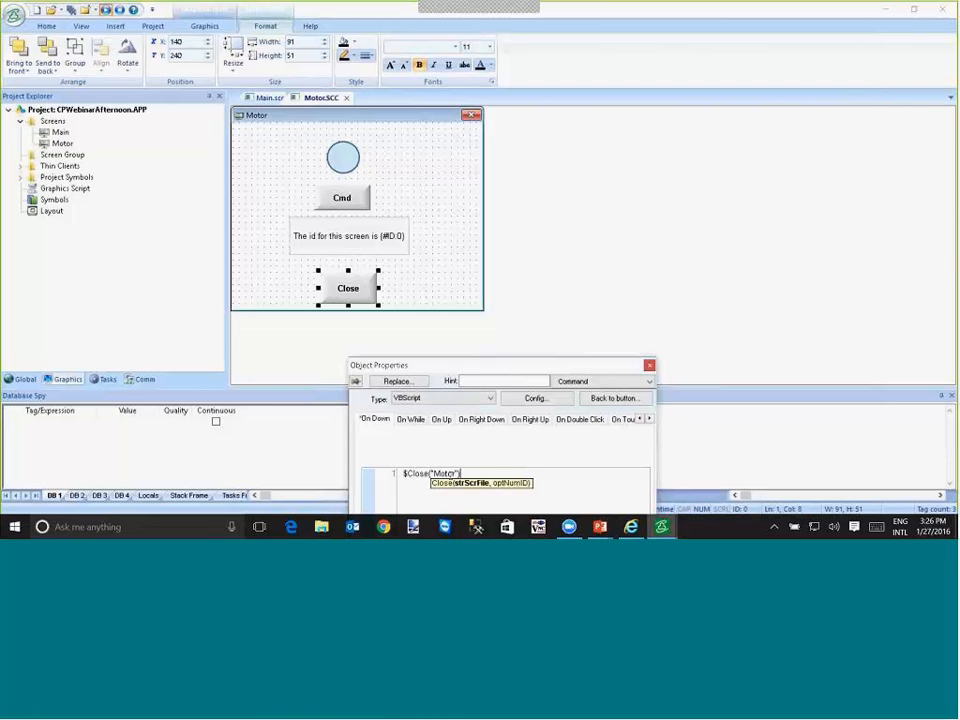
text(, $#)
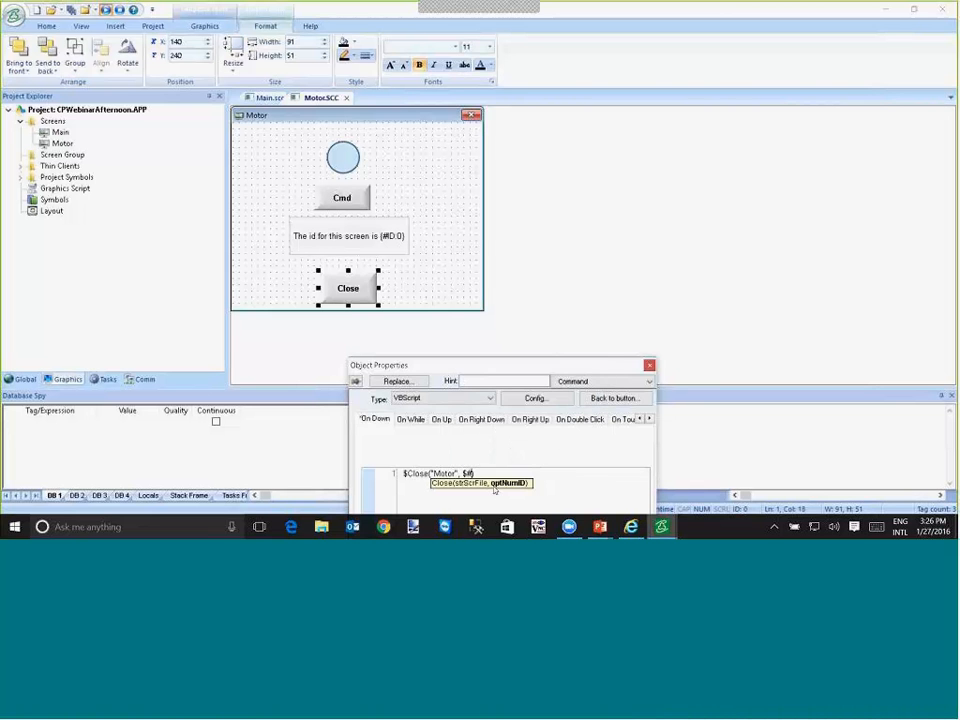
text(ID:0)
click(409, 295)
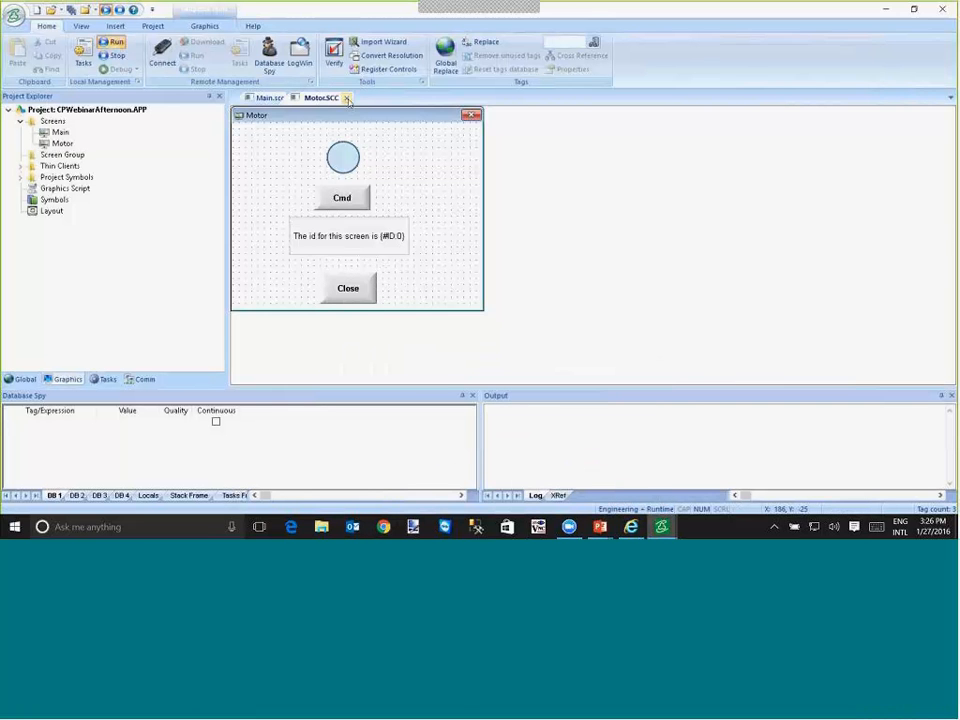
click(347, 98)
click(437, 306)
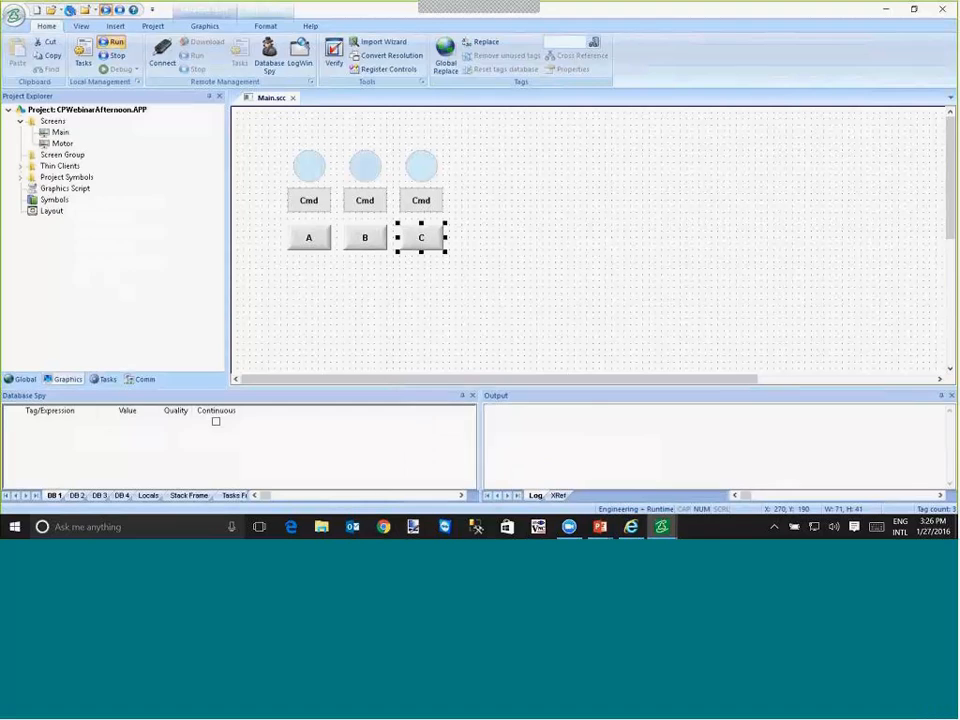
- Switch to the running project, open the Motor popups from A, B and C, and arrange them without overlap
key(alt+Tab)
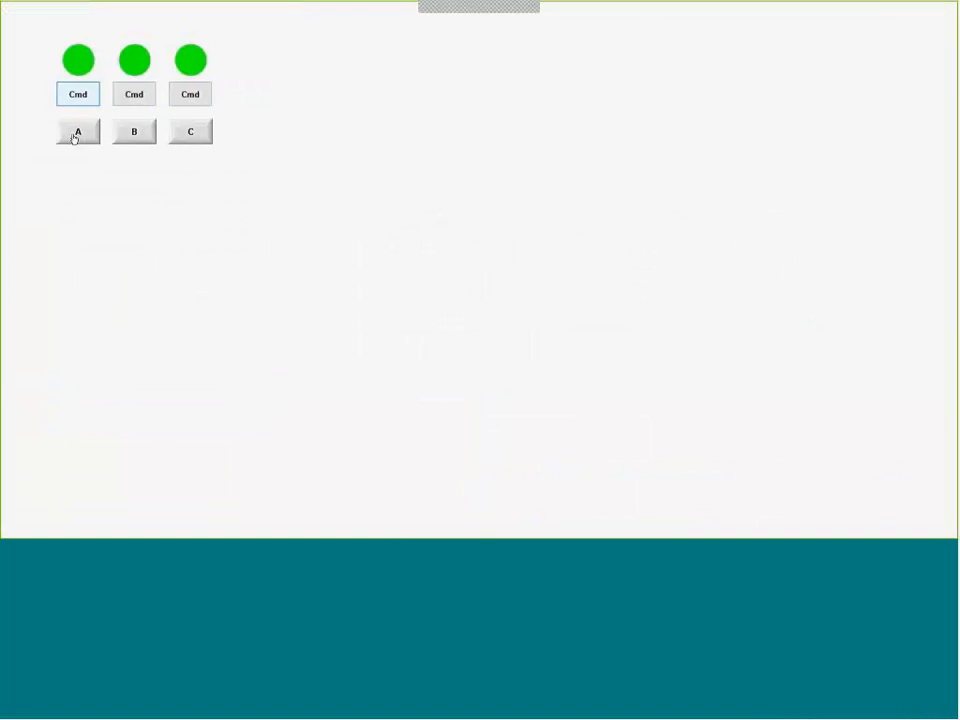
click(76, 134)
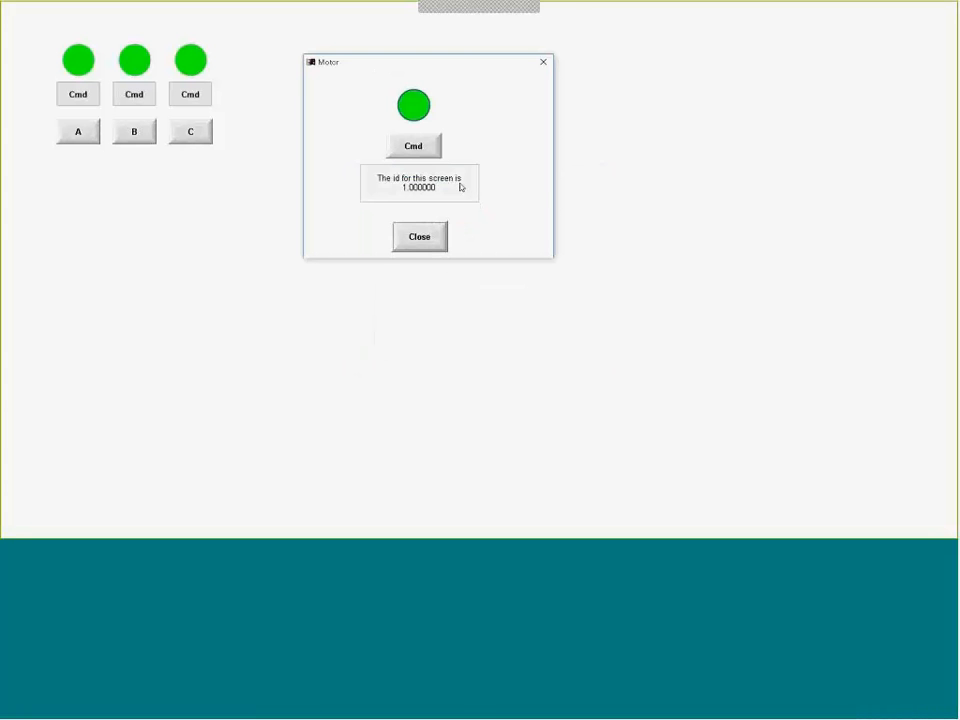
click(139, 139)
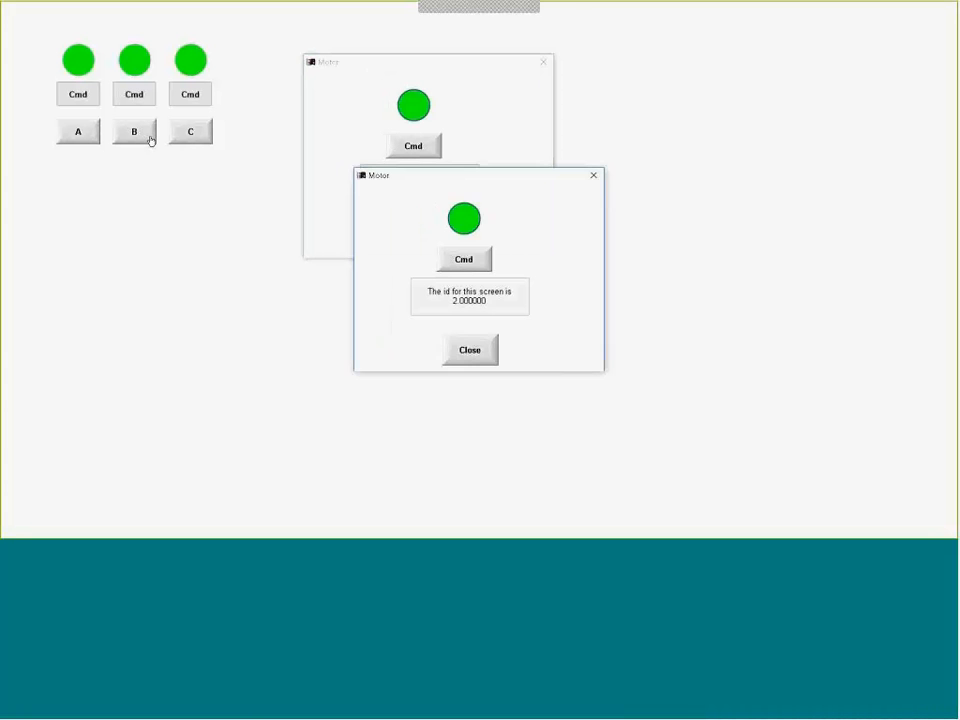
drag(452, 178, 666, 76)
click(190, 131)
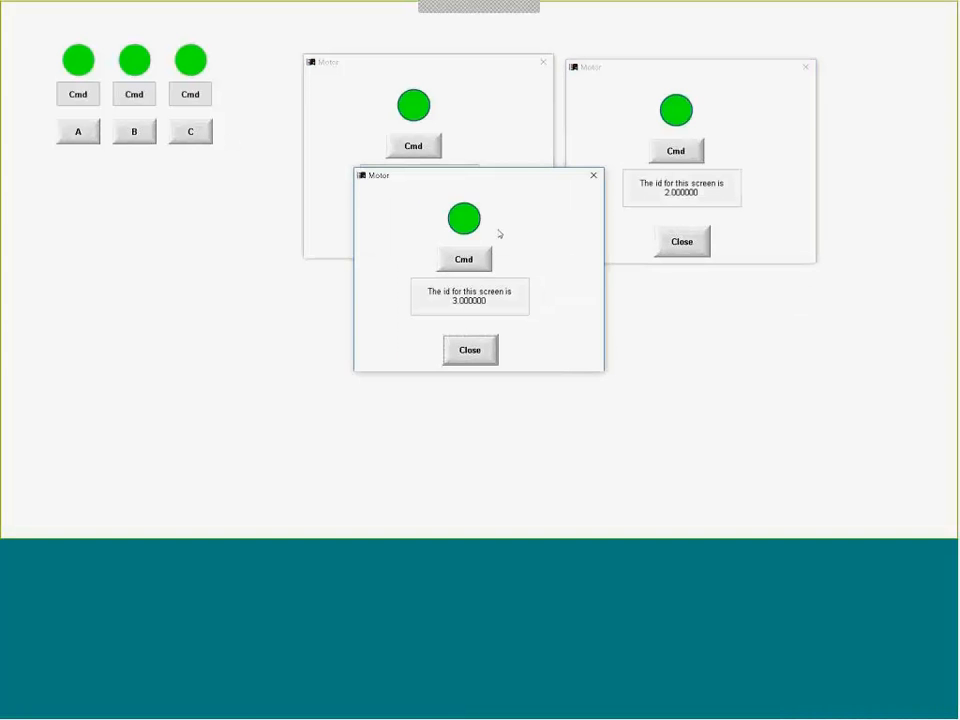
drag(470, 176, 559, 288)
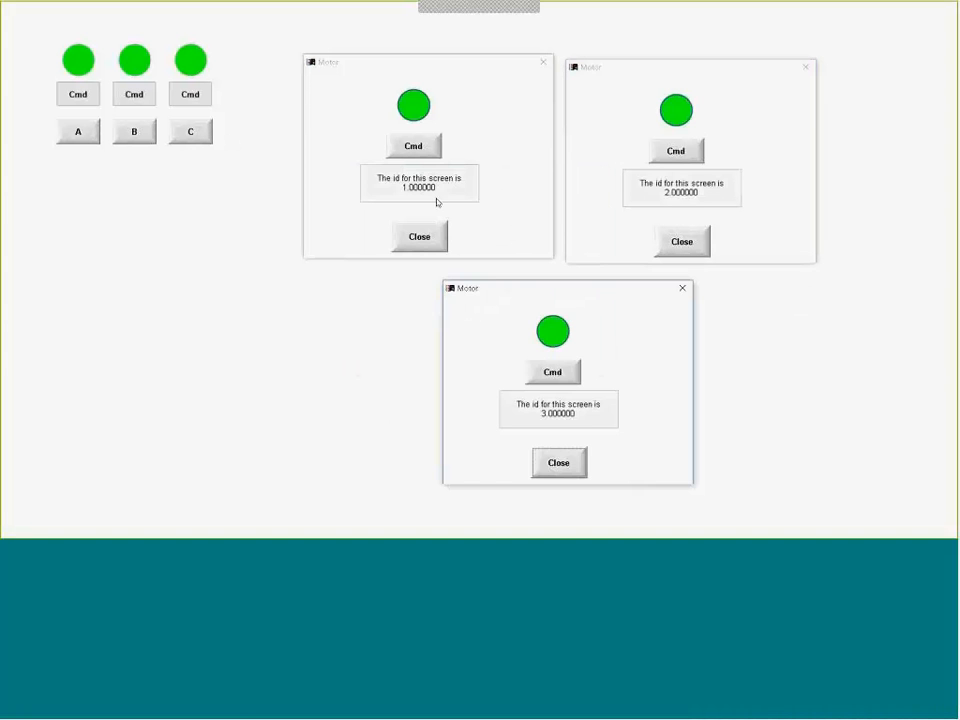
- Test the Cmd button in each of the three Motor popups, using it a second time in B's popup
click(415, 146)
click(674, 151)
click(552, 373)
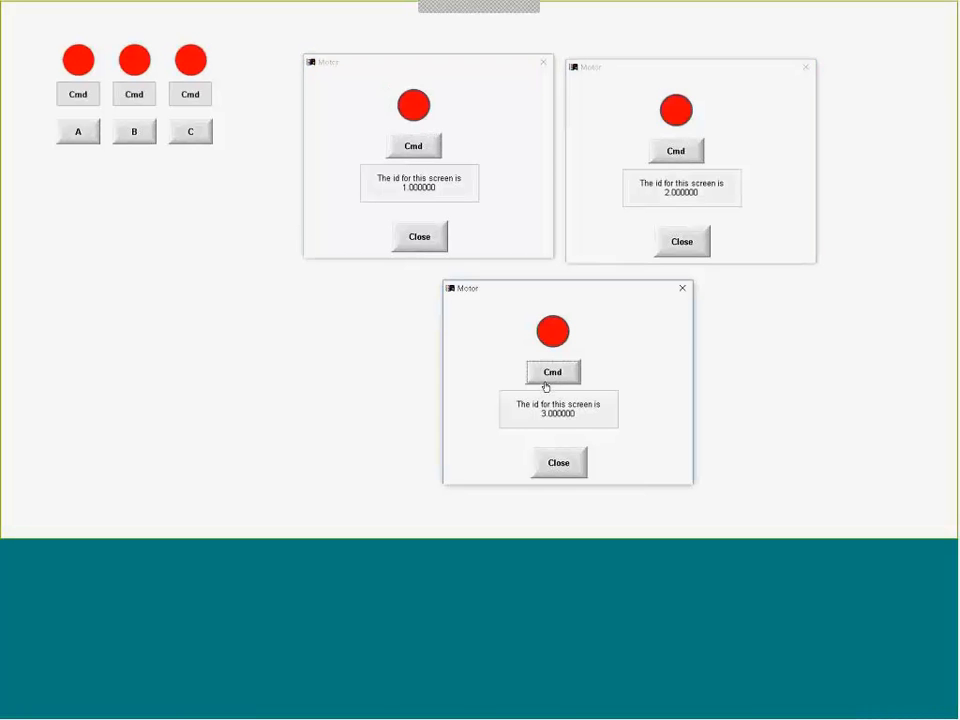
click(686, 154)
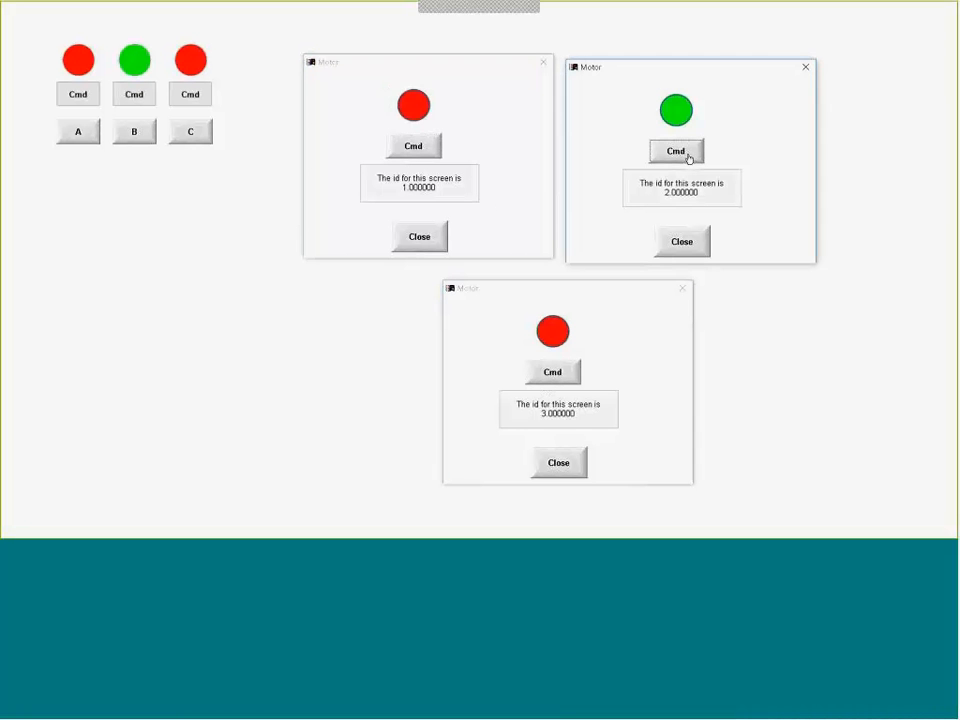
- Close the A, B and C Motor popups one after another with their own Close buttons
click(398, 246)
click(689, 245)
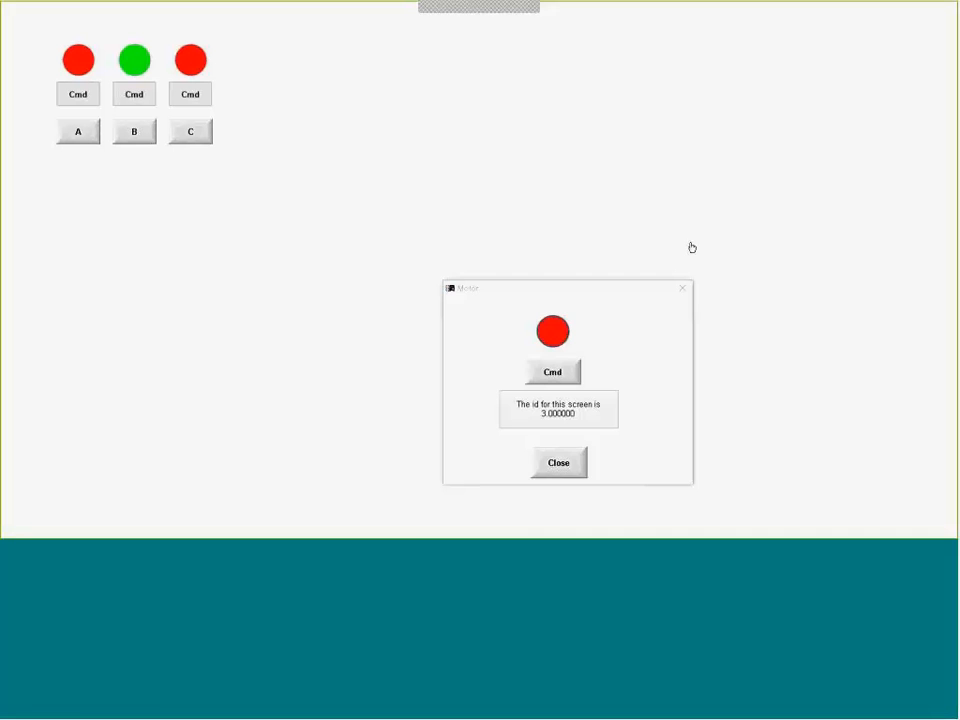
click(567, 470)
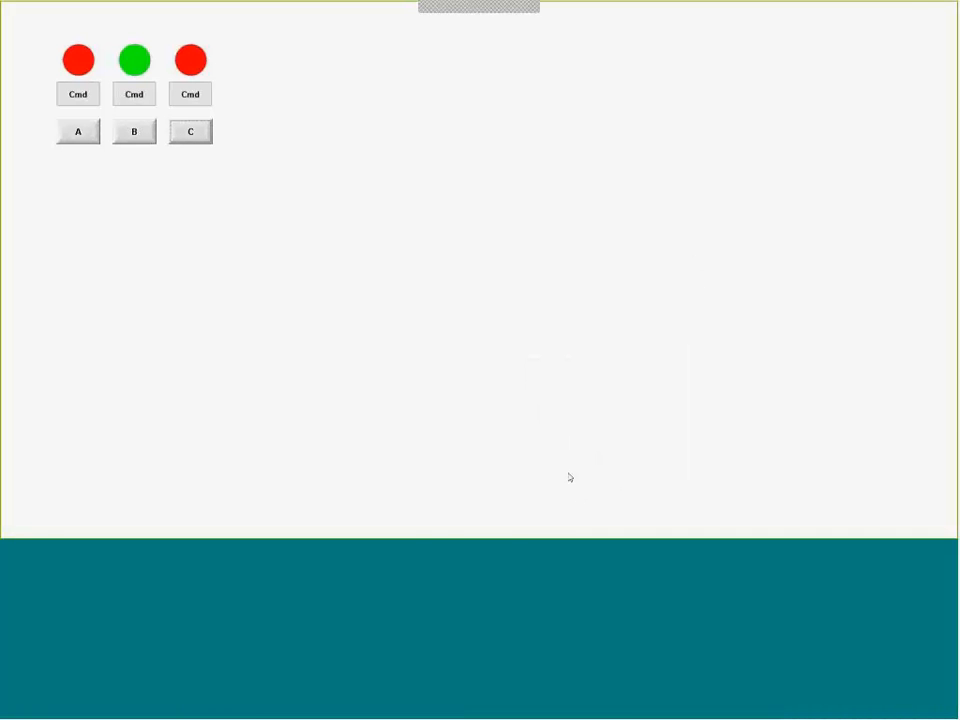
- Return to the Main screen editor and add #MotorName:""Motor A"" after #Motor:a in the A button's $Open script
key(alt+Tab)
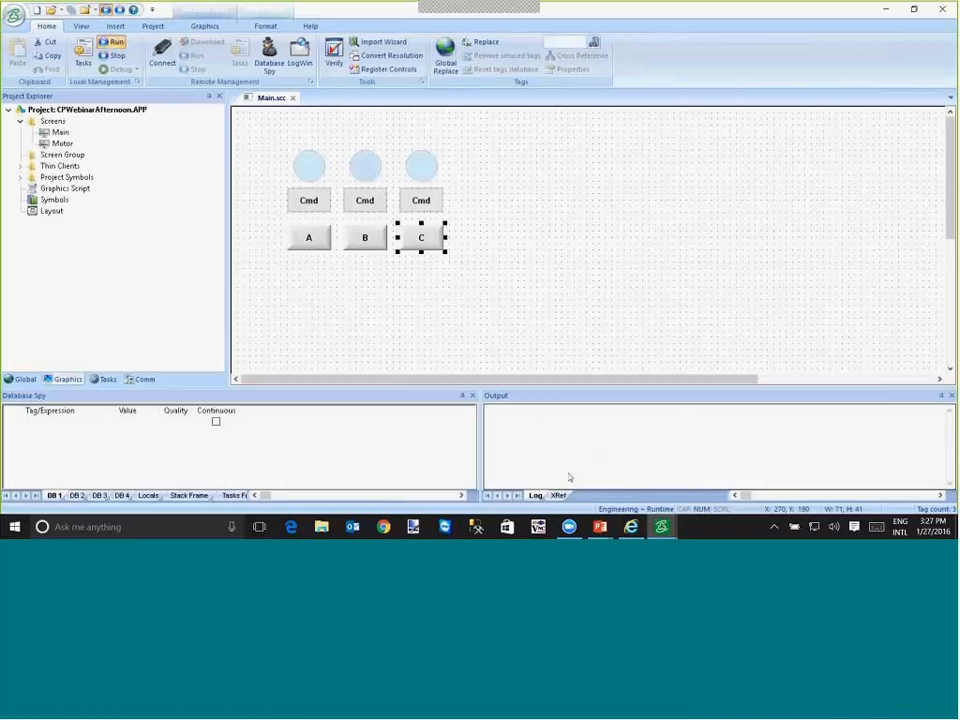
click(311, 240)
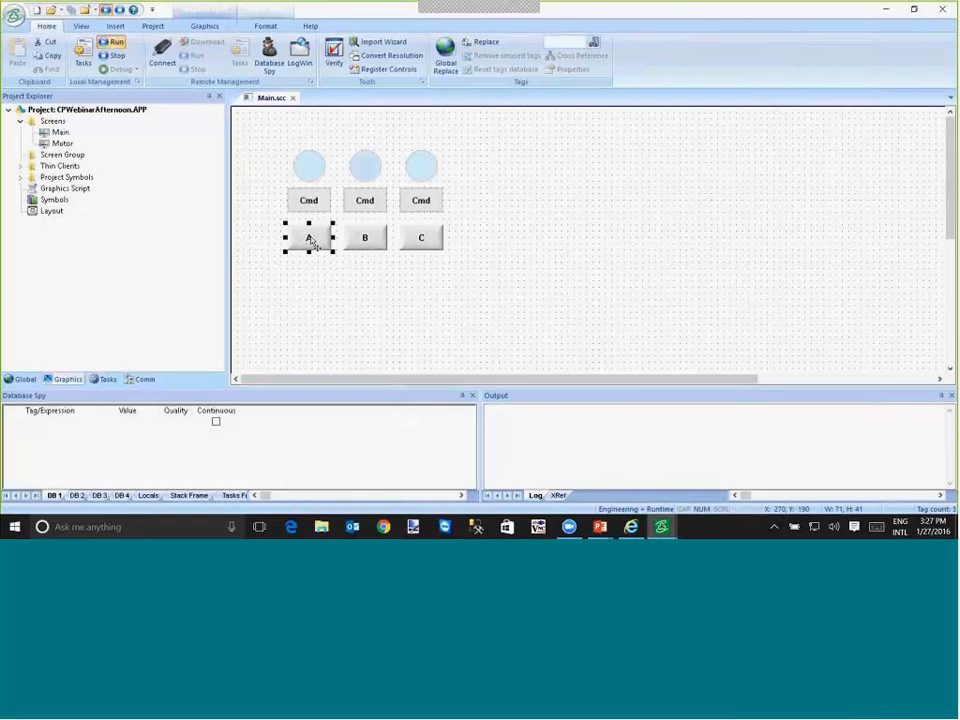
double_click(311, 240)
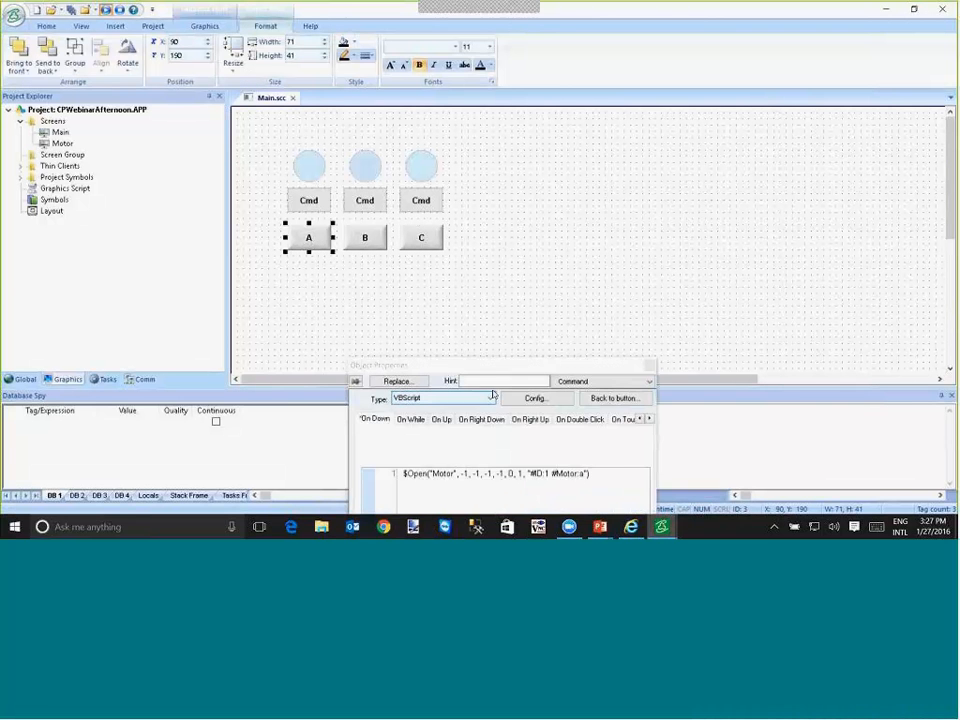
drag(495, 367, 425, 245)
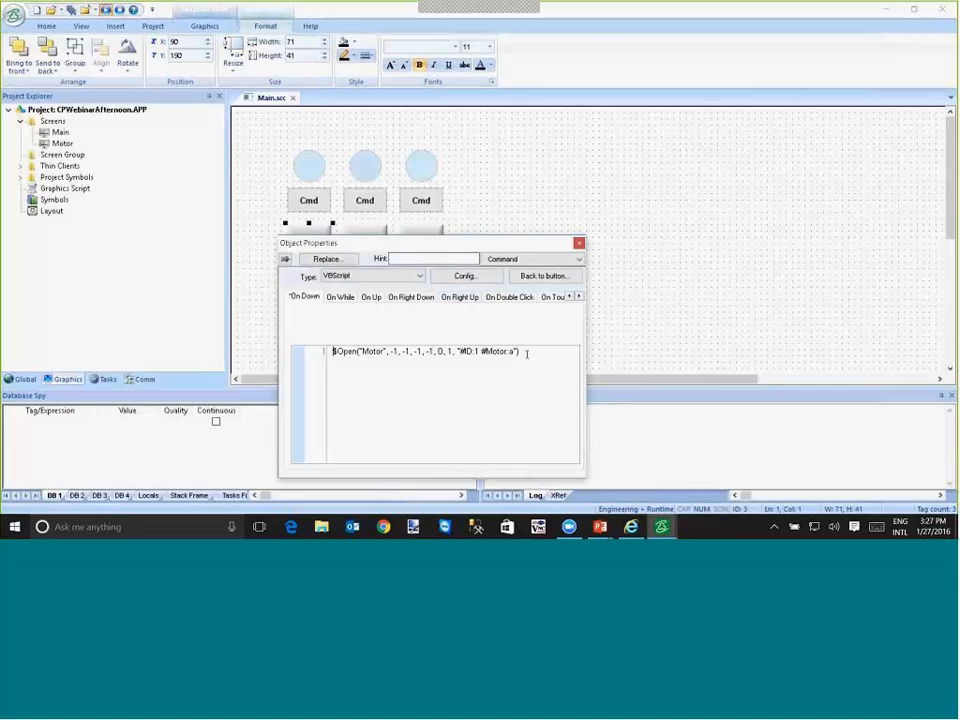
click(517, 351)
text(#MotorName:a)
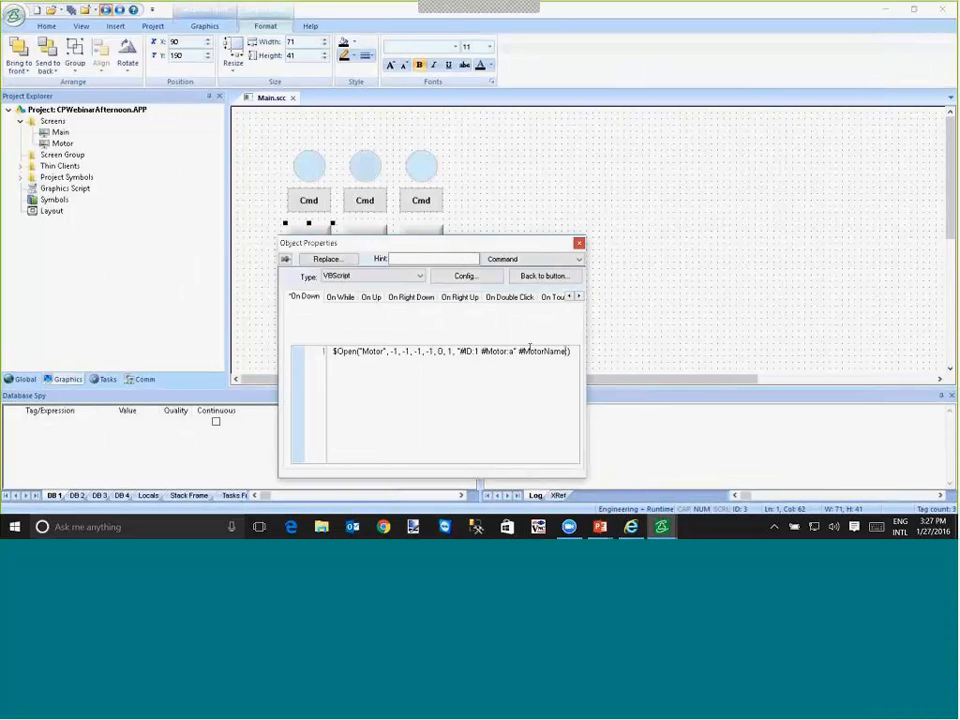
key(Left)
key(Left)
key(Left)
key(Left)
key(Left)
key(Left)
key(Left)
key(Left)
key(Left)
key(Left)
key(Right)
key(BackSpace)
key(End)
text())
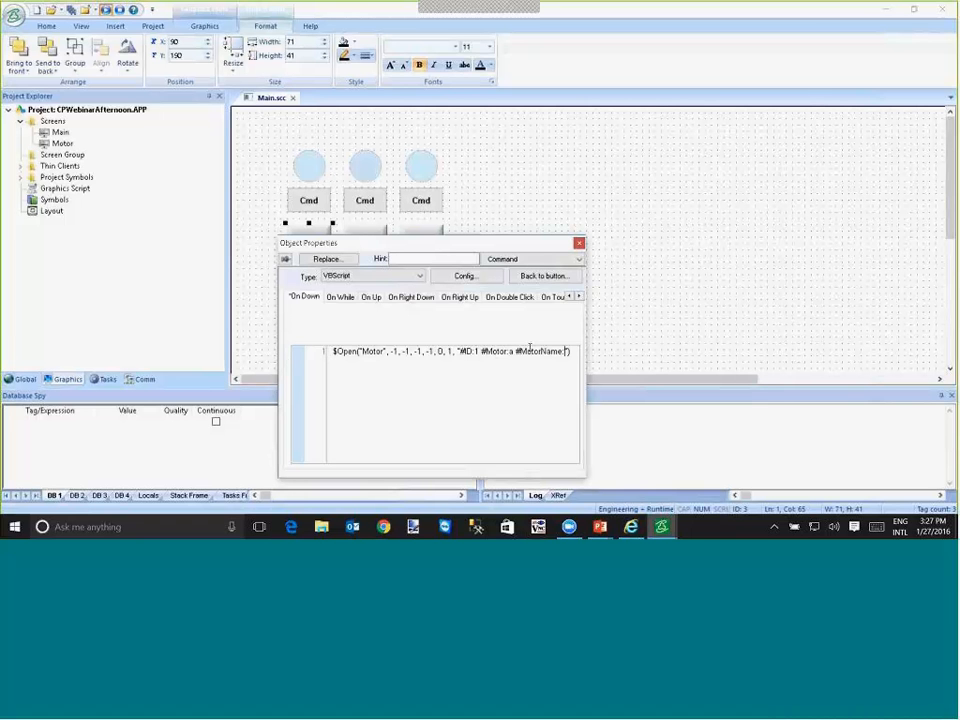
text("Motor)
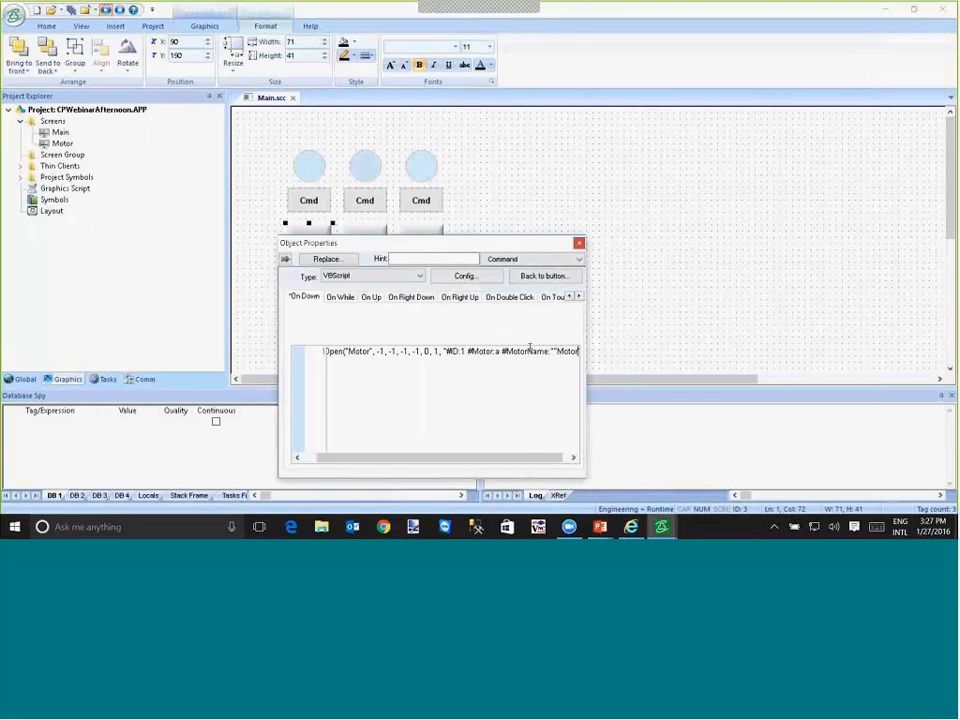
text( A"")
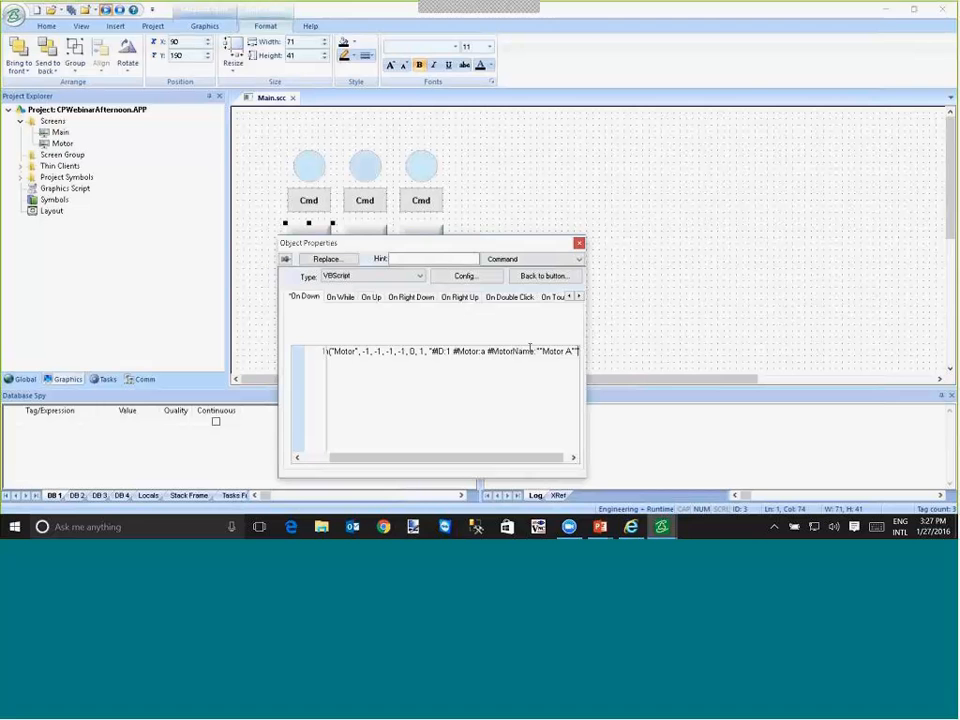
- Copy the A button's script text from #MotorName:""Motor A"" through the closing parenthesis
key(shift+Left)
key(Left)
key(Left)
key(Left)
key(Left)
key(Left)
key(Left)
key(Left)
key(shift+Left)
key(shift+Left)
key(Left)
key(Right)
key(Right)
key(Left)
key(Left)
key(Left)
key(Left)
key(Left)
key(Left)
key(Left)
key(Left)
key(Left)
key(Left)
key(Left)
key(Left)
key(Left)
key(shift+End)
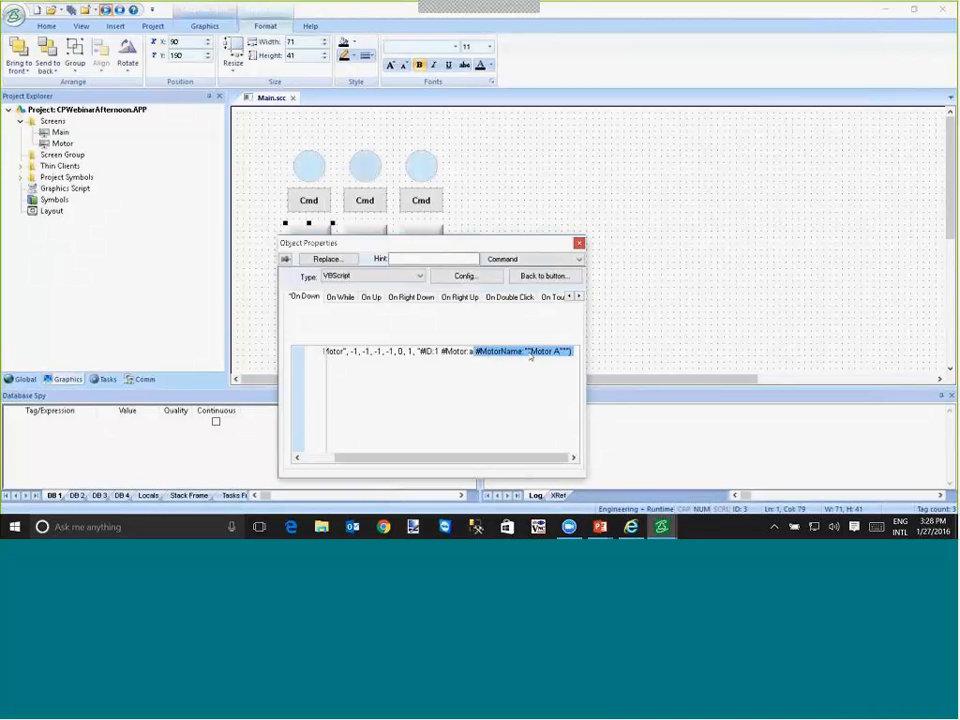
- Paste the MotorName parameter after #Motor:b in the B button's $Open script, change it to ""Motor B"", and remove the surplus quote and parenthesis
click(346, 229)
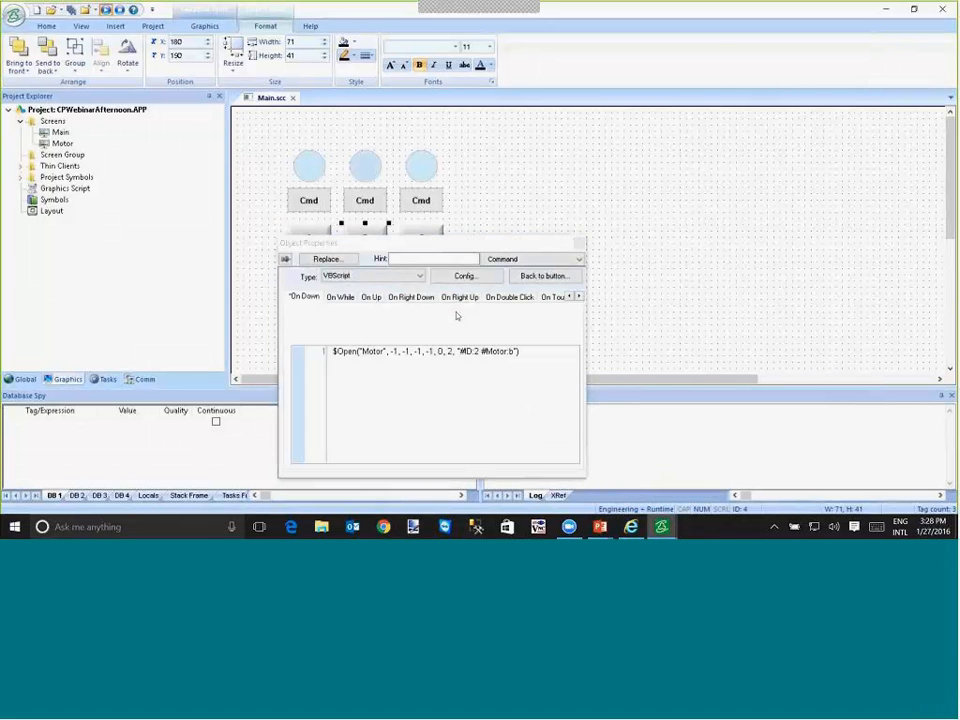
click(517, 351)
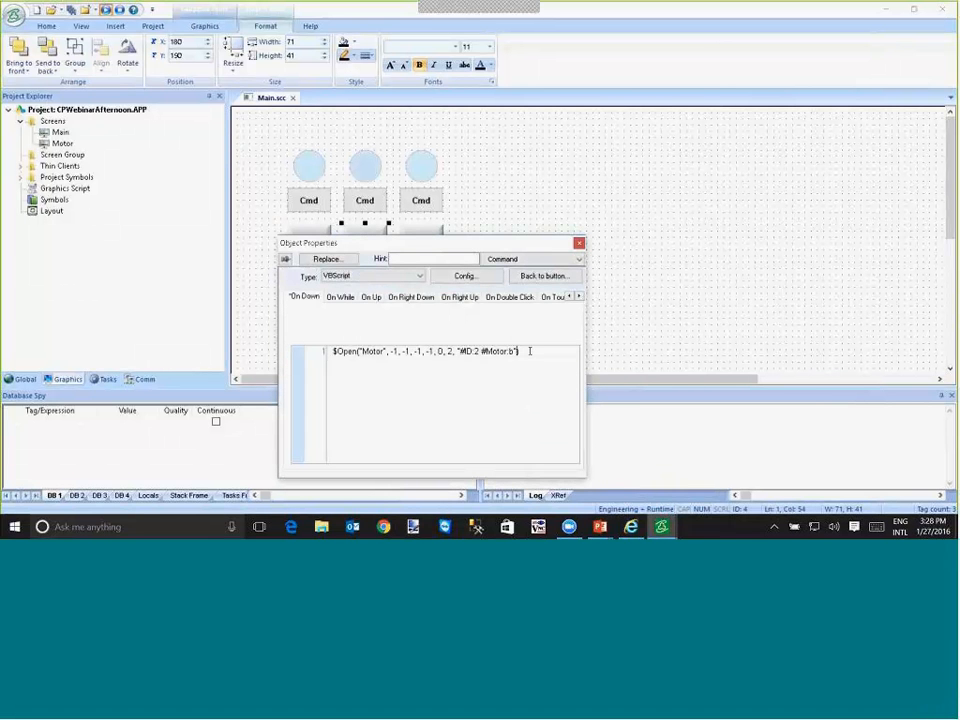
text([#MotorName:""Motor A""]))
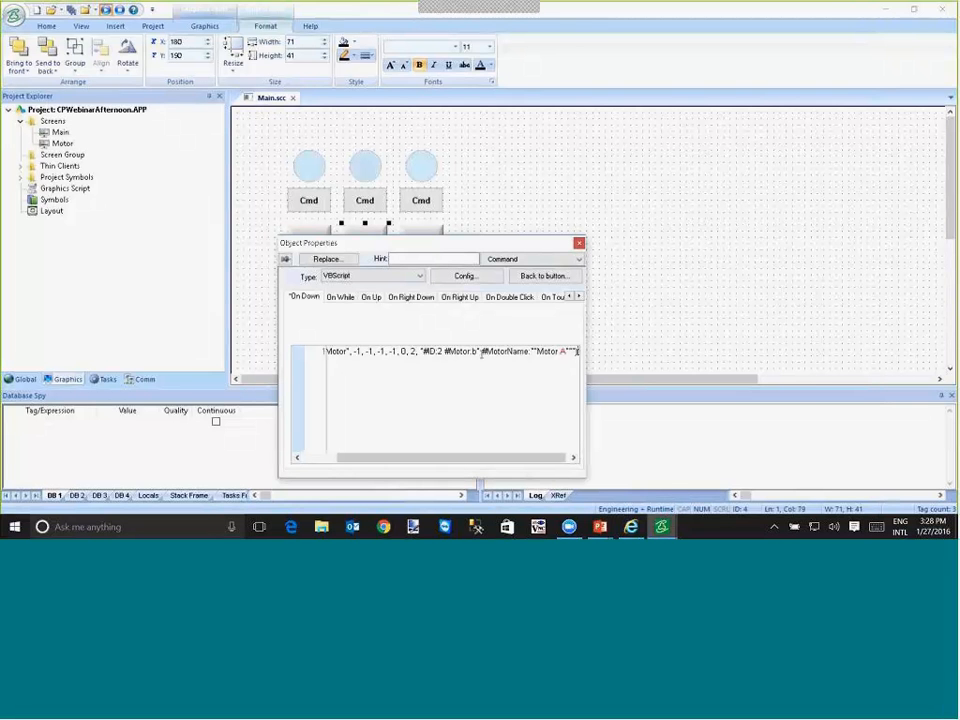
click(479, 351)
key(BackSpace)
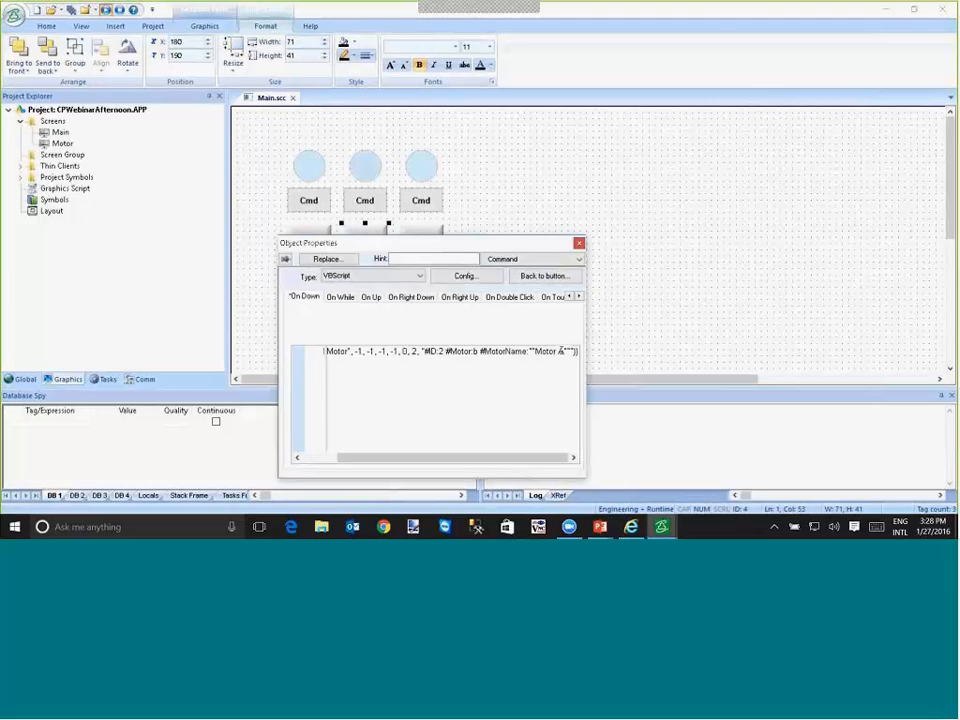
click(564, 351)
key(BackSpace)
text(B)
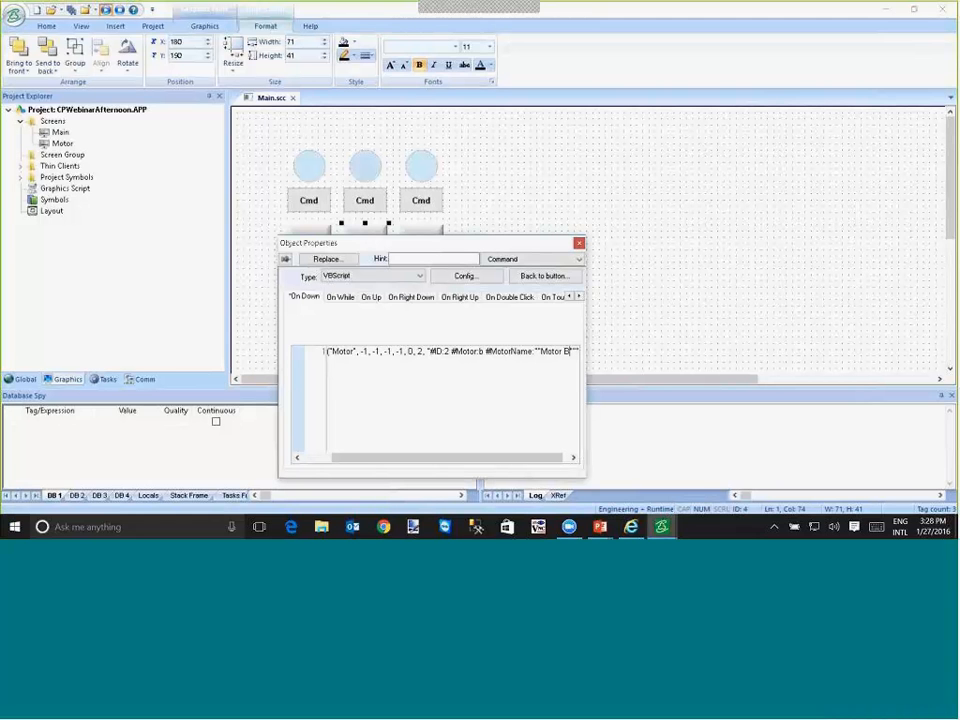
key(End)
key(BackSpace)
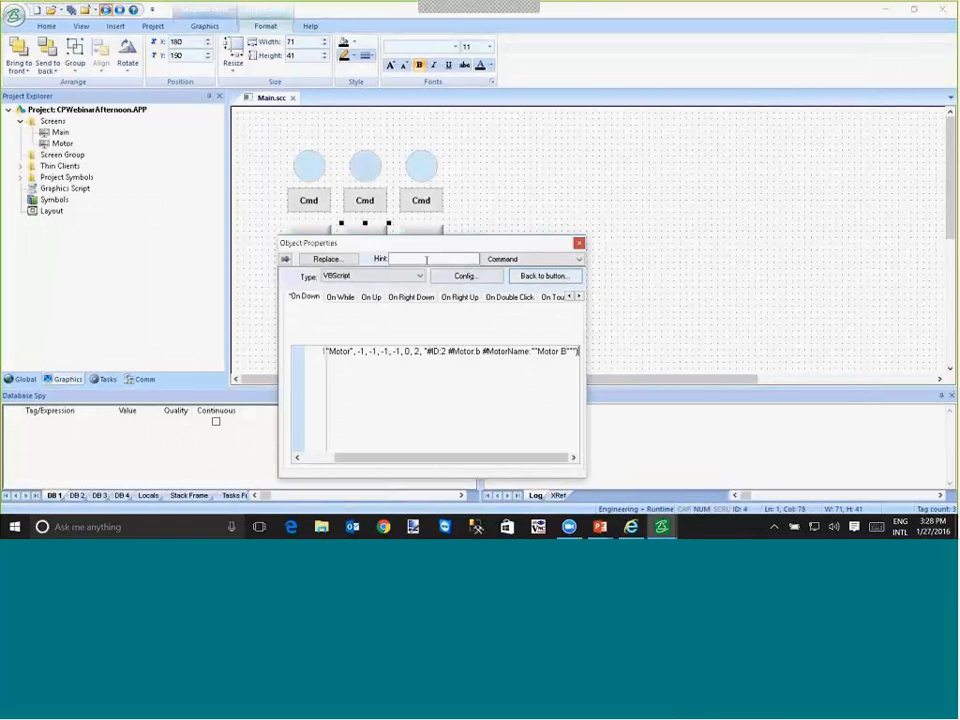
- Replace the ending of the C button's $Open script with the copied MotorName parameter after #Motor:c and change it to ""Motor C""
click(421, 234)
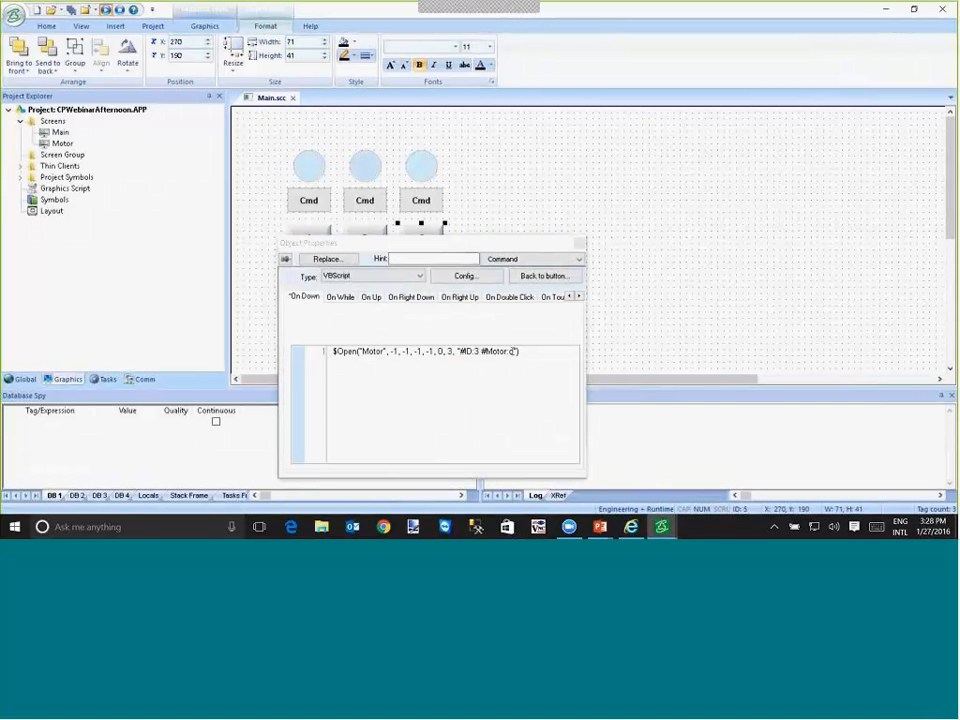
click(514, 351)
double_click(515, 351)
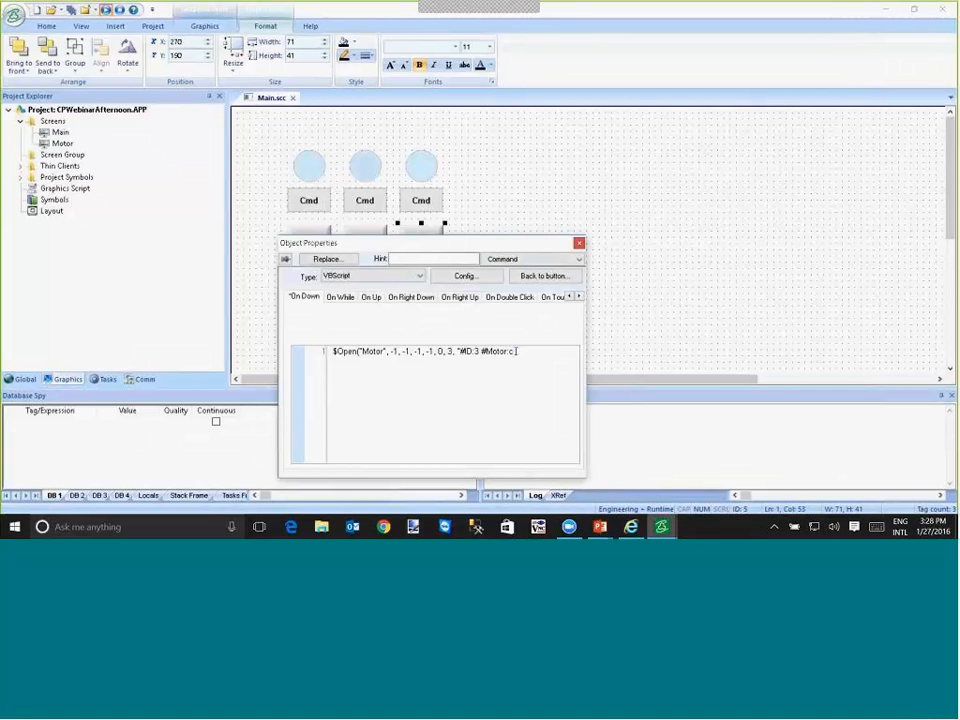
text(#MotorName:""Motor A"""))
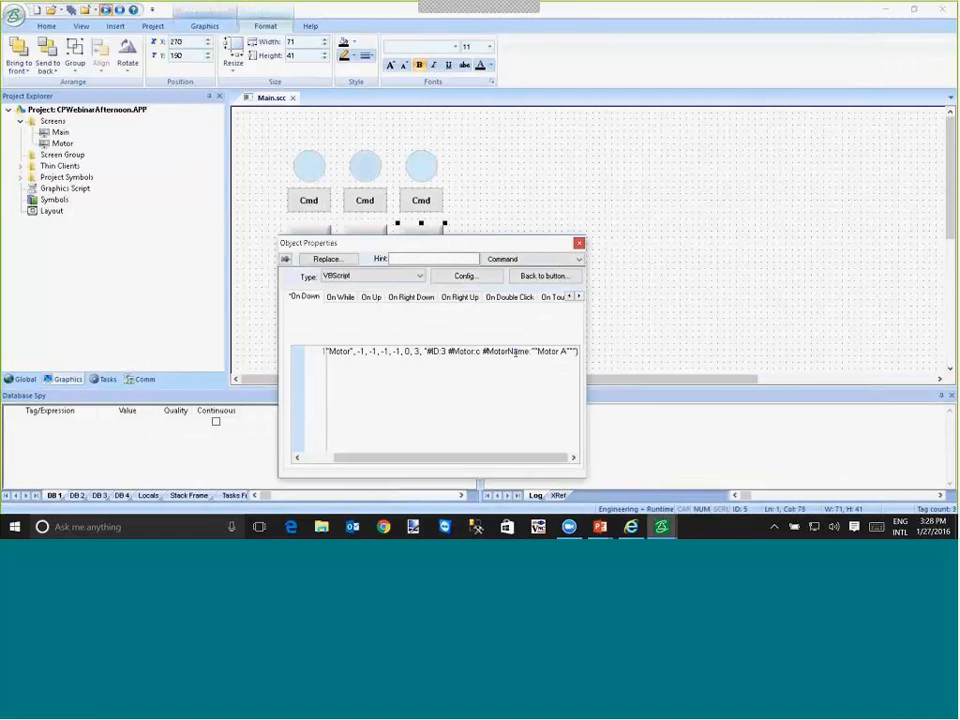
click(566, 351)
key(BackSpace)
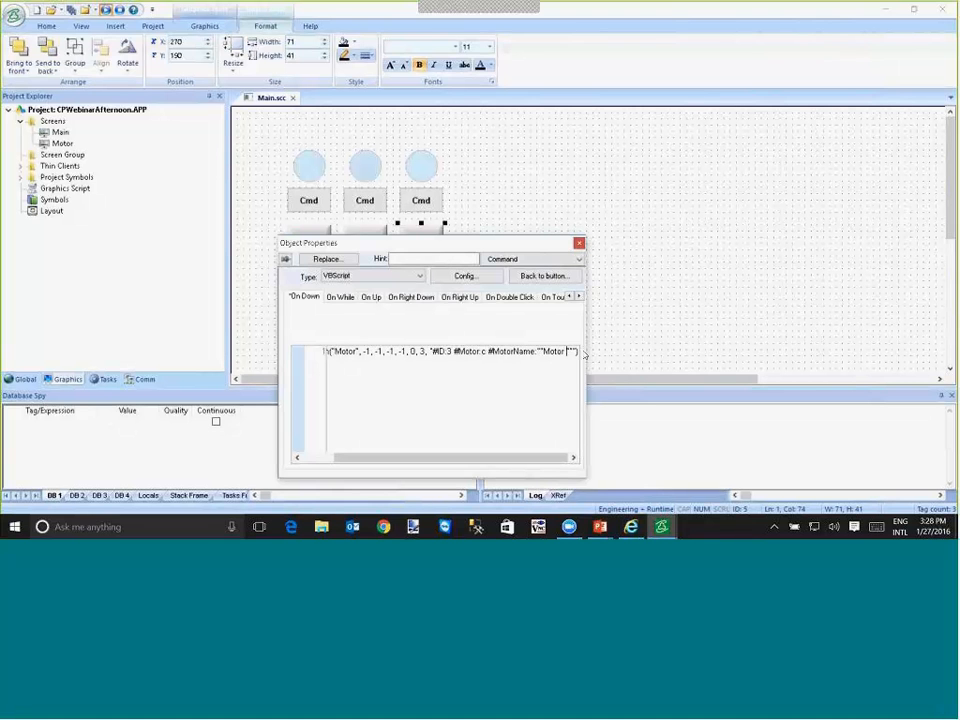
text(C)
click(521, 208)
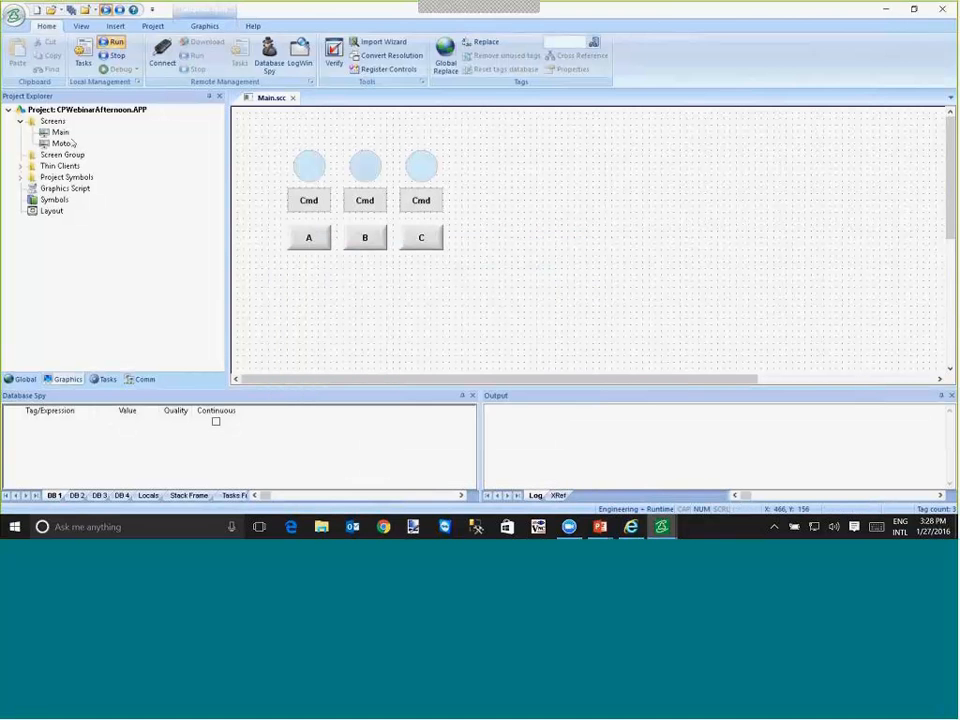
- Open the Motor screen and add {#MotorName:""} as a second line in the caption of the ID text rectangle
double_click(60, 145)
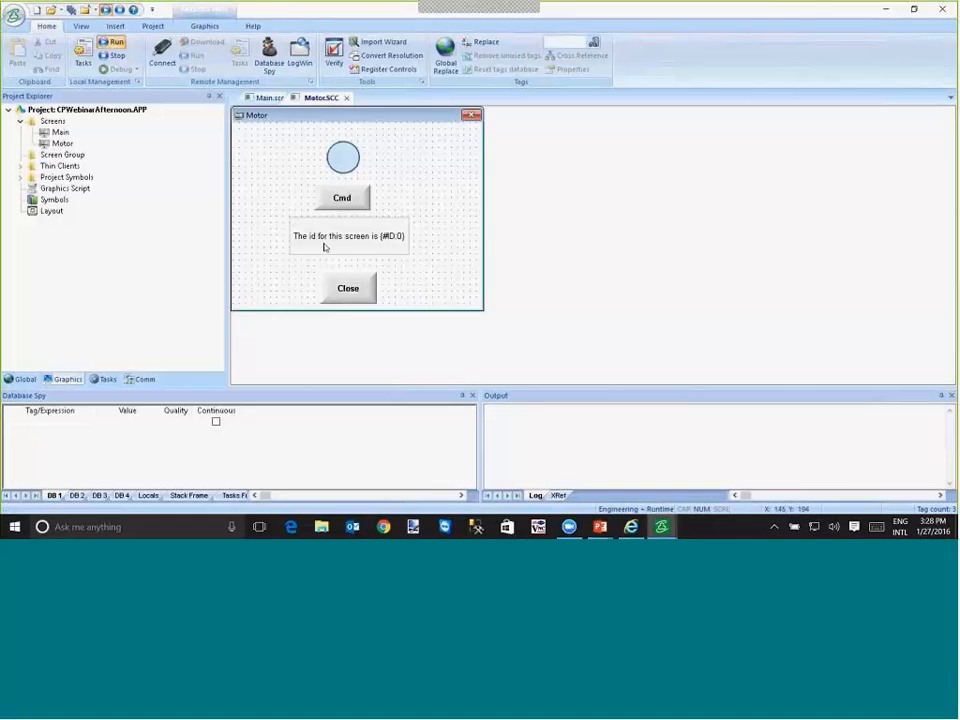
double_click(326, 246)
click(381, 358)
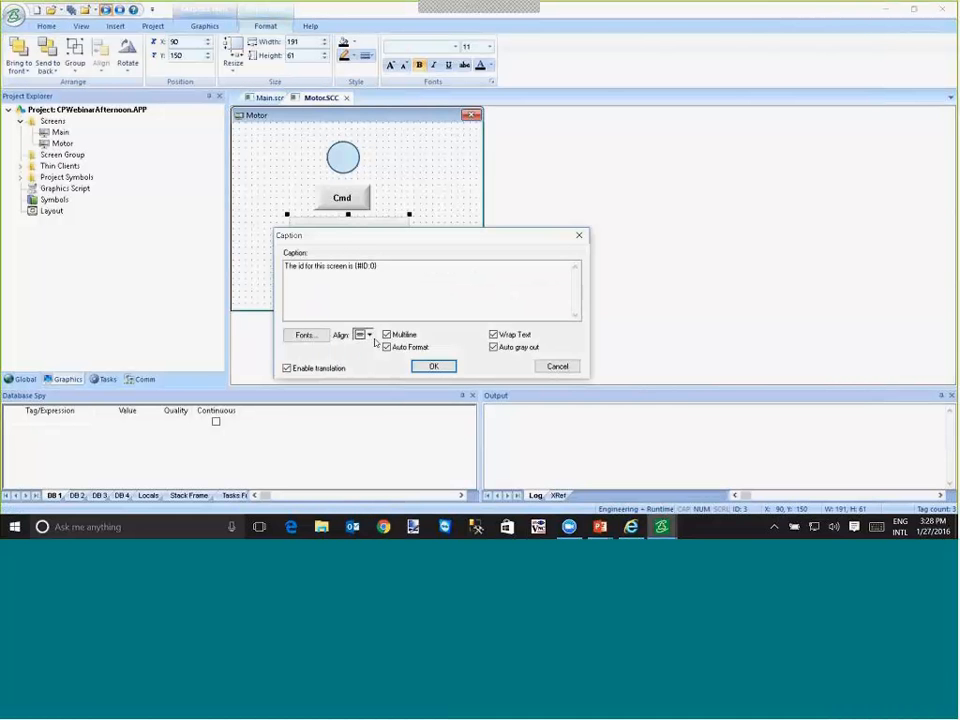
key(Return)
text($)
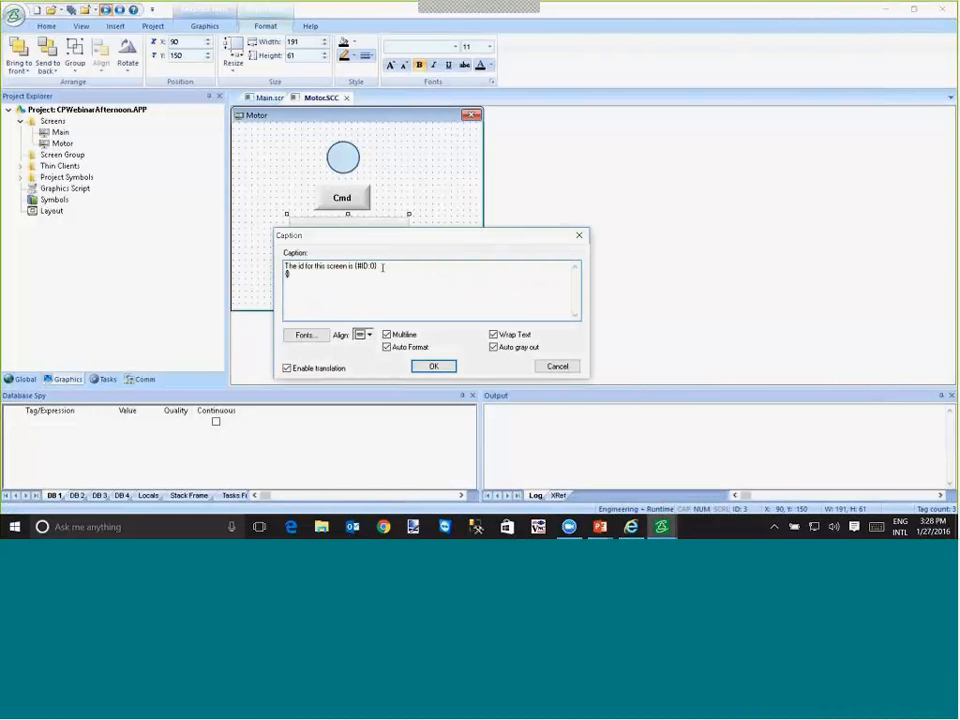
text(#MotorName}:"")
click(434, 366)
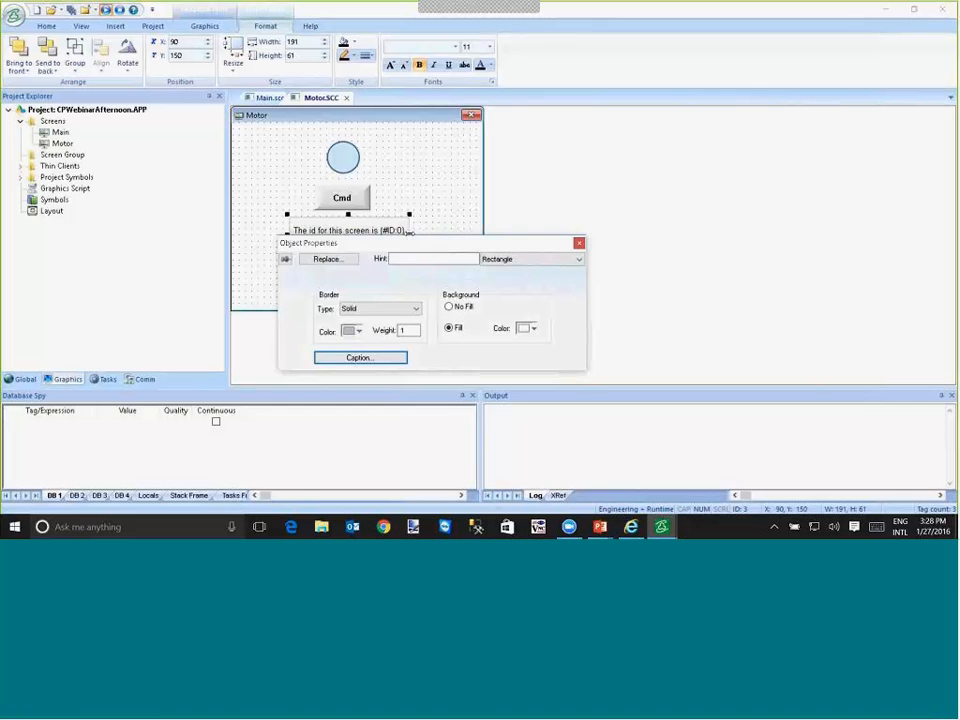
- Widen the caption rectangle on both sides to a width of 331 starting at X 30, and save the Motor screen
drag(408, 236, 459, 234)
drag(285, 232, 250, 233)
click(72, 9)
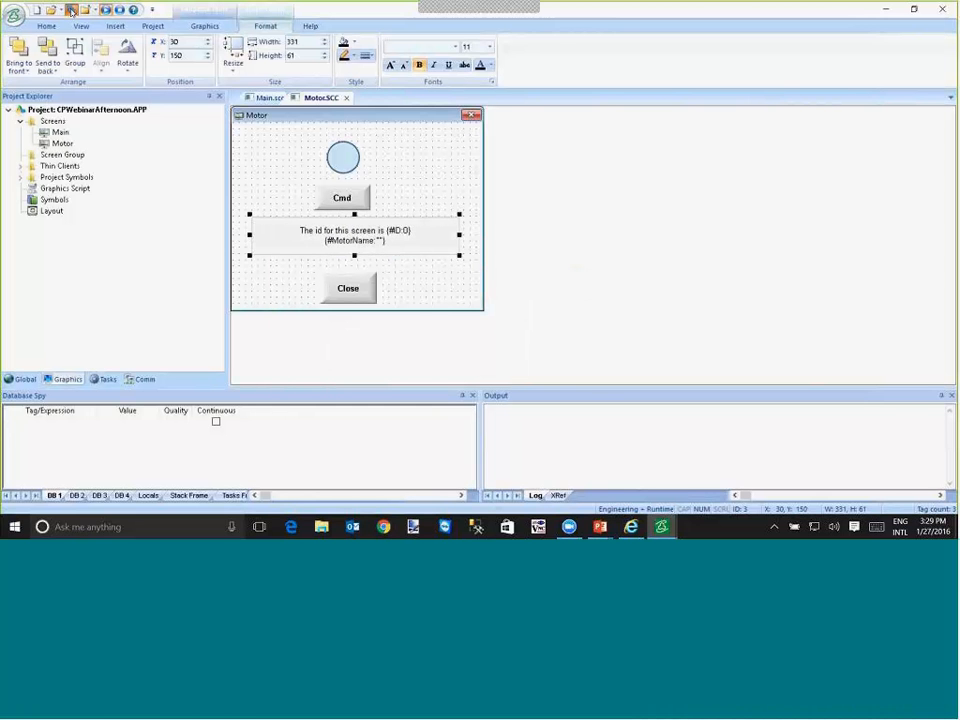
- Switch to the running project, open the Motor popups for A, B and C, and arrange them so they do not overlap
key(alt+Tab)
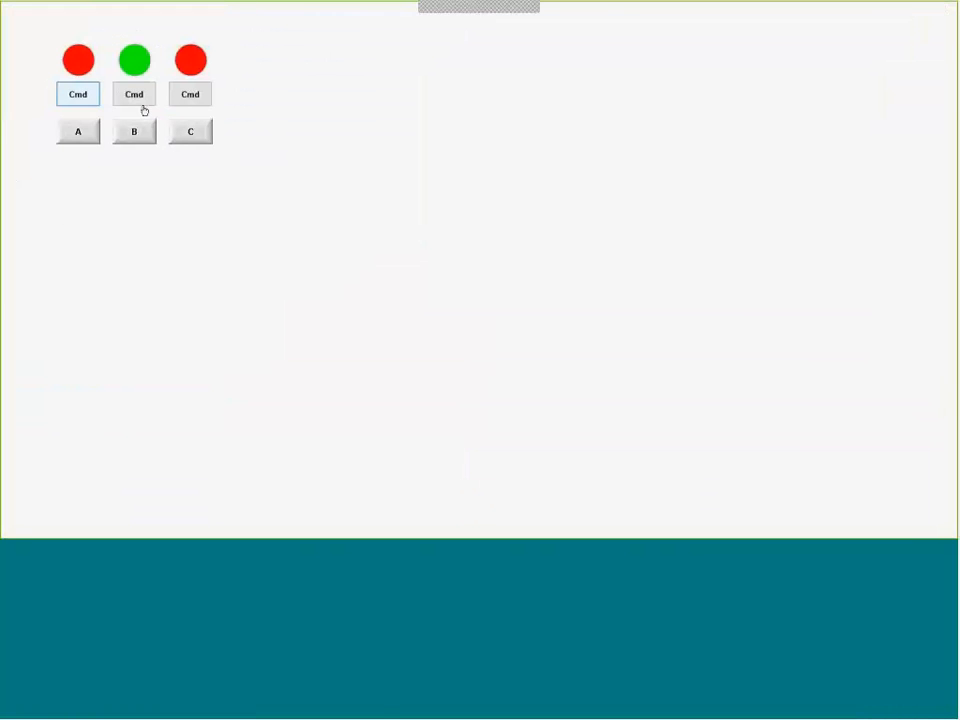
click(76, 132)
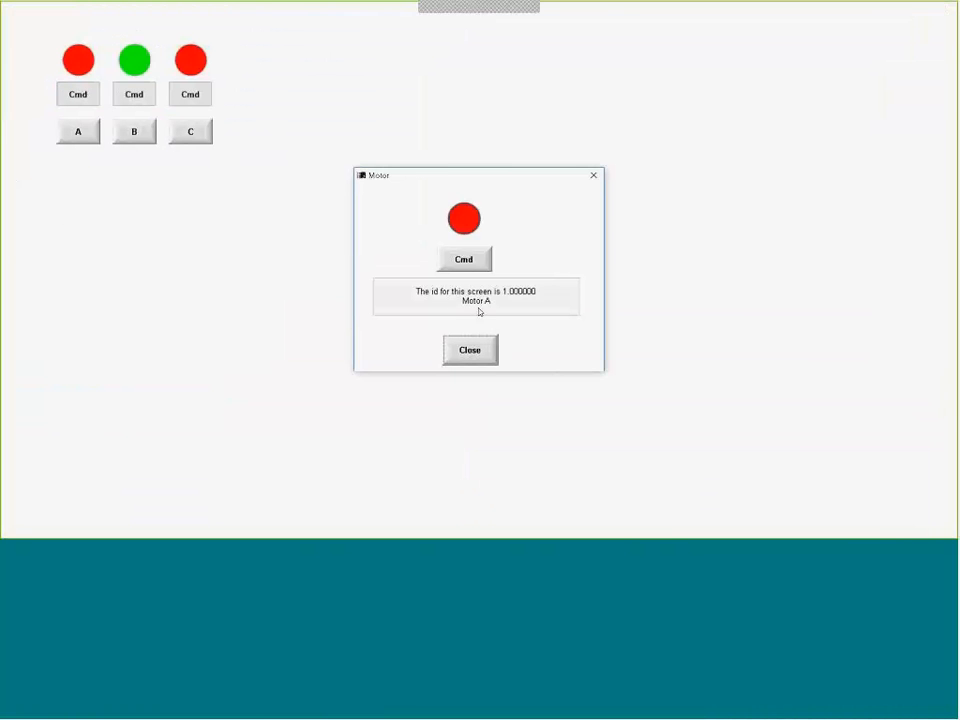
drag(469, 184, 404, 90)
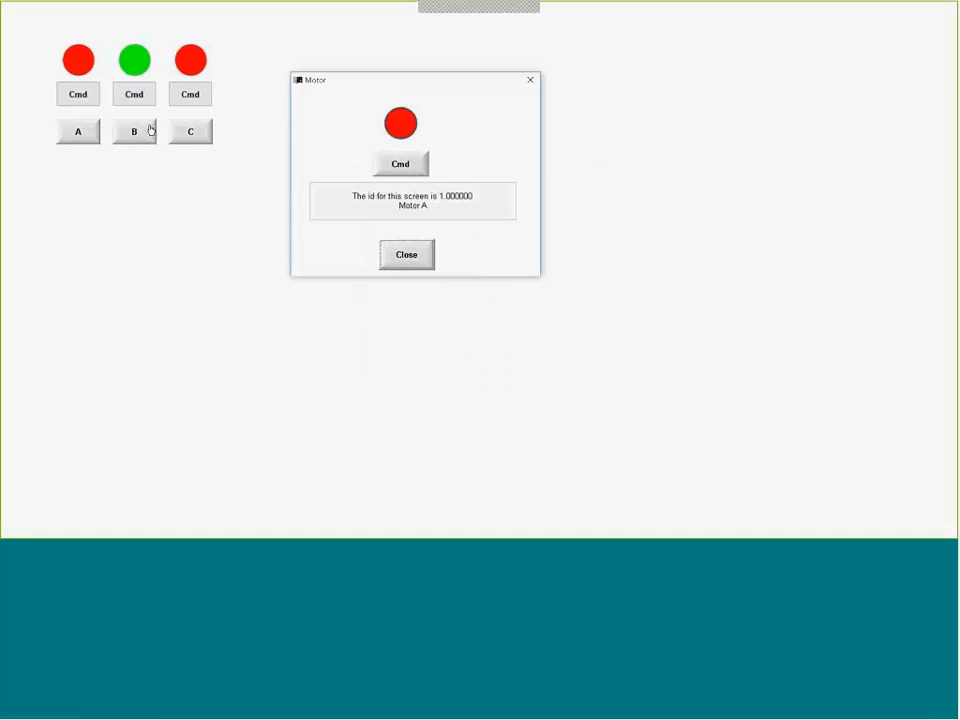
click(145, 128)
drag(445, 177, 658, 69)
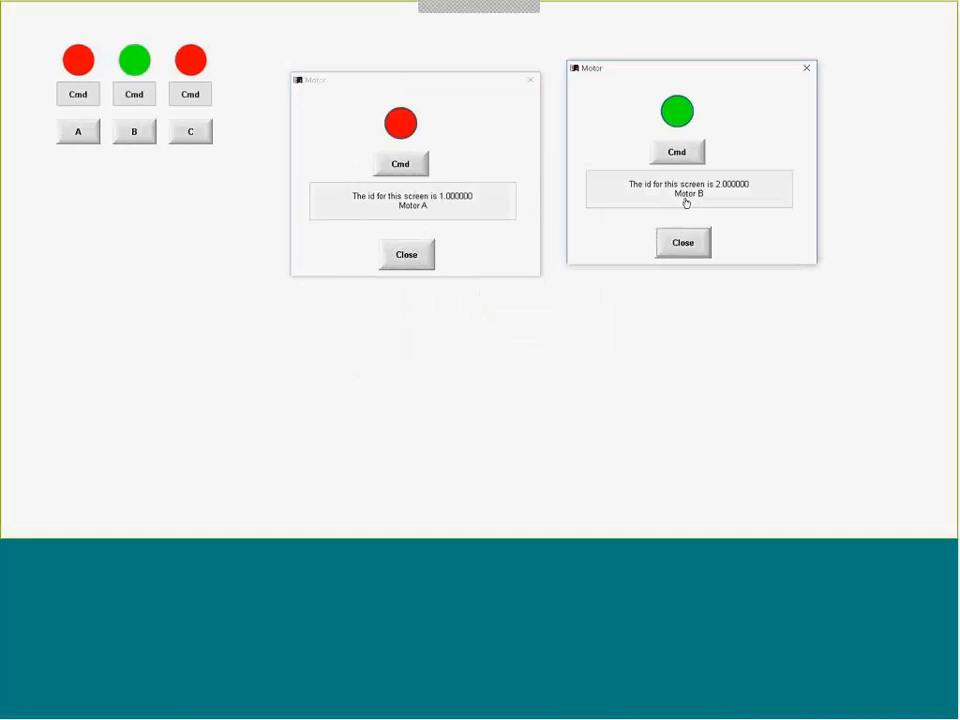
click(190, 131)
drag(510, 180, 667, 310)
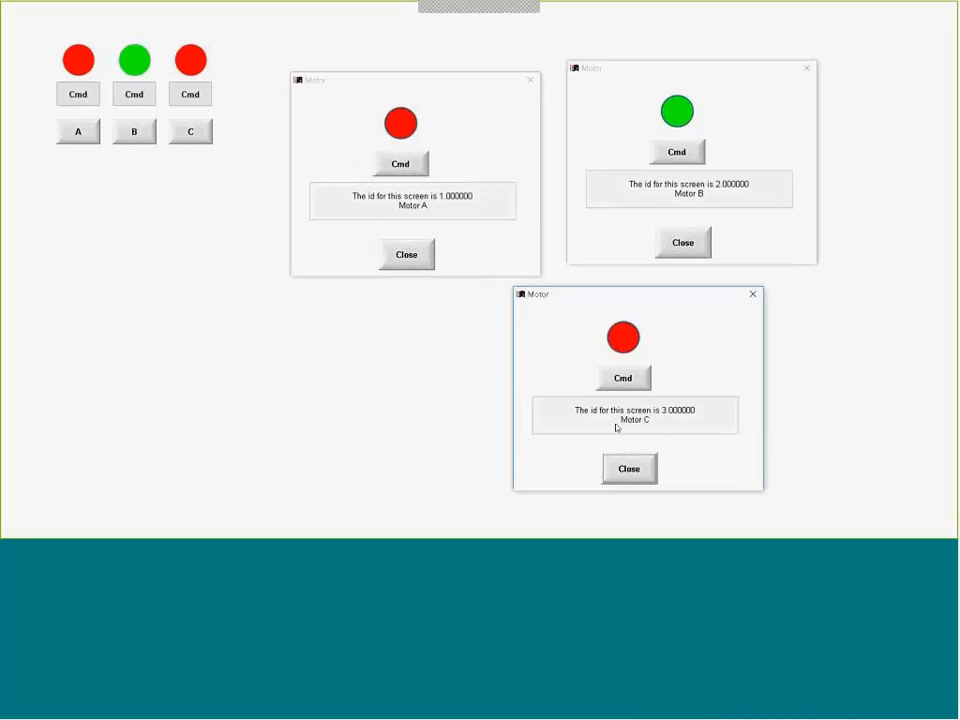
- Test the Cmd buttons in the Motor A, Motor B and Motor C popups by toggling each motor several times
click(412, 169)
click(412, 169)
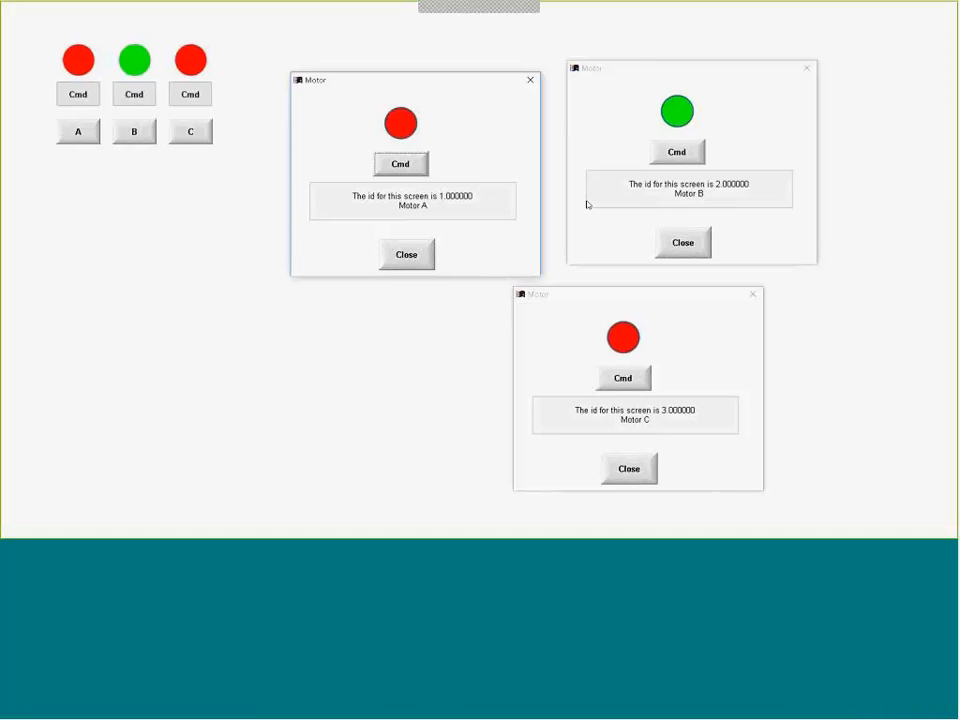
click(685, 157)
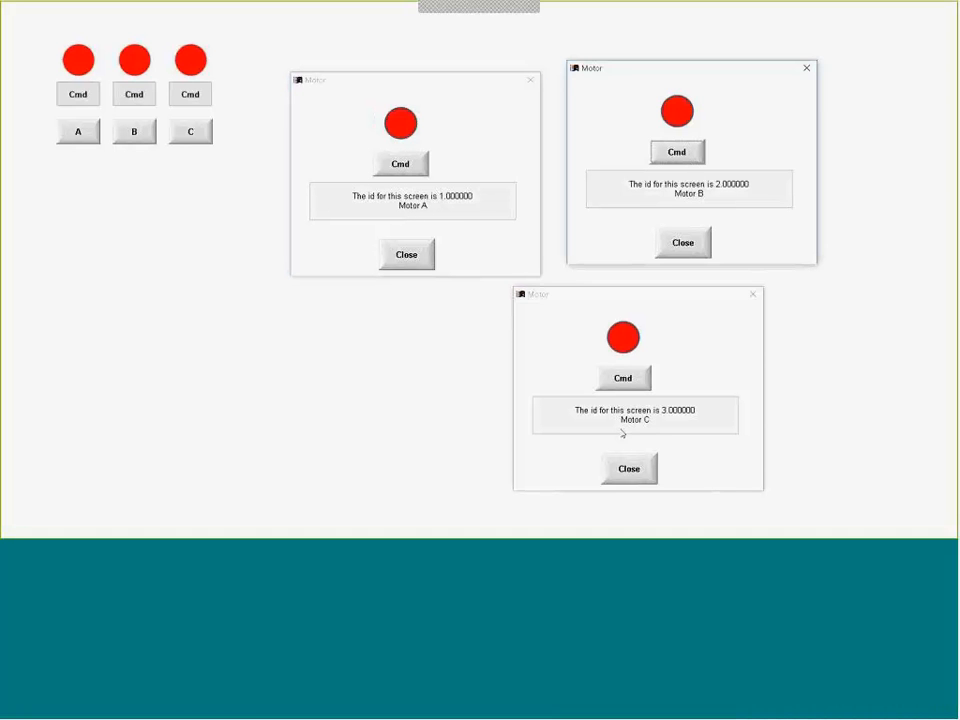
click(623, 378)
click(681, 156)
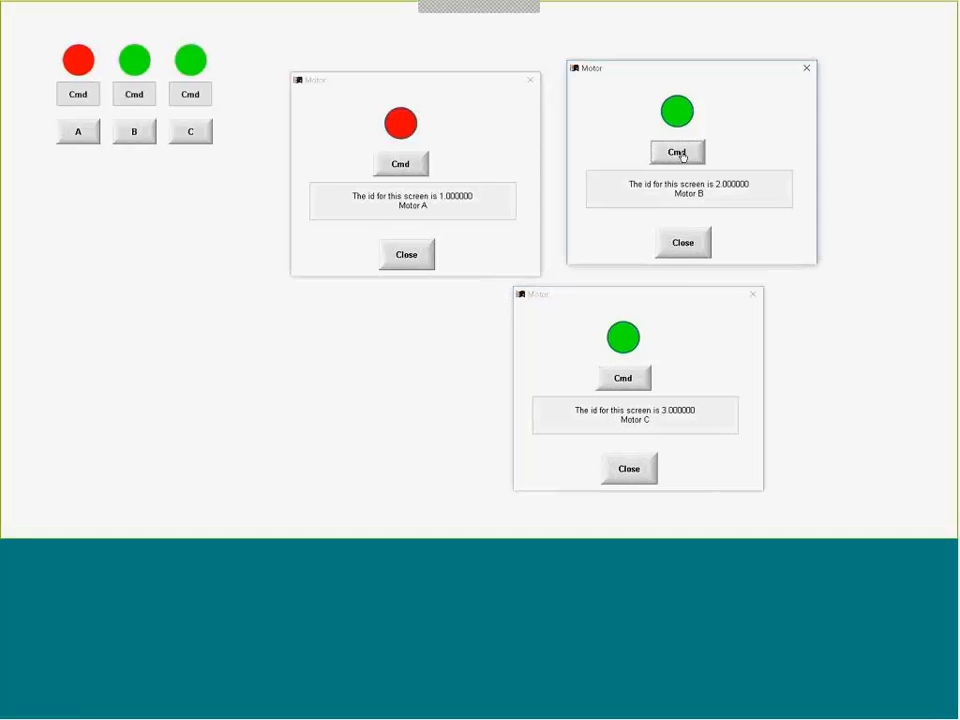
click(420, 166)
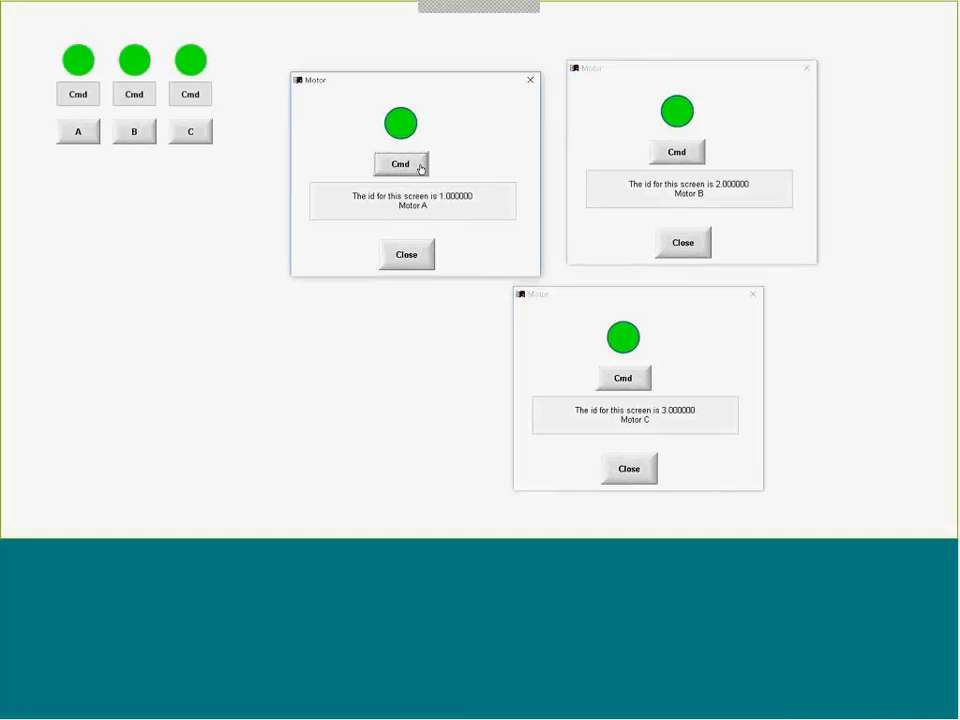
click(420, 166)
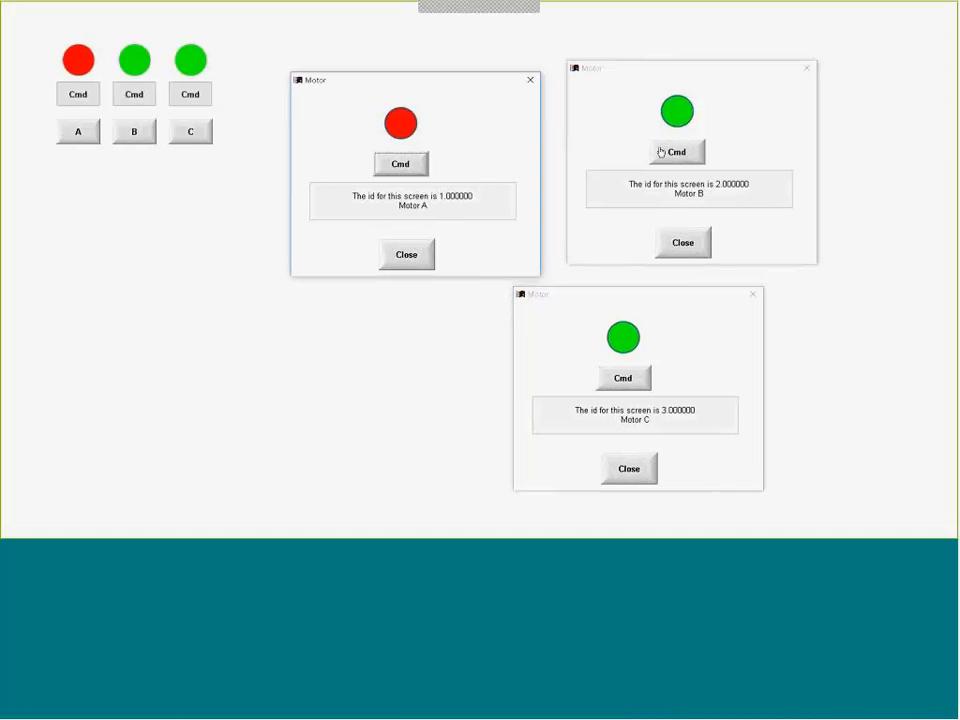
click(664, 153)
click(620, 384)
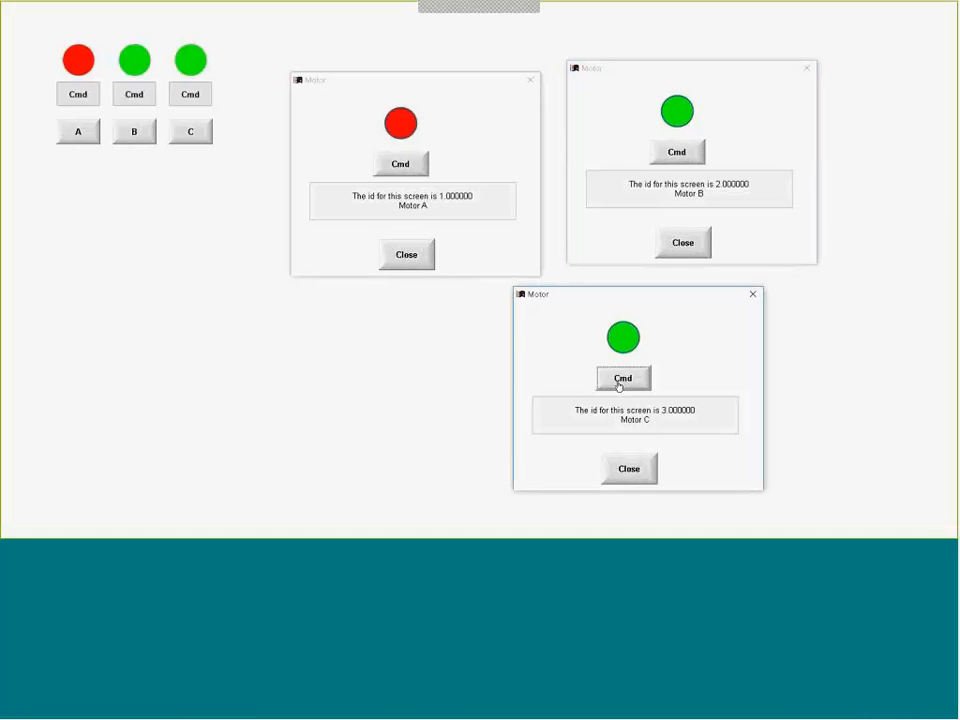
- Close the C, B and A Motor popups with their own Close buttons and return to the Motor screen editor
click(616, 476)
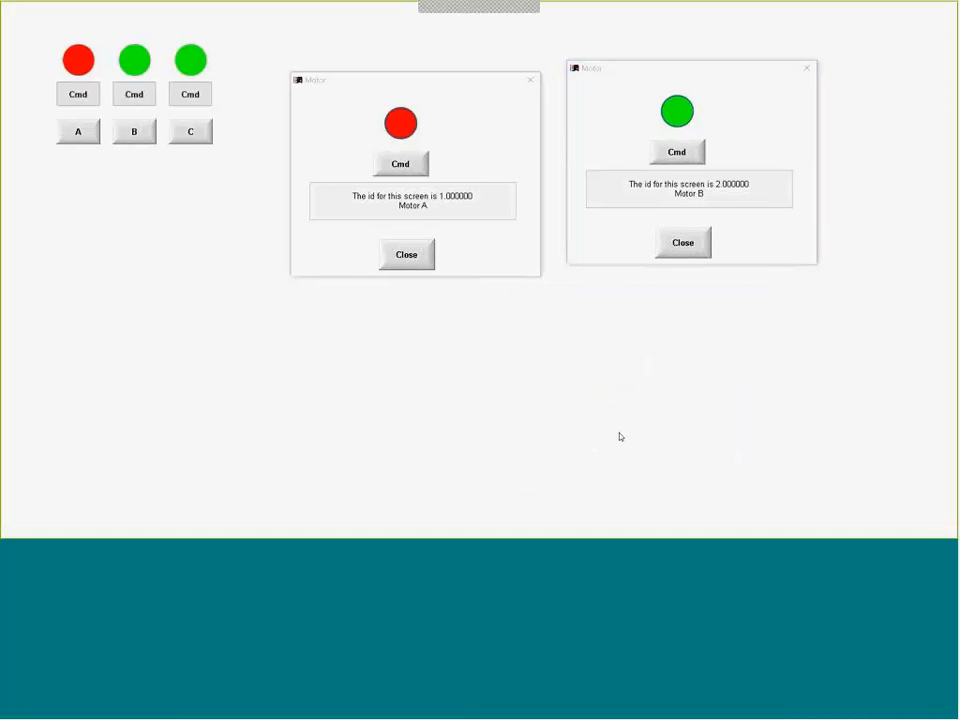
click(671, 249)
click(422, 256)
key(alt+Tab)
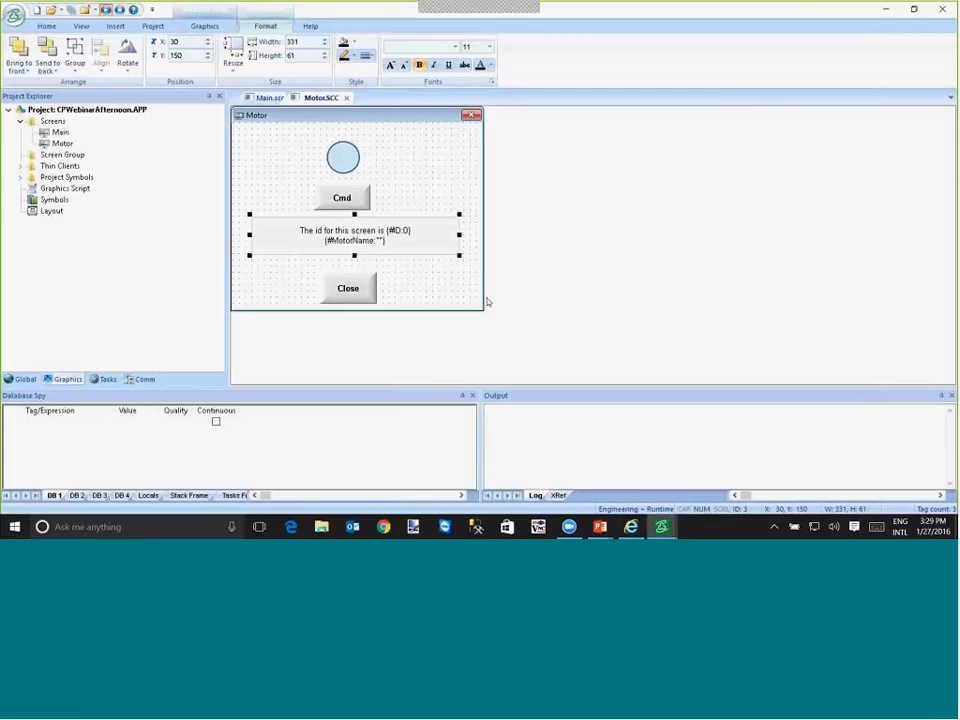
- Switch to the PowerPoint presentation and advance to the $Open() built-in function slide
key(alt+Tab)
key(alt+Tab)
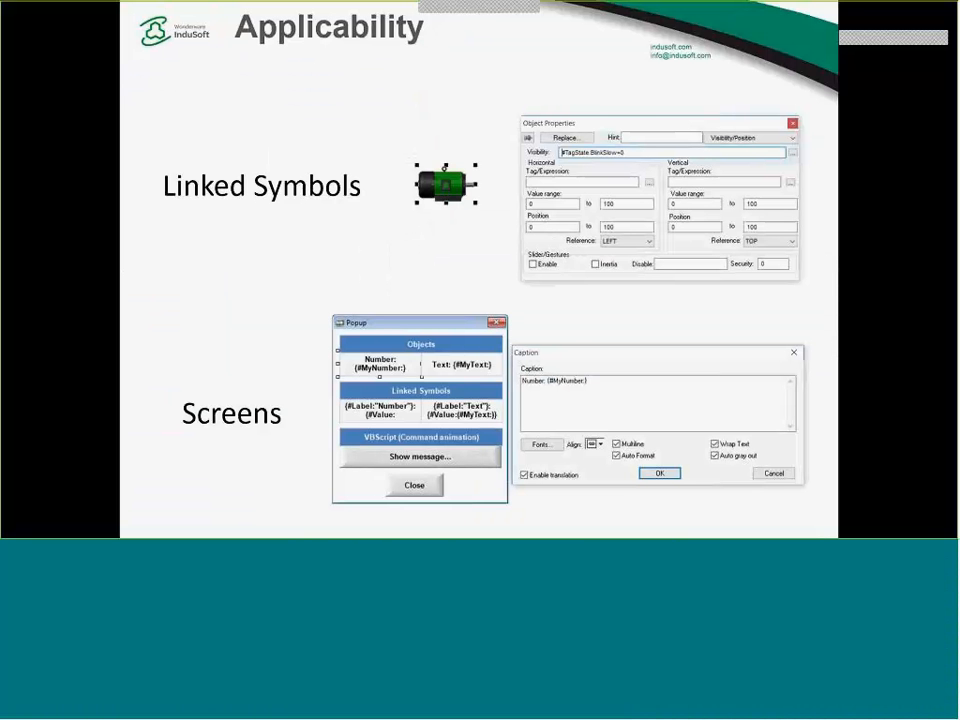
key(Right)
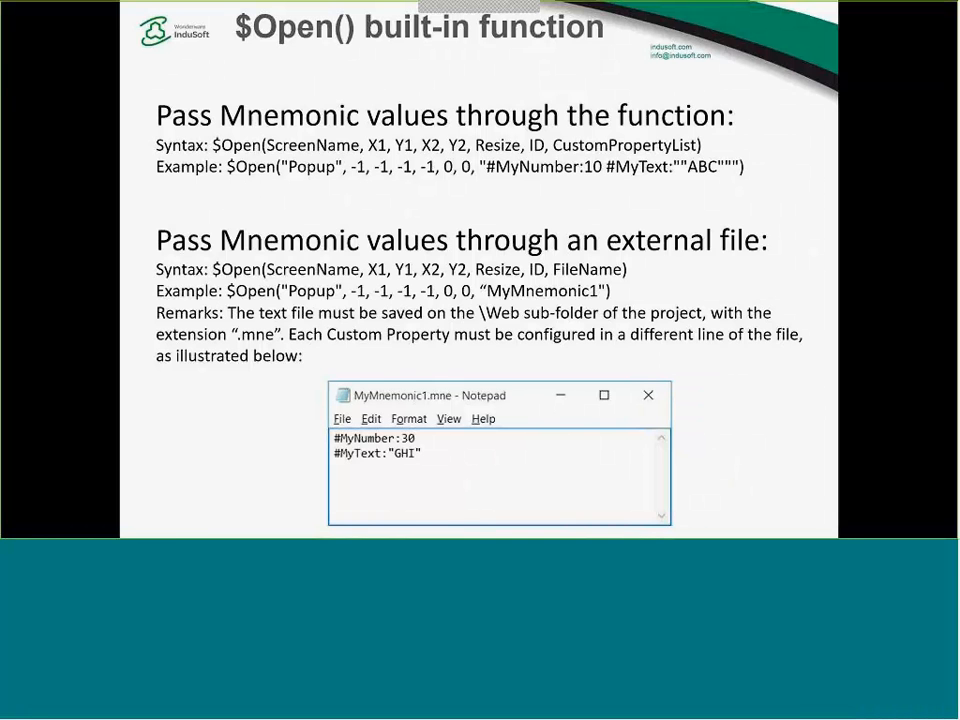
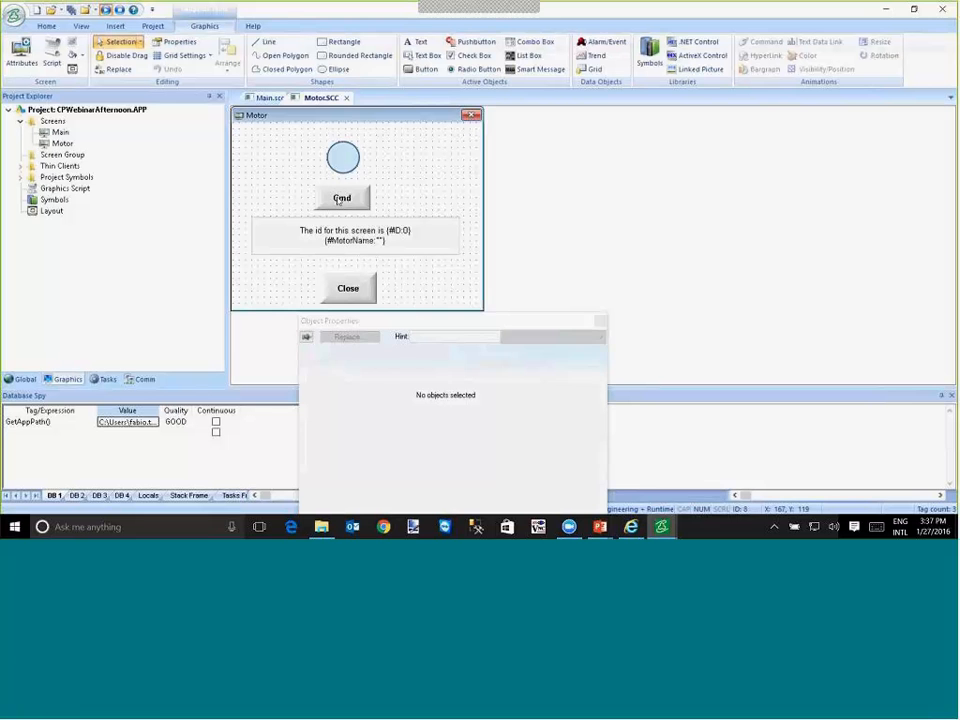
- Stretch the ID and MotorName caption rectangle on the Motor screen downward to a size of 331 by 81
click(338, 199)
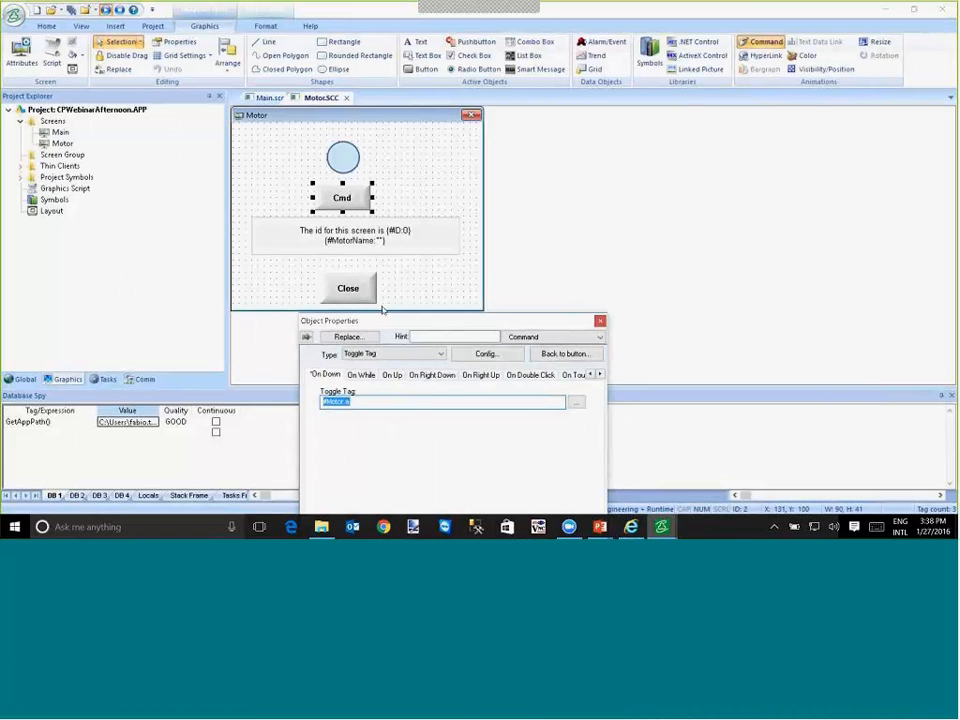
click(366, 253)
drag(354, 256, 354, 268)
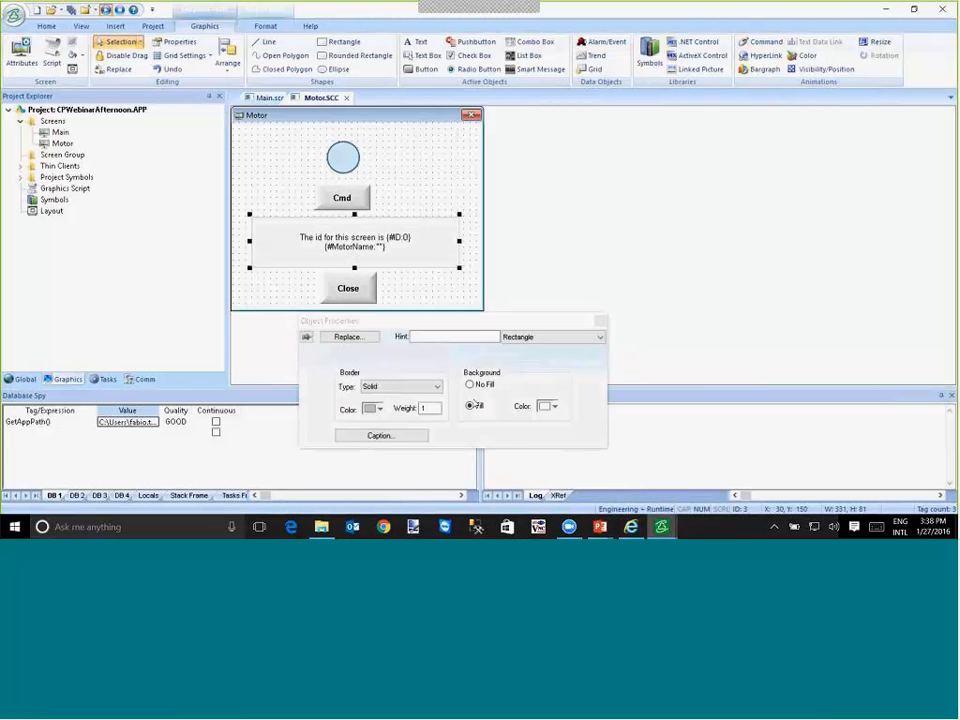
- Add a third line {#Motor:a->TimeStamp} to the caption of the rectangle above the Close button and save the Motor screen
click(414, 440)
click(390, 359)
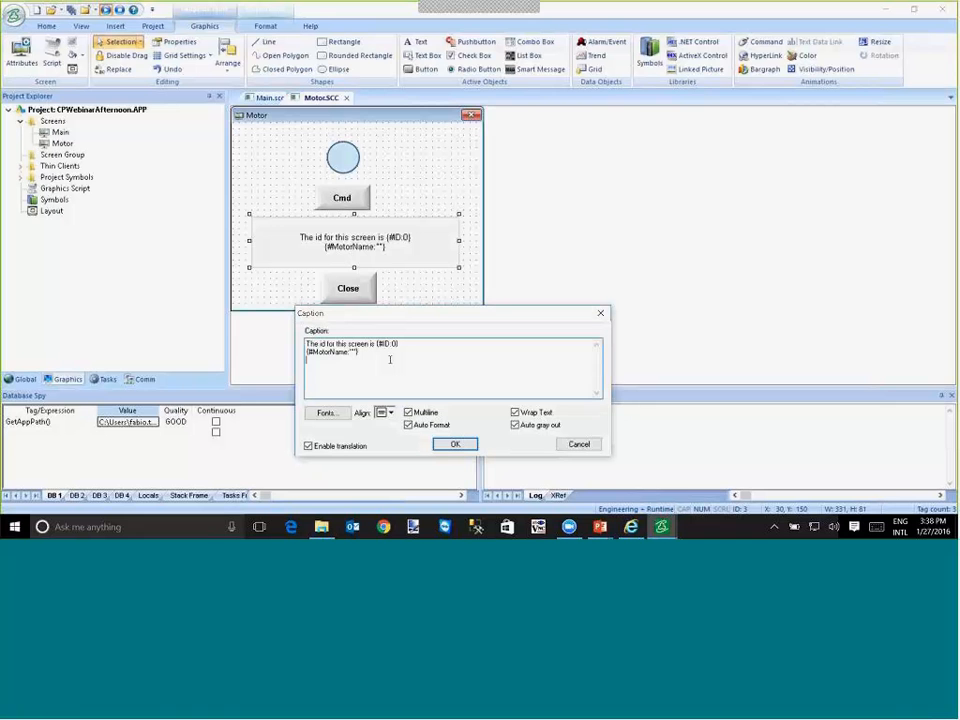
text(#Motor.a)
key(Home)
text({)
key(End)
text(})
text(->Tim)
text(eStamp)
click(460, 445)
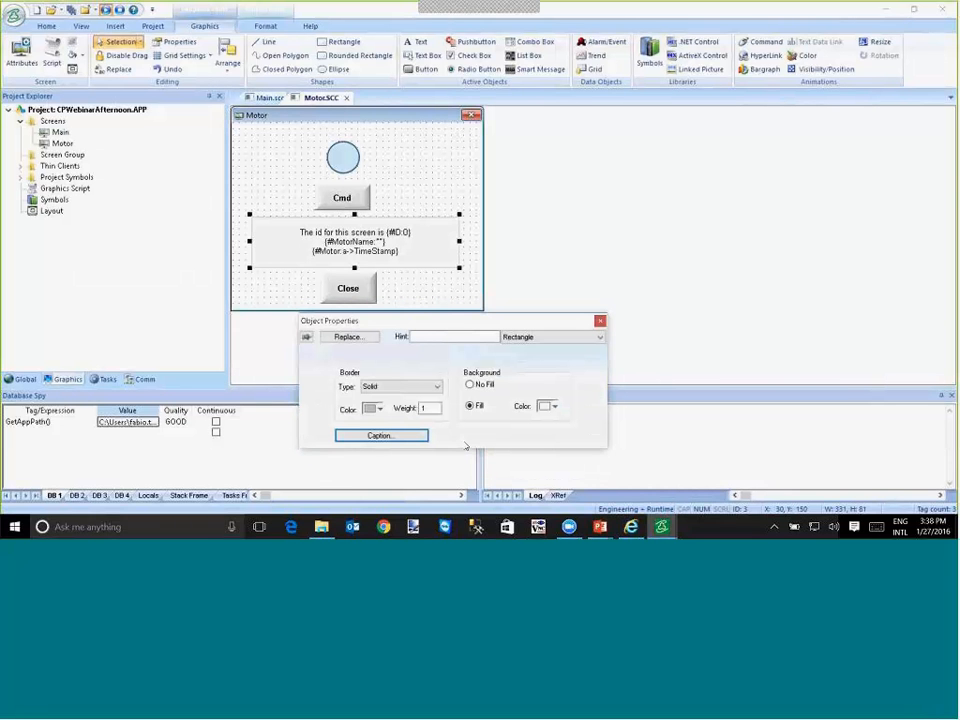
click(72, 11)
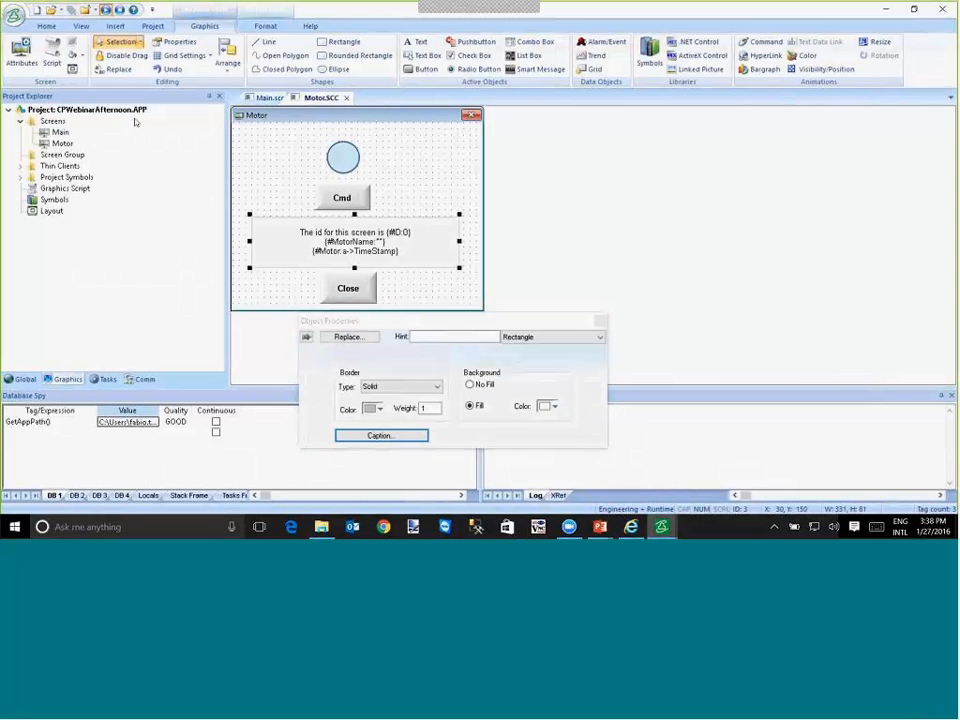
- Switch to the running project, open the Motor popups from the lower A, B and C buttons, and spread them apart
key(alt+Tab)
key(alt+Tab)
key(alt+Tab)
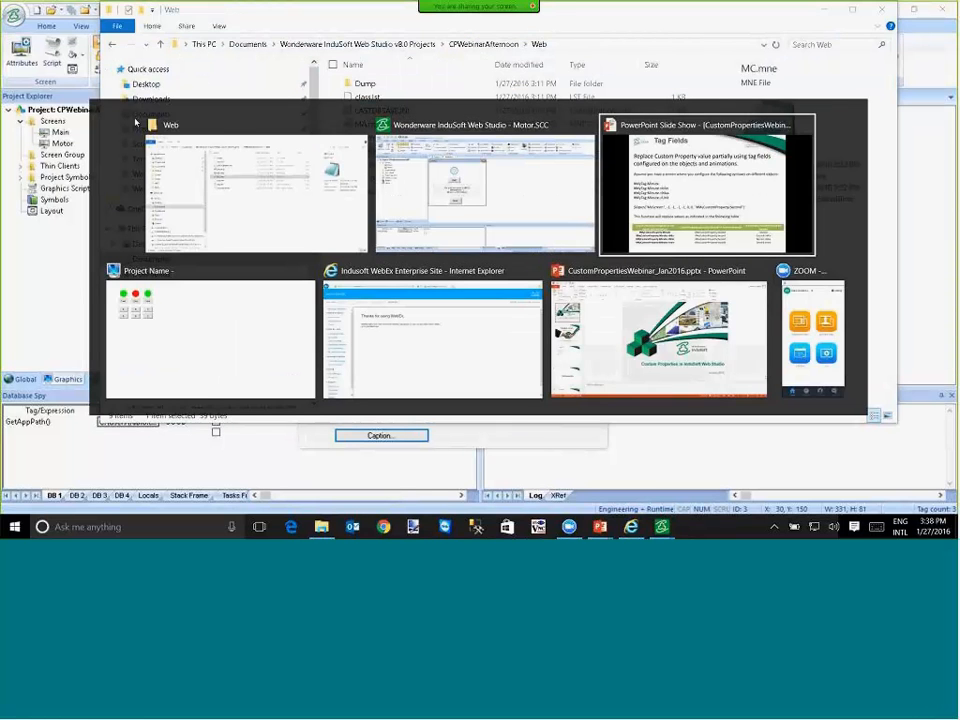
key(alt+shift+Tab)
key(alt+Tab)
key(alt+Tab)
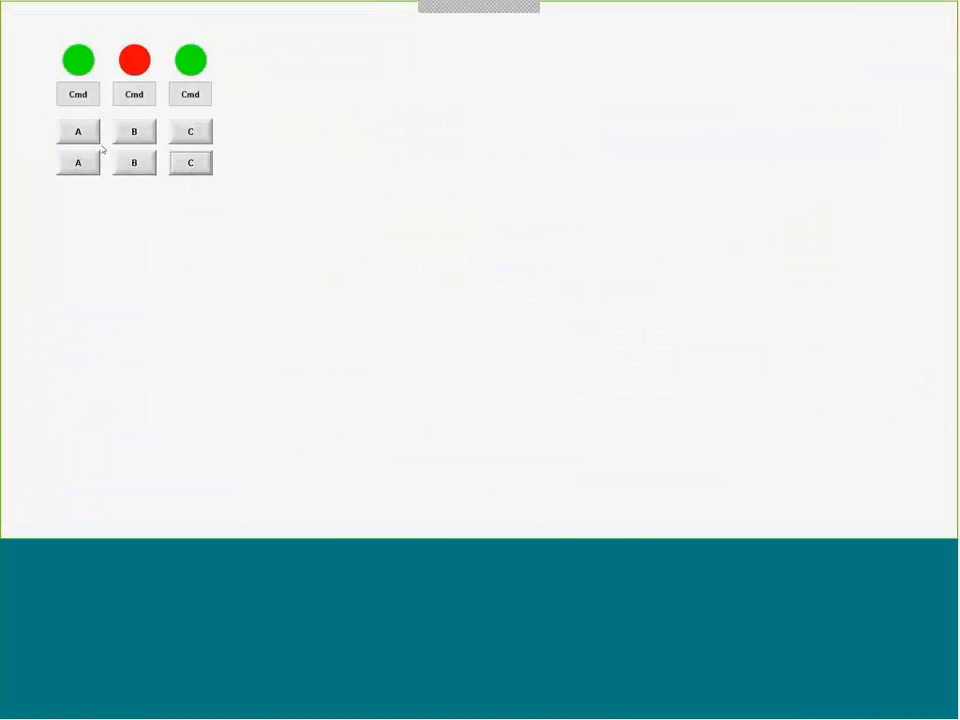
click(87, 161)
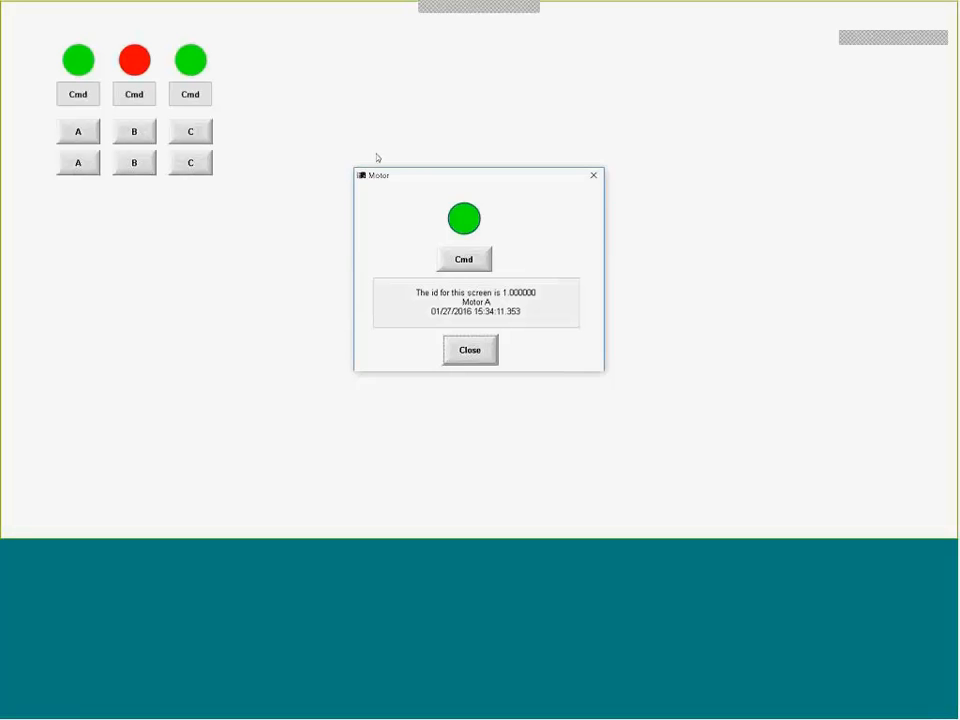
drag(405, 177, 347, 41)
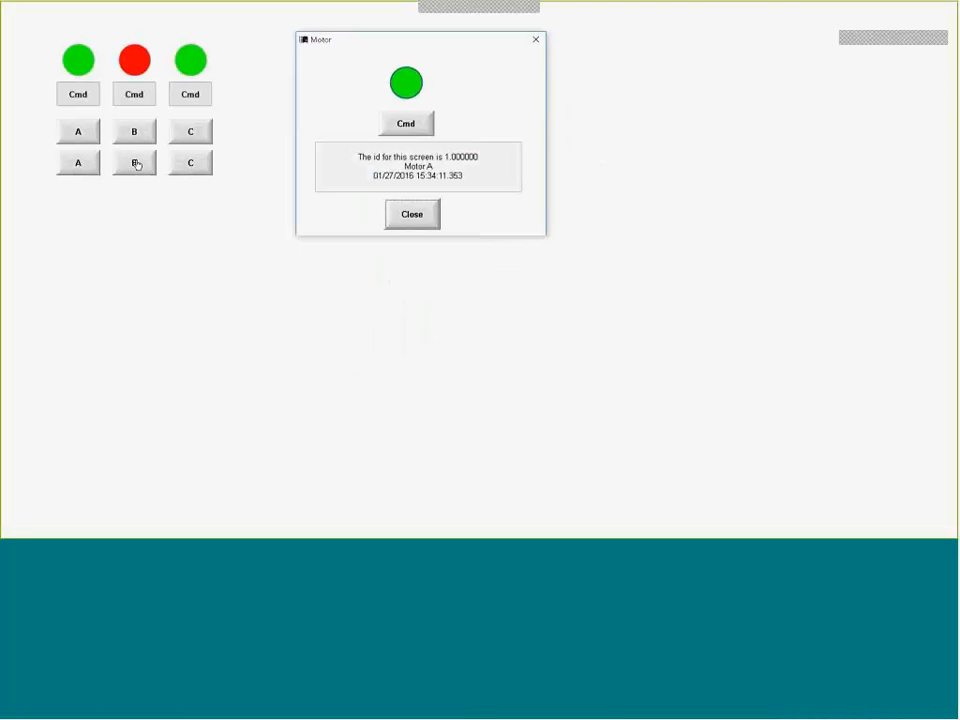
click(136, 164)
drag(409, 180, 622, 50)
click(190, 162)
drag(452, 180, 564, 271)
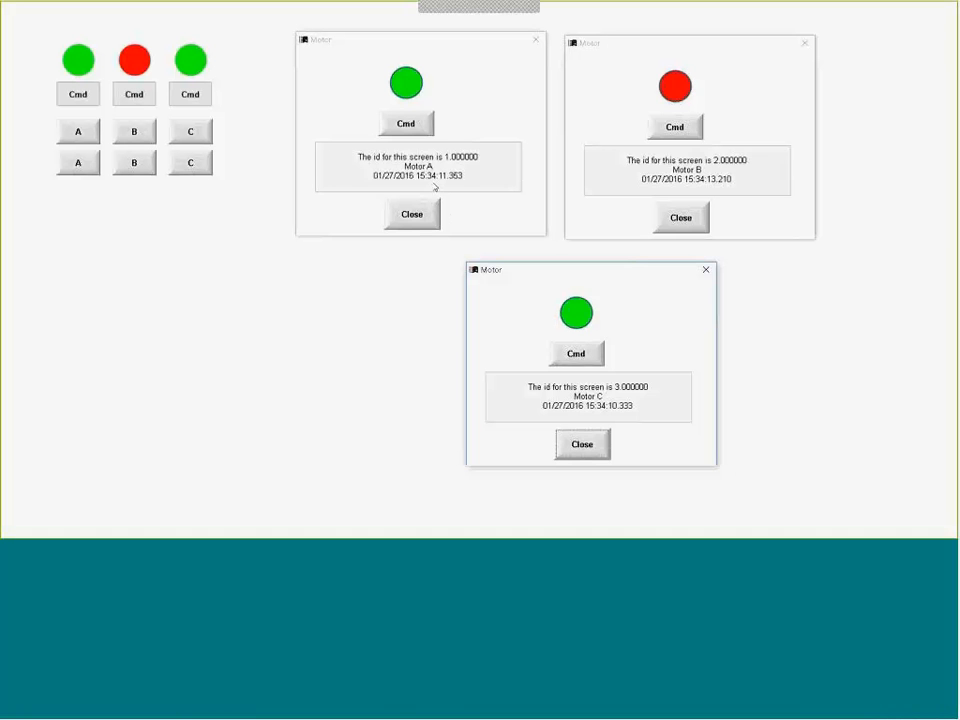
- Toggle motors A, B and C repeatedly with their popups' Cmd buttons to test the timestamp line
click(410, 125)
click(692, 135)
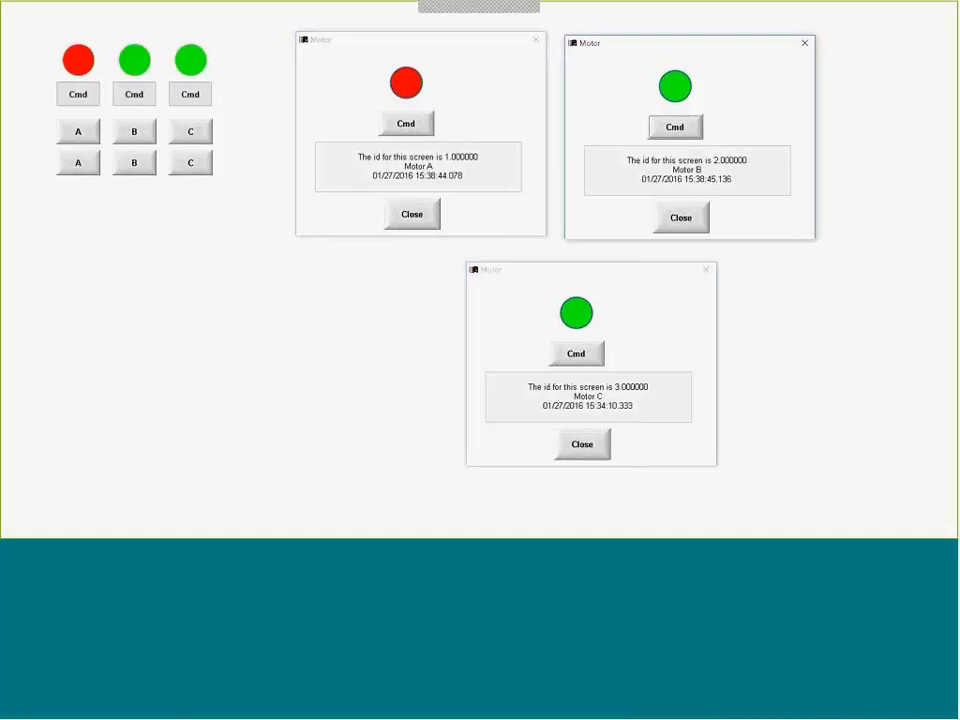
click(591, 360)
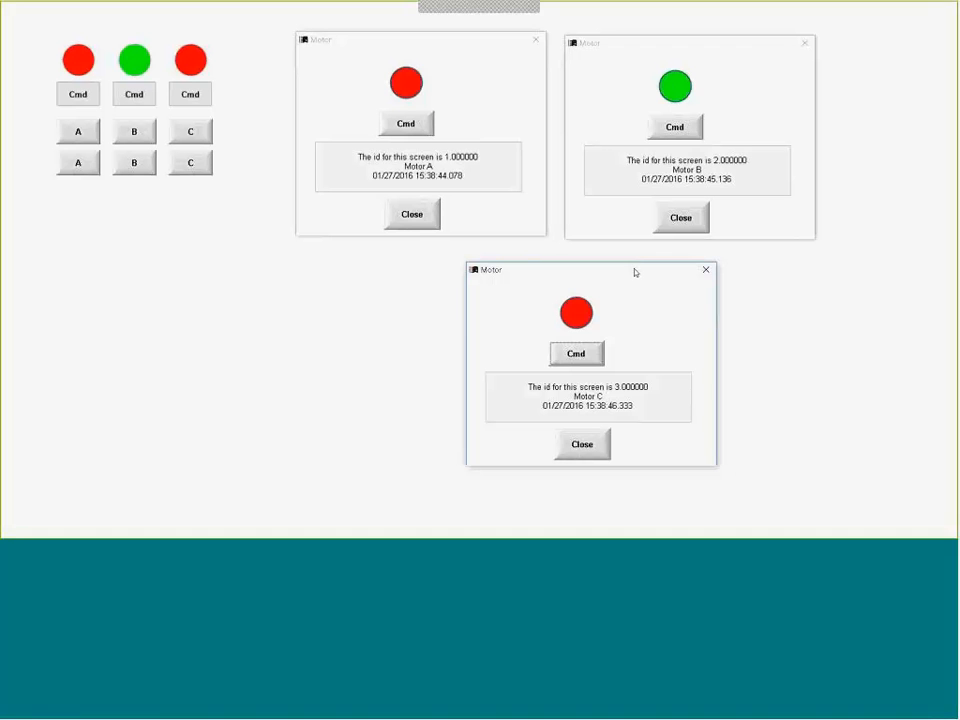
click(577, 354)
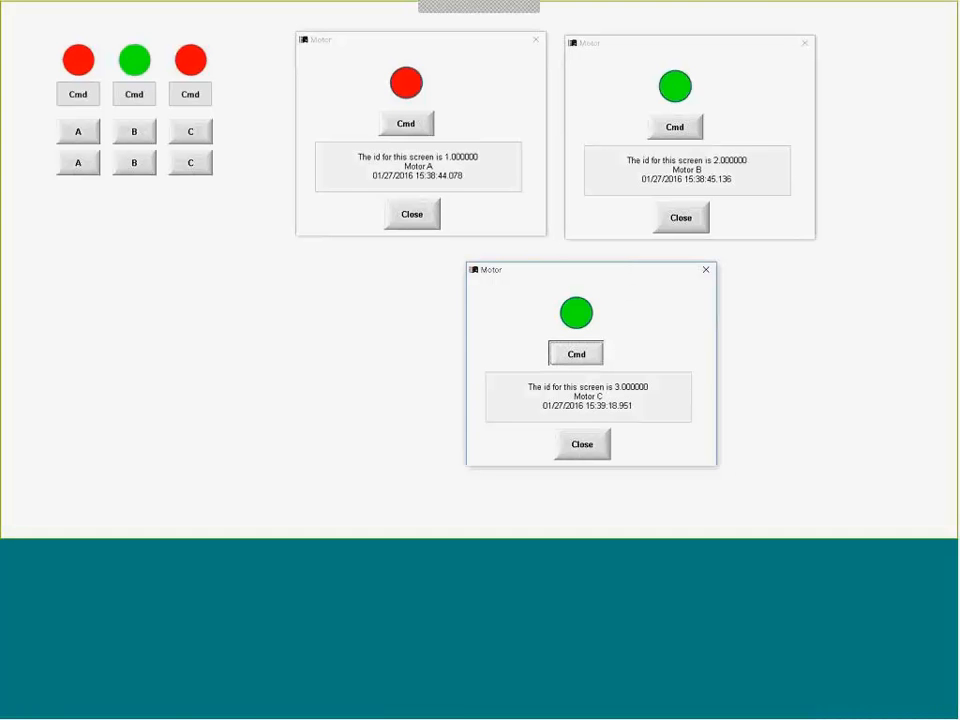
click(576, 354)
click(676, 128)
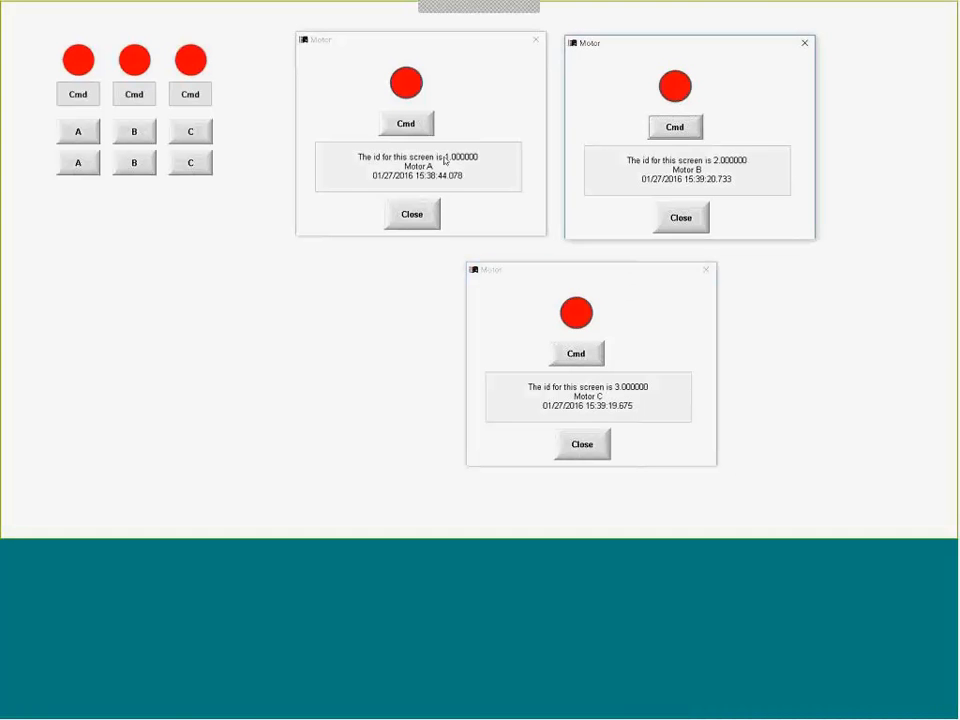
click(405, 124)
click(405, 124)
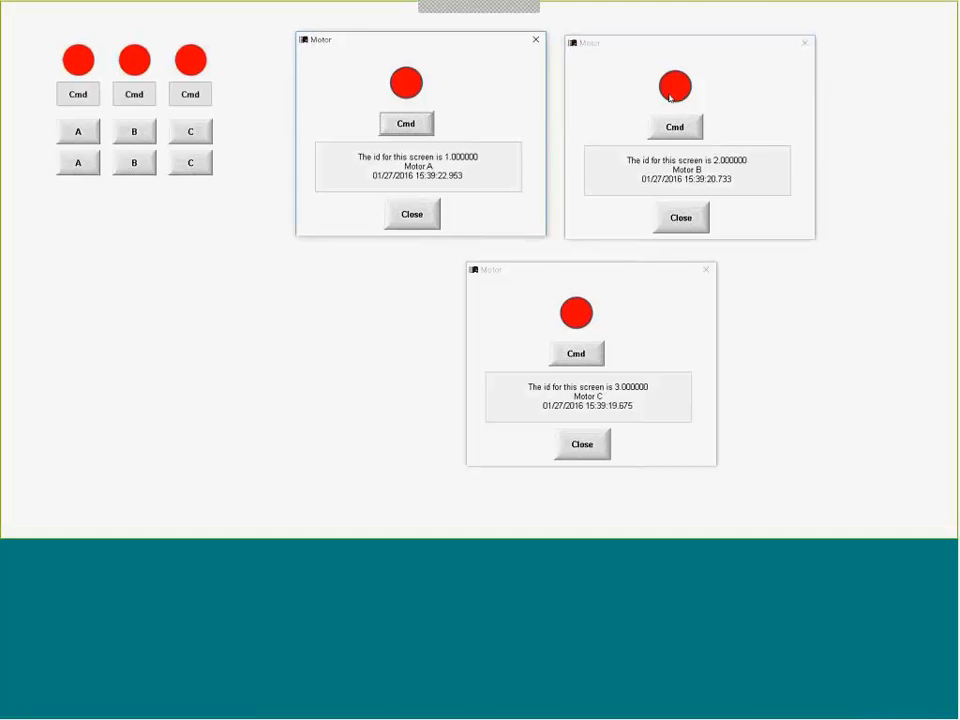
click(673, 127)
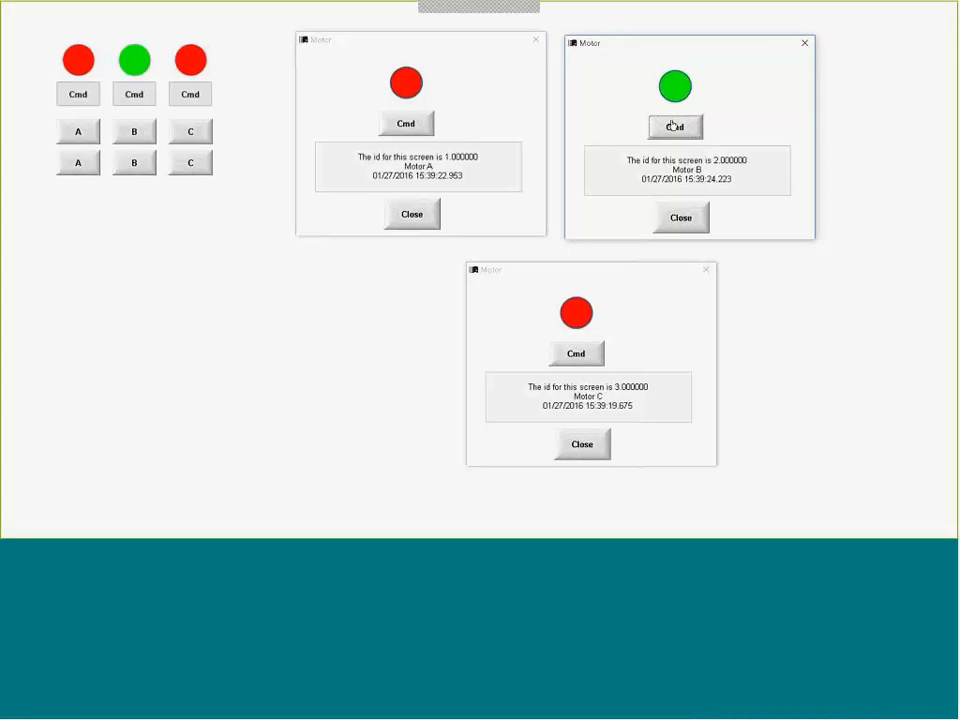
click(673, 126)
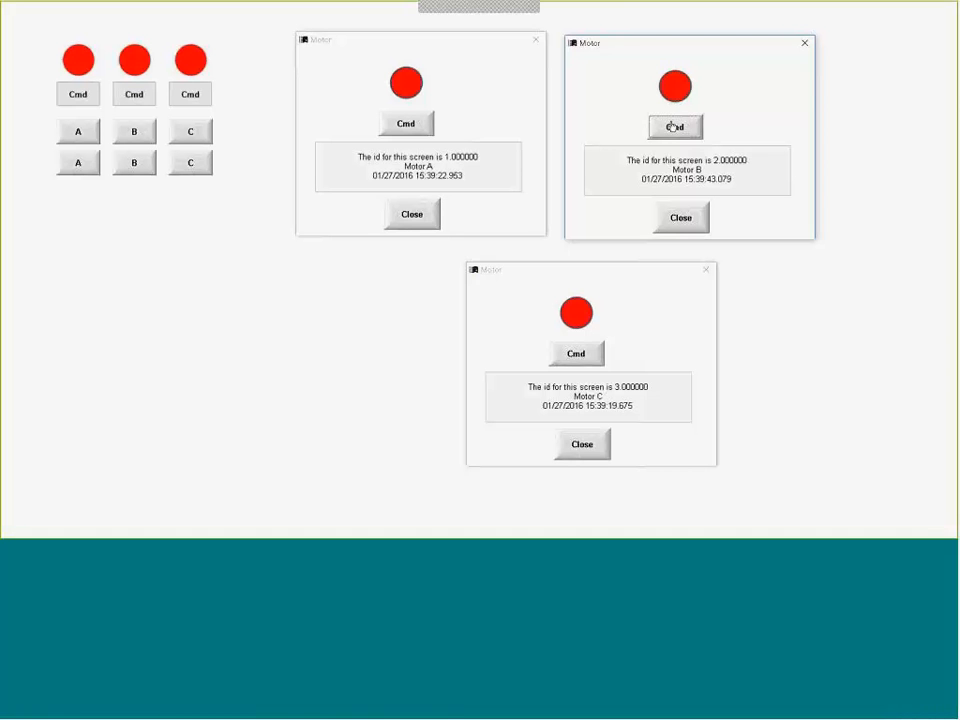
click(575, 352)
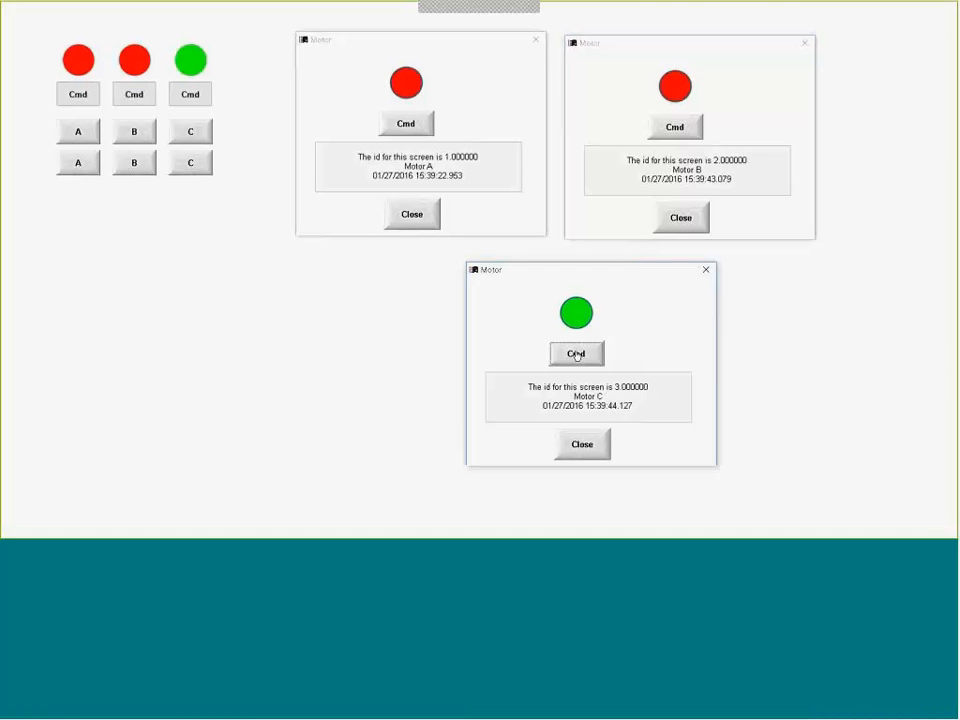
click(420, 126)
- Close the Motor A, Motor B and Motor C popups with their own Close buttons
click(412, 214)
click(695, 222)
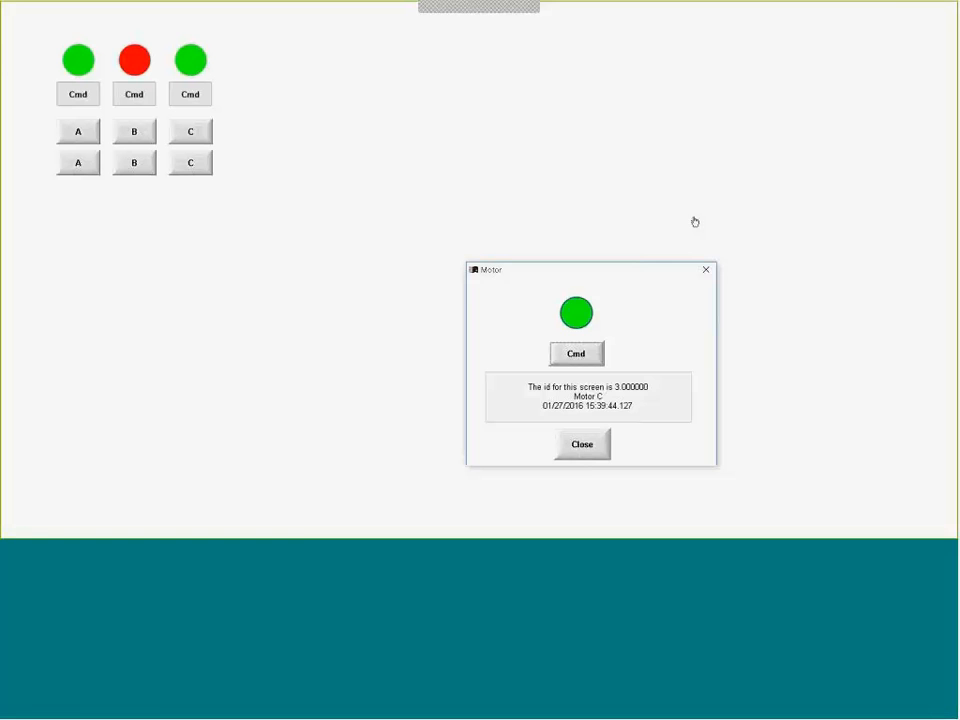
click(591, 448)
- Switch to the PowerPoint slide show and advance from the Tag Fields slide to the Class Tags slide
key(alt+Tab)
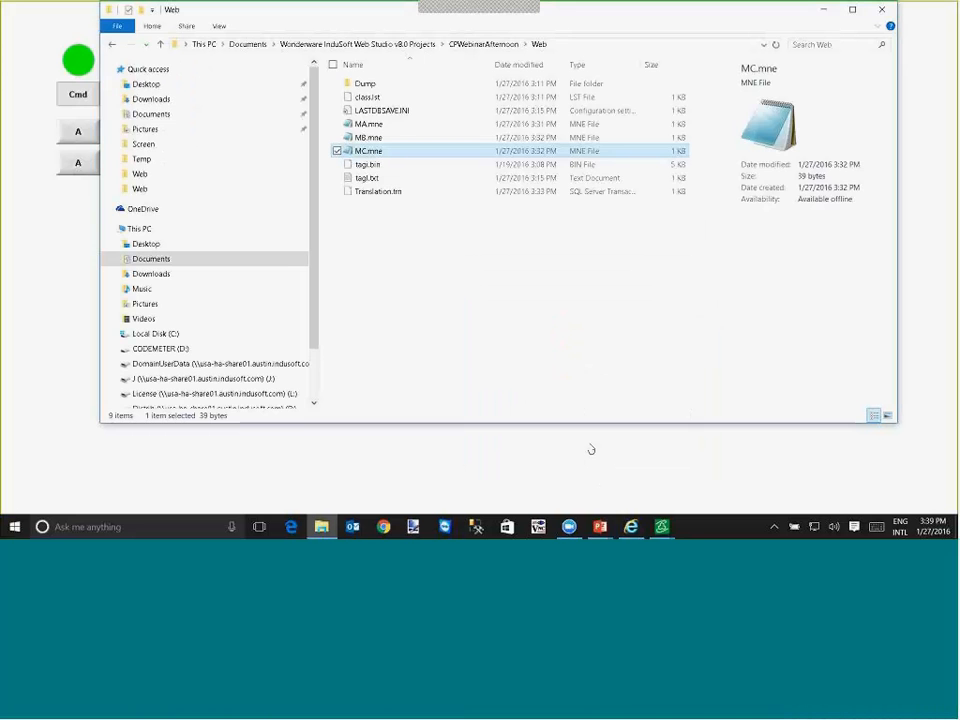
key(alt+Tab)
key(alt+Tab)
key(alt+Tab)
key(alt+Tab)
key(alt+Tab)
key(alt+Tab)
key(alt+shift+Tab)
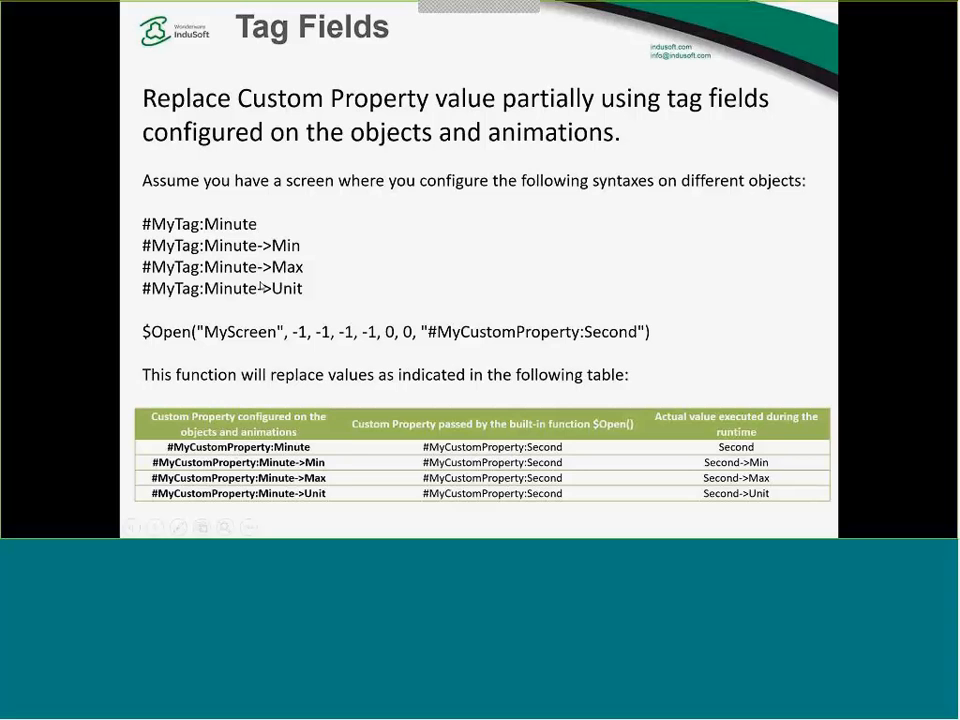
click(259, 284)
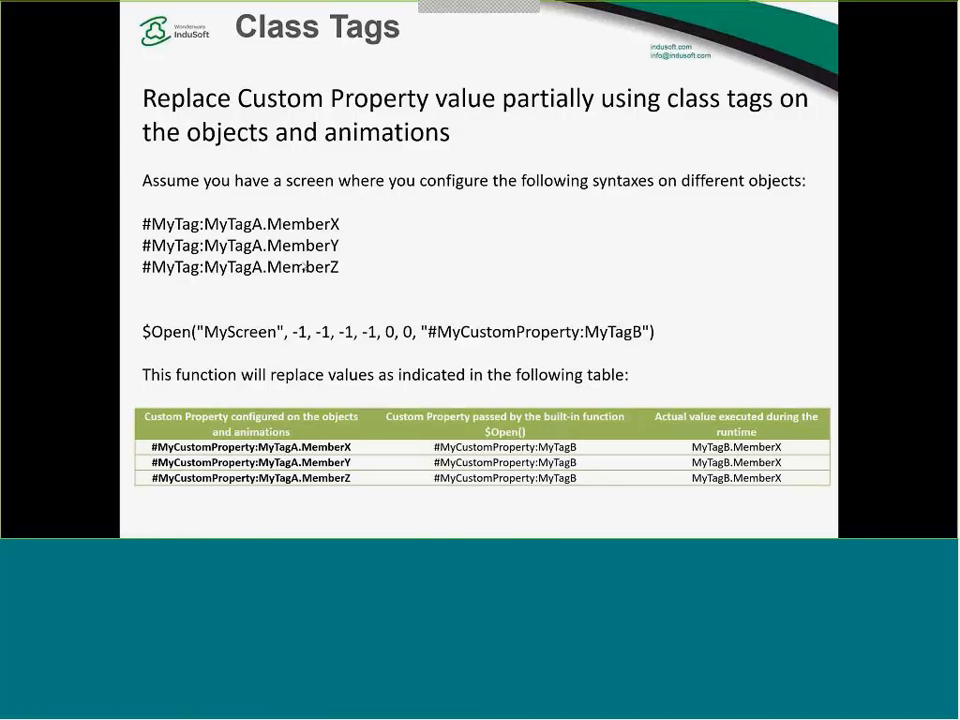
- Return to InduSoft Web Studio, close the Motor screen editor, and insert a new class named cPID
key(alt+Tab)
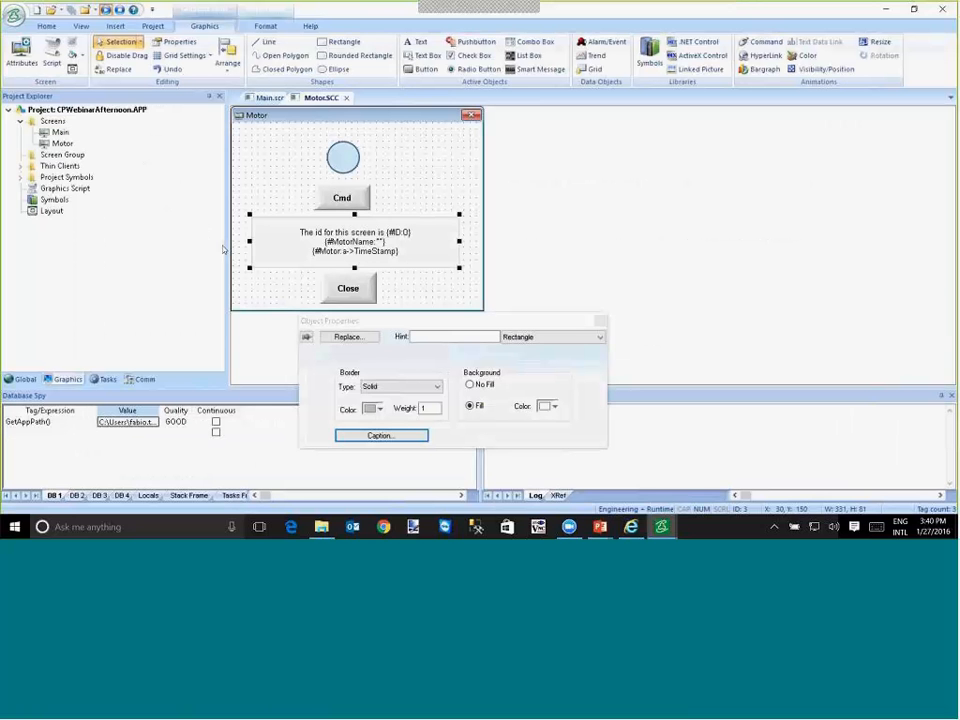
click(347, 98)
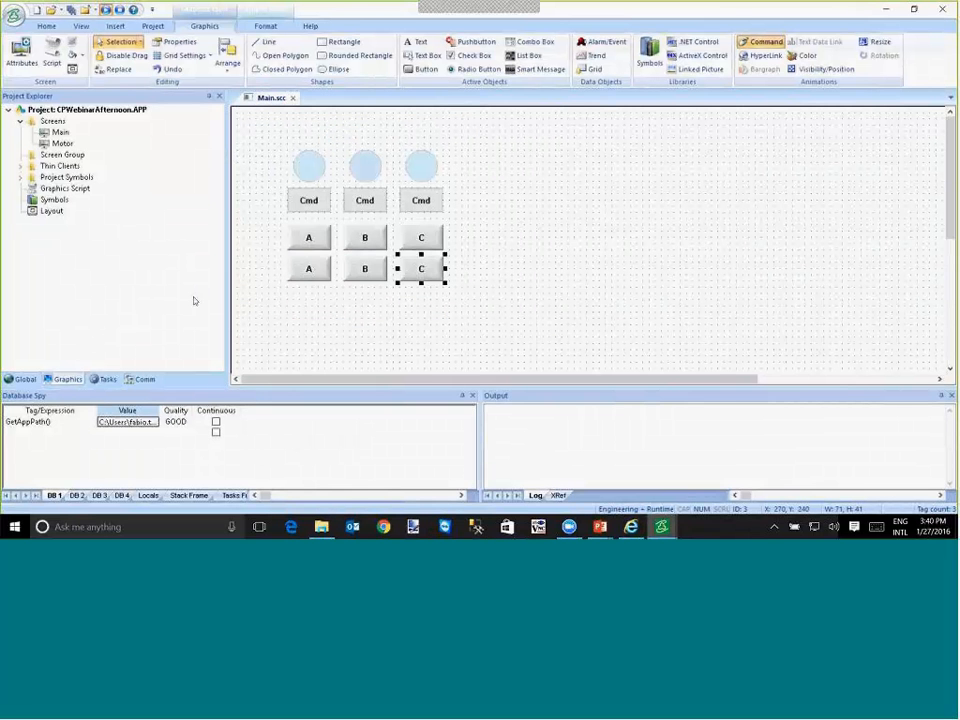
click(20, 379)
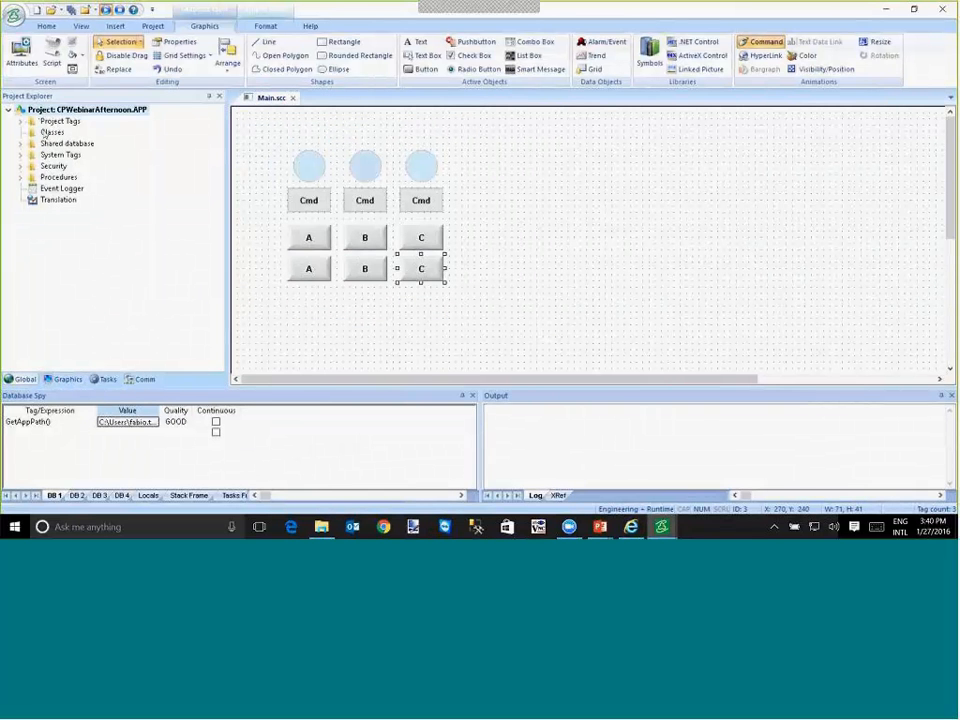
right_click(46, 133)
click(52, 140)
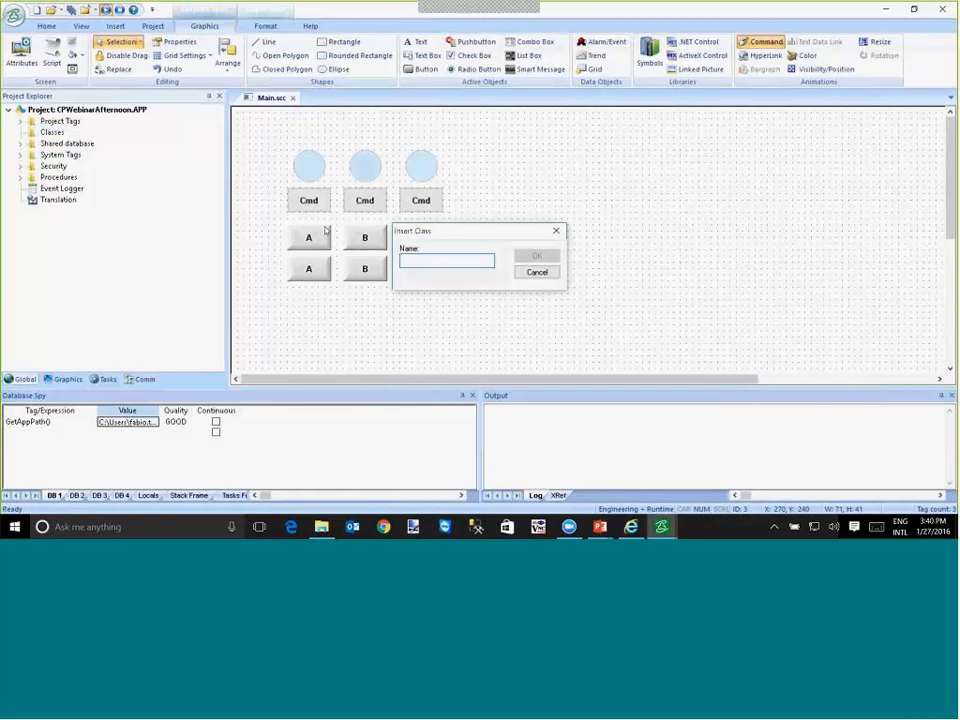
text(cPl)
text(D)
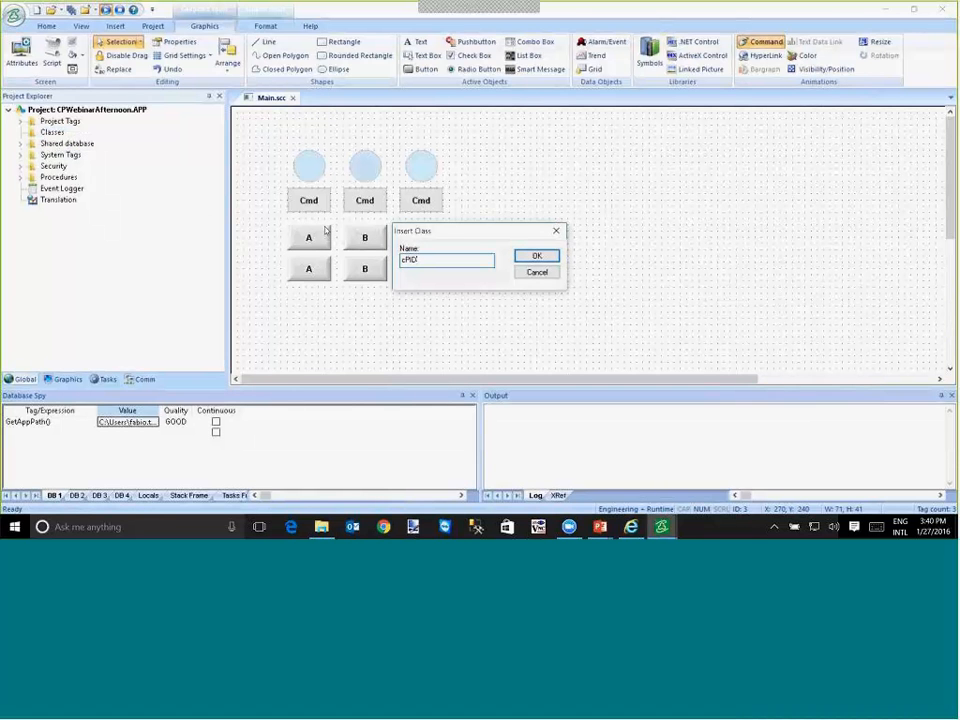
key(Return)
- Add the Integer members SP, PV and OUT to the cPID class and close its sheet
click(311, 142)
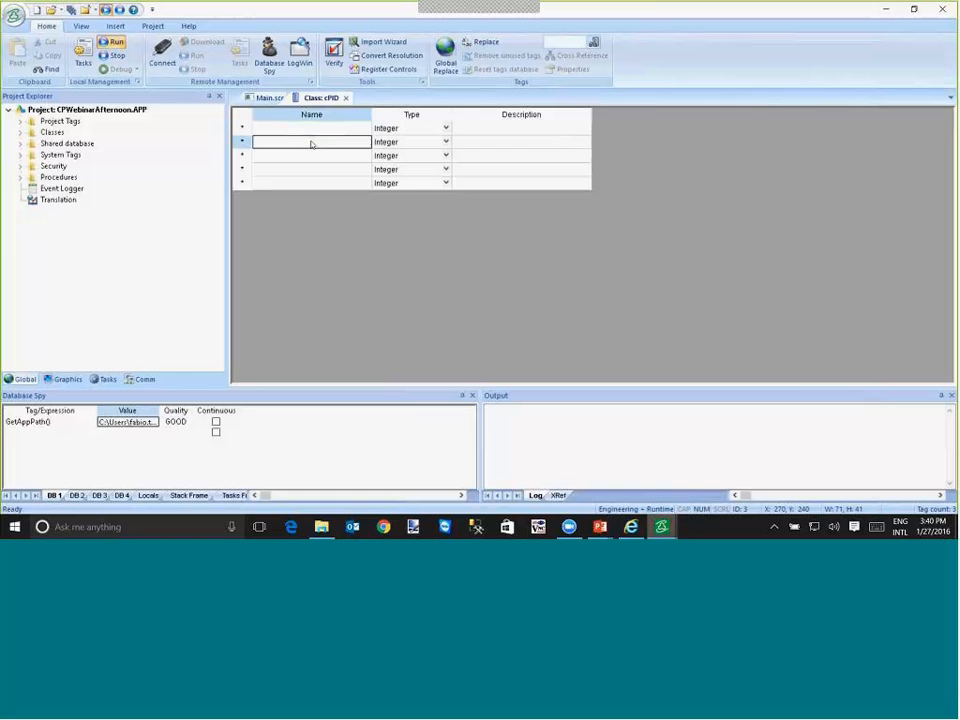
click(312, 129)
text(SP)
key(Return)
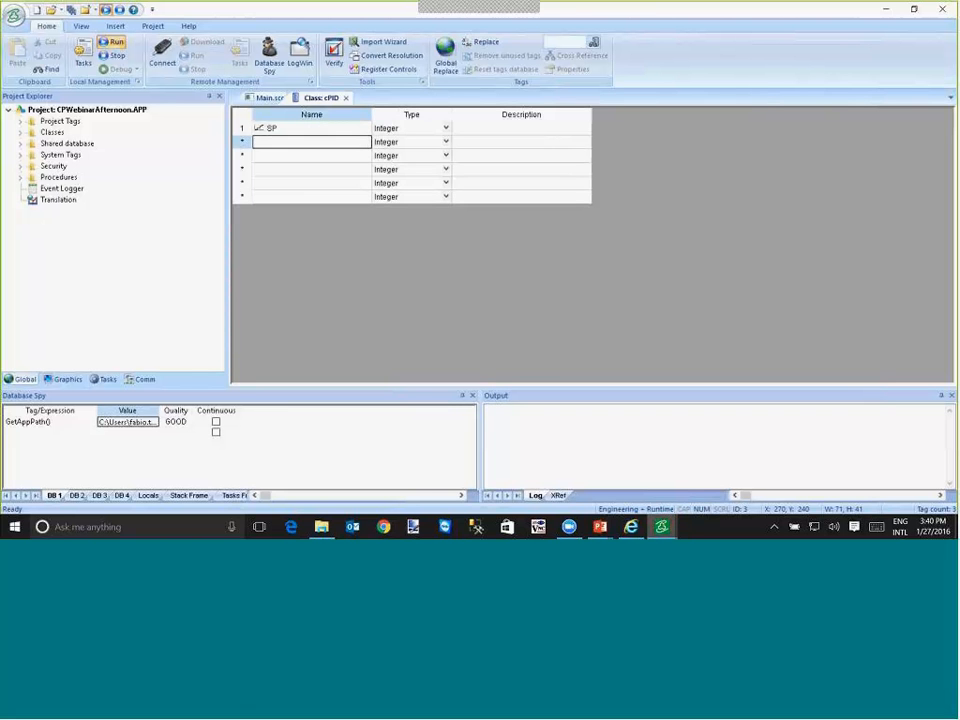
text(PV)
key(Return)
text(OUT)
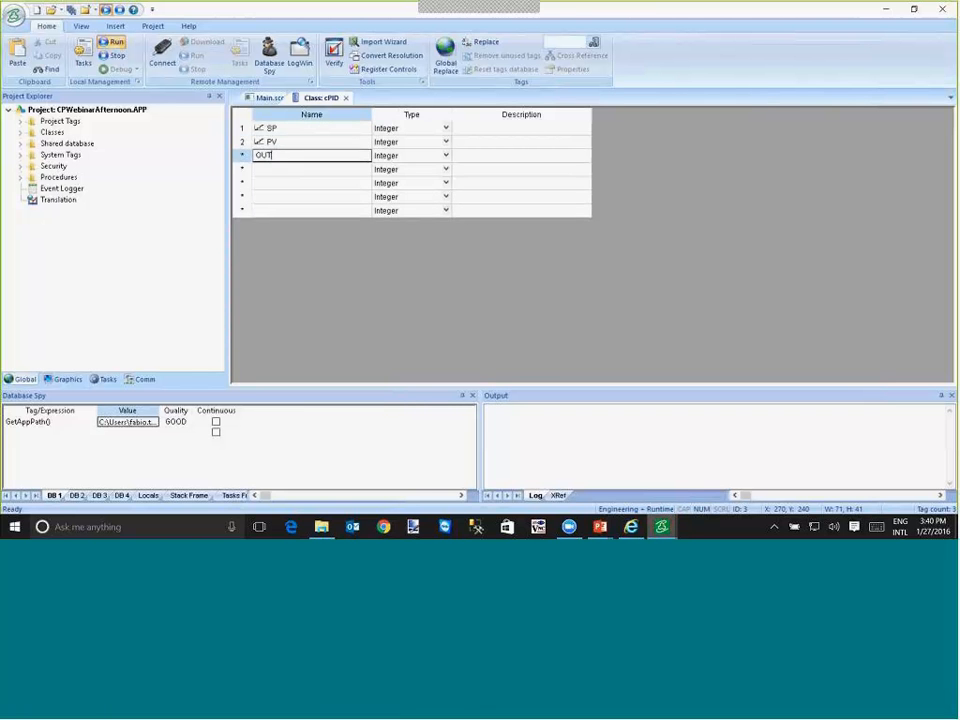
key(Return)
click(346, 98)
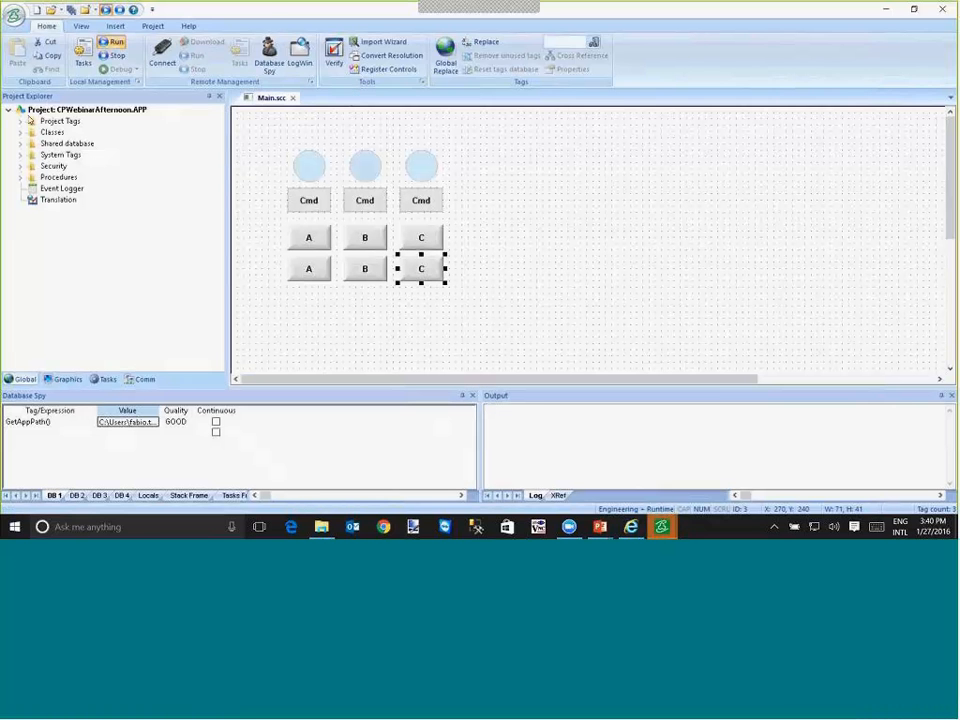
- Add the tags PIDa and PIDb to the Project Tags datasheet below tag c
double_click(52, 121)
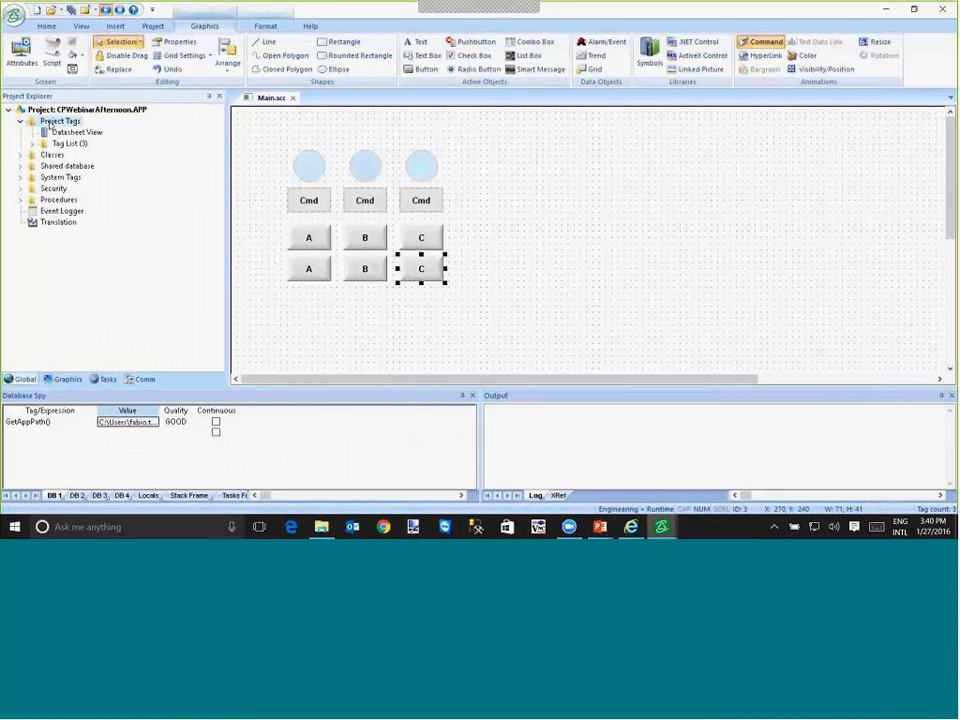
double_click(78, 132)
click(274, 189)
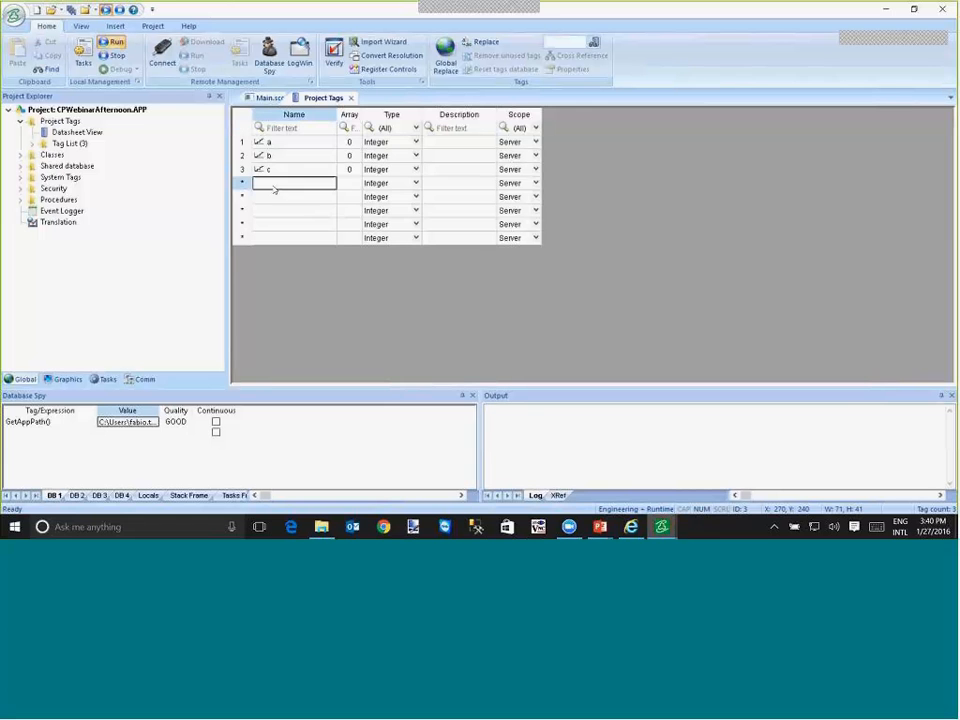
text(PIDa)
key(Return)
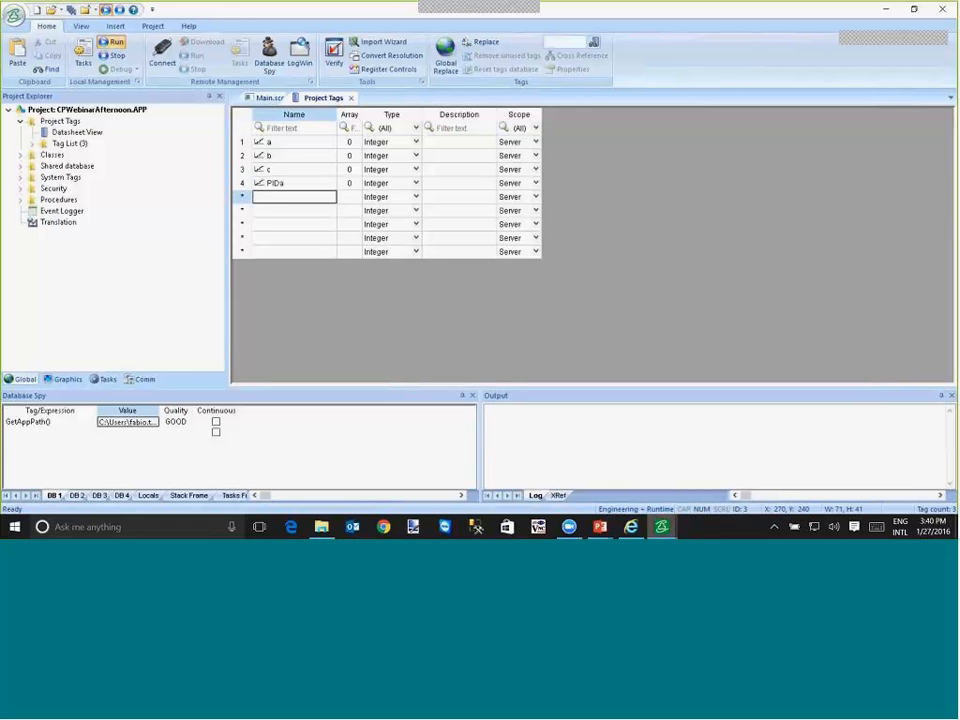
text(PIDb)
key(Return)
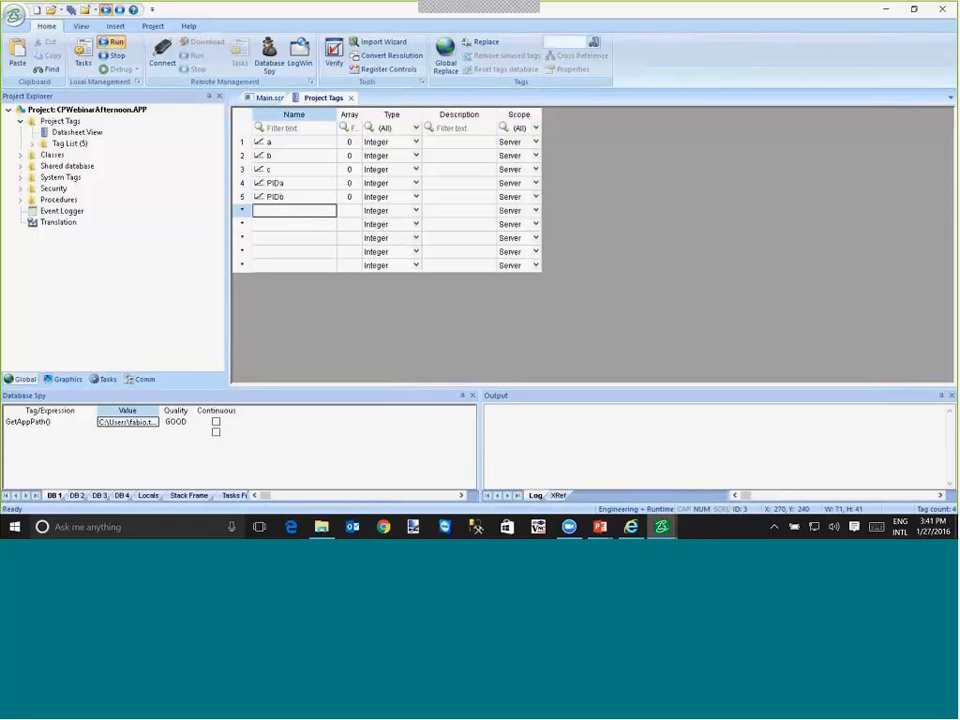
- Set the type of the PIDa and PIDb tags to cPID and close the Project Tags datasheet
key(Up)
key(Up)
key(Right)
key(Right)
text(cPID)
key(Return)
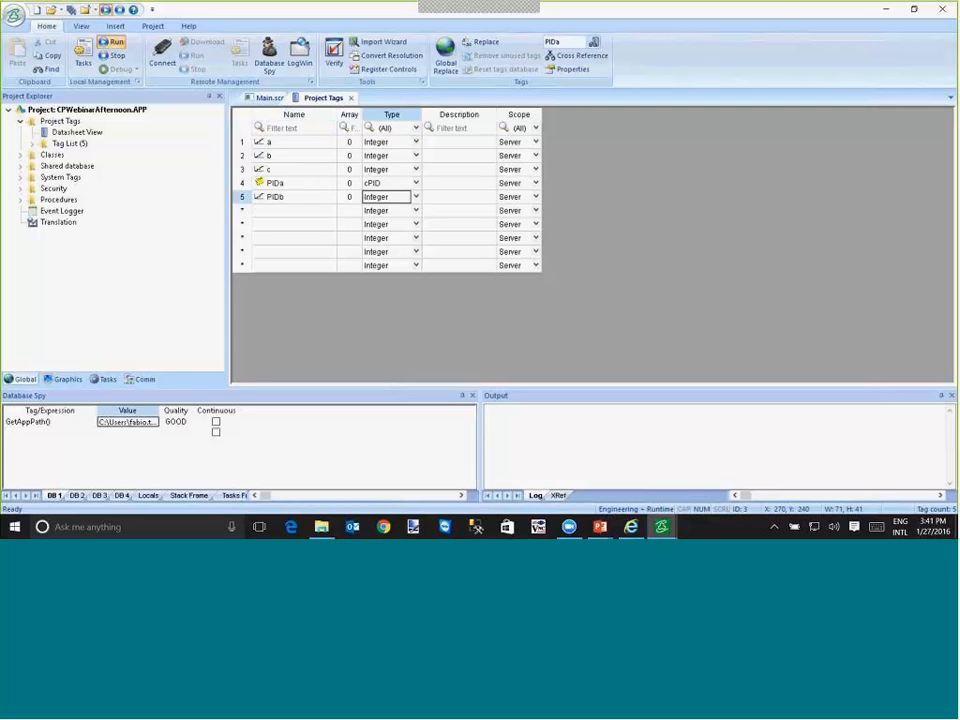
text(cPID)
key(Return)
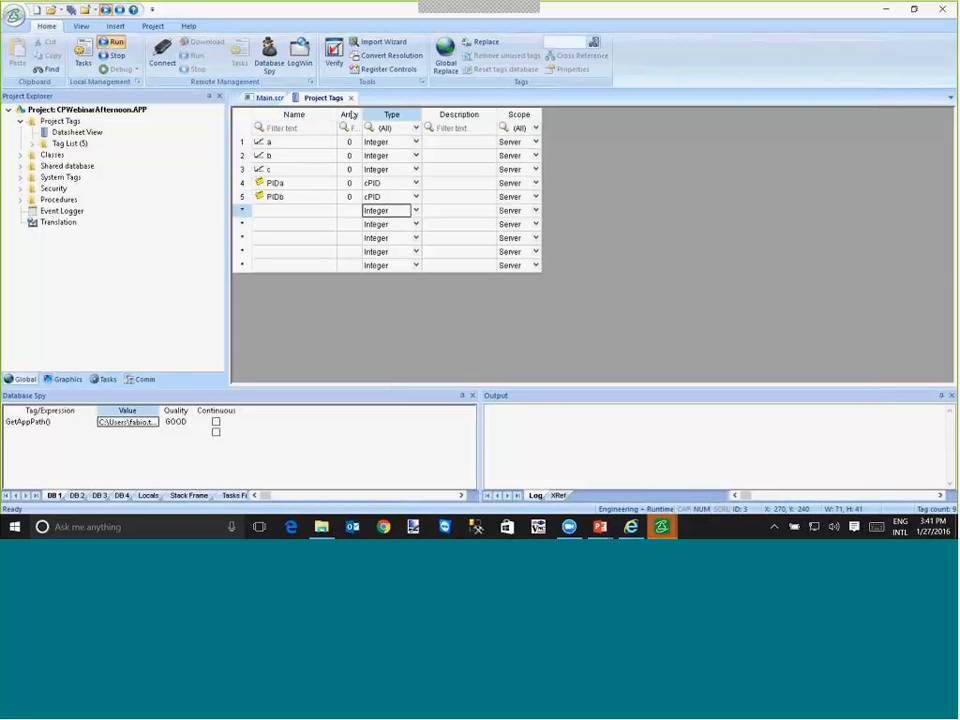
click(350, 97)
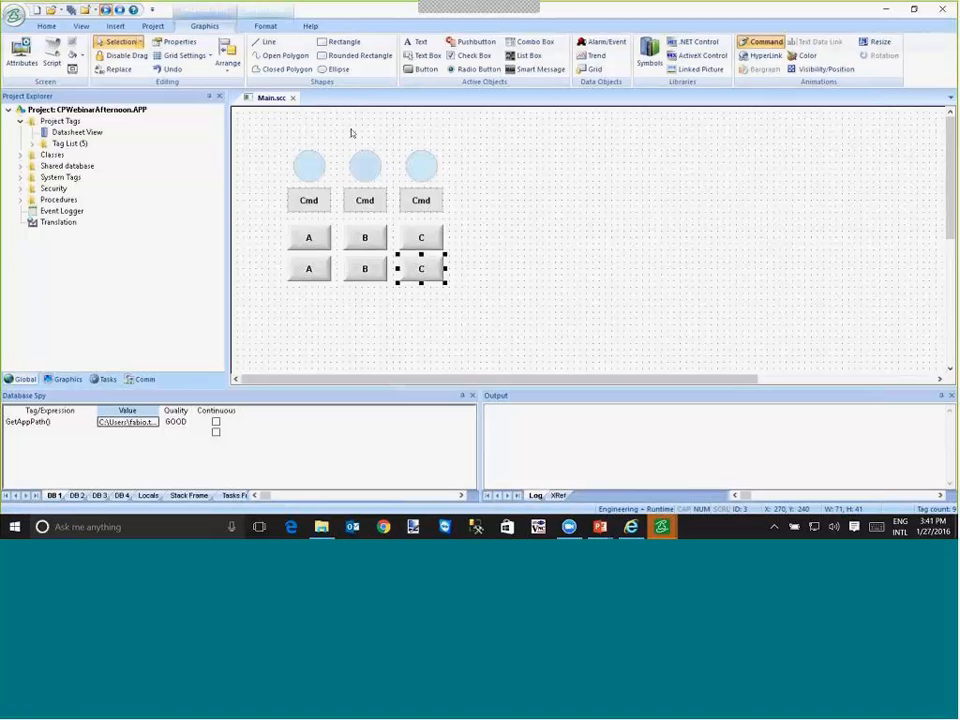
- Insert a new screen in the project's Screens folder with a width and height of 300
click(66, 379)
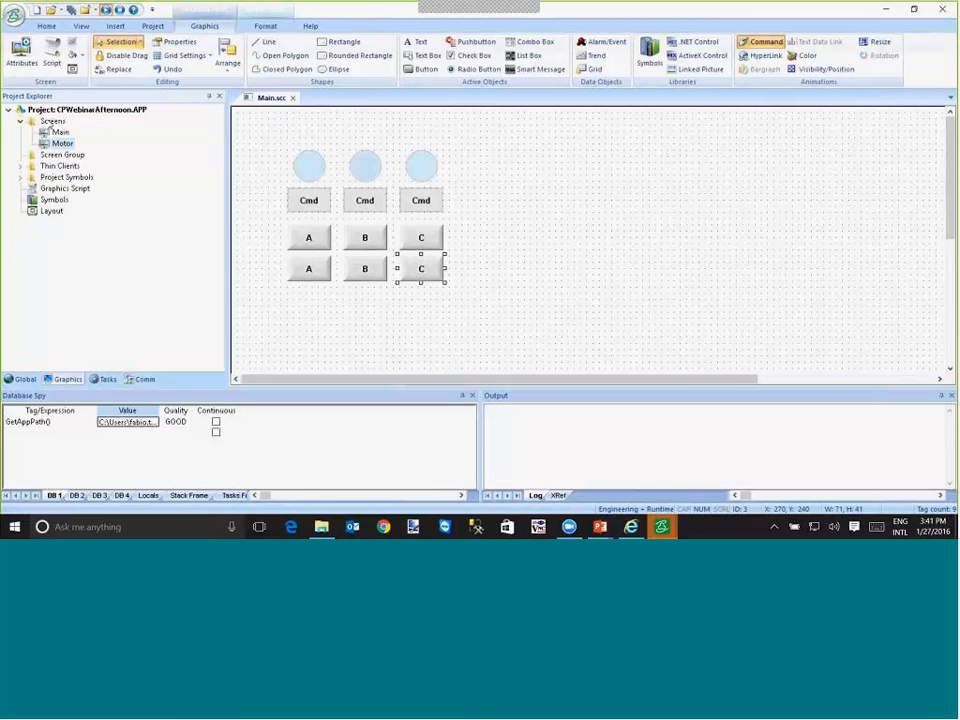
right_click(50, 121)
click(78, 128)
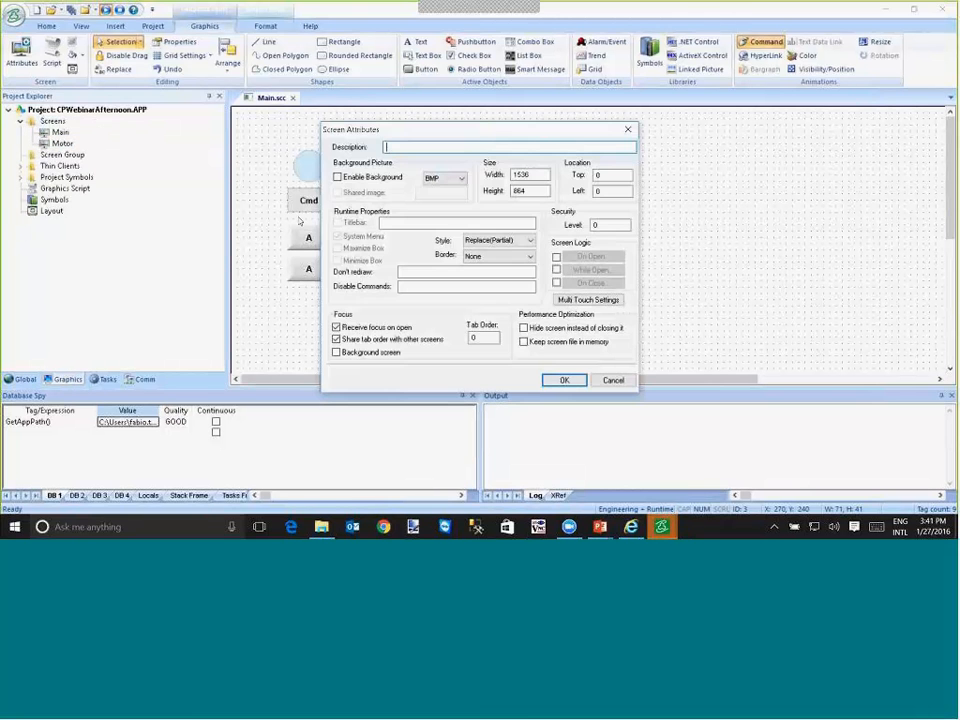
double_click(527, 174)
text(300)
key(Tab)
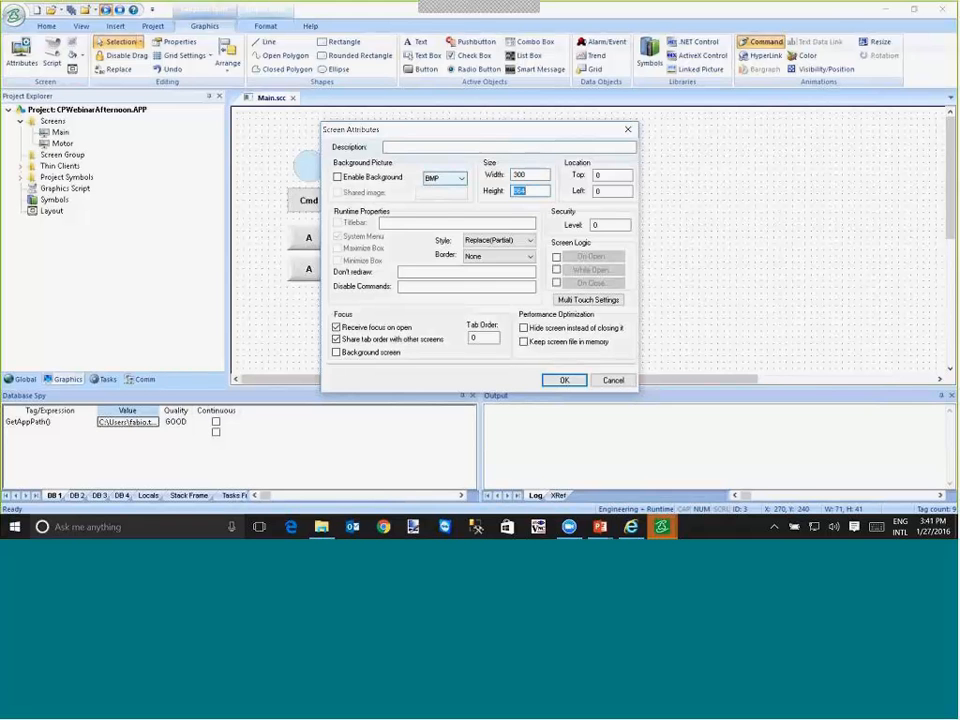
text(300)
- Give the new screen the Popup style and a title bar reading PID, and accept its attributes
click(497, 240)
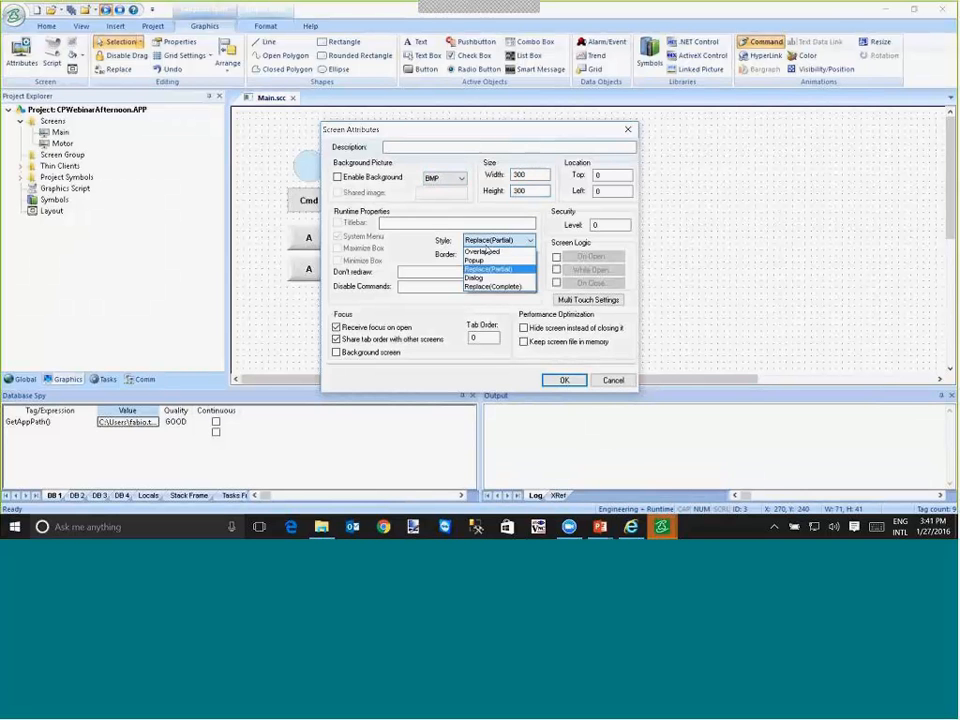
click(484, 260)
click(485, 258)
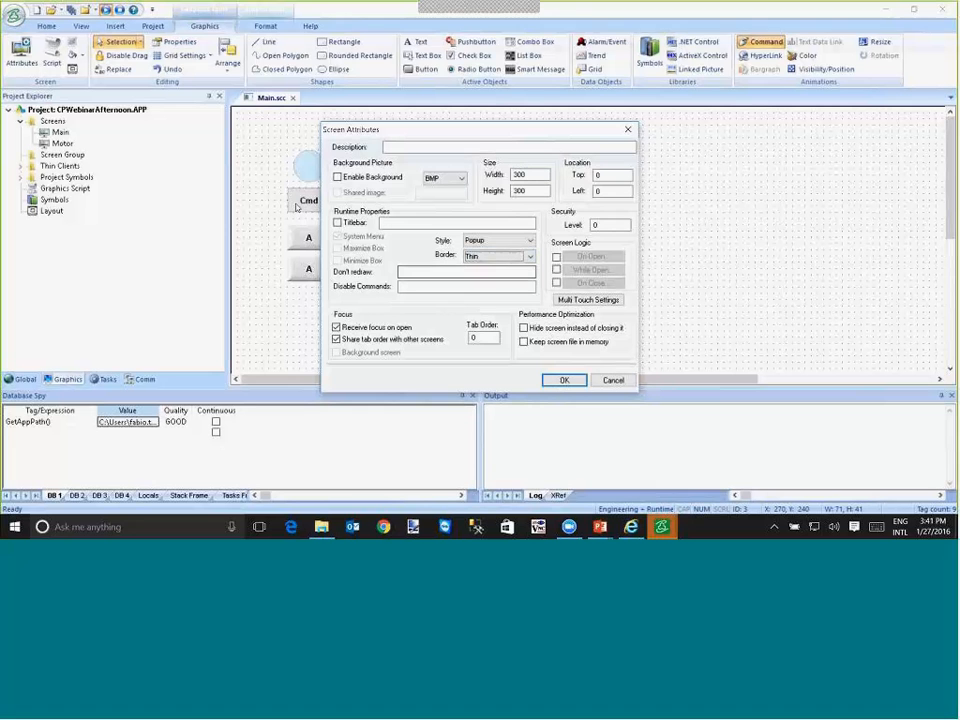
click(338, 222)
click(400, 224)
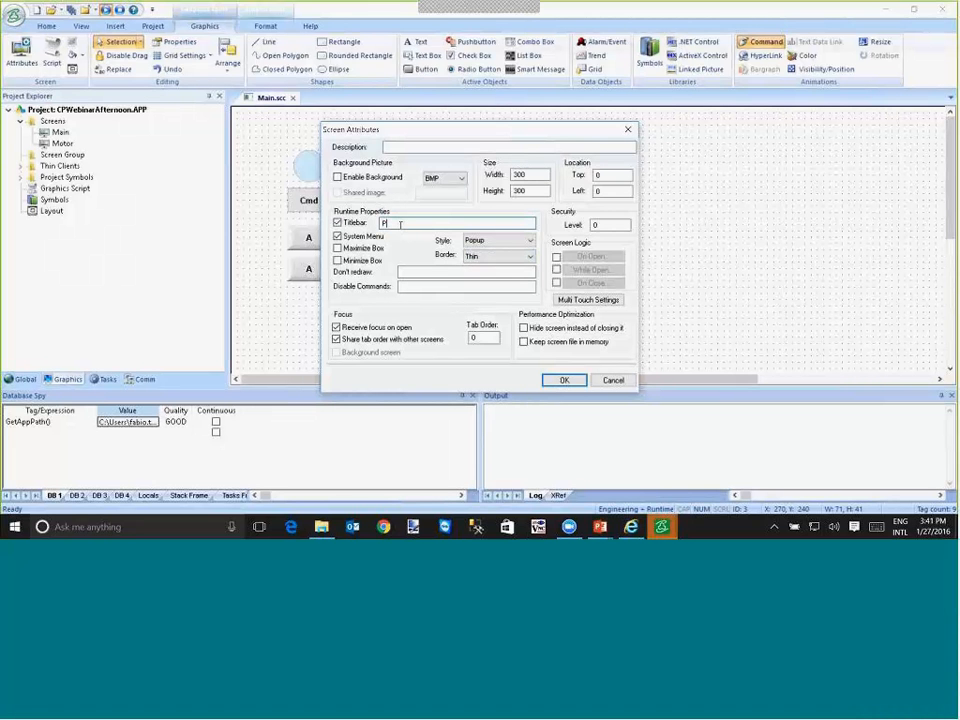
text(PID)
click(566, 380)
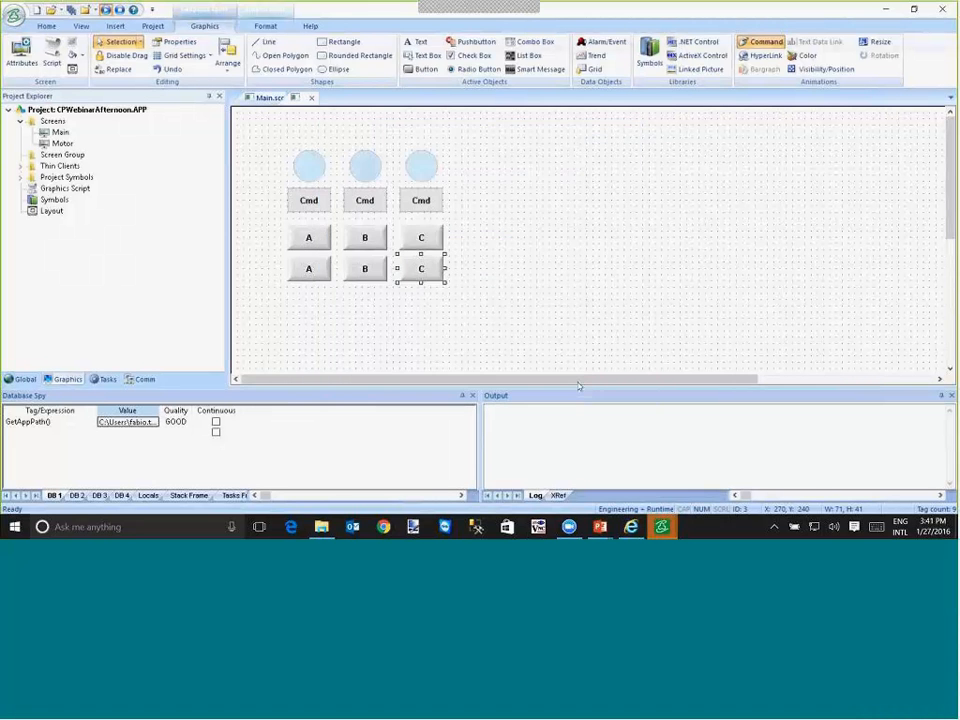
- Draw a button about 80 by 50 pixels near the lower centre of the PID screen and caption it Close
click(426, 69)
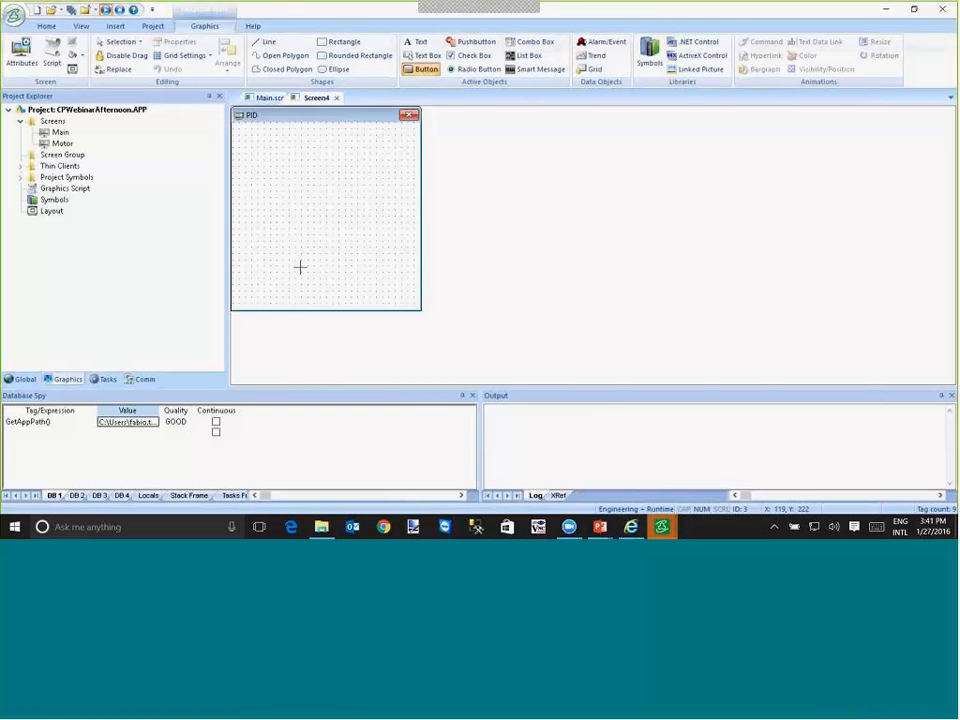
drag(300, 266, 343, 299)
double_click(330, 284)
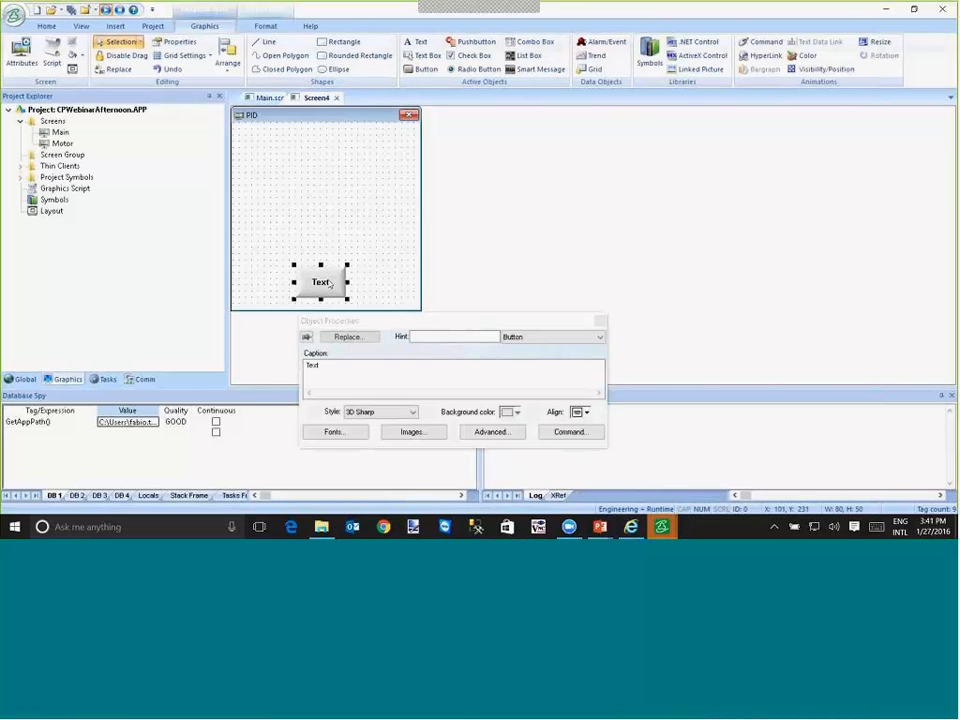
key(ctrl+a)
text(Close)
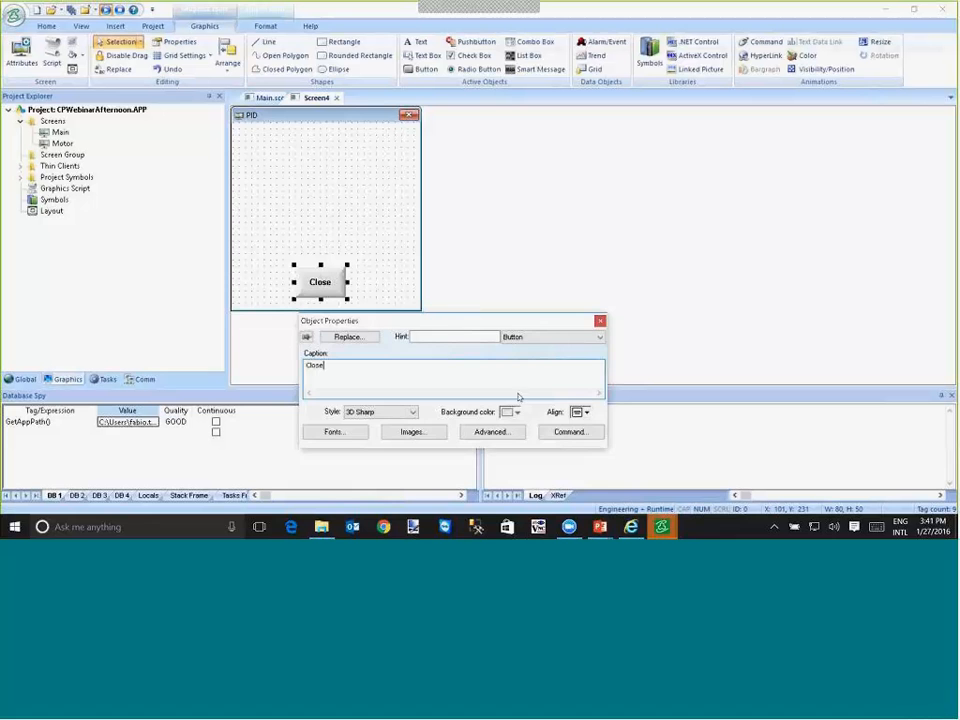
- Give the Close button the VBScript On Down command $Close("PID")
click(568, 433)
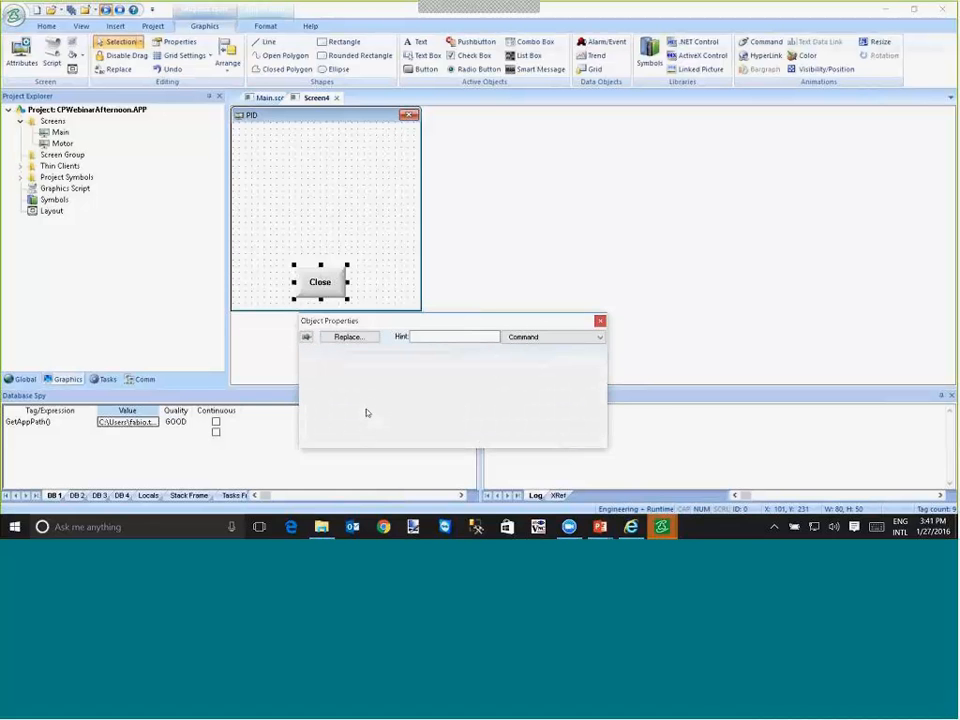
text($Clos)
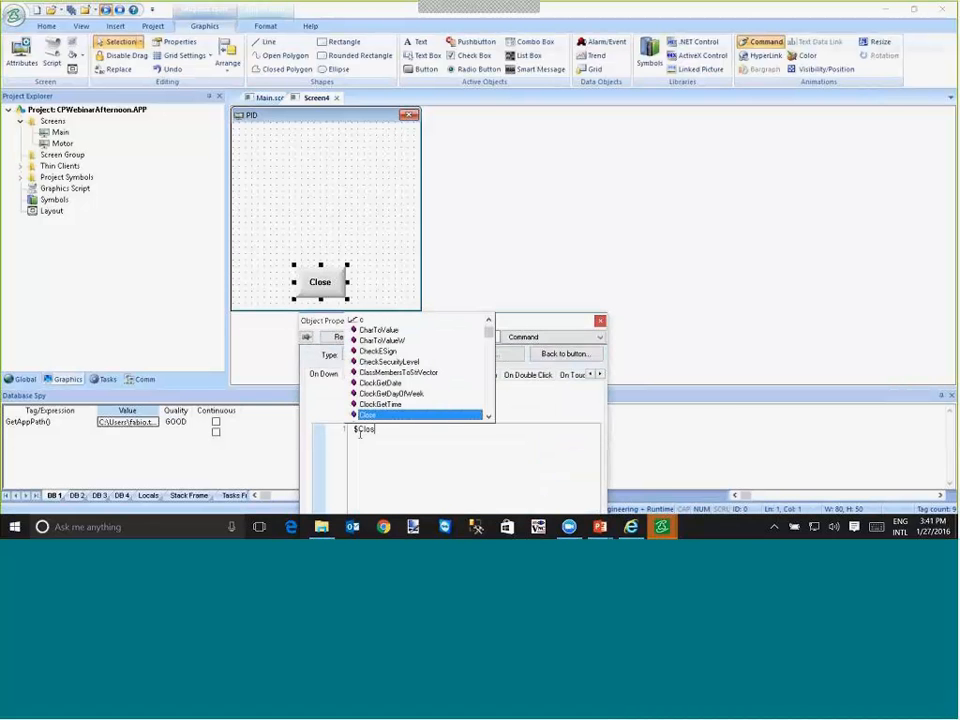
key(Return)
text("PID")
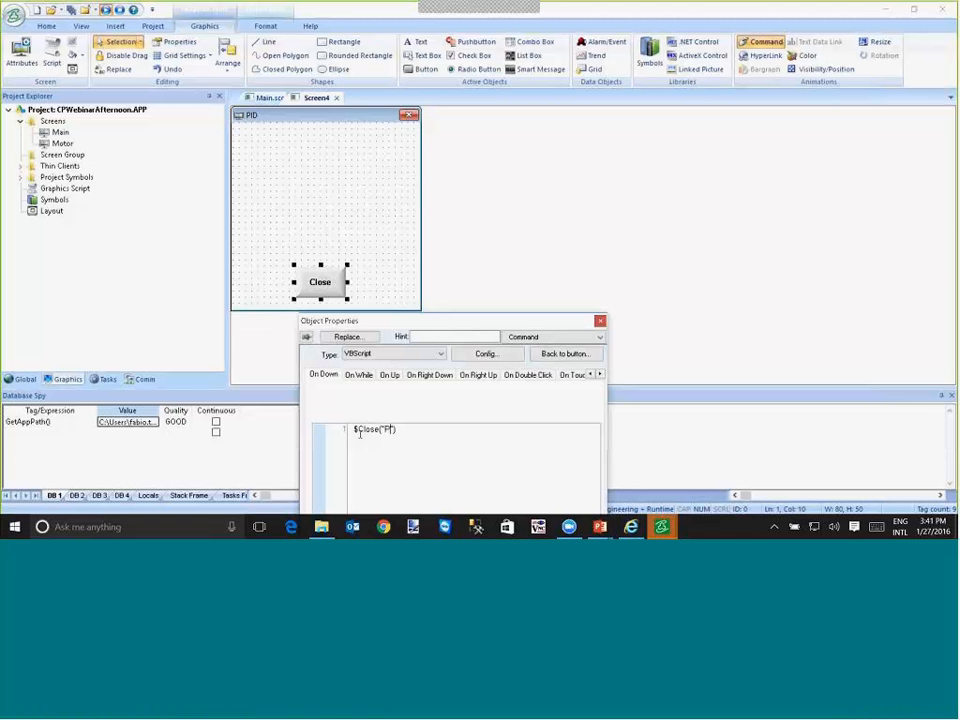
click(344, 200)
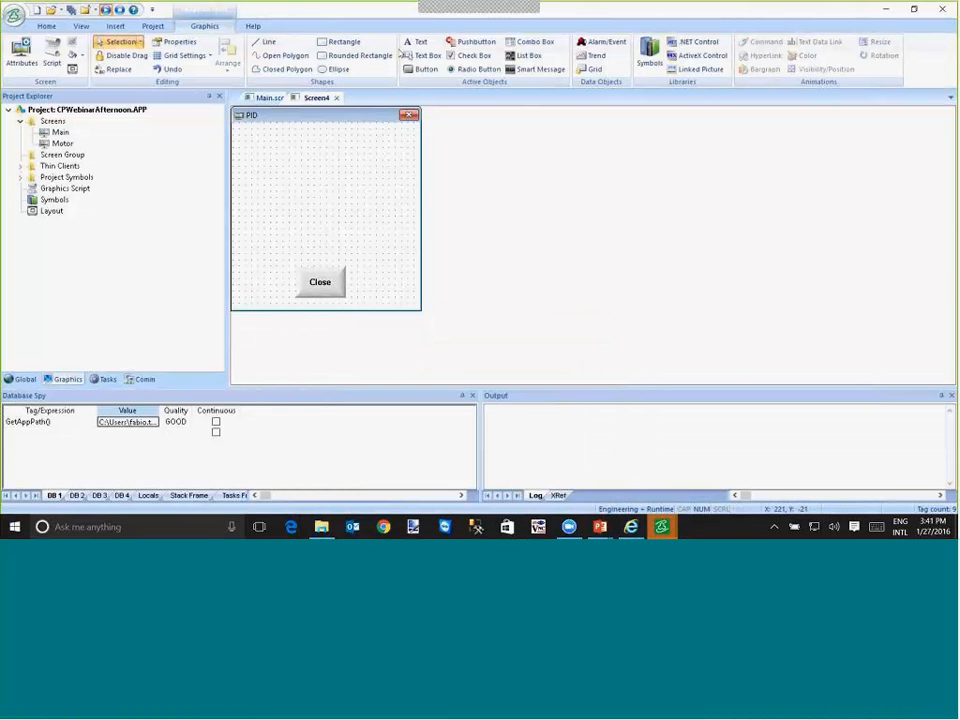
- Place the text "SP: #########" in the upper part of the PID screen
click(416, 42)
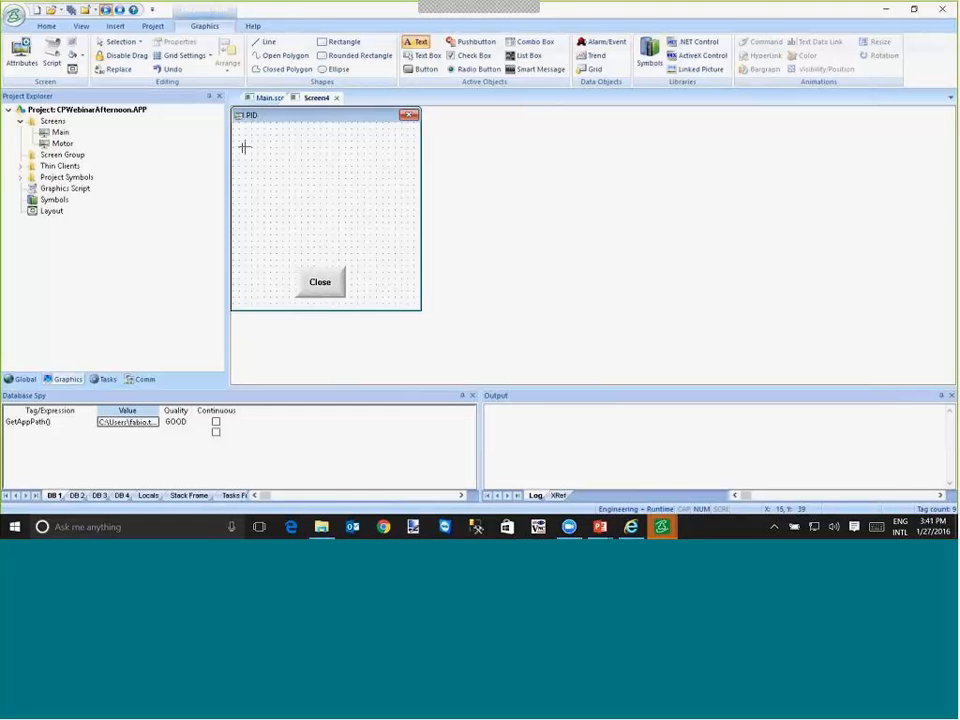
click(241, 147)
text(SP:)
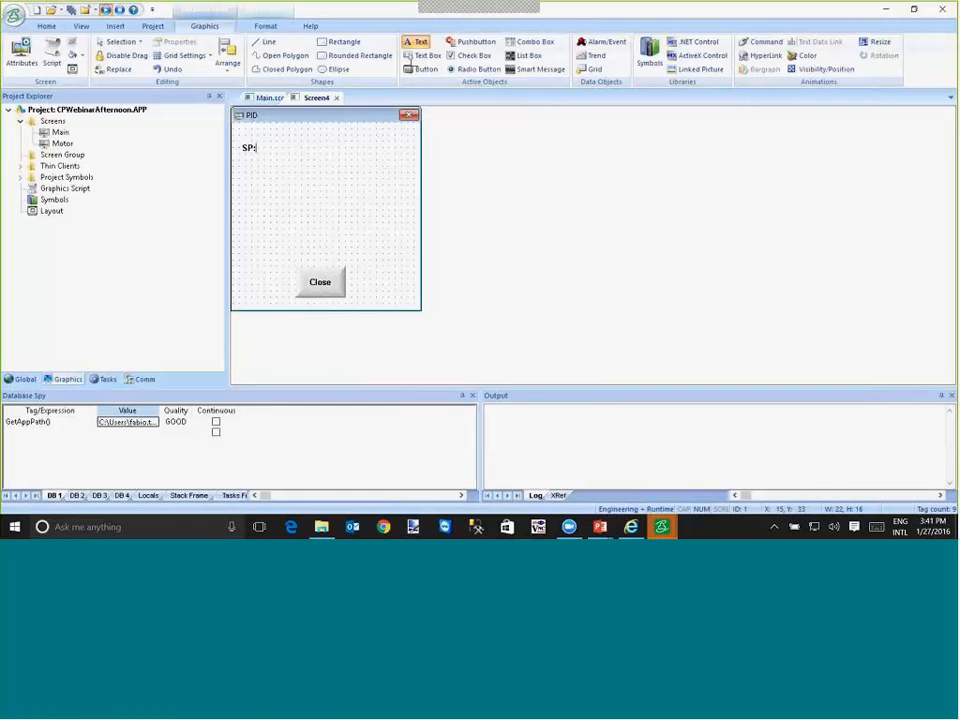
text( ########)
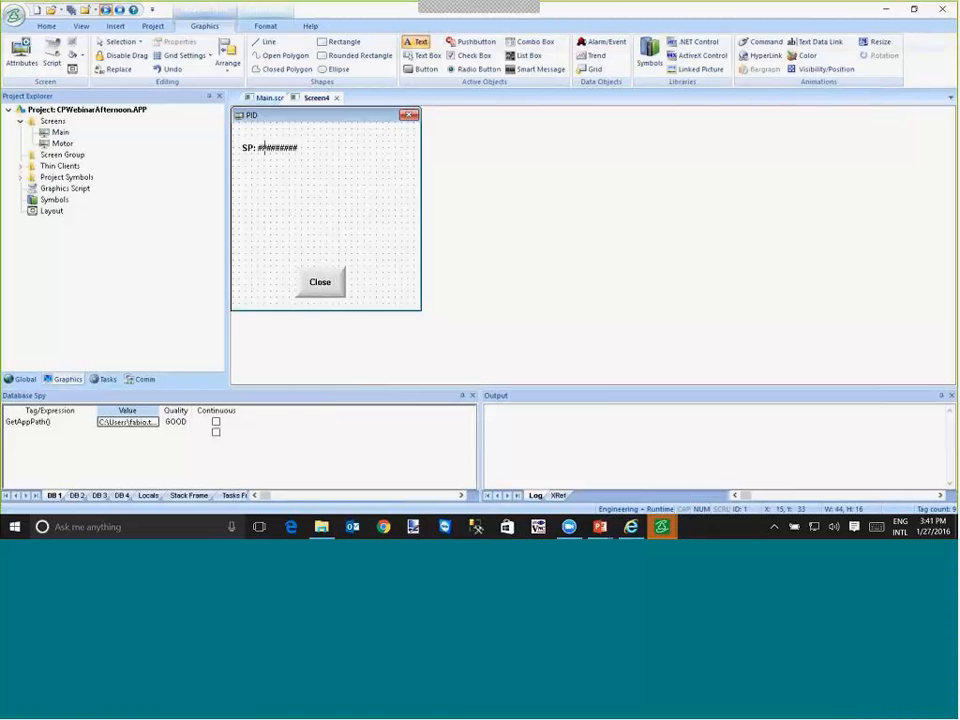
- Add a text data link to the SP text with the tag expression PIDa.SP
double_click(264, 148)
click(566, 366)
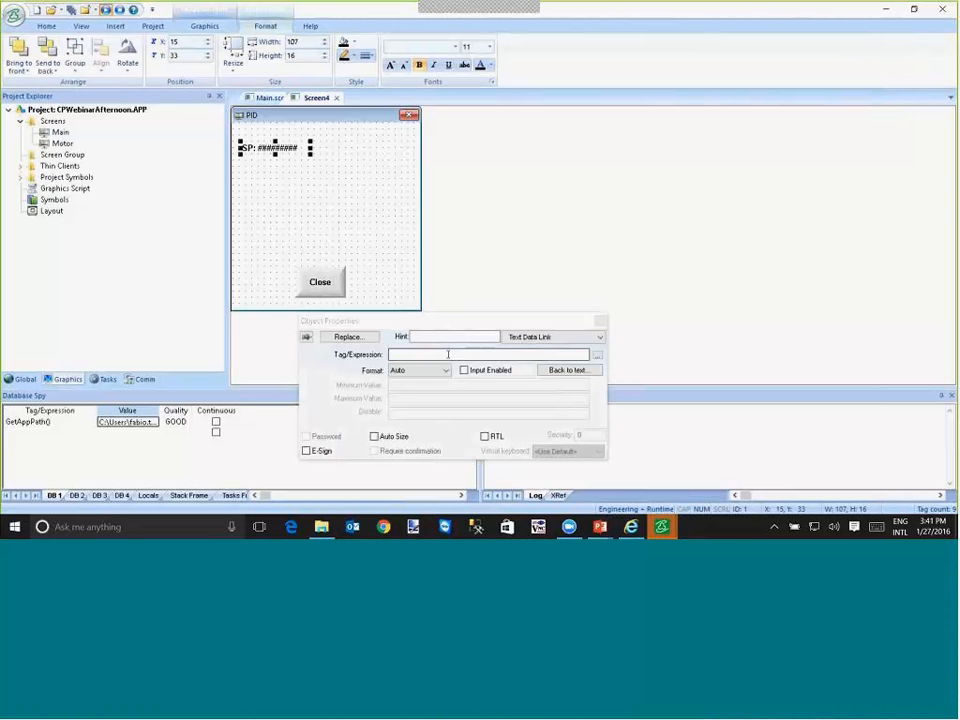
click(446, 354)
text(PIDa)
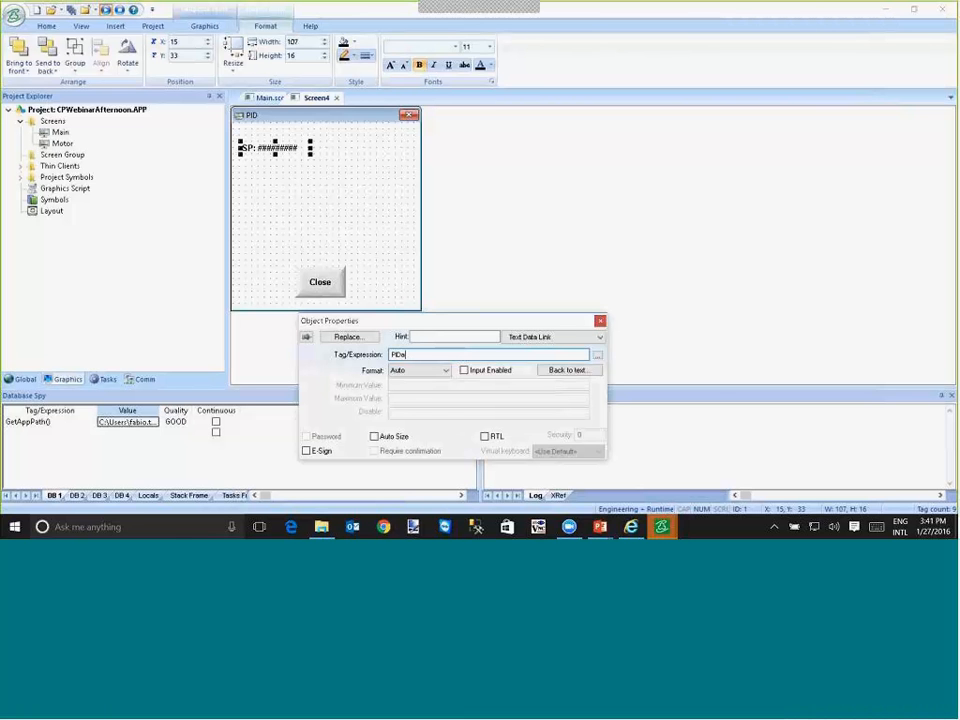
text(.SP)
- Turn the SP text's tag into a custom property by prefixing its expression to read #PID:PIDa.SP
text(#)
text(PID:)
key(shift+Left)
key(shift+Left)
key(shift+Left)
key(shift+Left)
key(Home)
key(Delete)
key(Right)
key(shift+Right)
key(shift+Right)
key(shift+Right)
key(shift+Right)
key(Right)
key(shift+Right)
key(shift+Right)
key(shift+Right)
key(shift+Right)
key(shift+Right)
key(shift+Right)
key(shift+Right)
- Duplicate the SP text at X 70, Y 80, link the copy to #PID:PIDa.PV and change its label to PV
drag(286, 150, 332, 182)
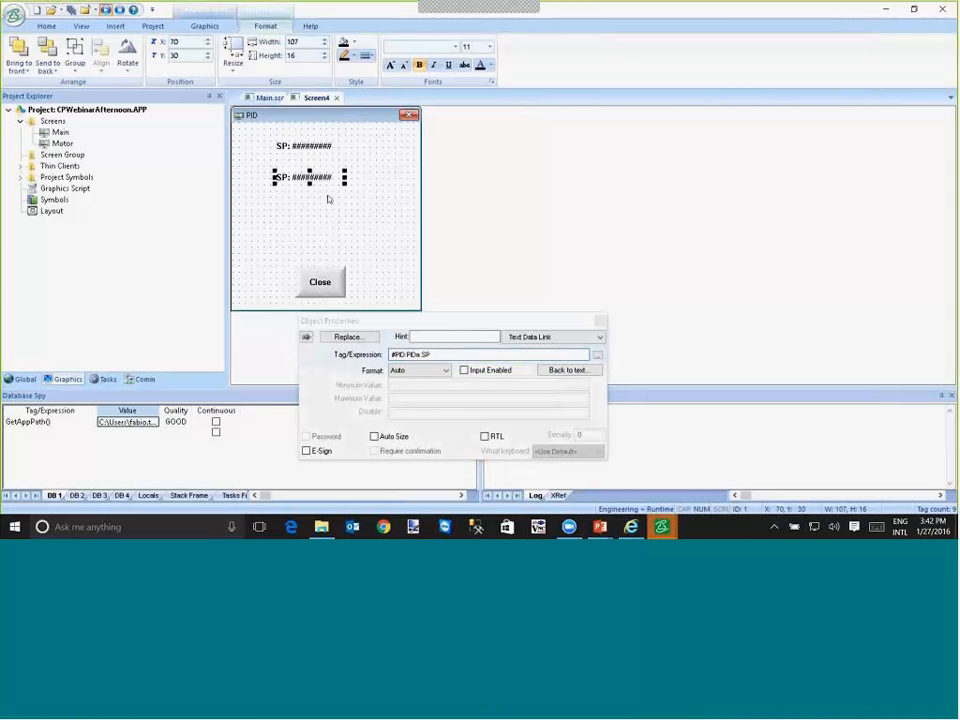
double_click(437, 354)
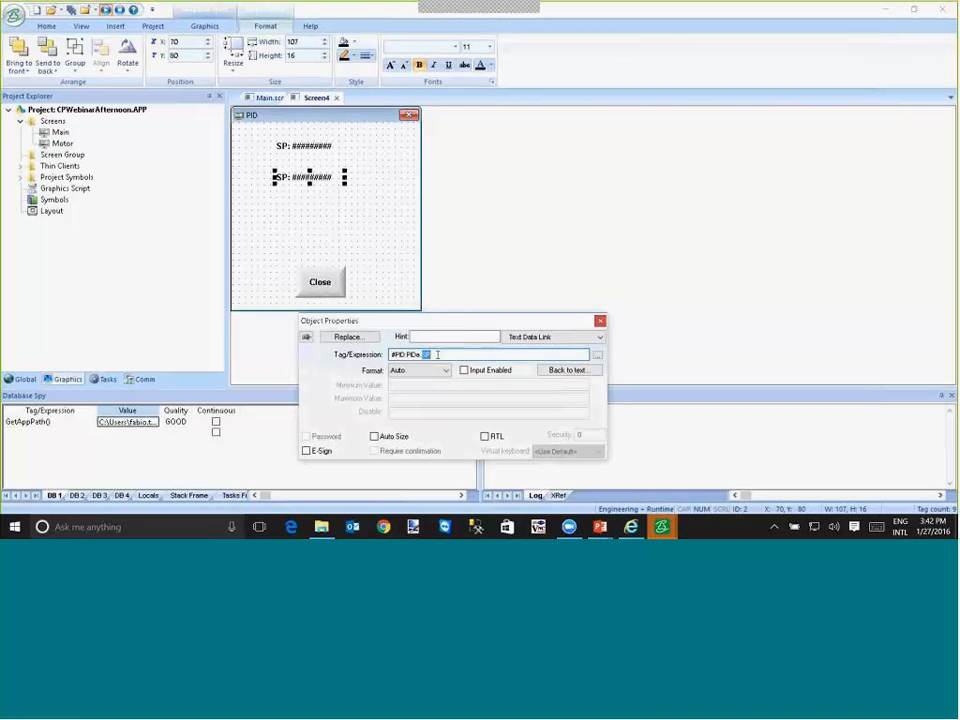
text(PV)
click(530, 337)
click(530, 348)
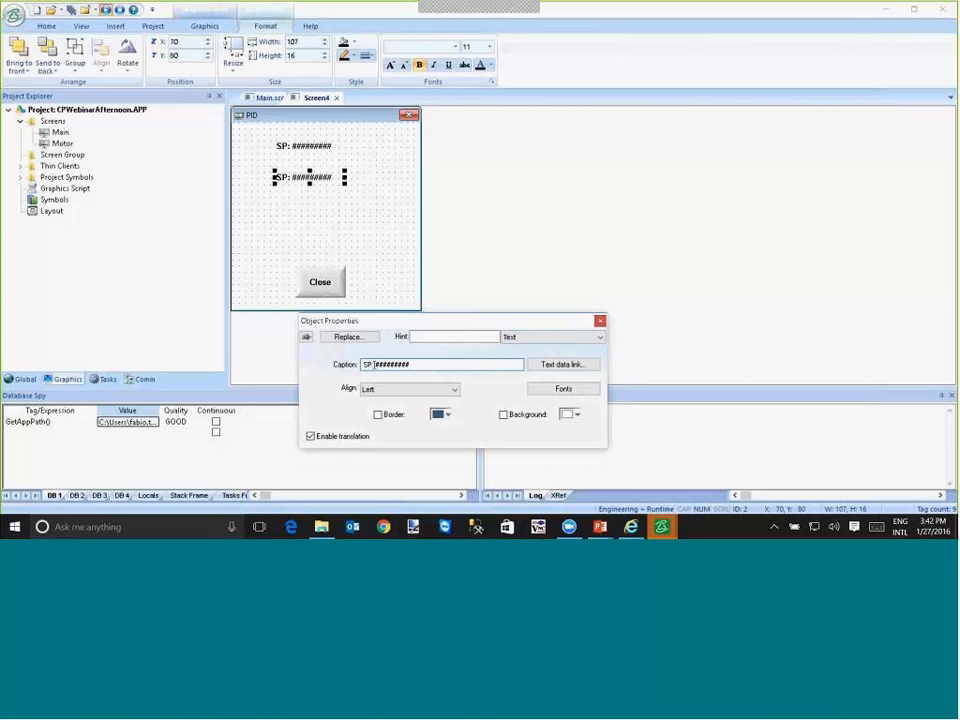
double_click(365, 364)
text(PV)
- Duplicate the PV text at X 70, Y 130, relabel the copy OUT and link it to #PID:PIDa.OUT
ctrl+drag(321, 184, 321, 216)
double_click(366, 364)
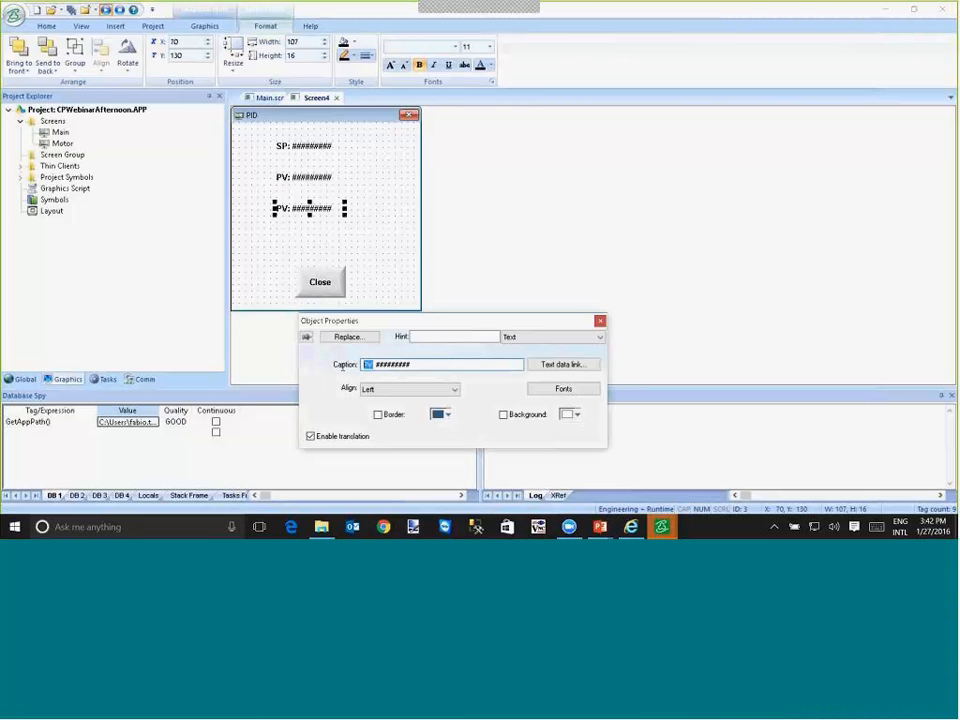
text(OUT)
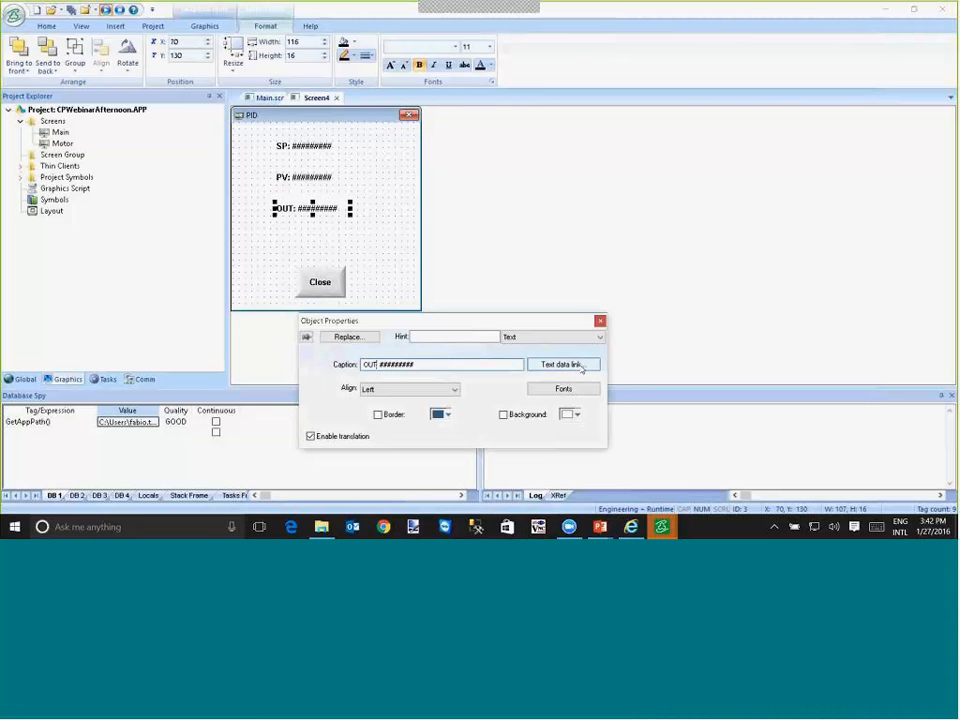
click(580, 366)
click(424, 354)
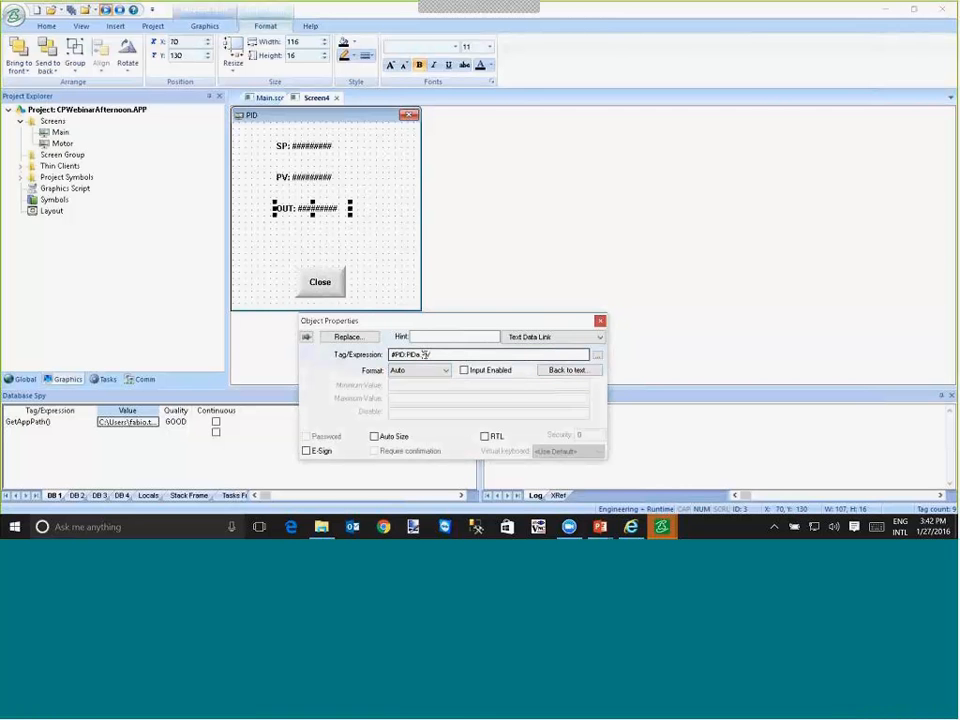
double_click(424, 354)
text(OUT)
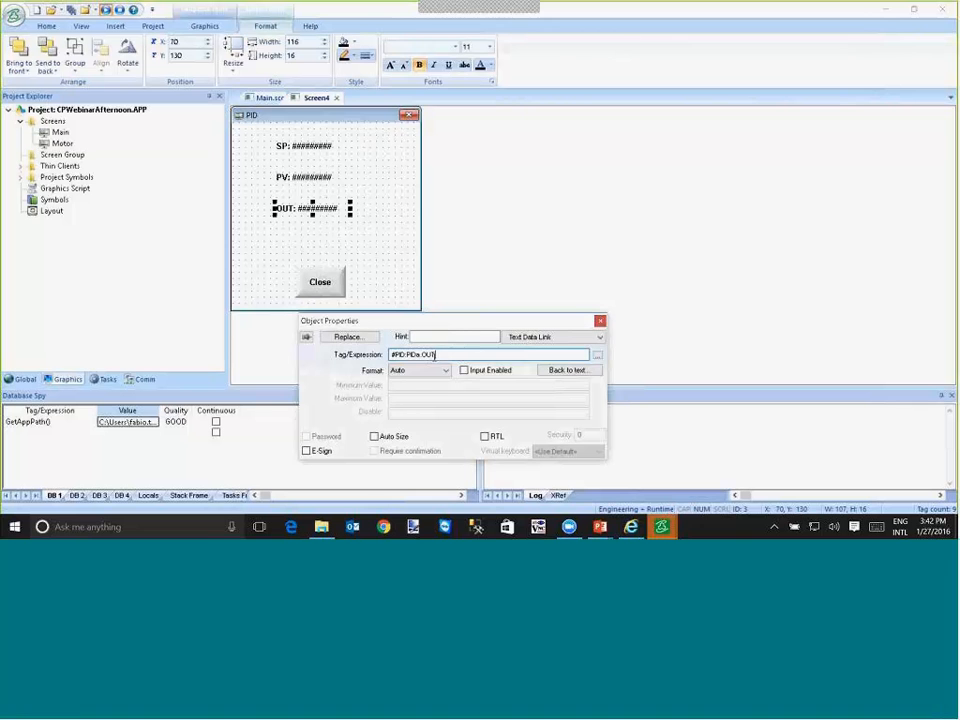
- Enable input on the data links of the OUT, PV and SP texts
click(463, 370)
click(322, 179)
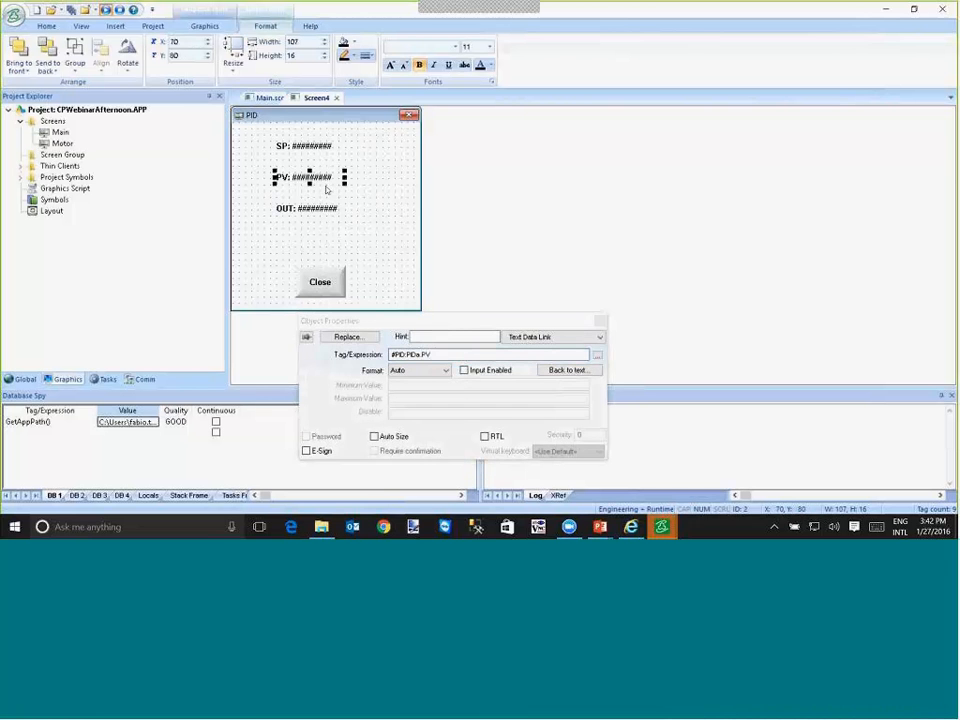
click(463, 370)
click(305, 146)
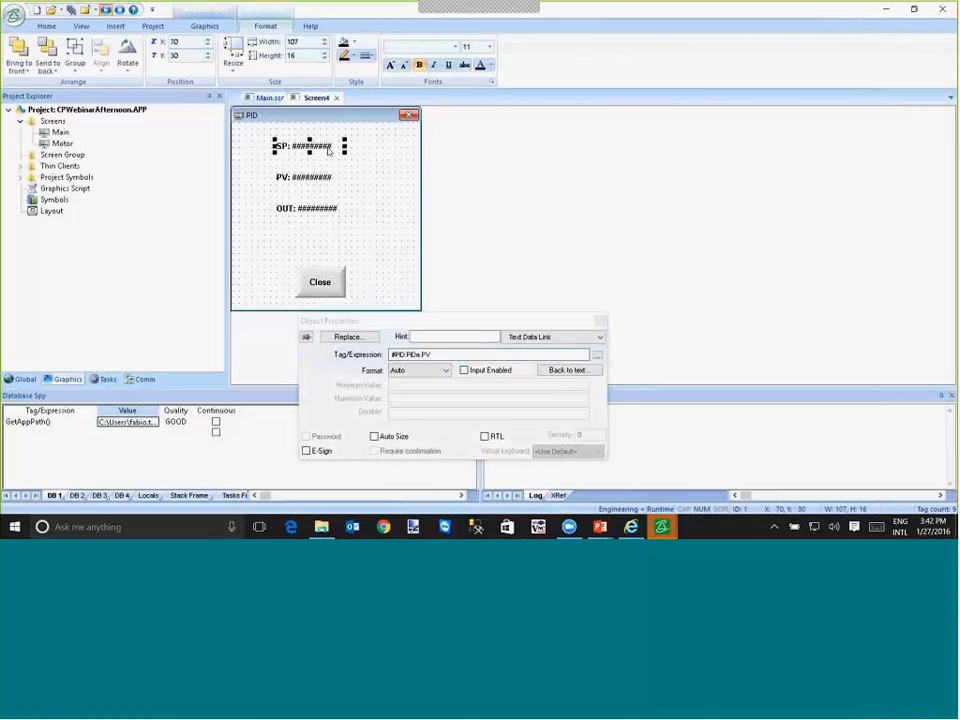
click(464, 370)
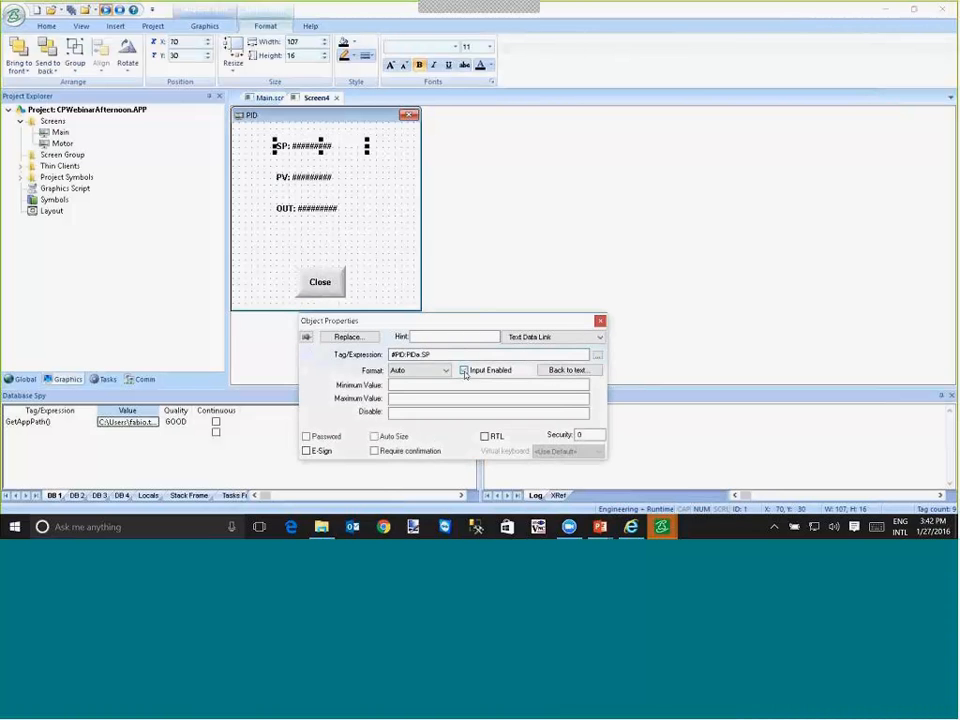
click(396, 210)
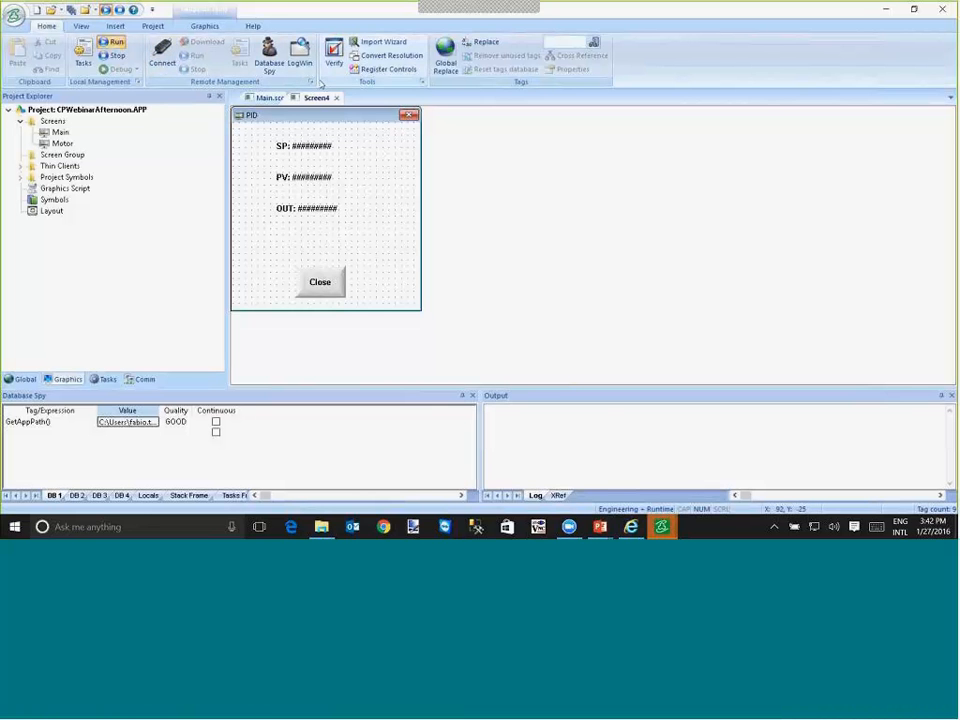
- Centre the PID popup over the main screen in the screen layout and close the layout view
click(204, 26)
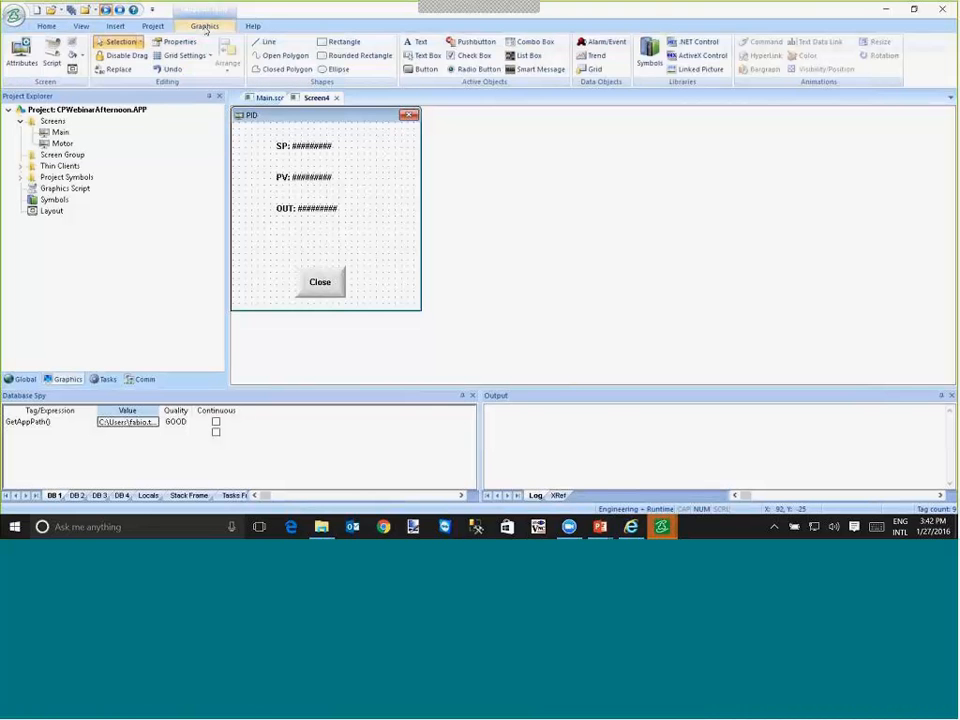
click(72, 74)
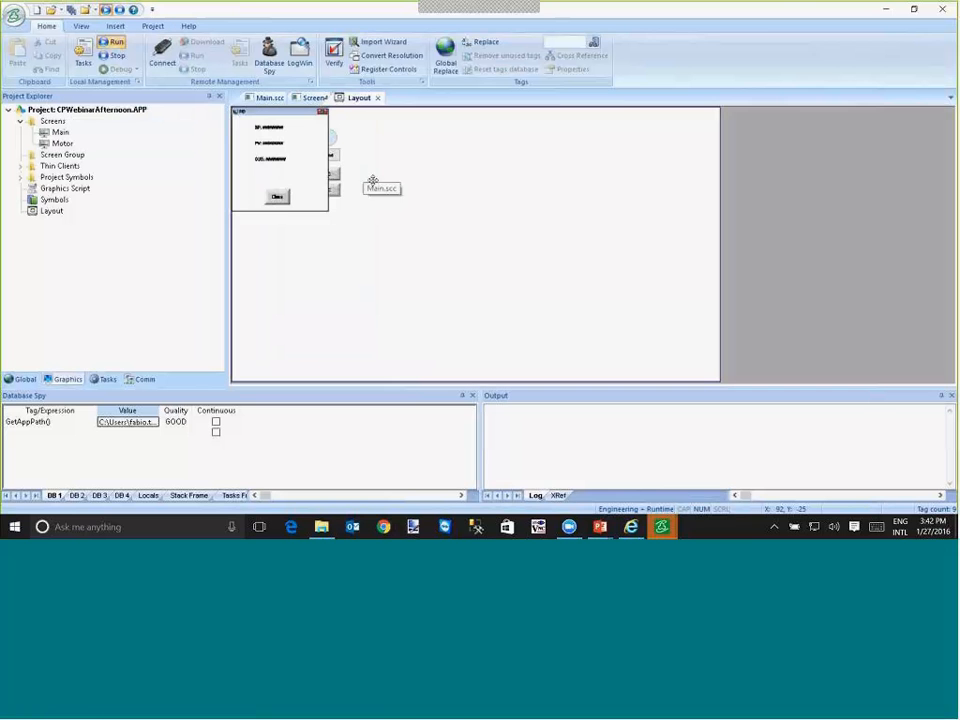
right_click(268, 161)
click(307, 234)
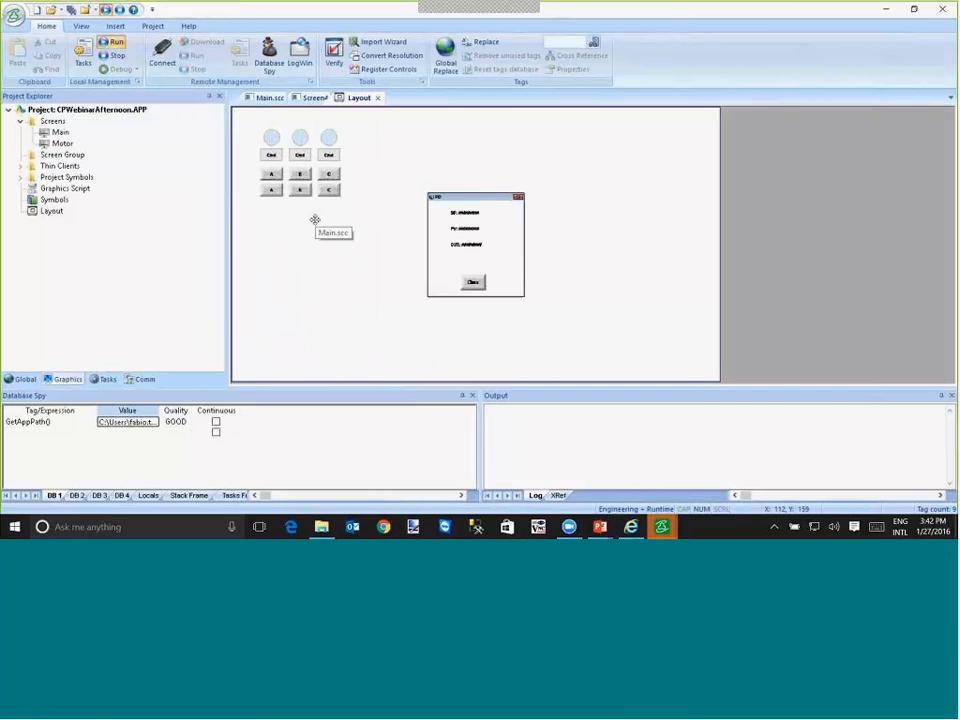
click(377, 97)
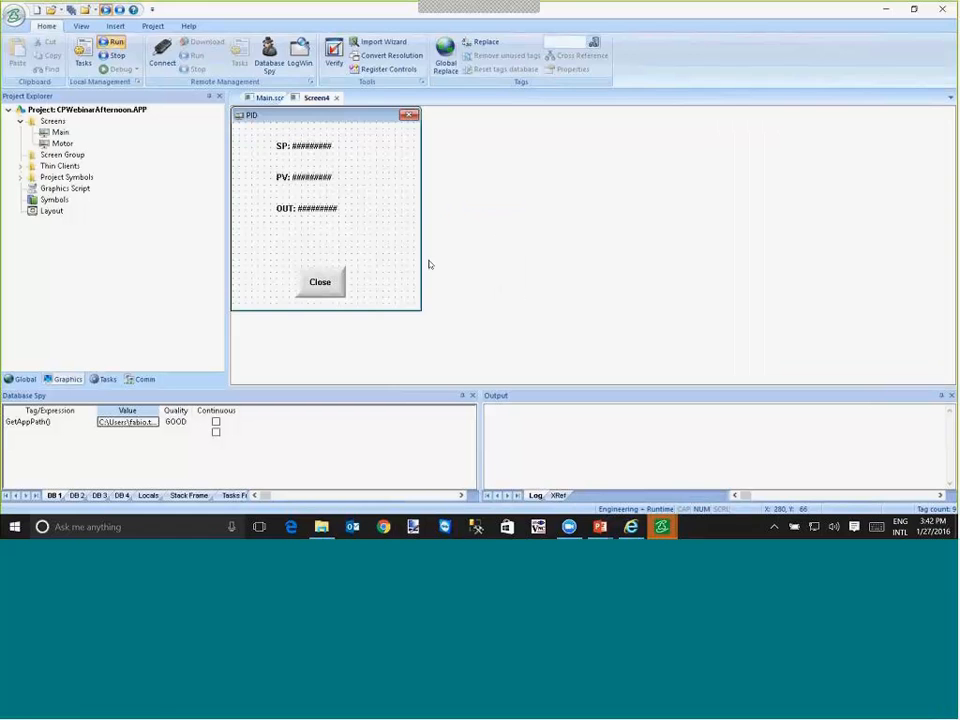
- Save the popup screen under the name PID and close it
click(51, 8)
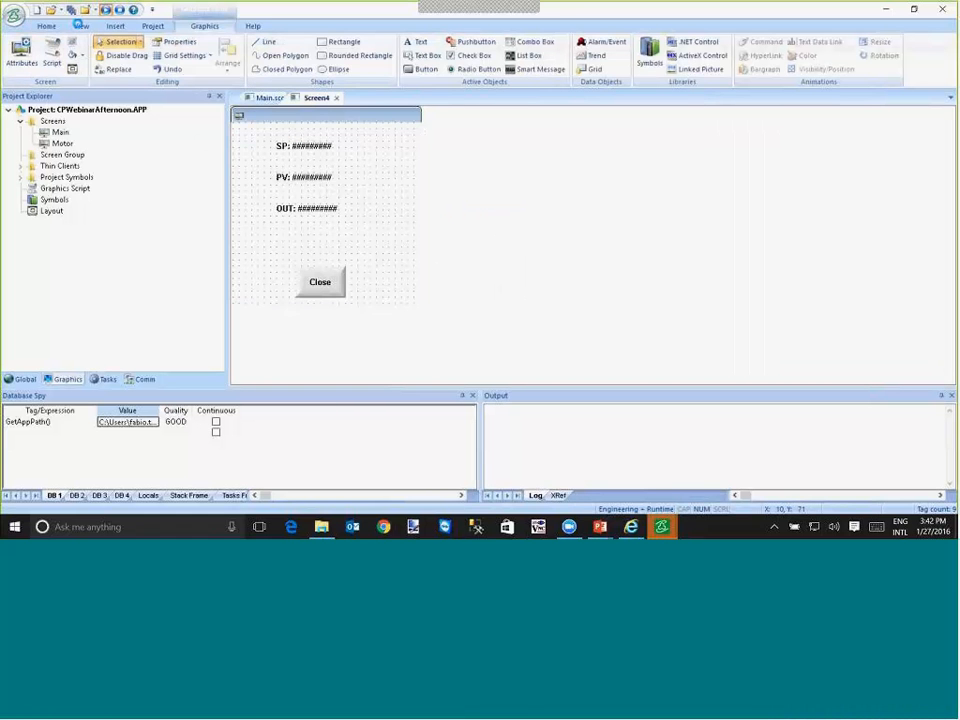
text(PID)
key(Return)
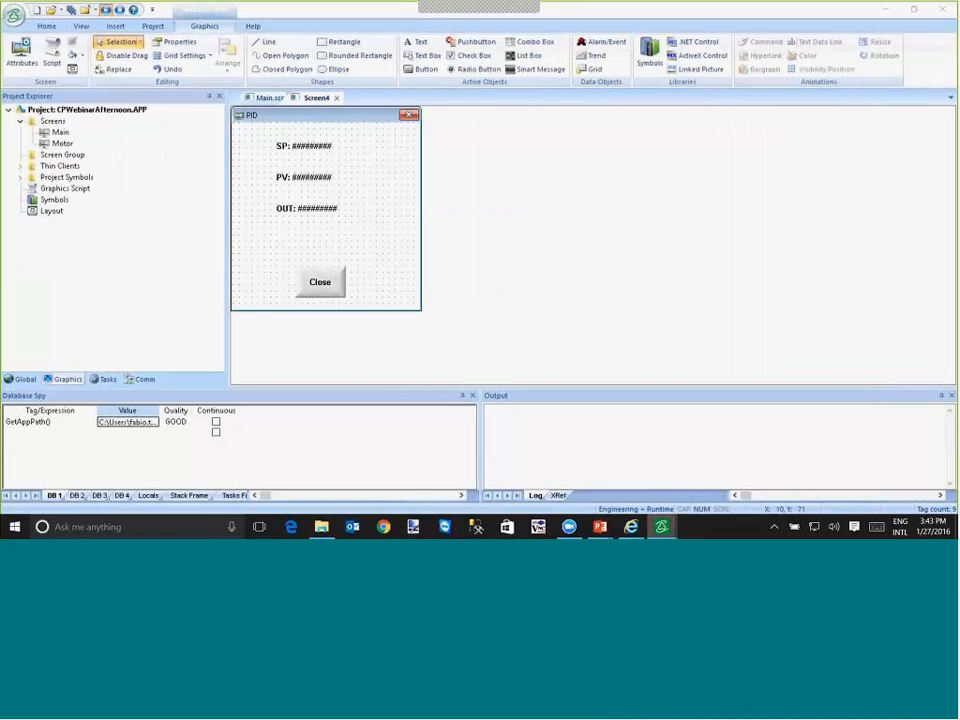
click(335, 98)
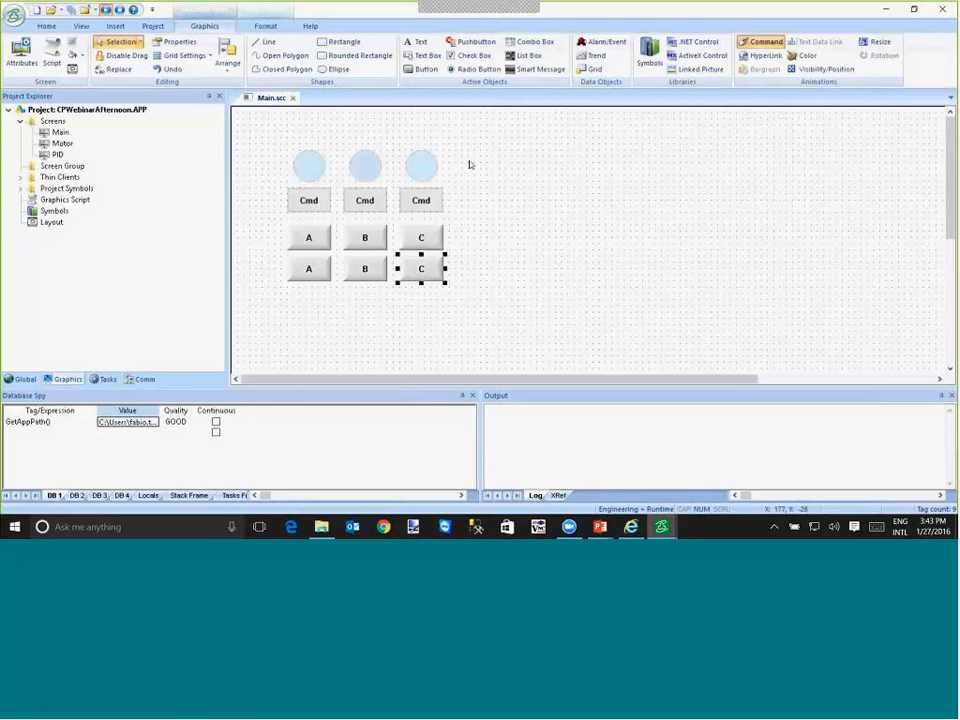
- Duplicate the upper A button on the Main screen to X 430, Y 120 and caption the copy PIDa
click(318, 246)
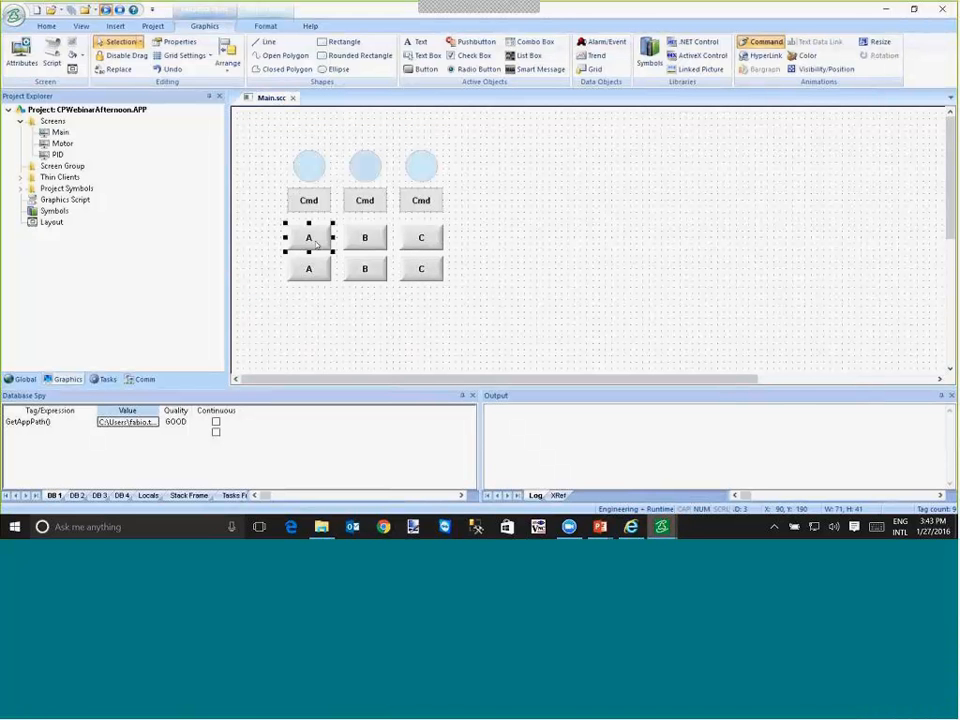
drag(318, 246, 530, 196)
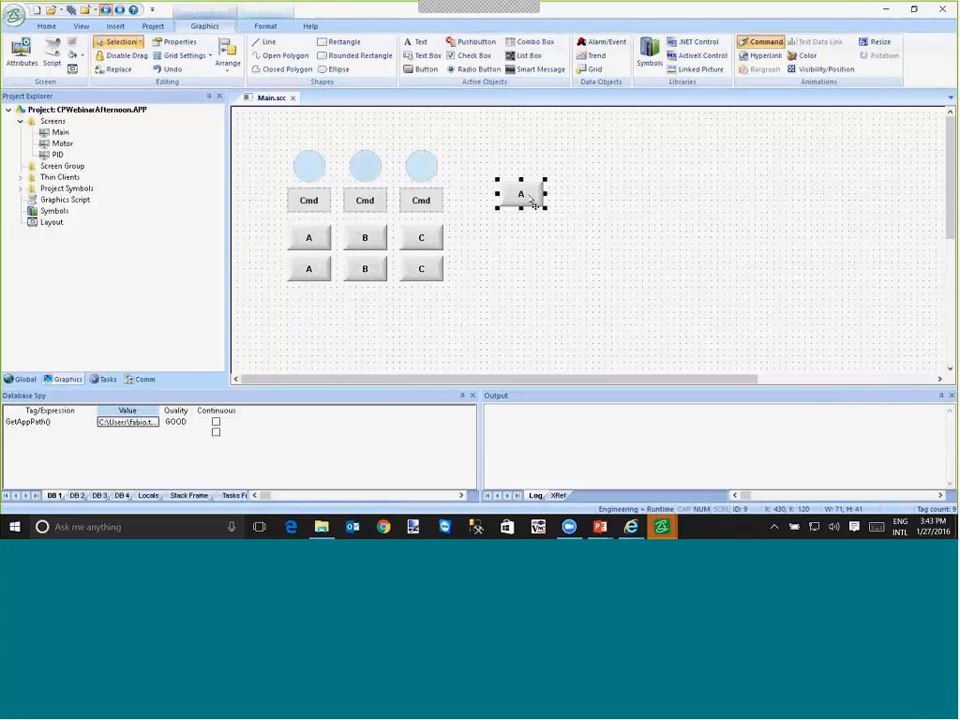
double_click(530, 196)
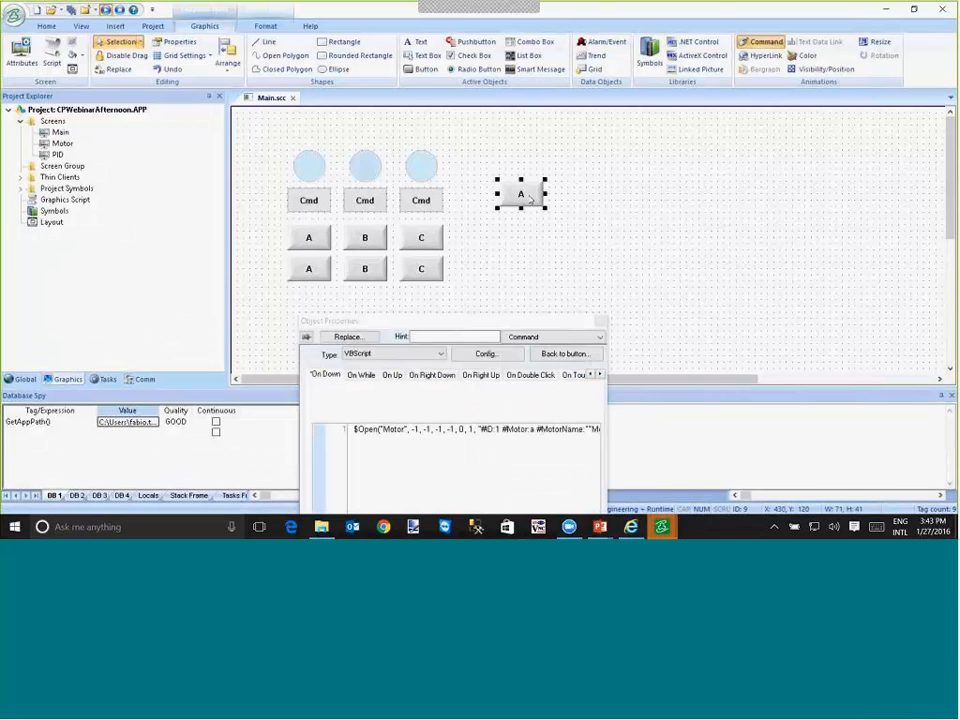
click(563, 354)
drag(401, 371, 303, 366)
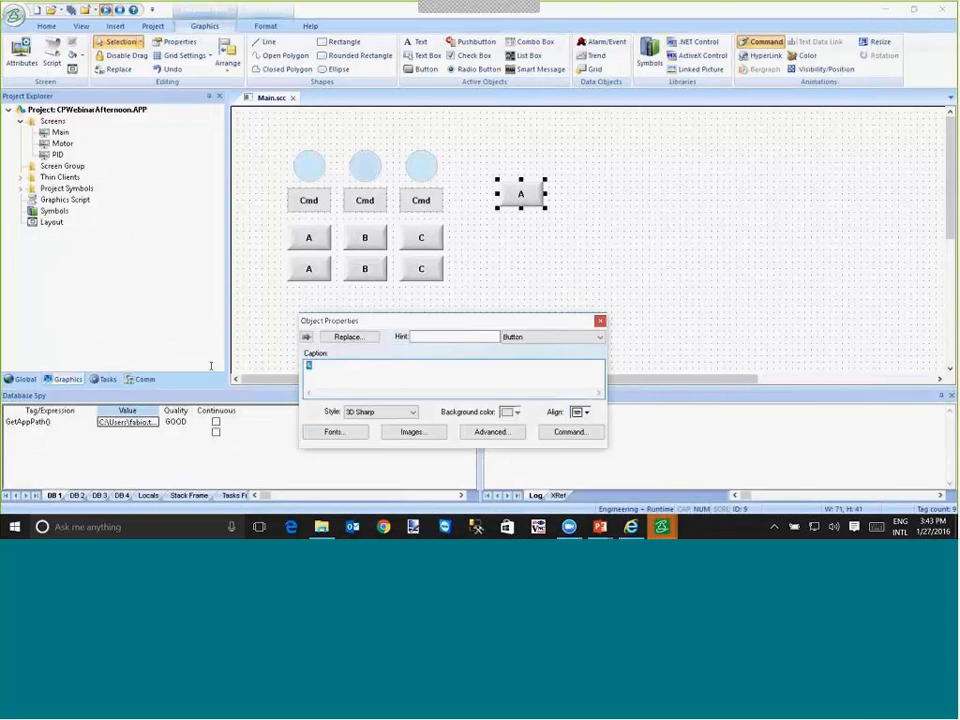
text(PIDa)
- Make the PIDa button's $Open command open the PID screen with screen ID 0 and remove its motor custom properties
click(565, 432)
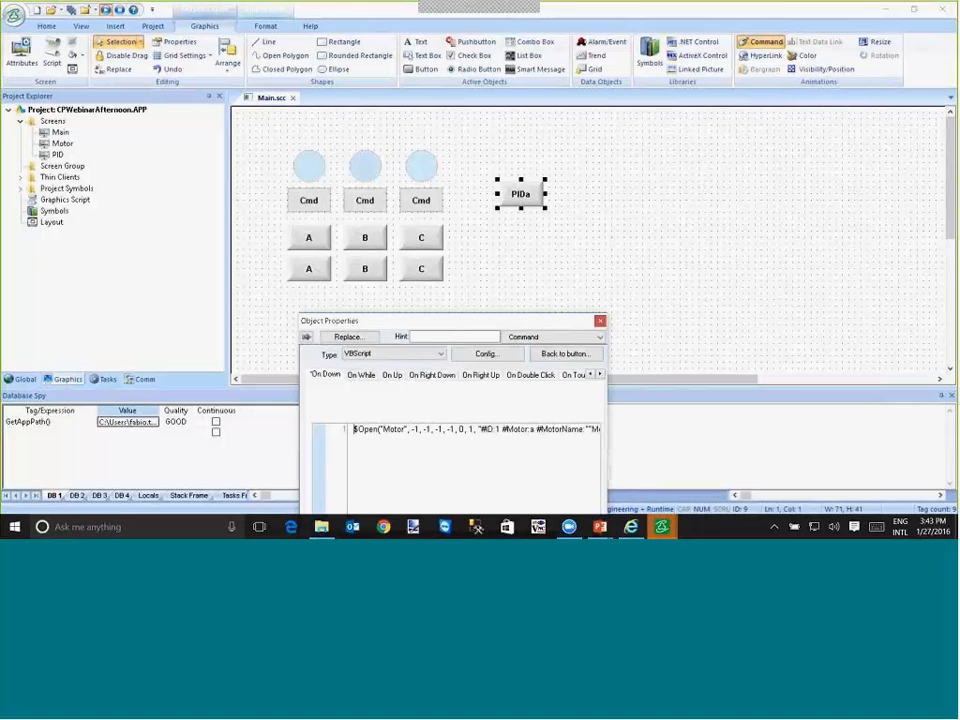
drag(406, 429, 383, 429)
text(PID)
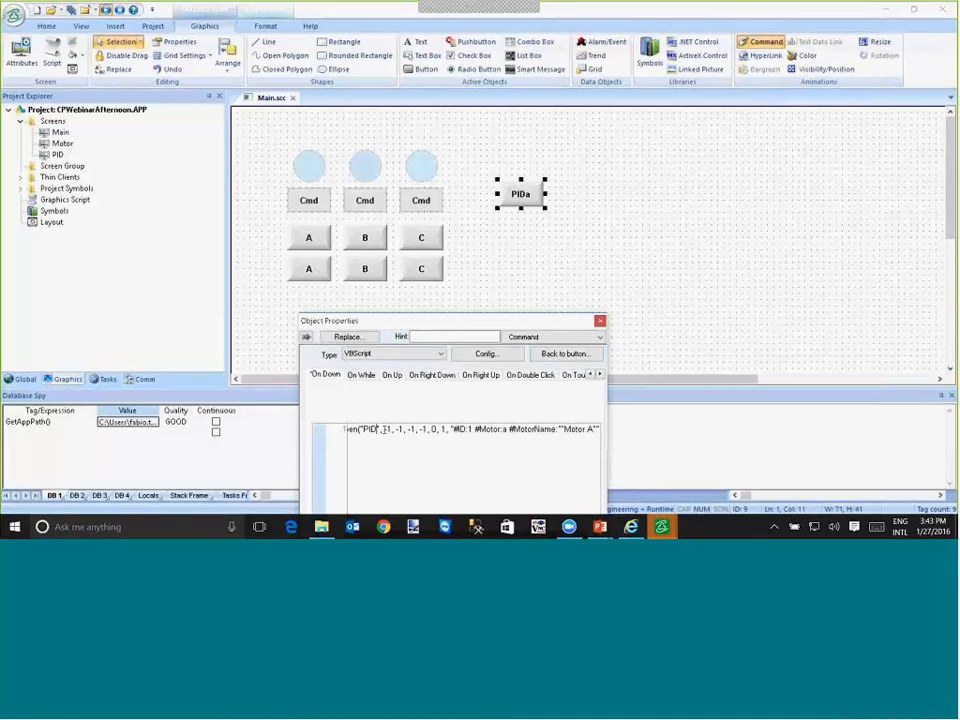
click(450, 429)
key(BackSpace)
text(0)
key(shift+End)
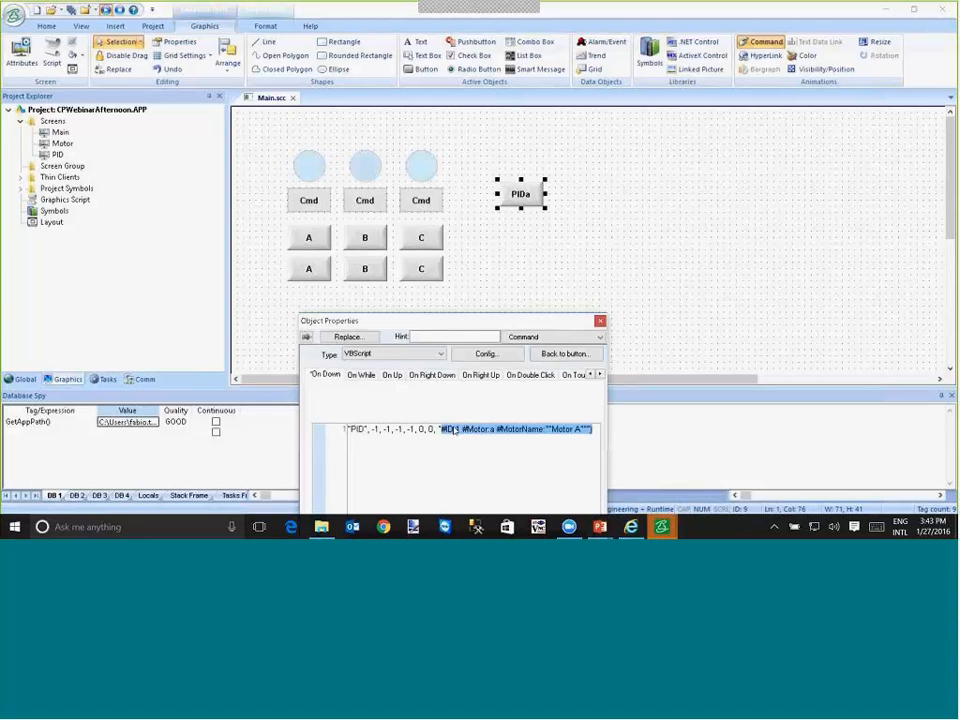
key(BackSpace)
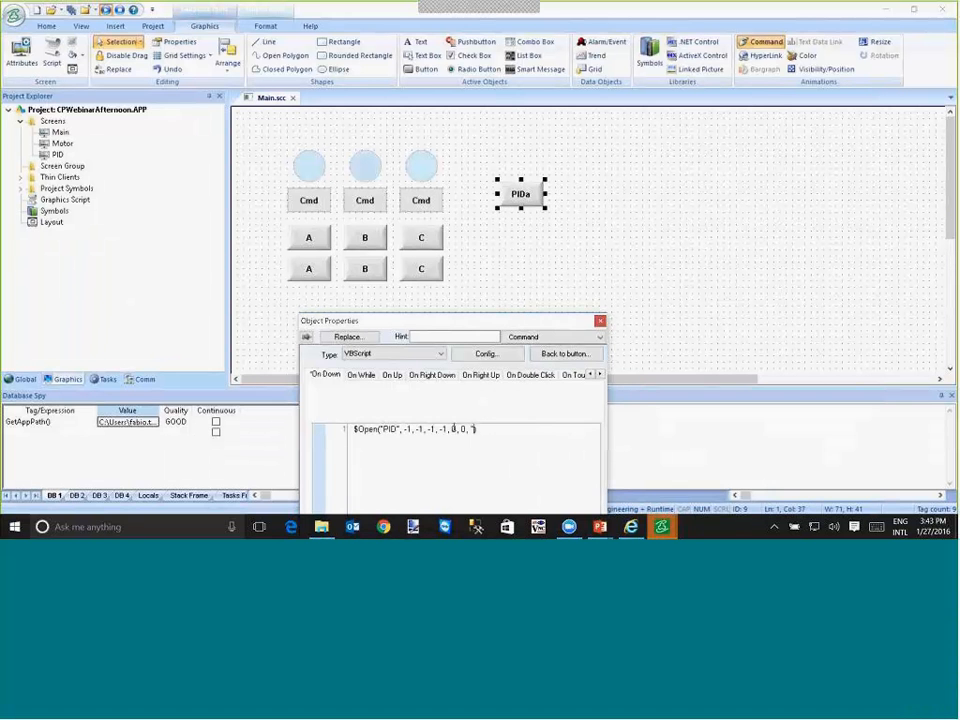
- Pass the custom property #PID:PIDa as the last argument of the PIDa button's $Open command
text("#PID:Pi)
key(BackSpace)
key(BackSpace)
text(IDa)
- Duplicate the PIDa button at X 510, Y 120, make it pass #PID:PIDb, caption it PIDb and save the screen
drag(519, 198, 570, 197)
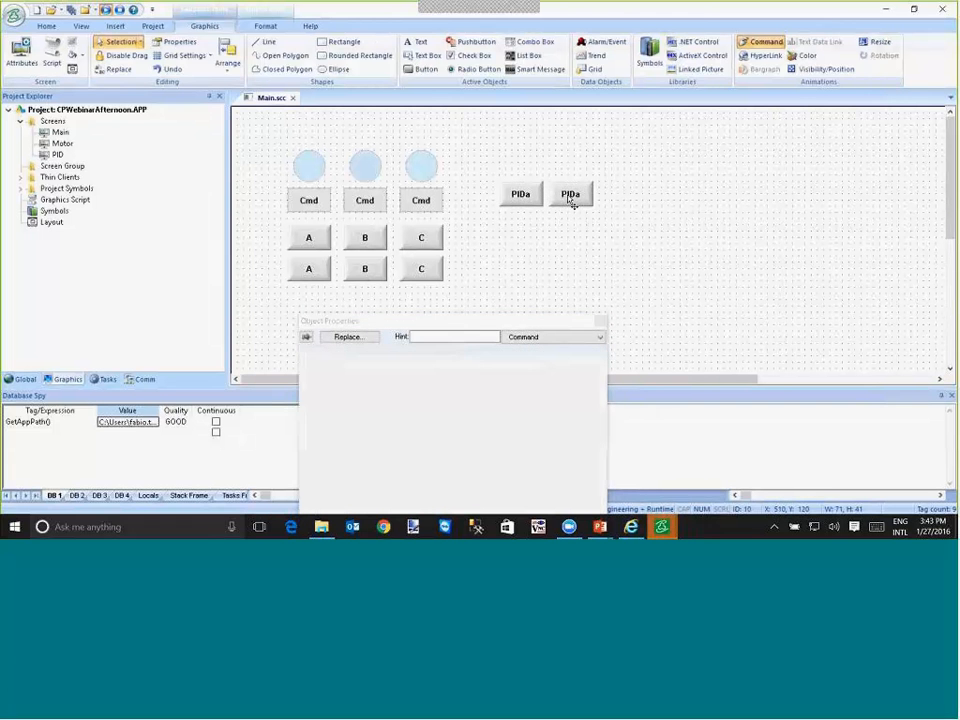
click(512, 429)
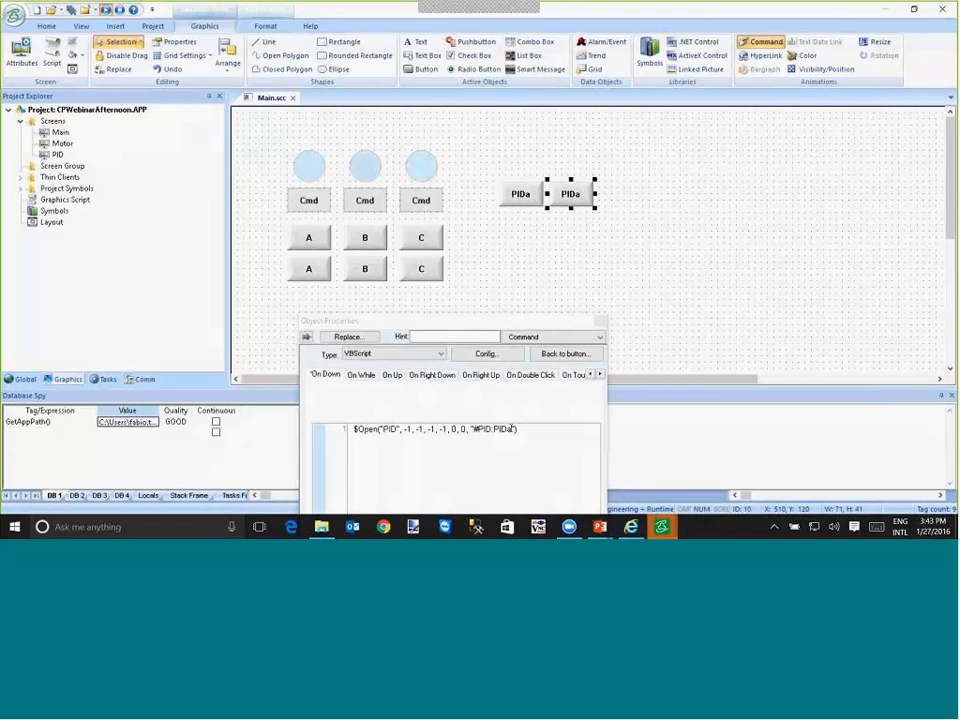
key(BackSpace)
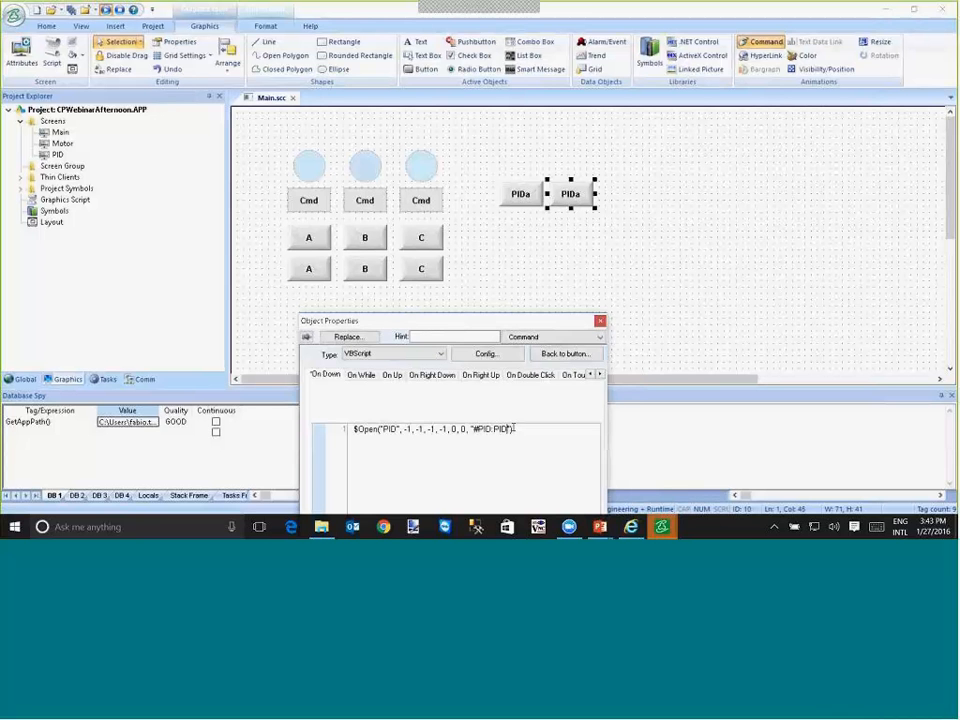
text(b)
click(552, 356)
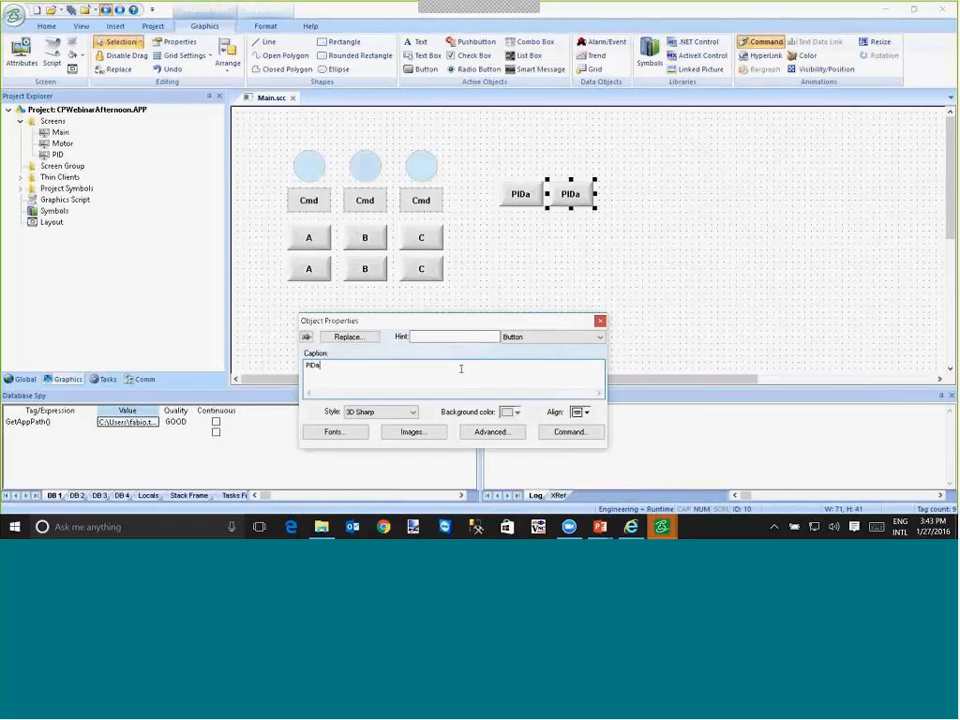
click(72, 11)
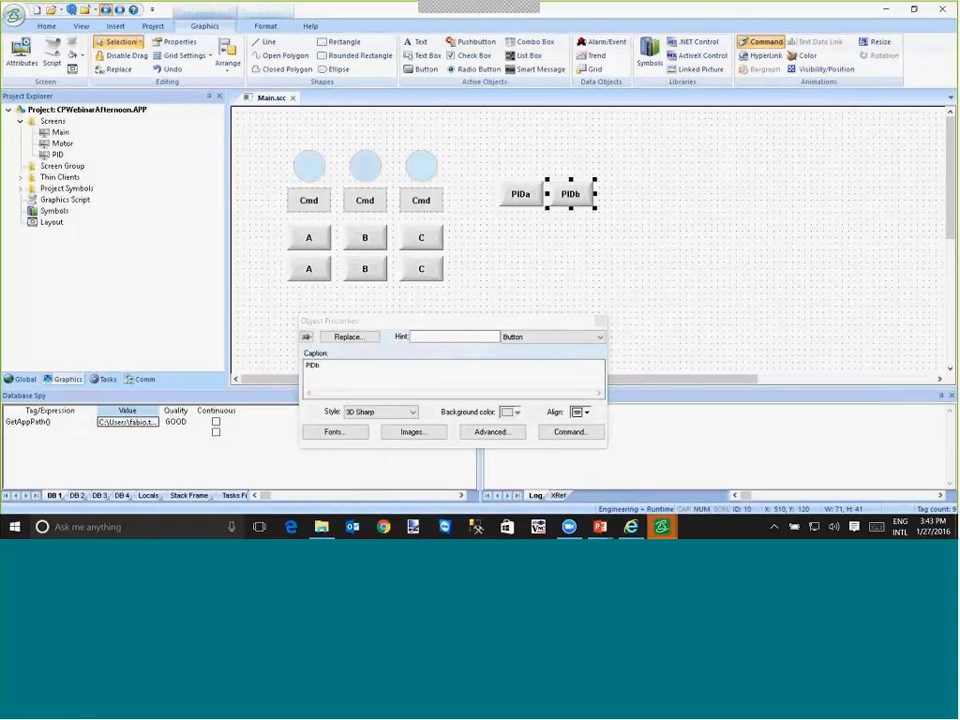
- Switch to the running project window, view the PIDa popup's values and close the popup
key(alt+Tab)
key(alt+shift+Tab)
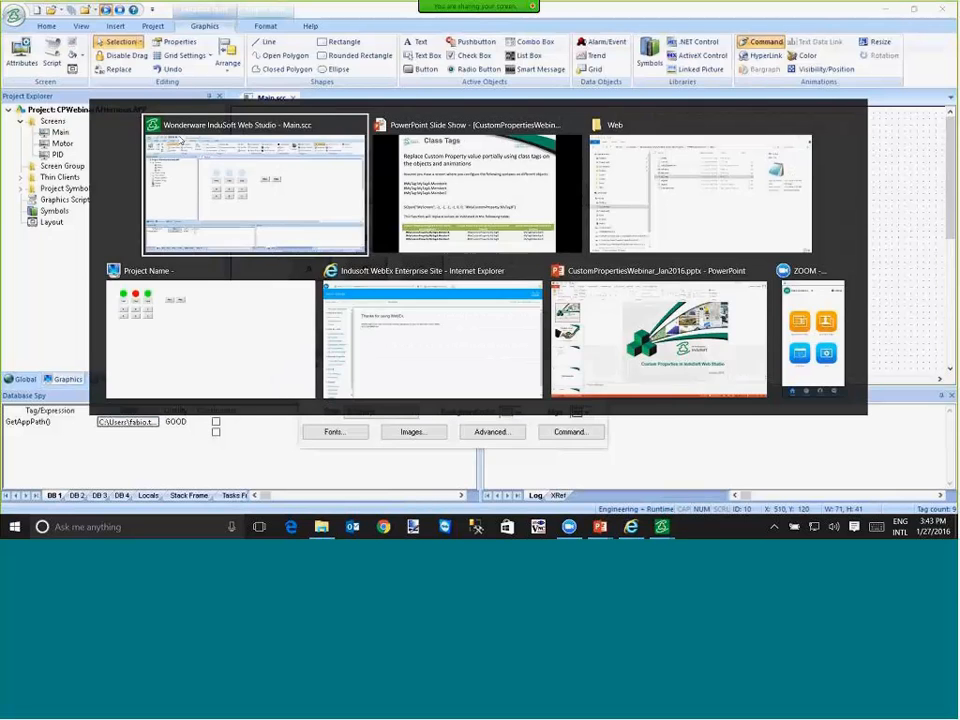
key(alt+Tab)
key(alt+Tab)
key(alt+Tab)
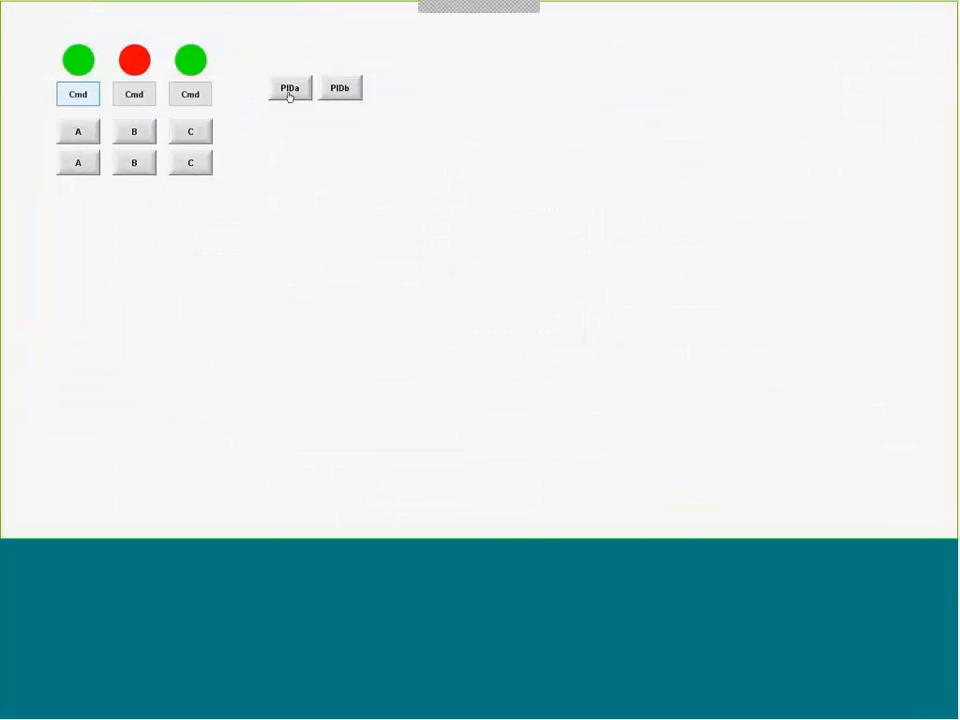
click(289, 90)
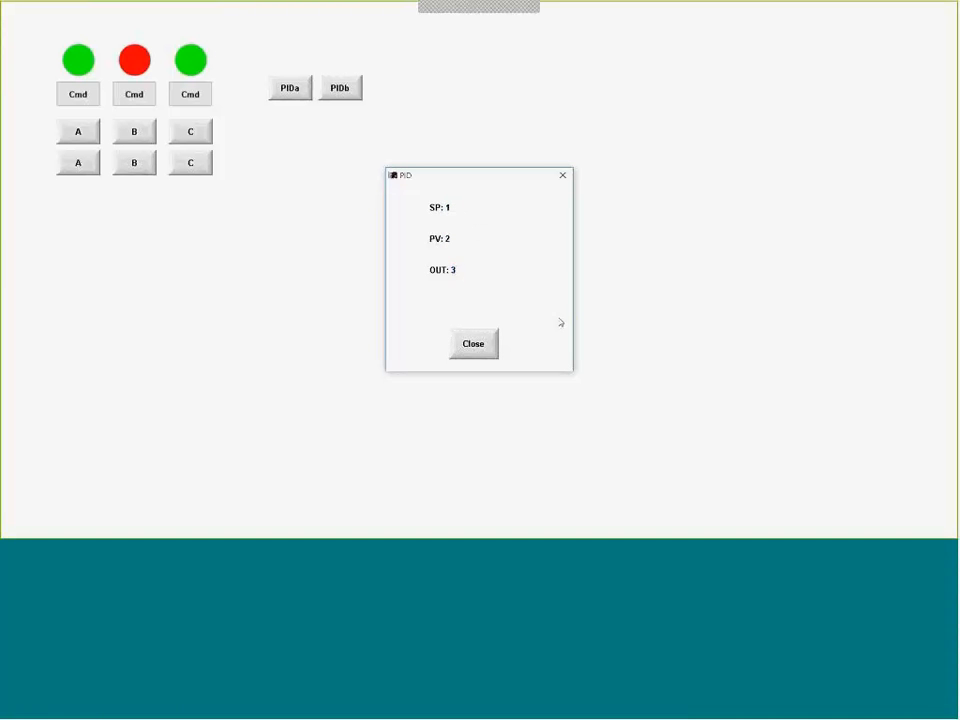
click(453, 352)
- Open the PIDb popup, enter SP 10, PV 20 and OUT 30, and close it
click(341, 89)
double_click(457, 210)
text(10)
key(Tab)
text(20)
key(Tab)
text(30)
click(474, 347)
- Reopen the PIDa and PIDb popups in turn to compare their SP, PV and OUT values
click(286, 96)
click(471, 341)
click(335, 94)
click(474, 344)
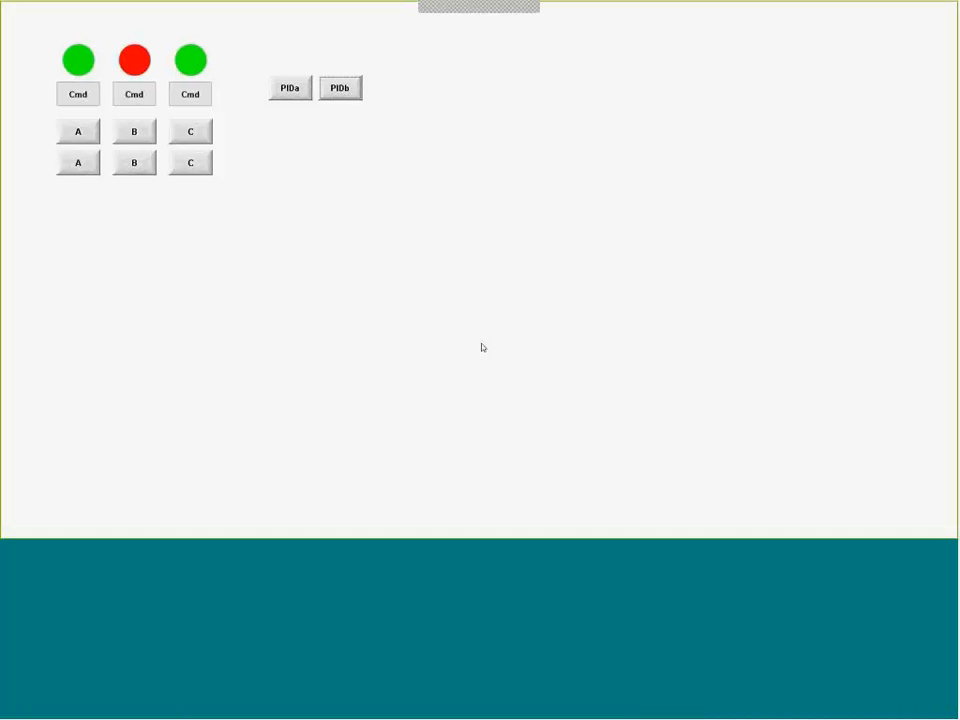
click(294, 90)
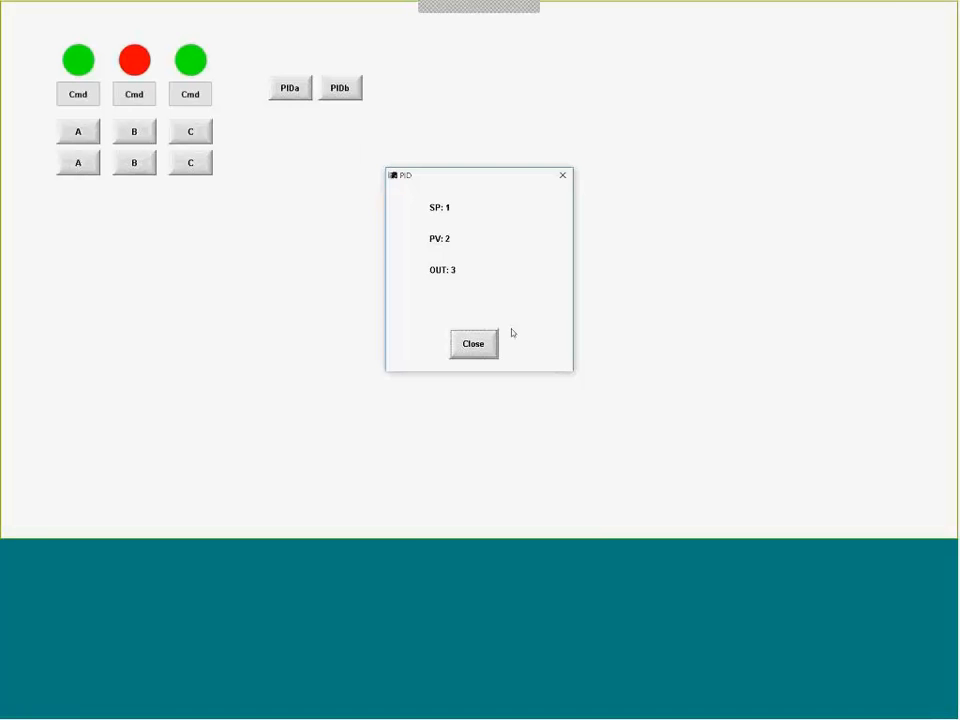
click(474, 344)
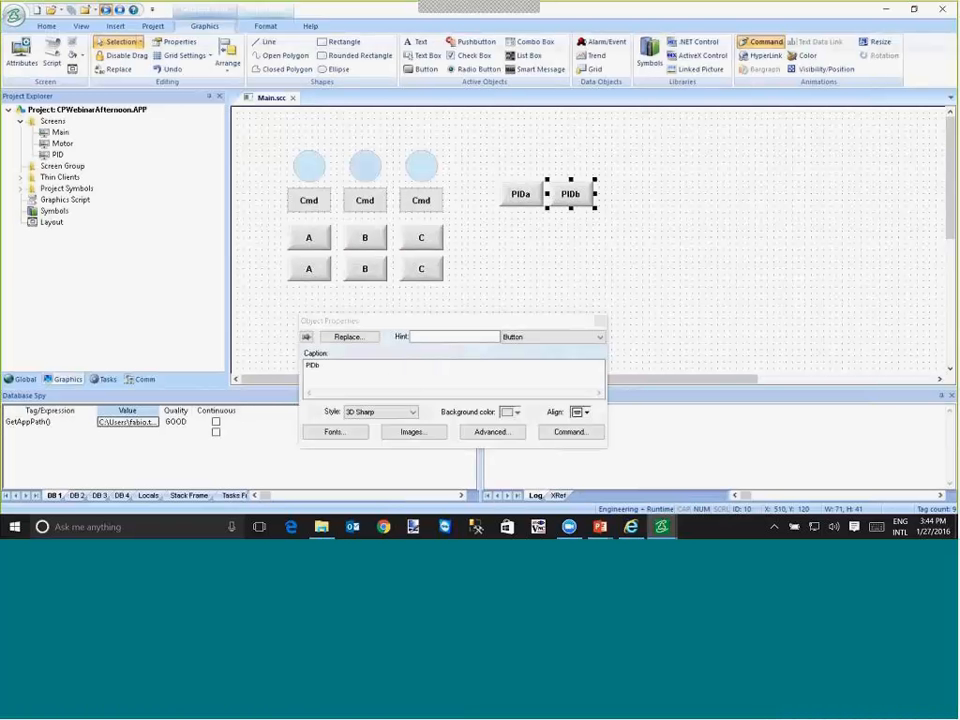
- Switch to the PowerPoint slide show and advance from the Class Tags slide to the Array Tags slide
key(alt+Tab)
key(Tab)
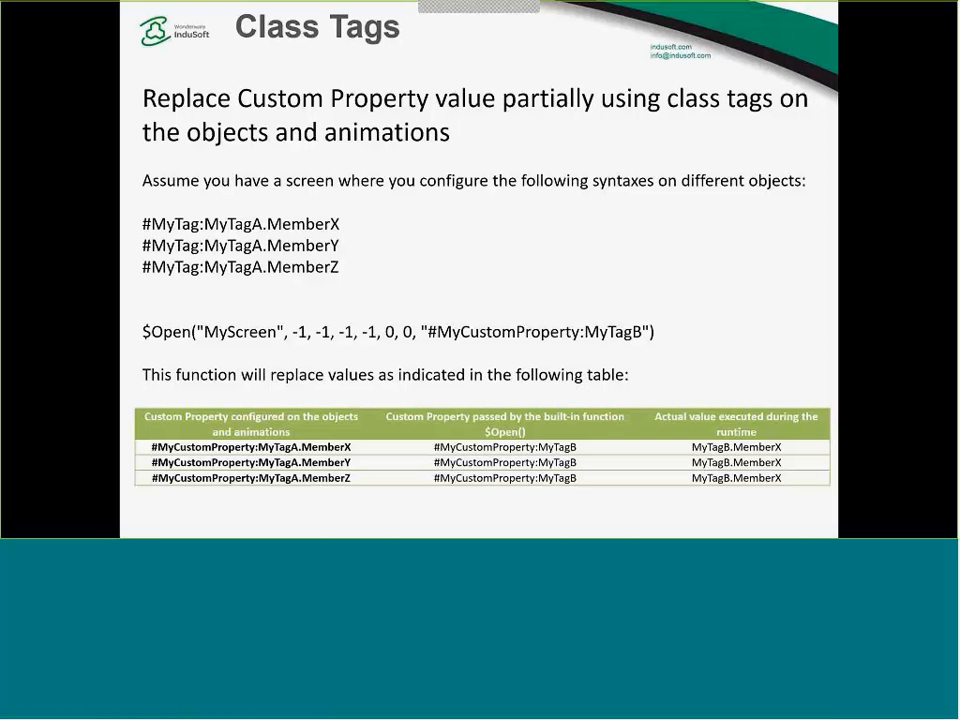
key(Right)
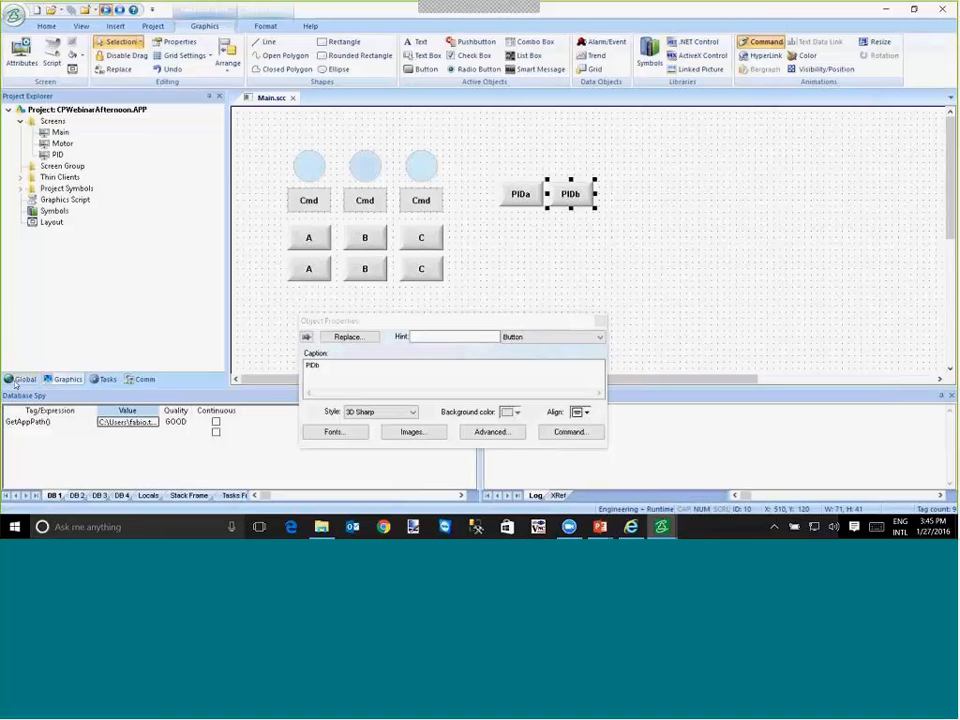
- In InduSoft Web Studio's project tags datasheet, add two integer tags named ta and tb
click(20, 379)
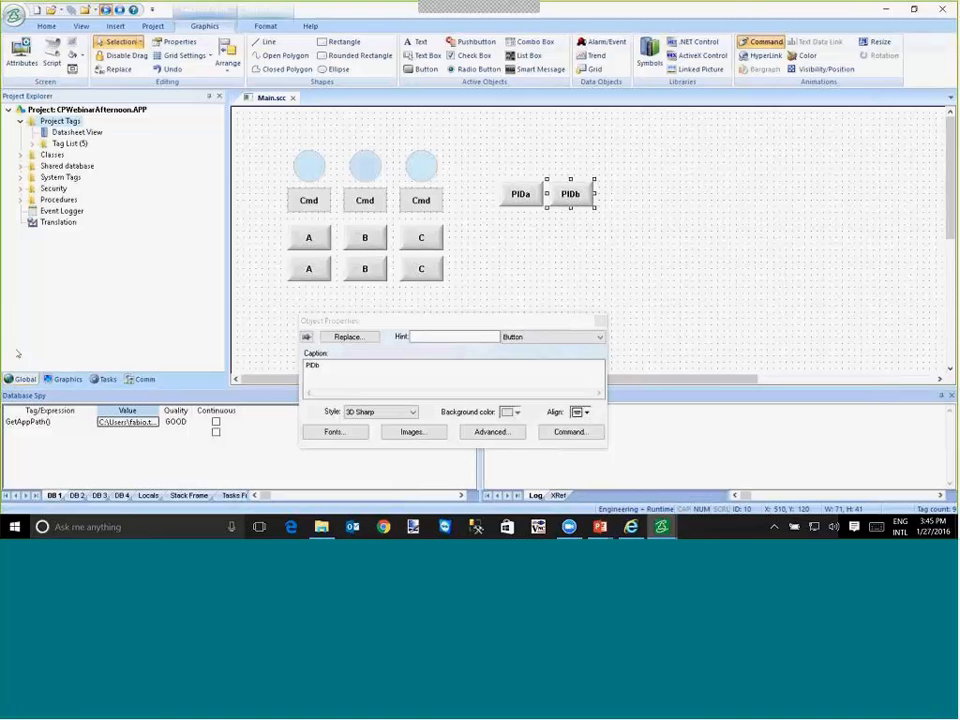
double_click(77, 132)
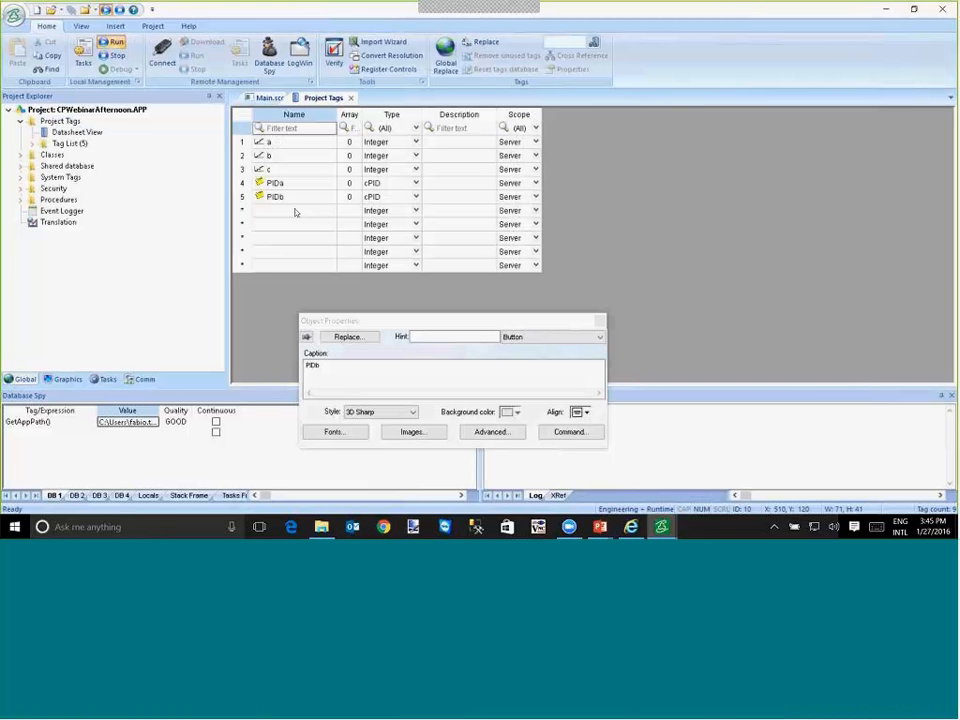
click(295, 212)
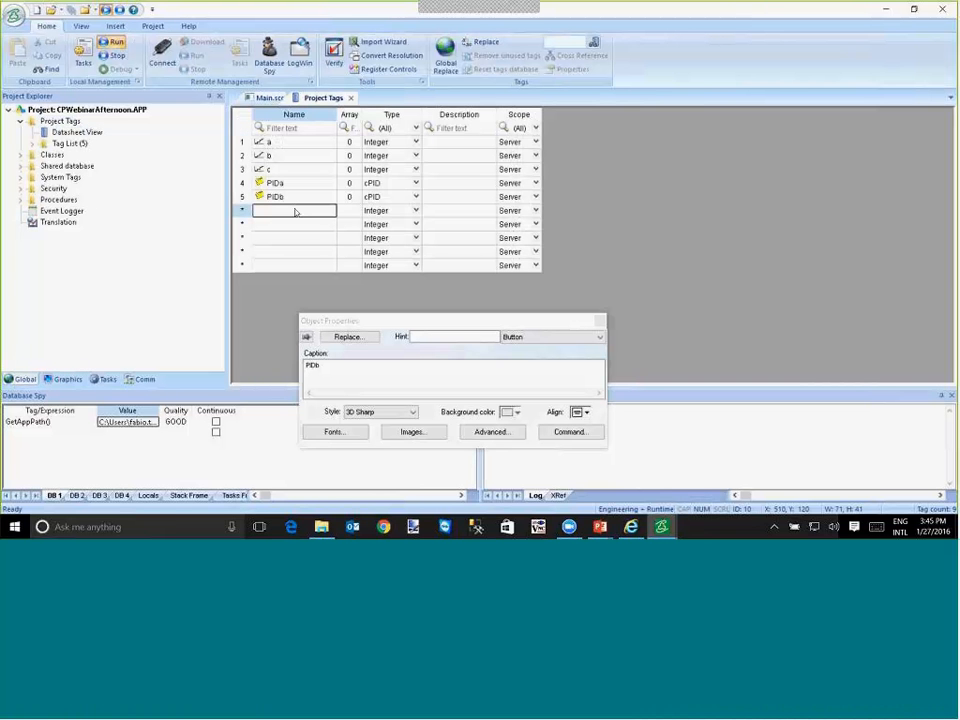
text(ta)
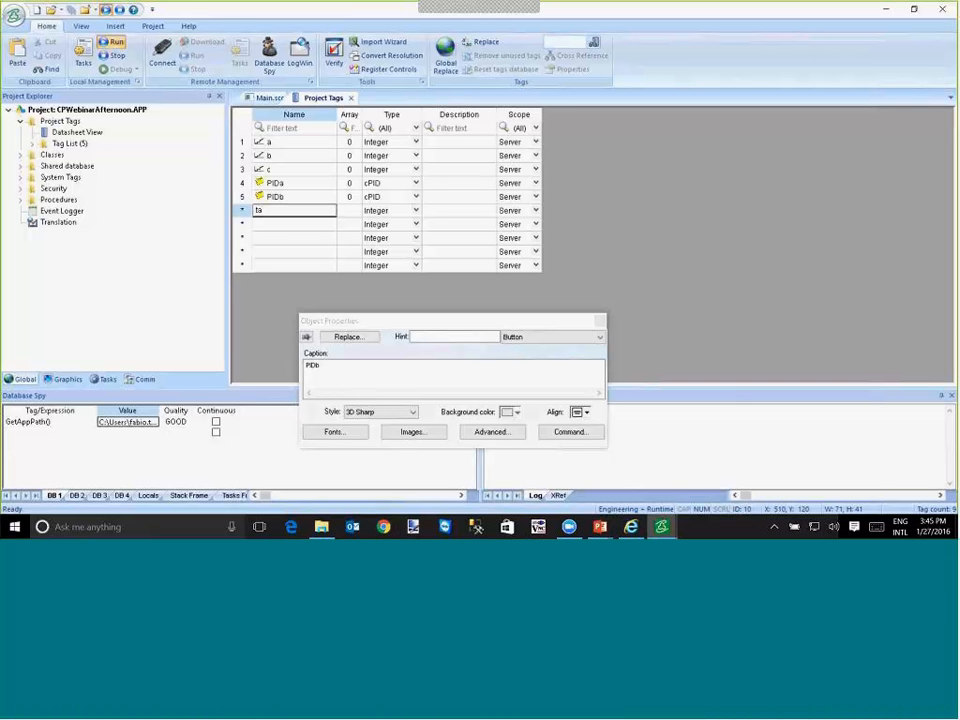
key(BackSpace)
key(BackSpace)
text(ta)
key(Return)
text(tb)
key(Return)
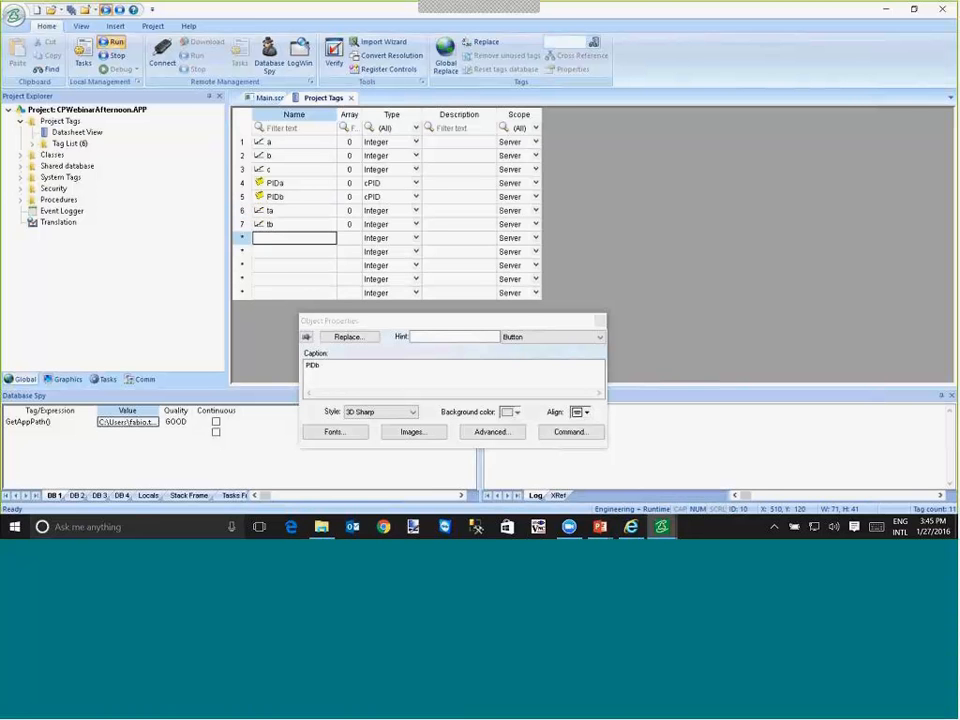
- Set the array size of tags ta and tb to 3
click(349, 211)
text(3)
key(Return)
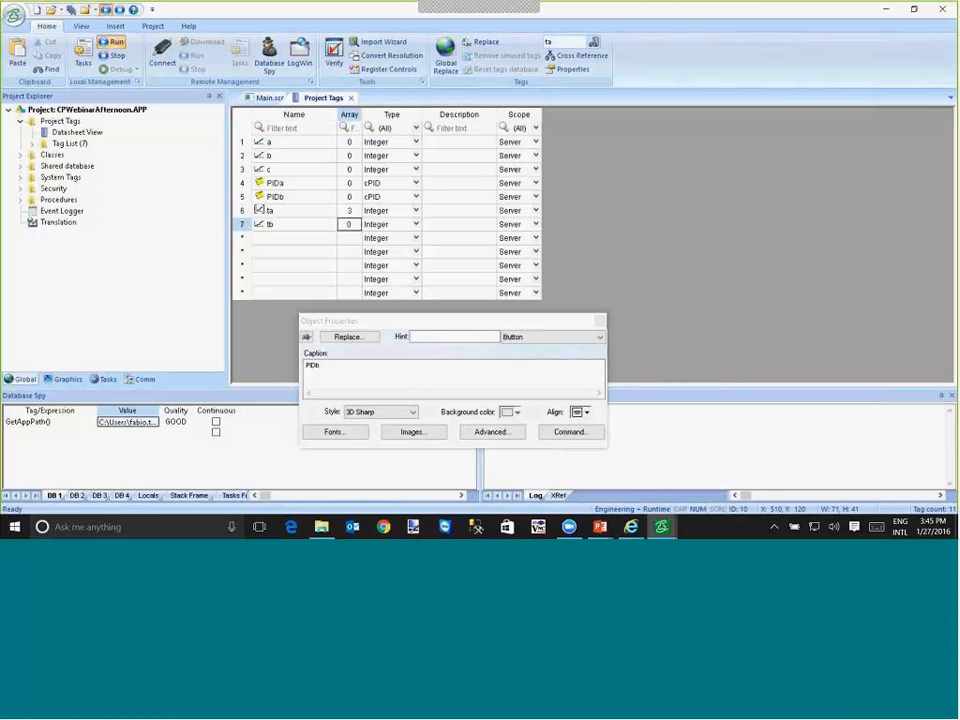
text(3)
key(Return)
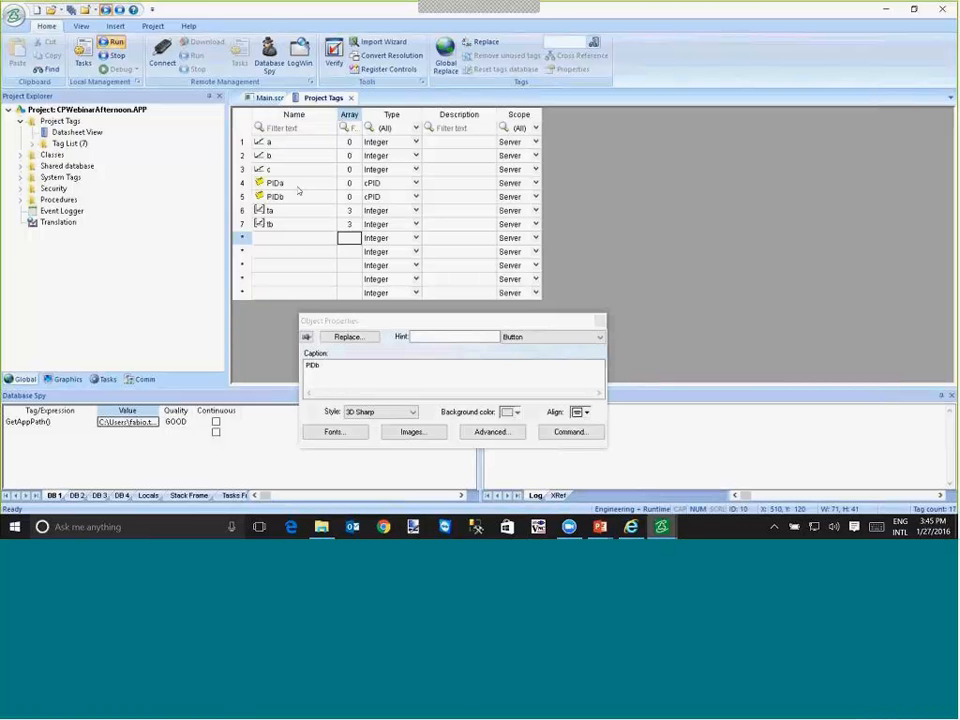
- Close the project tags datasheet and insert a new screen with a width and height of 300
click(351, 98)
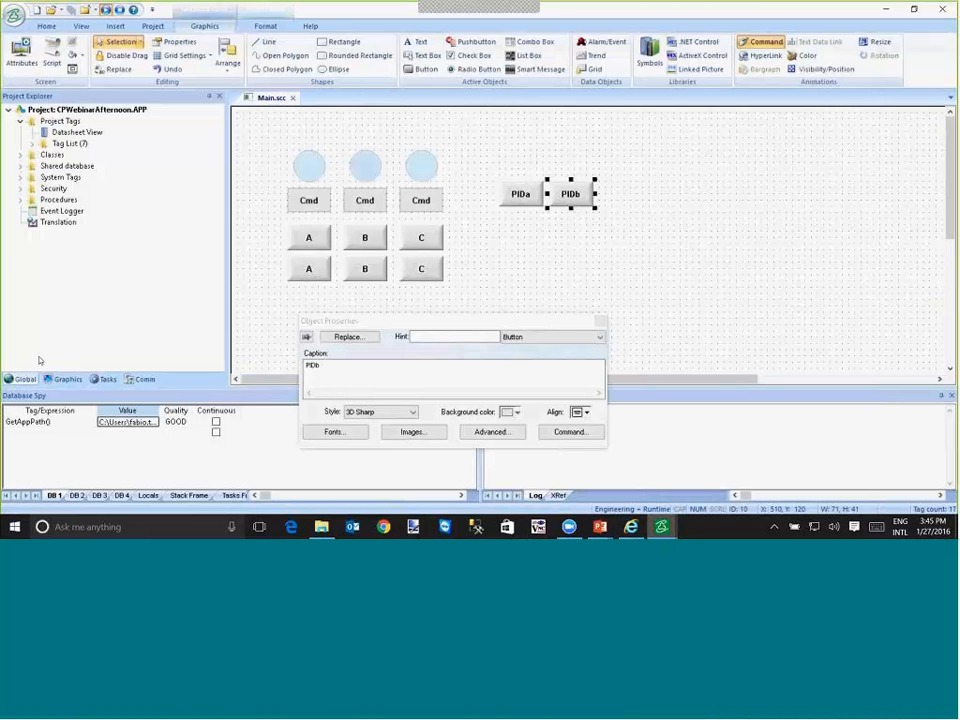
right_click(54, 124)
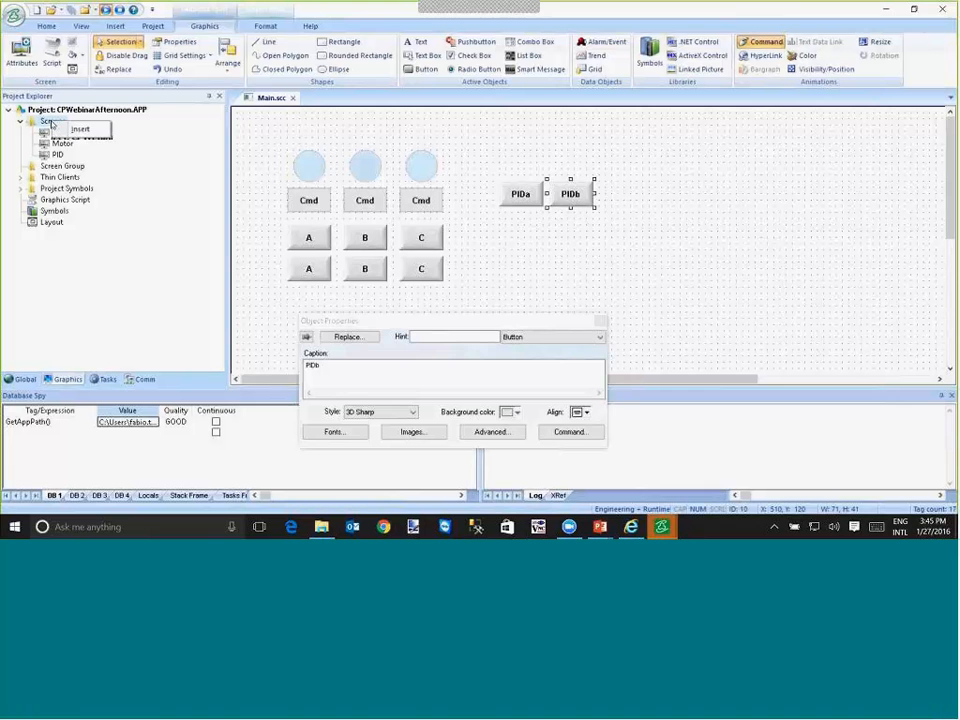
click(76, 131)
double_click(528, 174)
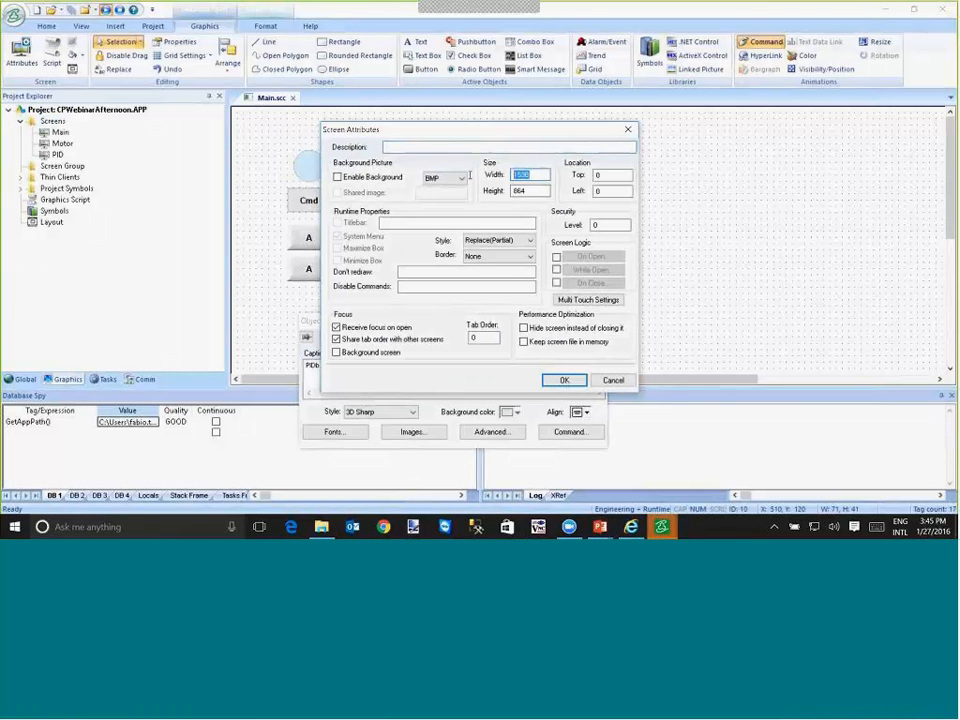
text(300)
key(Tab)
text(300)
- Give the new screen a Thin border, the Popup style and a titlebar reading Array
click(497, 256)
click(482, 267)
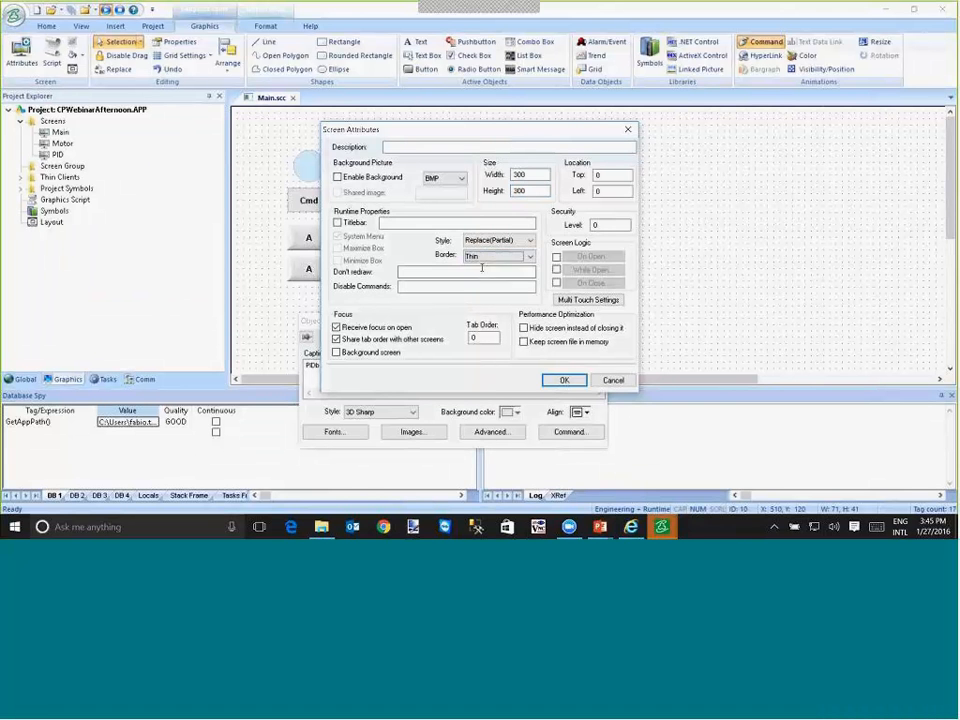
click(497, 241)
click(490, 261)
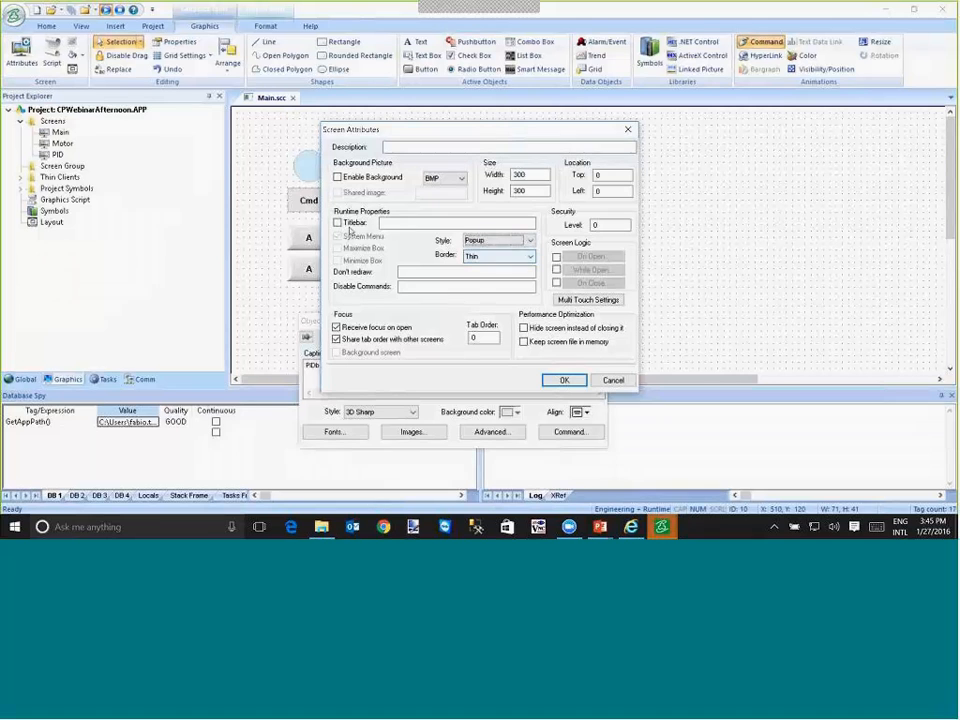
click(341, 223)
text(Array)
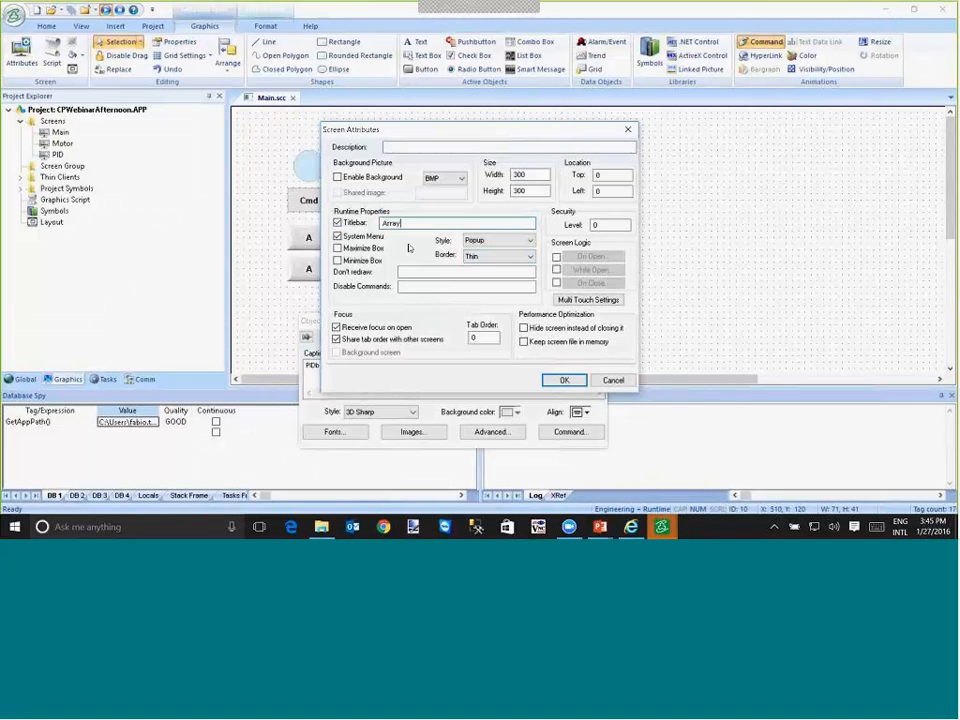
click(564, 380)
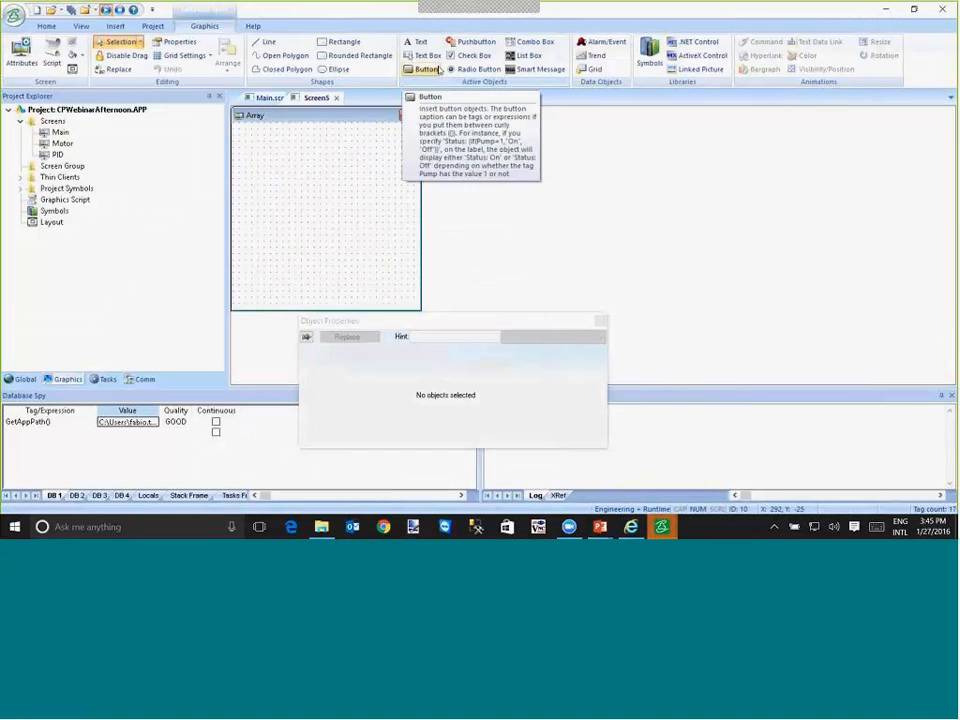
- Draw a button about 81 by 41 centred near the popup's lower edge and caption it Close
click(427, 69)
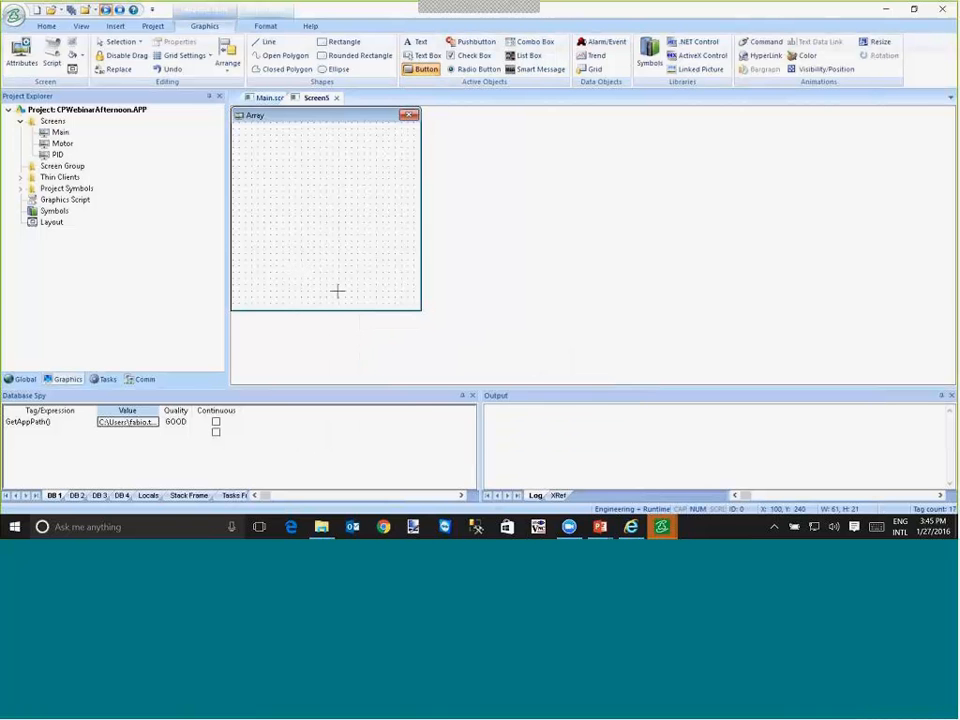
drag(293, 271, 347, 298)
double_click(320, 286)
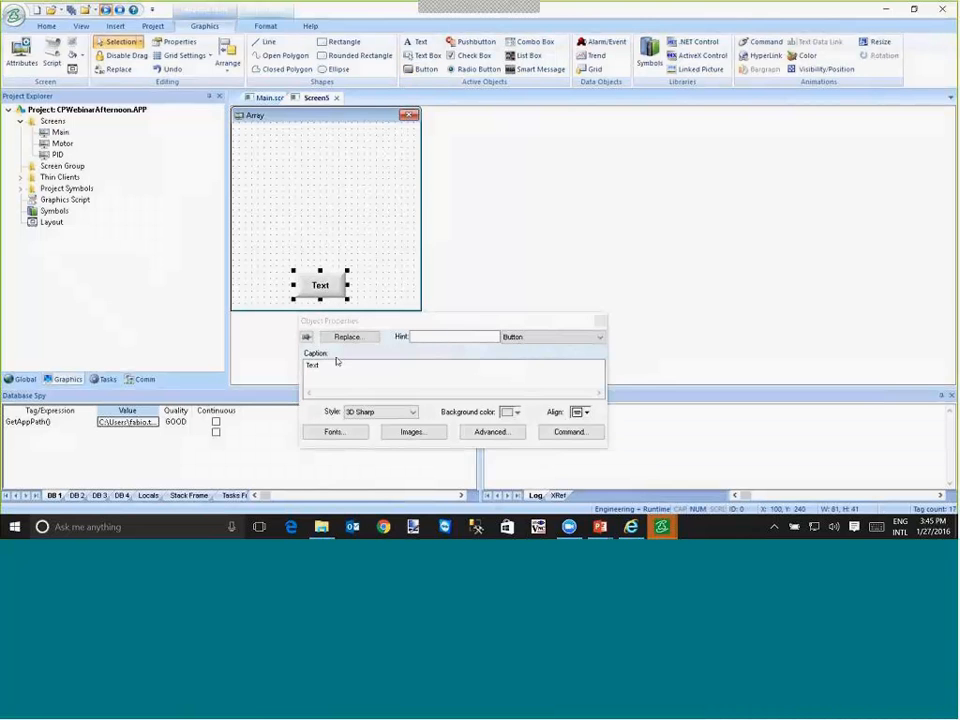
text(Close)
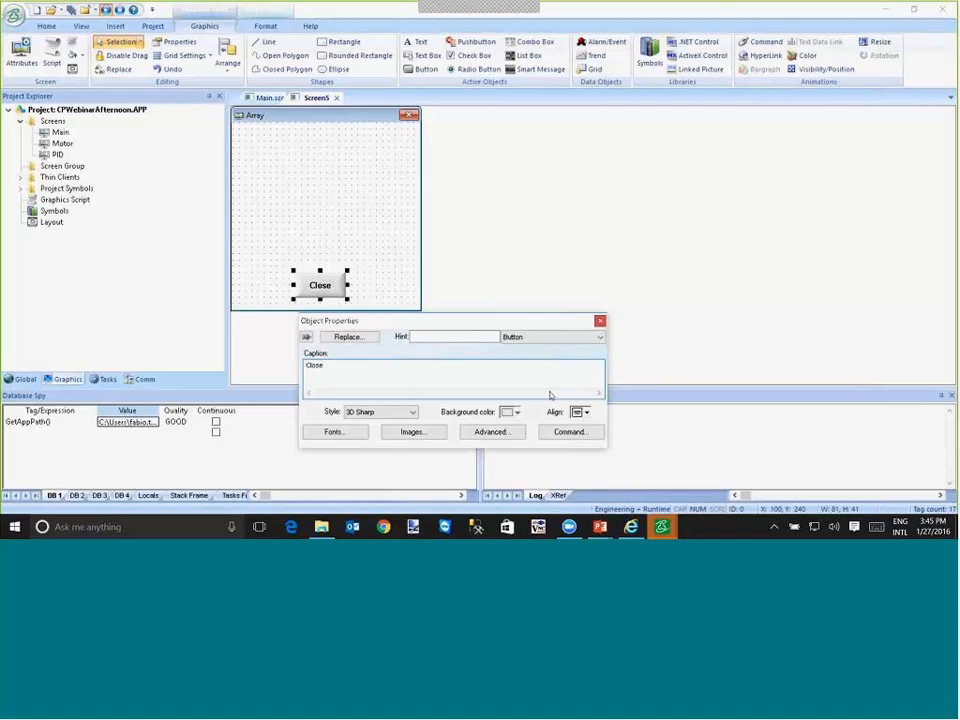
- Give the Close button the VBScript On Down command $Close("Array")
click(566, 431)
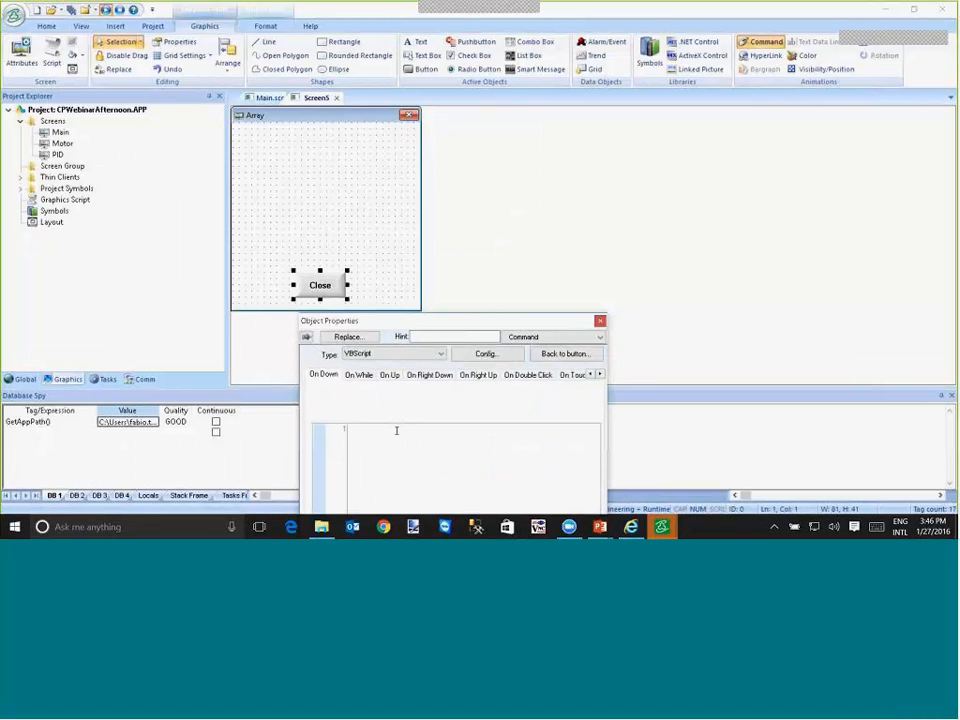
text($Close()
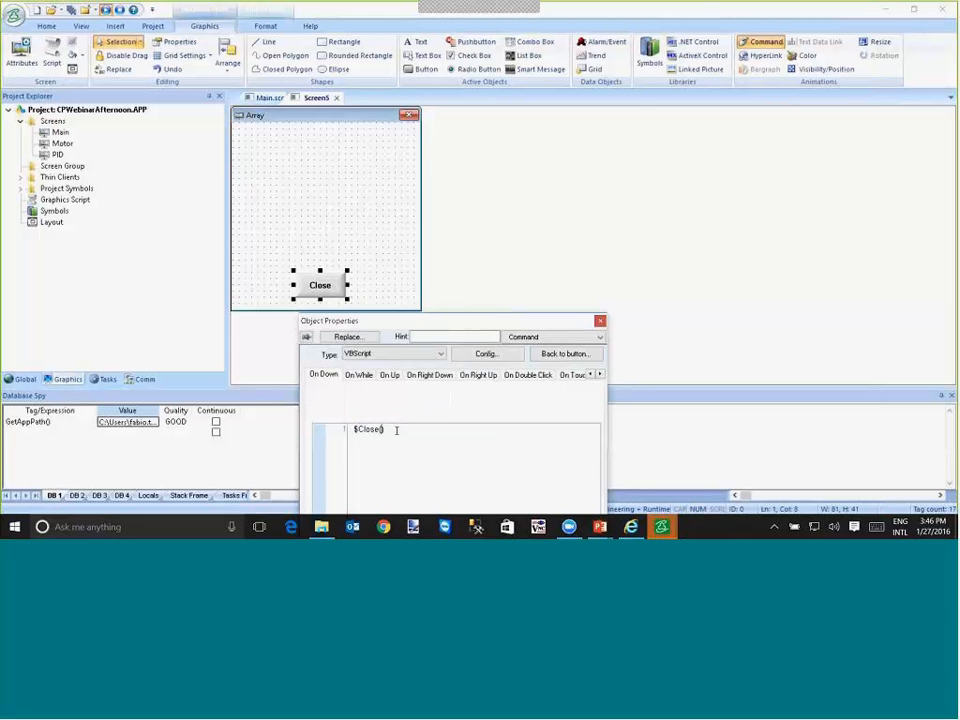
text("Array")
click(416, 41)
click(255, 146)
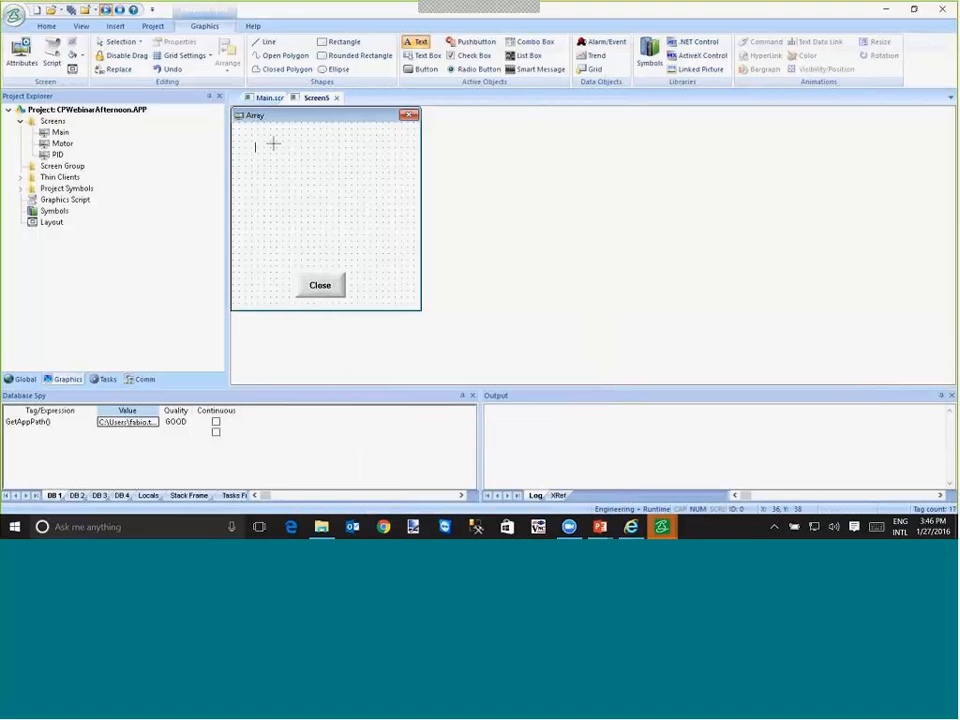
text(#)
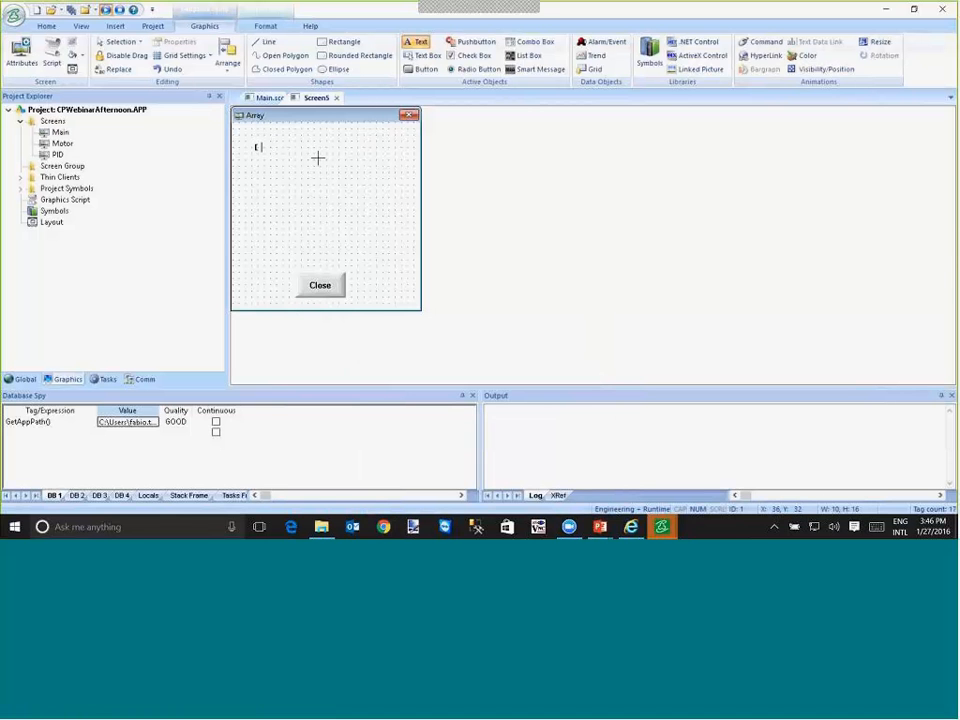
key(Escape)
key(Delete)
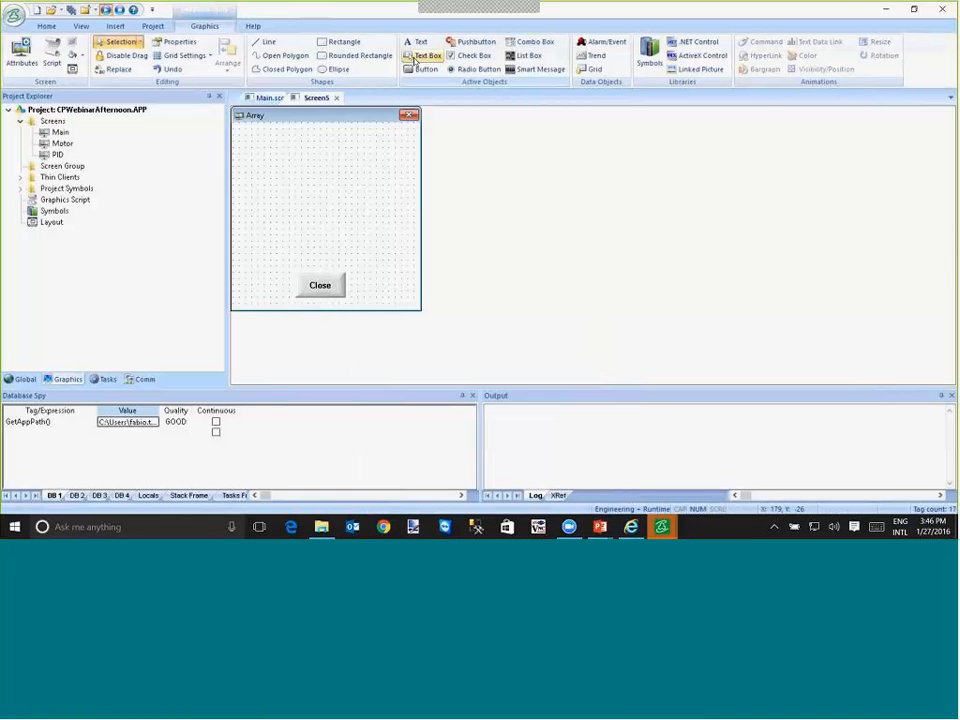
- Draw a text box about 180 by 49 near the popup's upper edge and set its tag expression to #List:ta[1]
click(420, 56)
drag(269, 133, 382, 163)
double_click(381, 162)
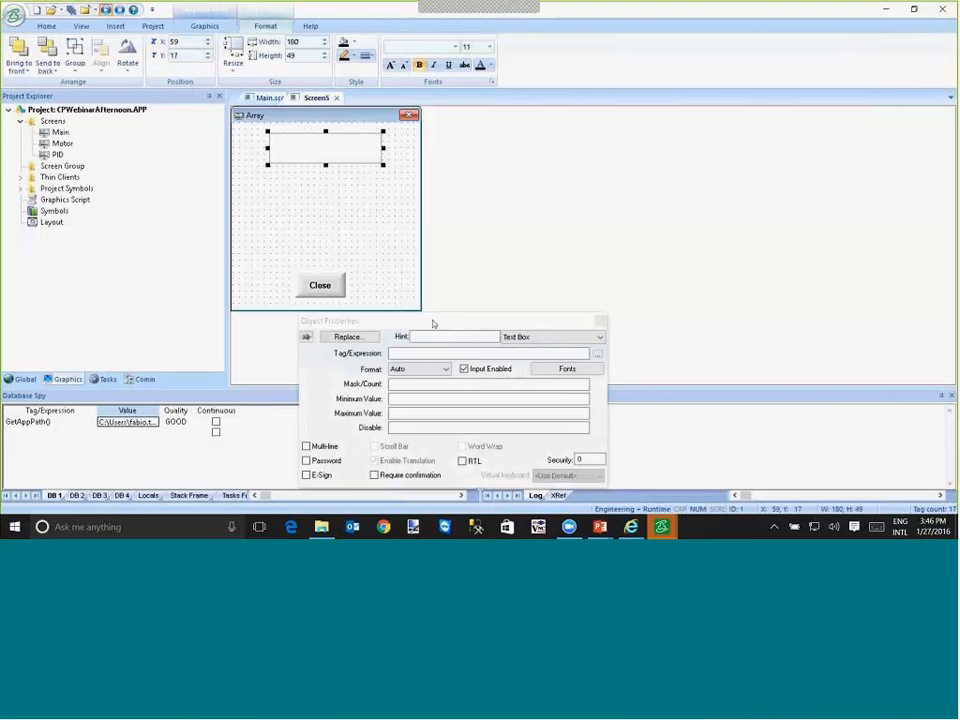
click(420, 354)
text(te)
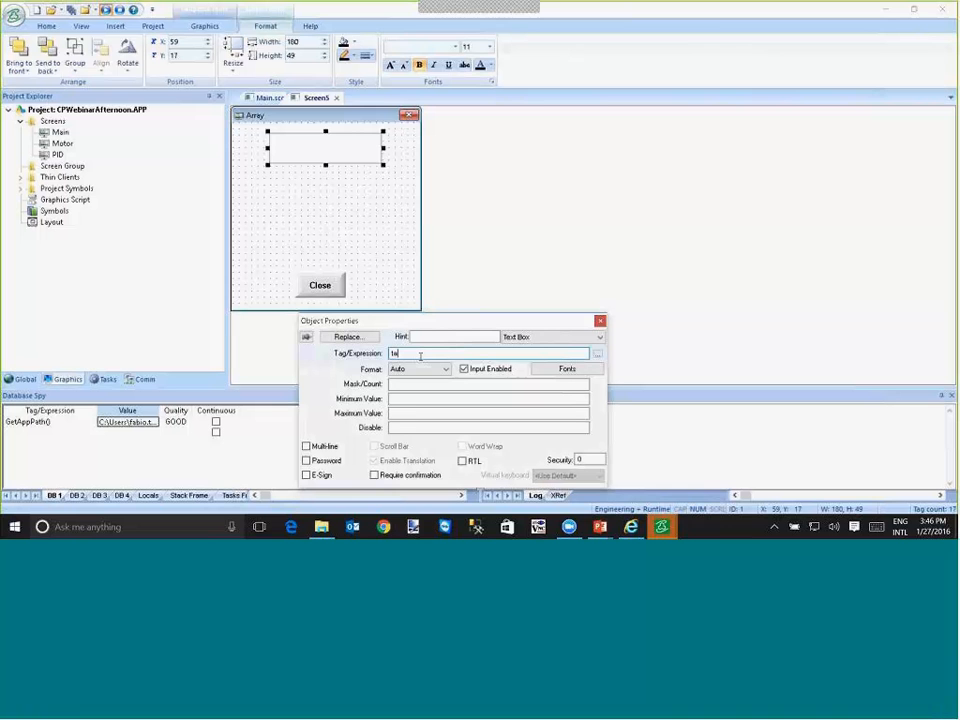
text([1])
key(Home)
text(#List)
- Duplicate the text box directly below the first and set the copy's tag expression to #List:ta[2]
drag(343, 154, 341, 198)
click(428, 352)
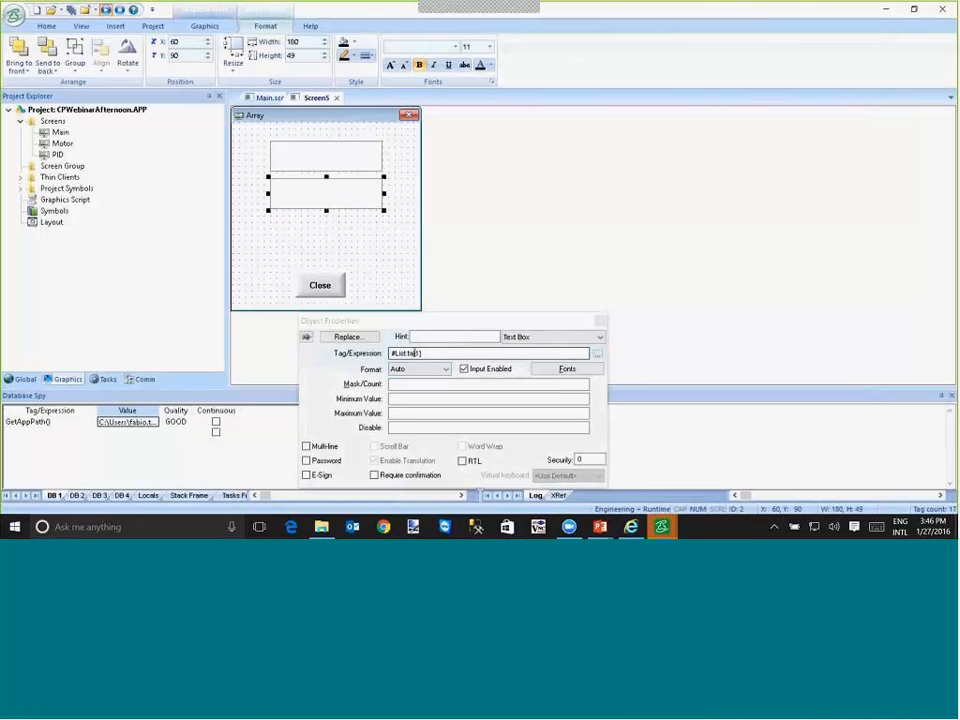
key(shift+Left)
key(shift+Left)
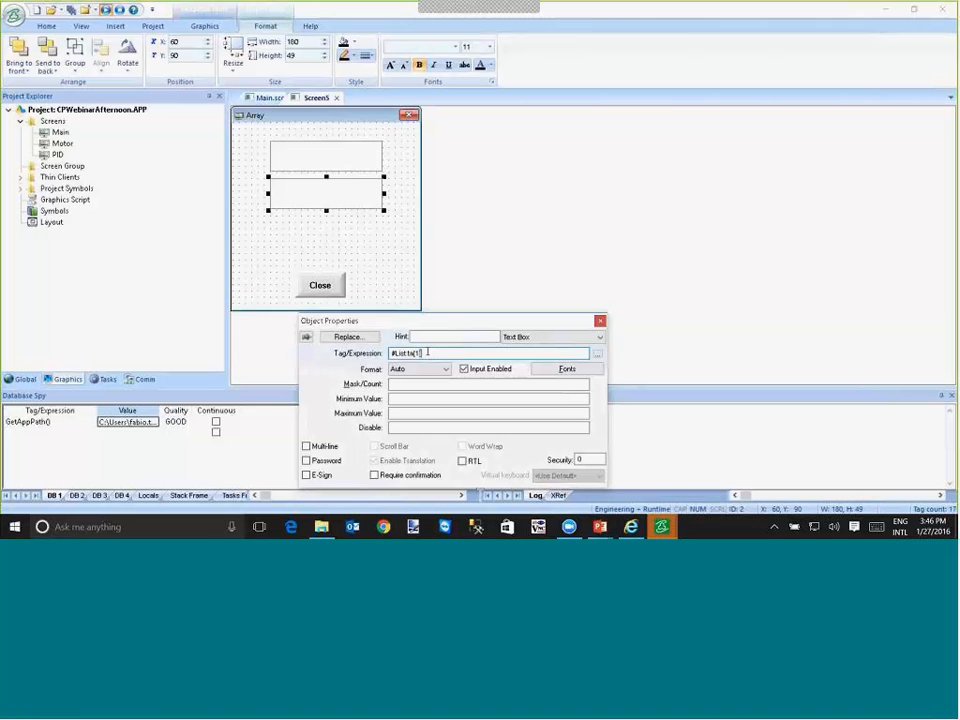
text(2])
- Add a third text box above the Close button with tag expression #List:ta[3], and check all three boxes' expressions
click(361, 245)
drag(360, 242, 361, 267)
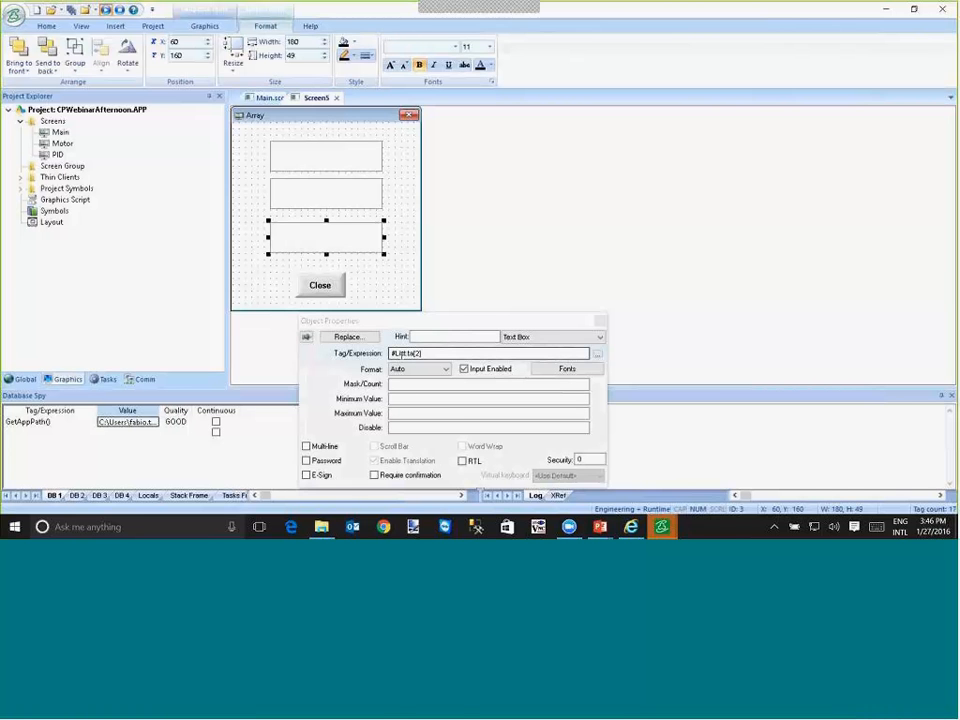
click(432, 350)
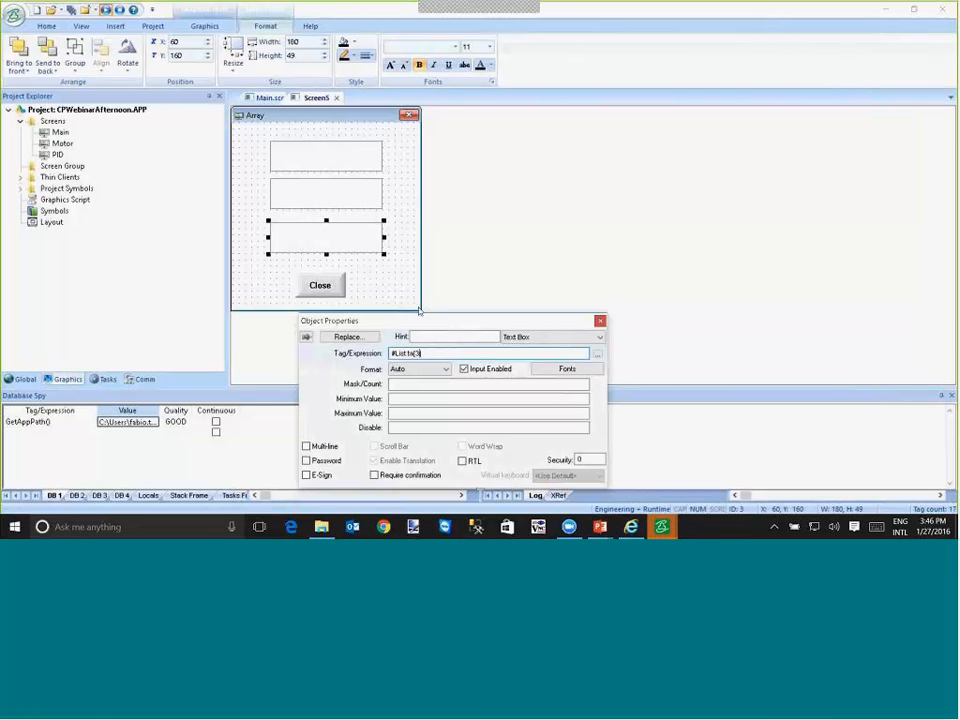
click(343, 160)
click(338, 203)
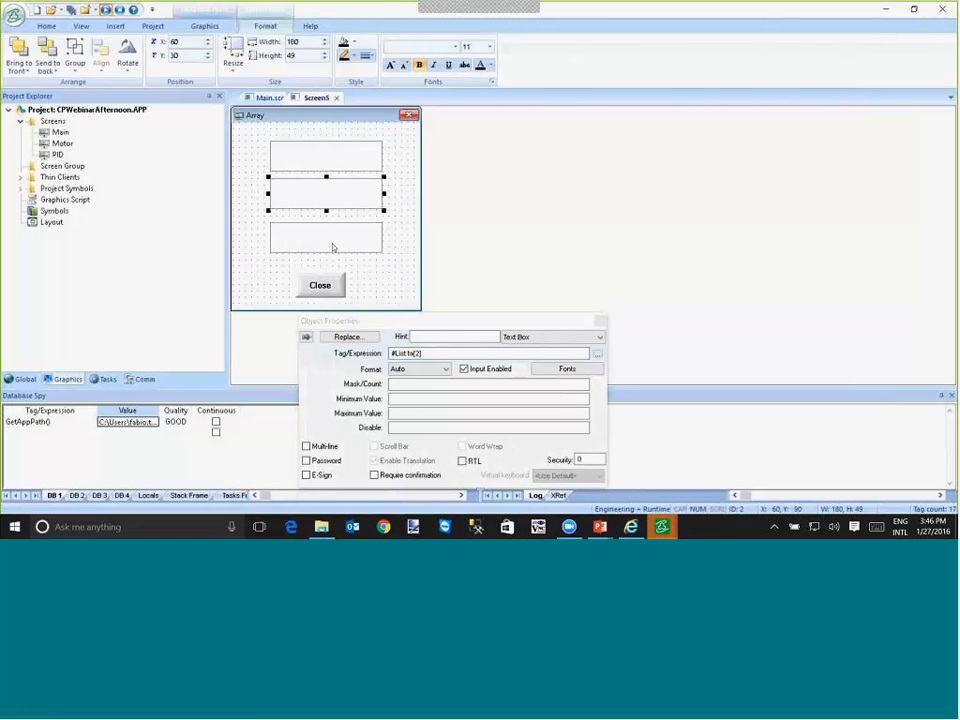
click(345, 238)
click(363, 285)
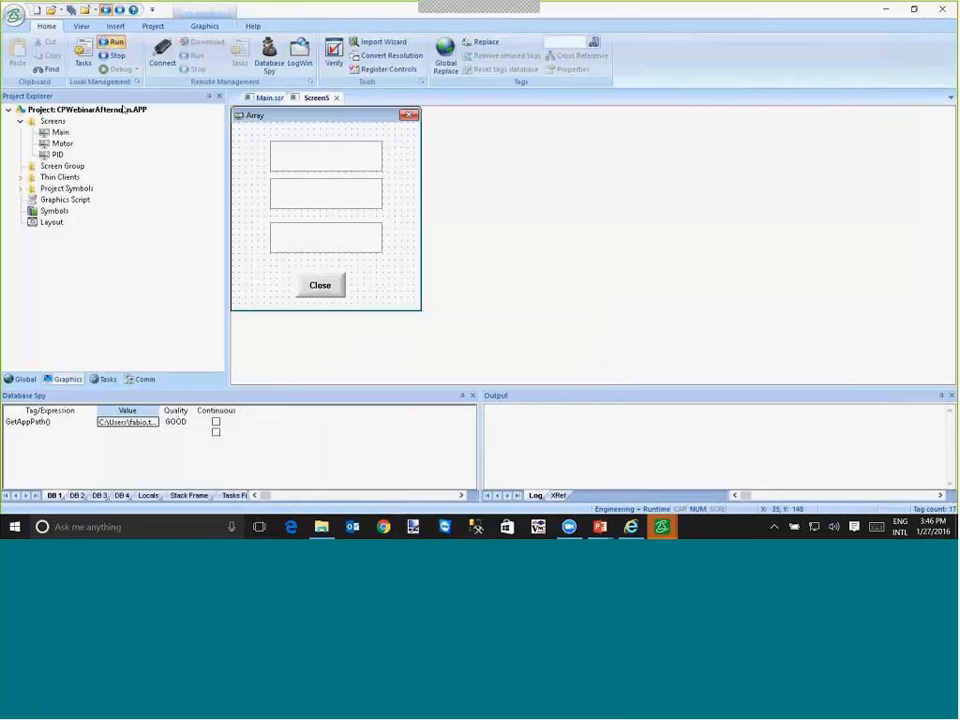
- Save the popup screen under the name Array and close it
click(71, 10)
text(Array)
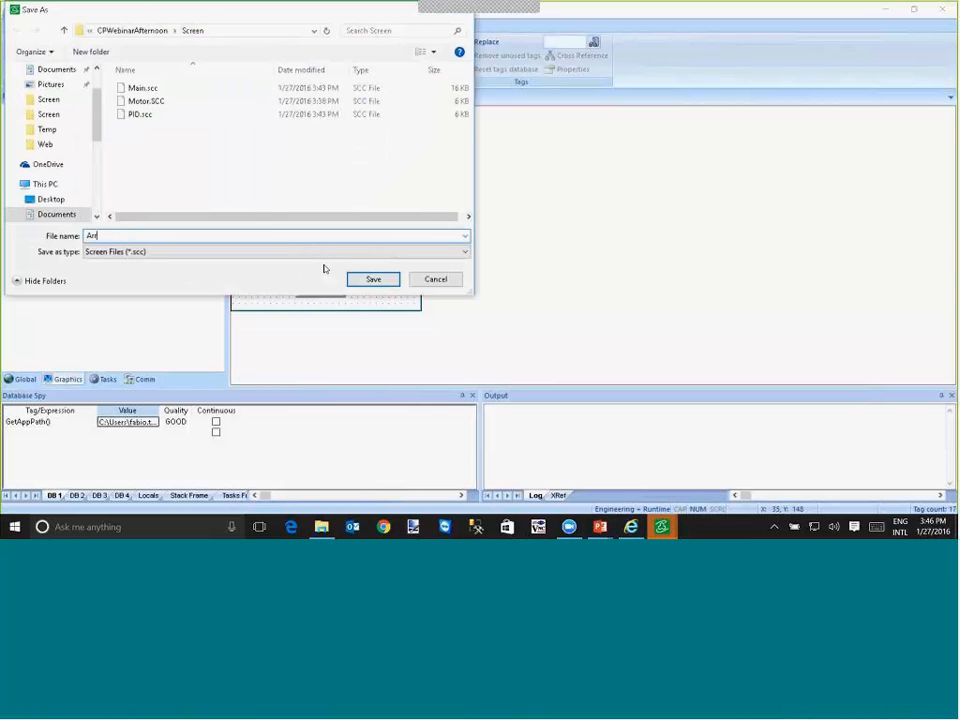
click(372, 279)
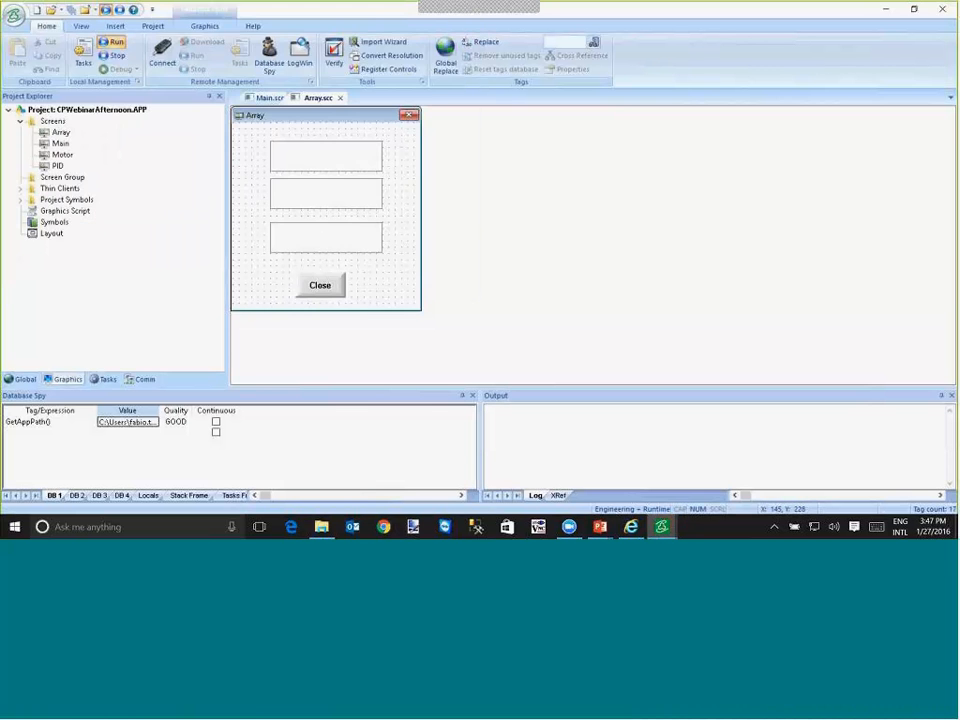
click(341, 97)
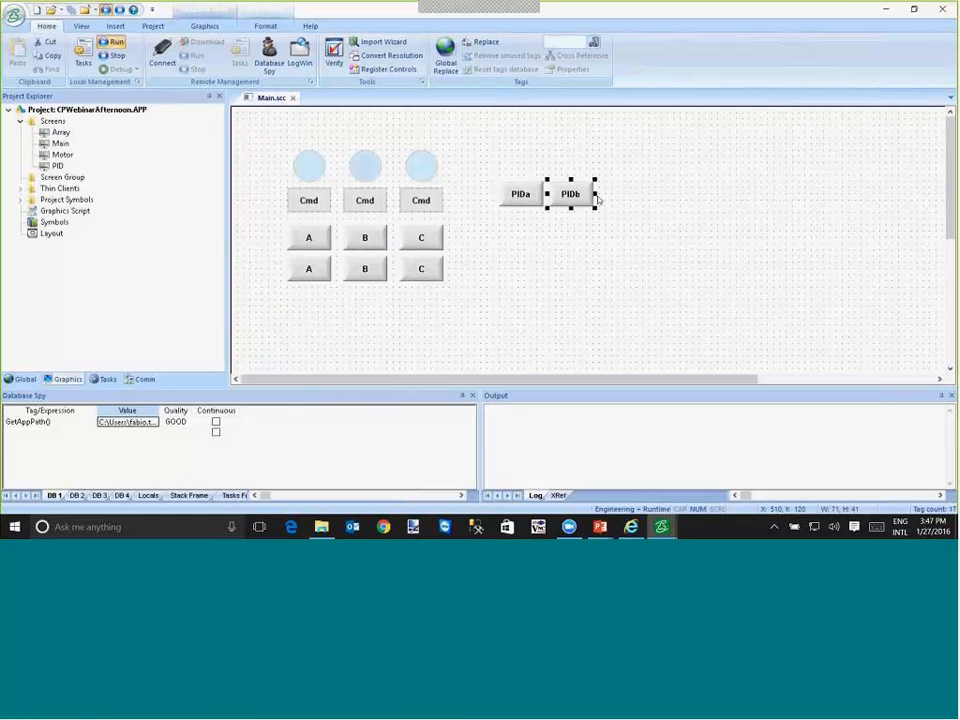
- Duplicate the PIDa button directly below the original and make the copy's command open the Array screen
click(536, 205)
drag(521, 197, 522, 226)
double_click(522, 226)
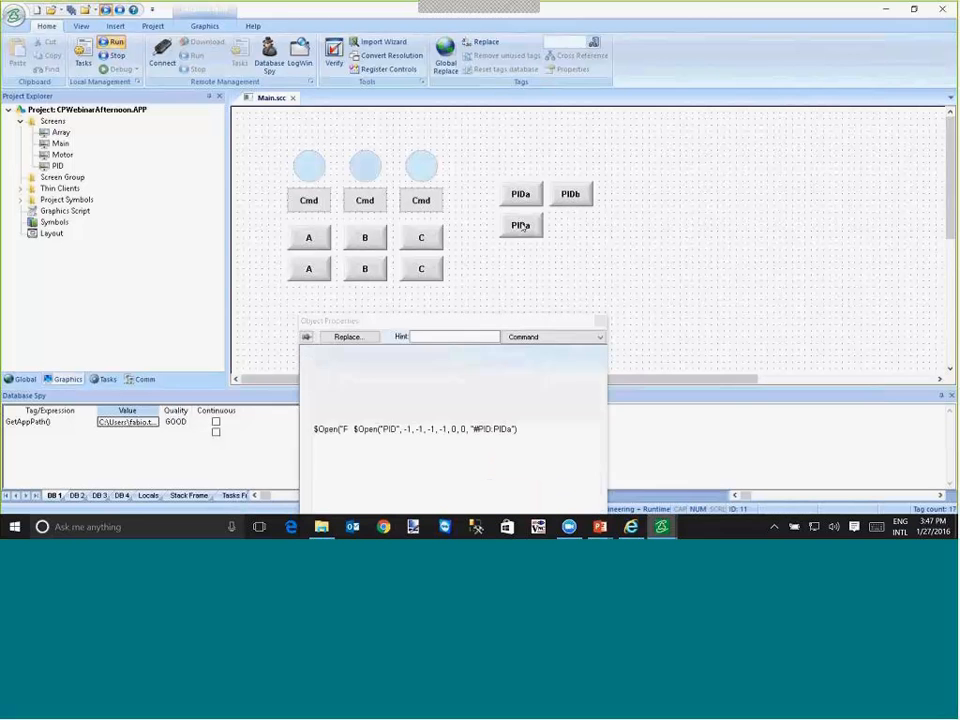
drag(397, 429, 384, 429)
text(Array)
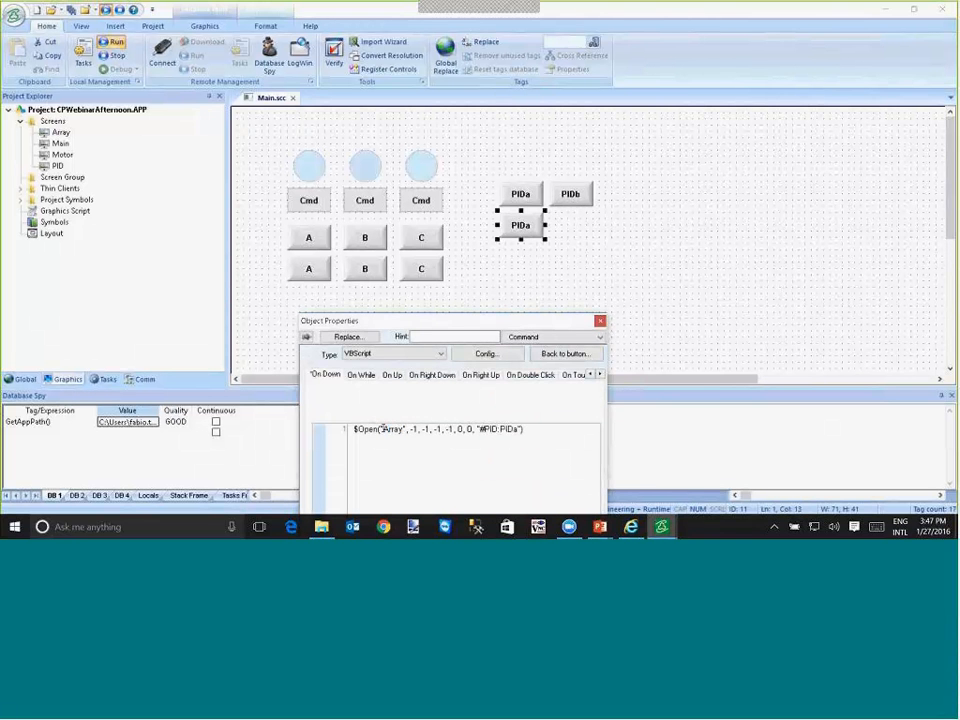
- Change the copied button's custom property argument in the Open command to "#List:ta"
key(End)
key(Left)
key(Left)
key(shift+Left)
key(shift+Left)
key(shift+Left)
key(shift+Left)
key(shift+Left)
key(shift+Left)
key(shift+Left)
key(shift+Left)
text(List:ta)
- Set the copied button's caption to Array ta
click(549, 356)
drag(384, 364, 211, 357)
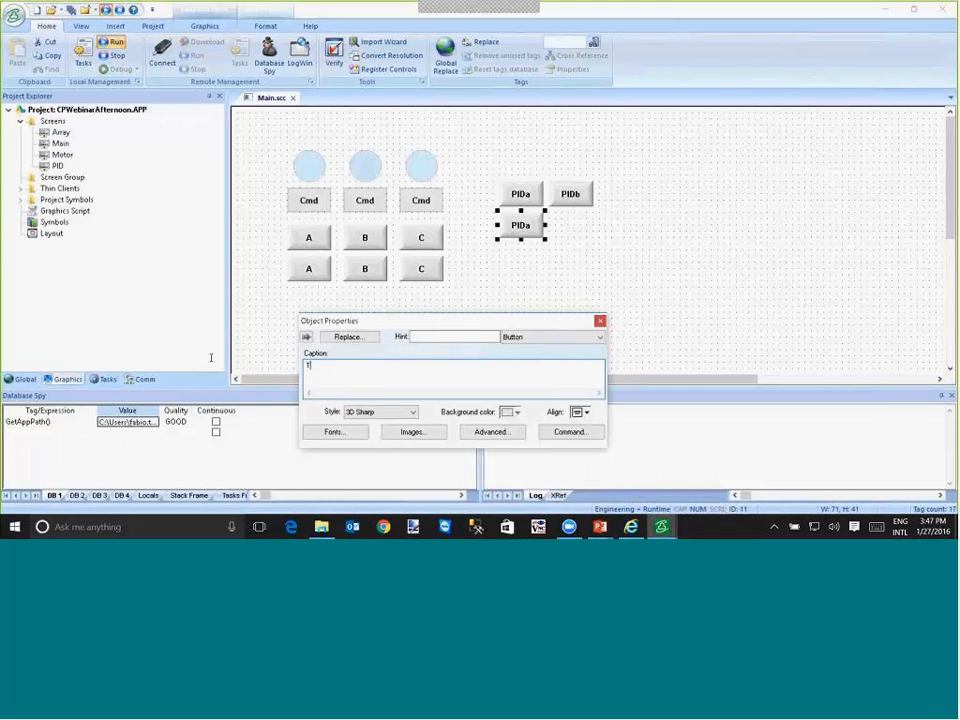
key(BackSpace)
text(Array ta)
- Duplicate the Array ta button below PIDb and caption the copy Array tb
drag(520, 225, 570, 226)
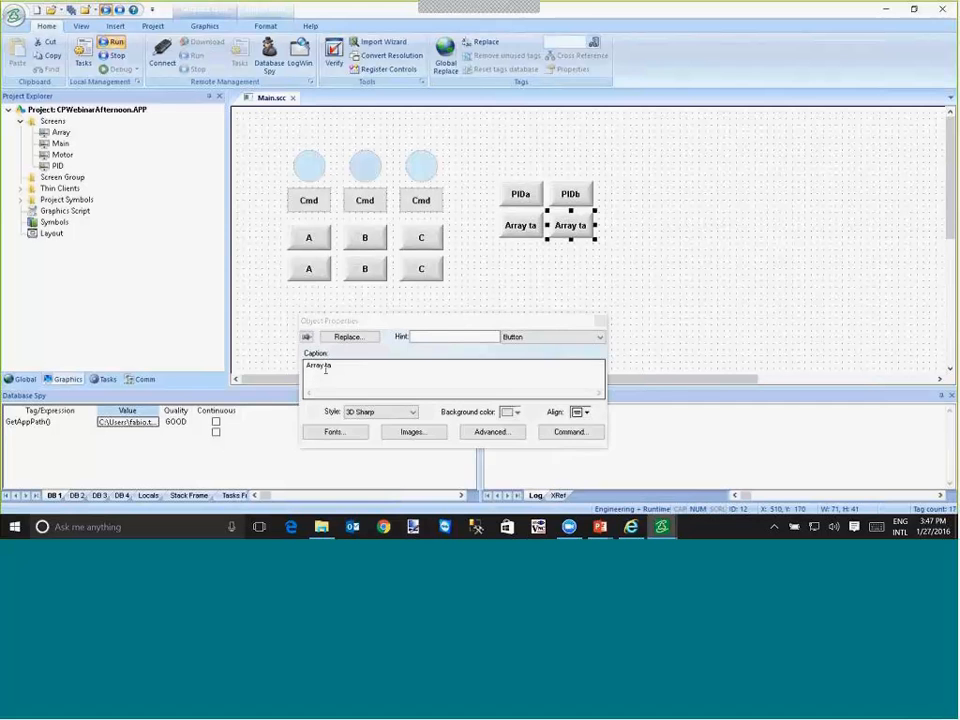
click(325, 369)
key(BackSpace)
text(b)
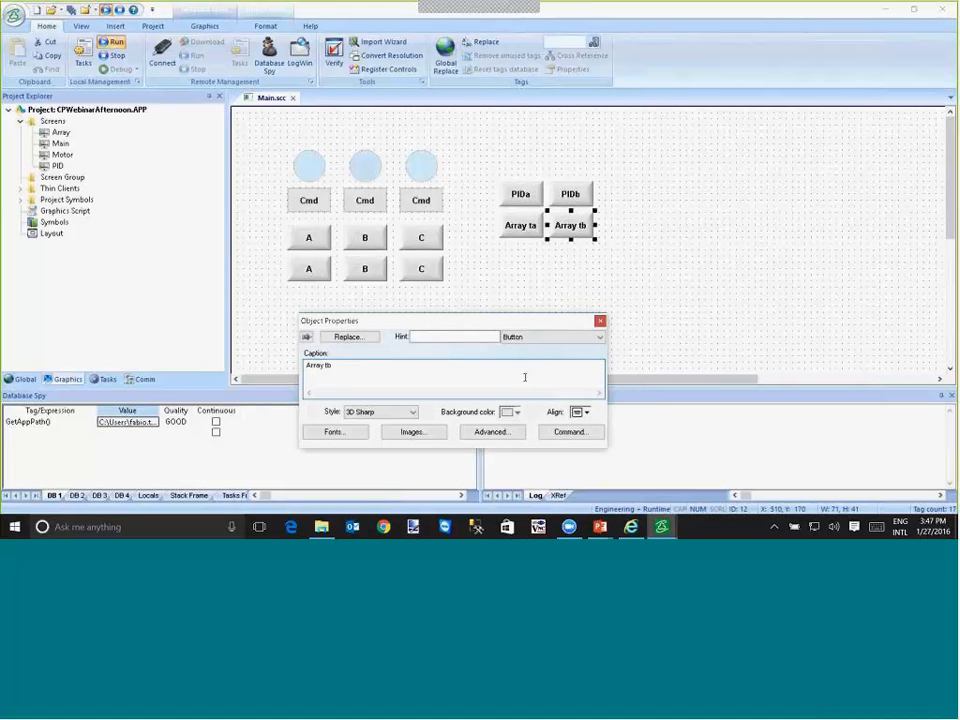
- Change the custom property argument in the Array tb button's Open command to "#List:tb"
click(565, 436)
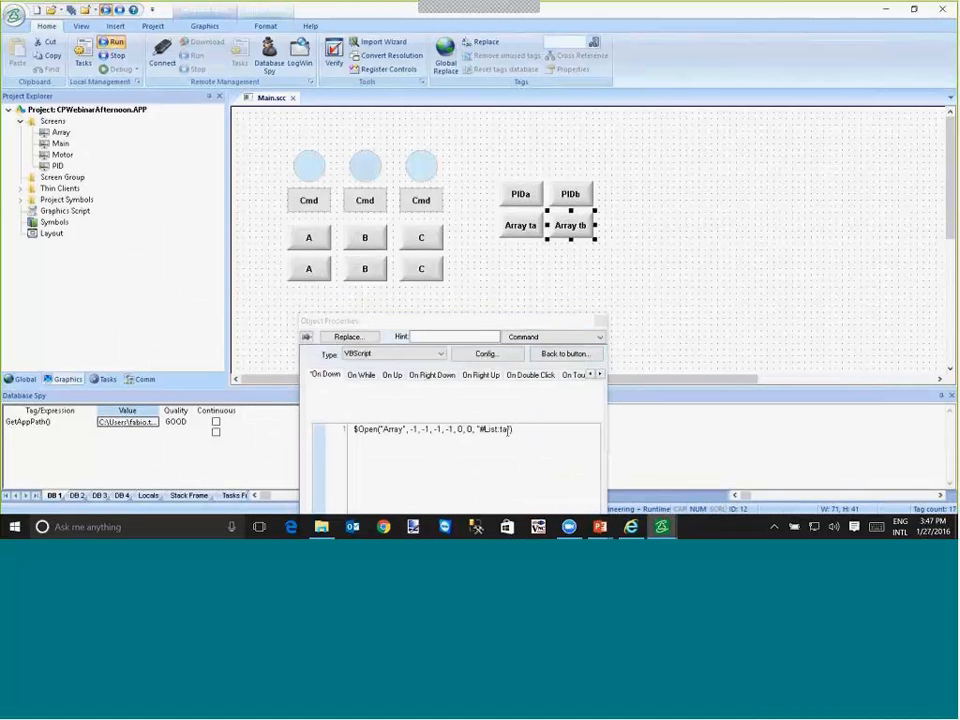
click(508, 431)
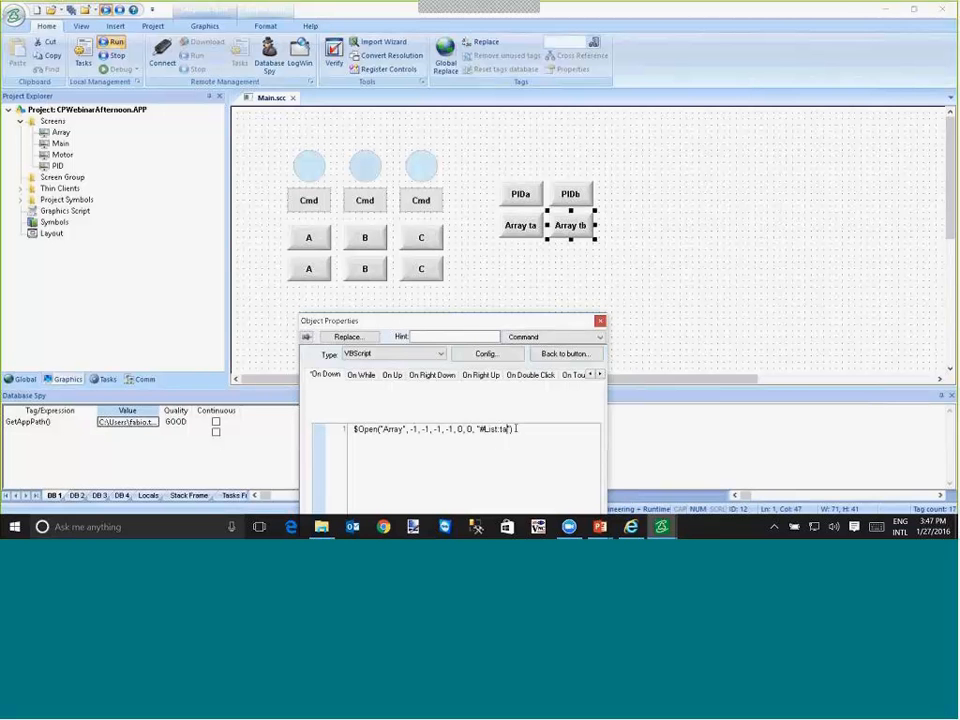
key(BackSpace)
text(b)
click(493, 283)
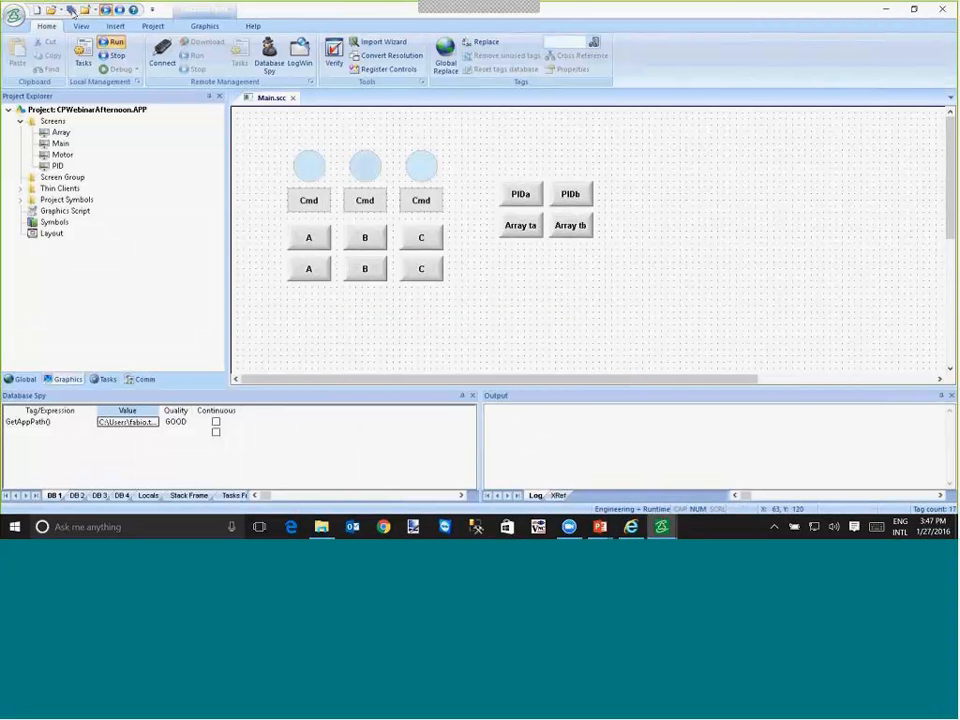
- Open the Array screen and set its position to Center in the project's screen layout
double_click(60, 132)
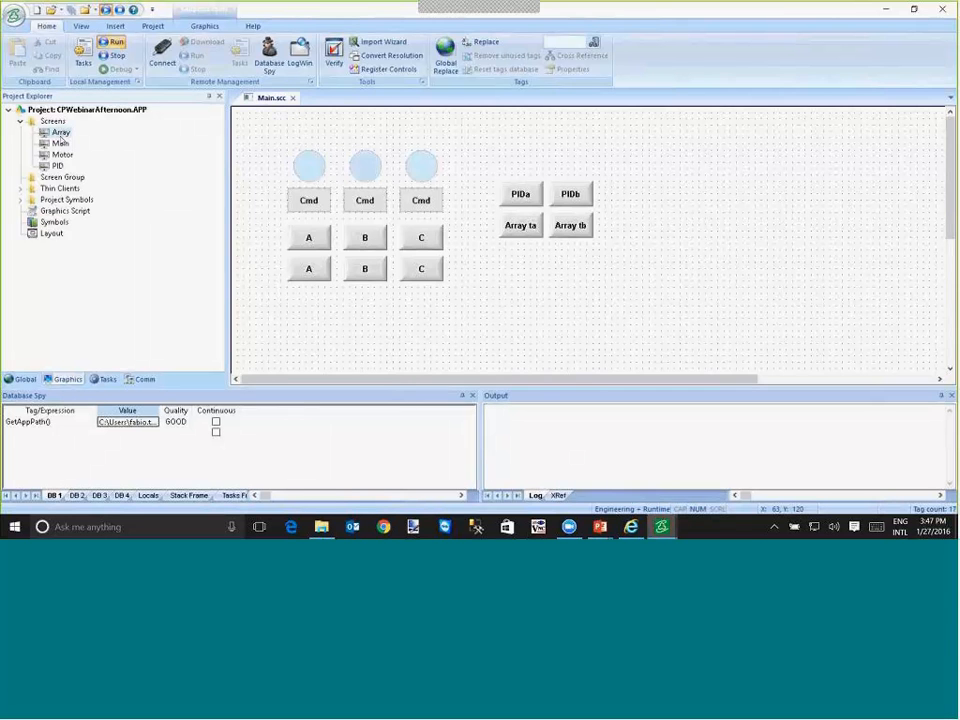
click(205, 28)
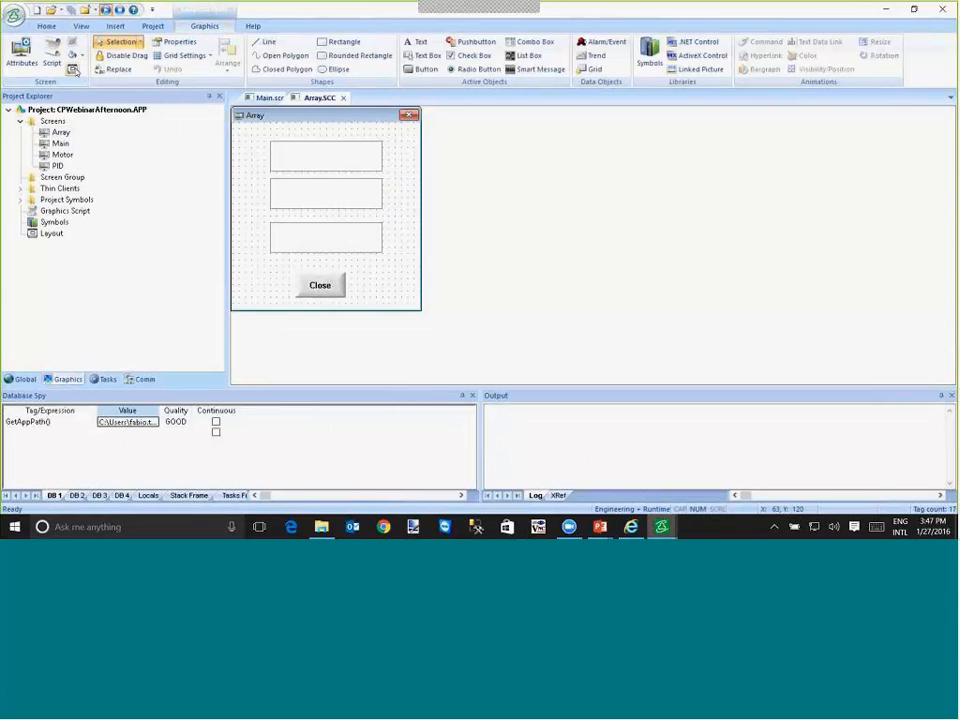
double_click(51, 233)
right_click(289, 168)
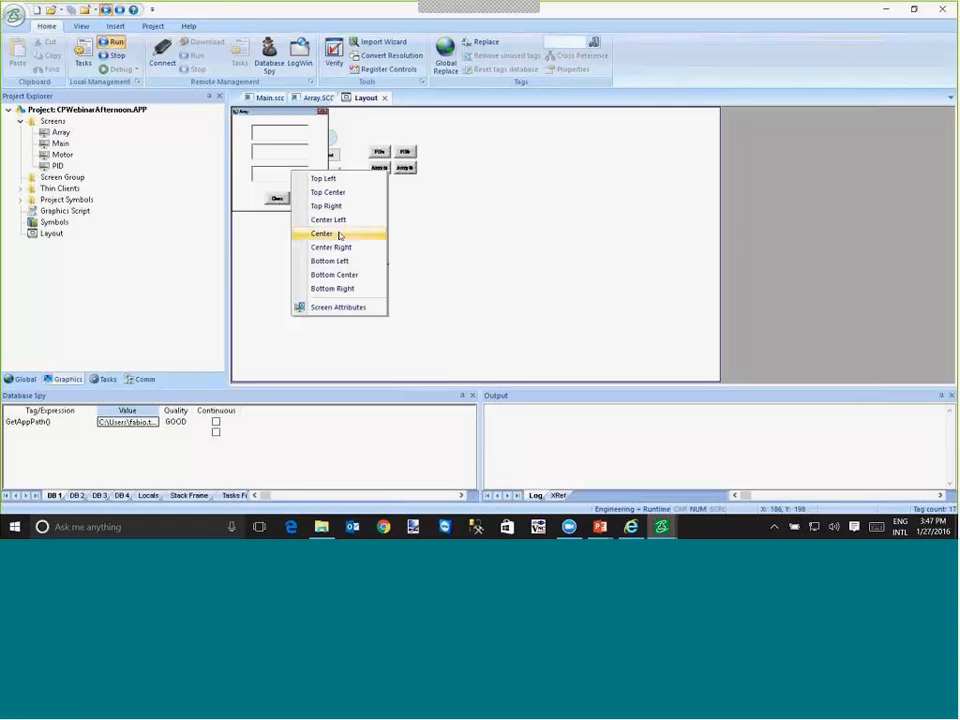
click(316, 231)
click(384, 97)
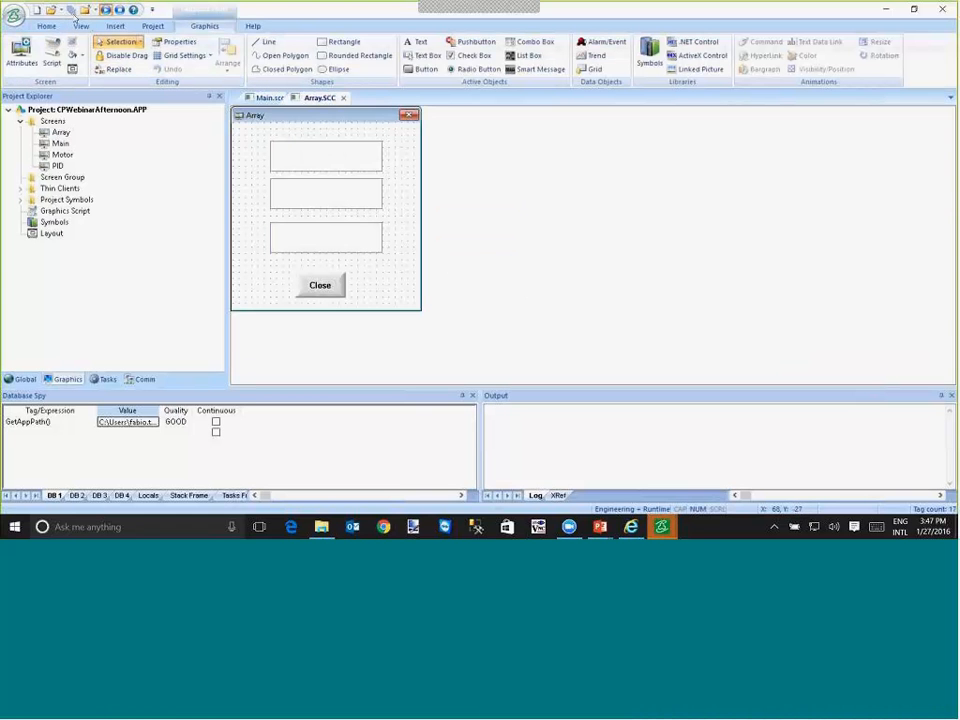
- In the running application, open the Array ta popup, enter 100, 200 and 300 in its three fields, and close it
key(alt+Tab)
key(alt+Tab)
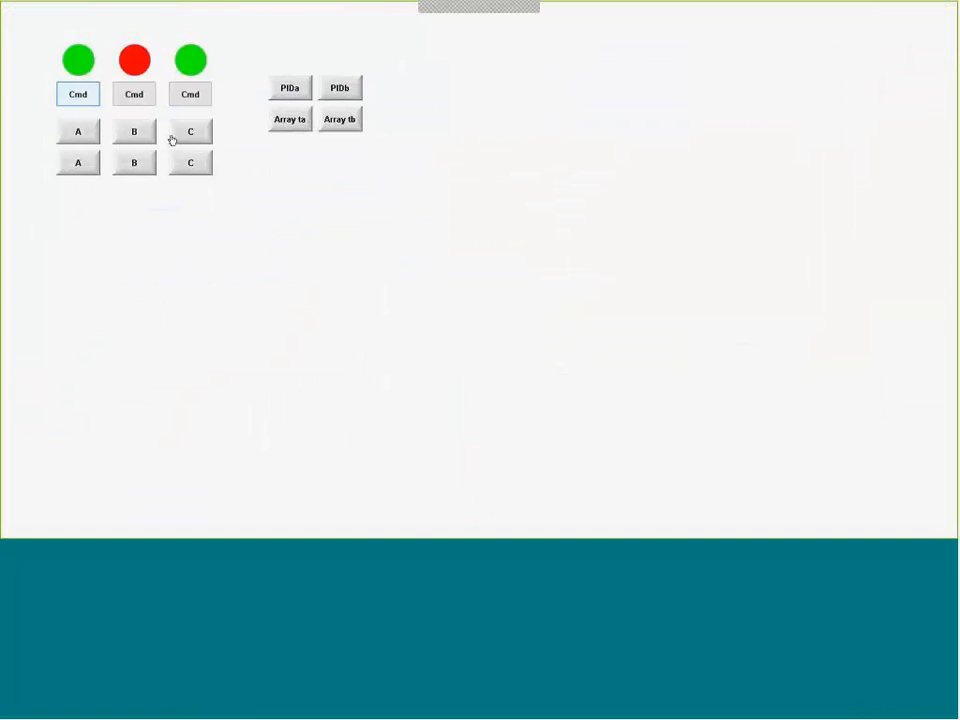
click(290, 120)
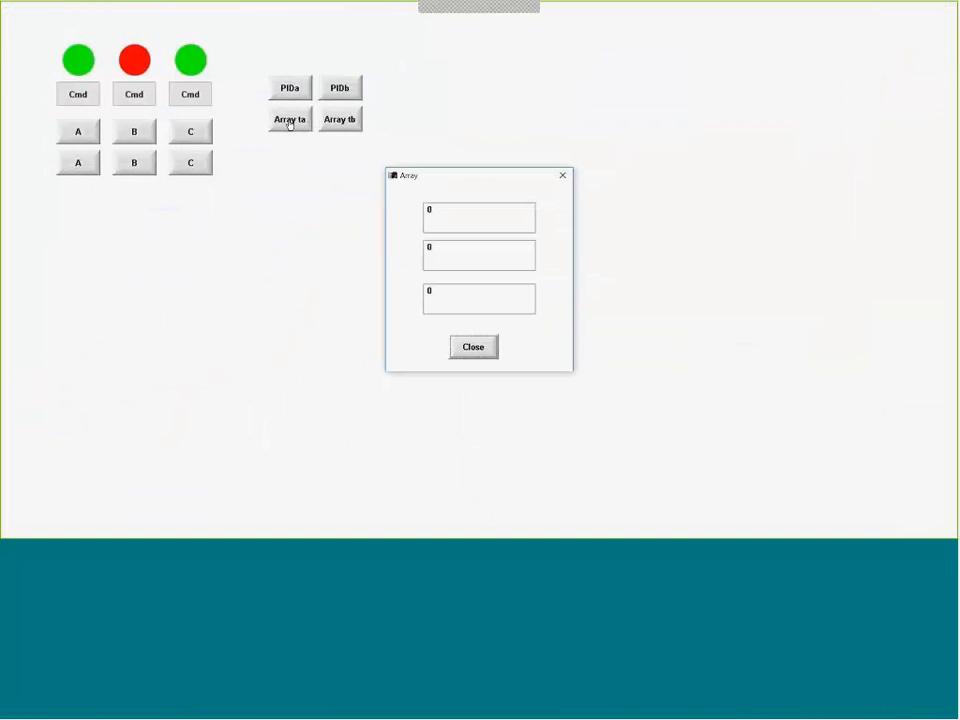
click(441, 216)
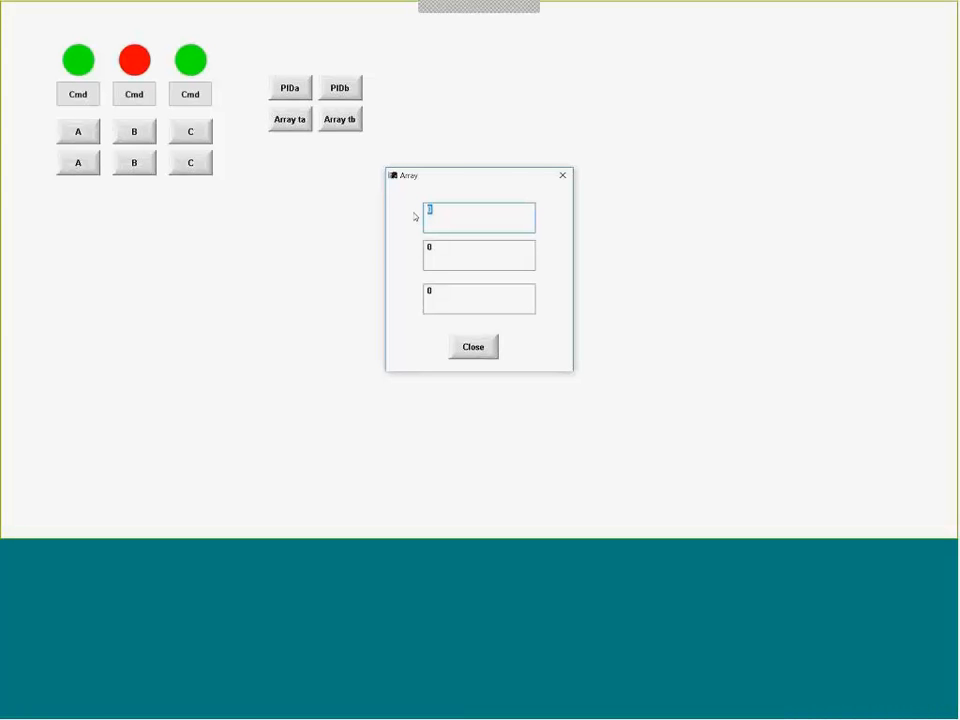
text(100)
key(Tab)
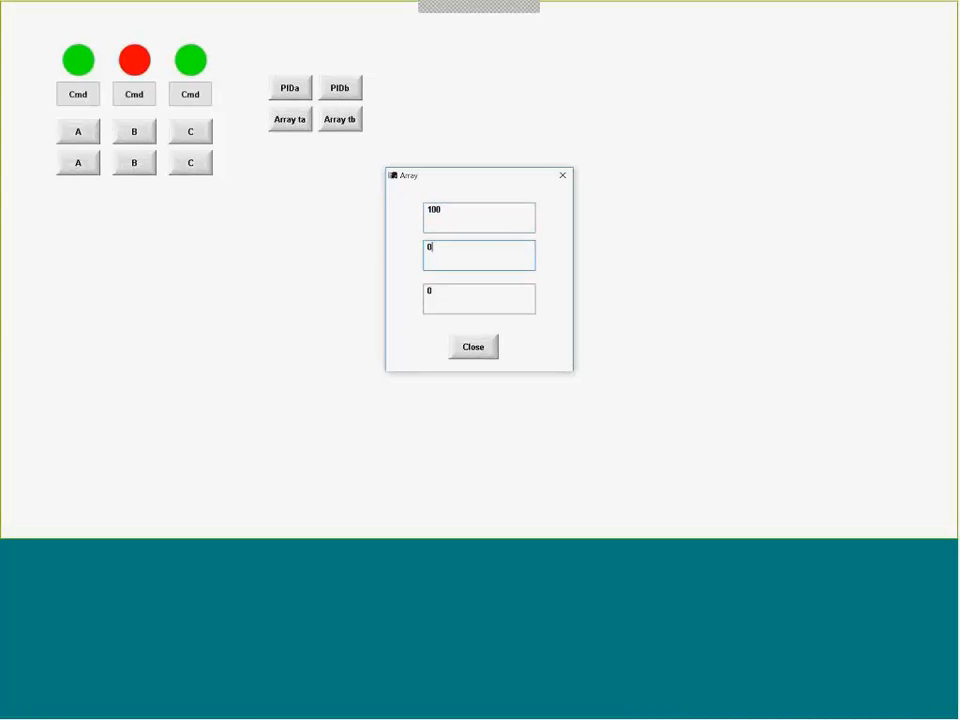
key(BackSpace)
text(200)
key(Tab)
text(300)
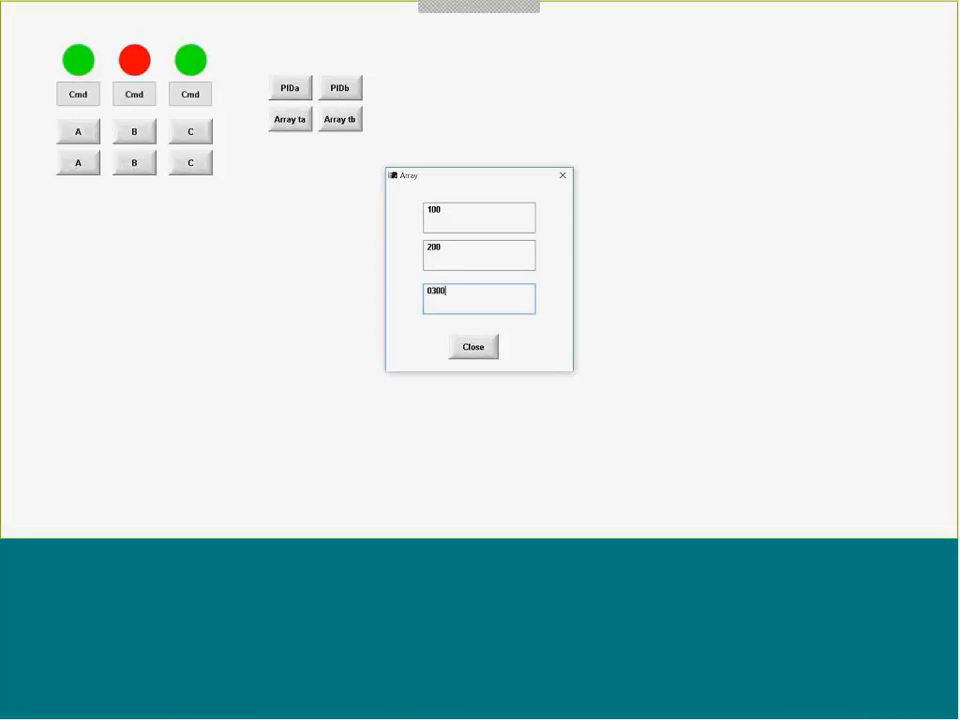
click(490, 345)
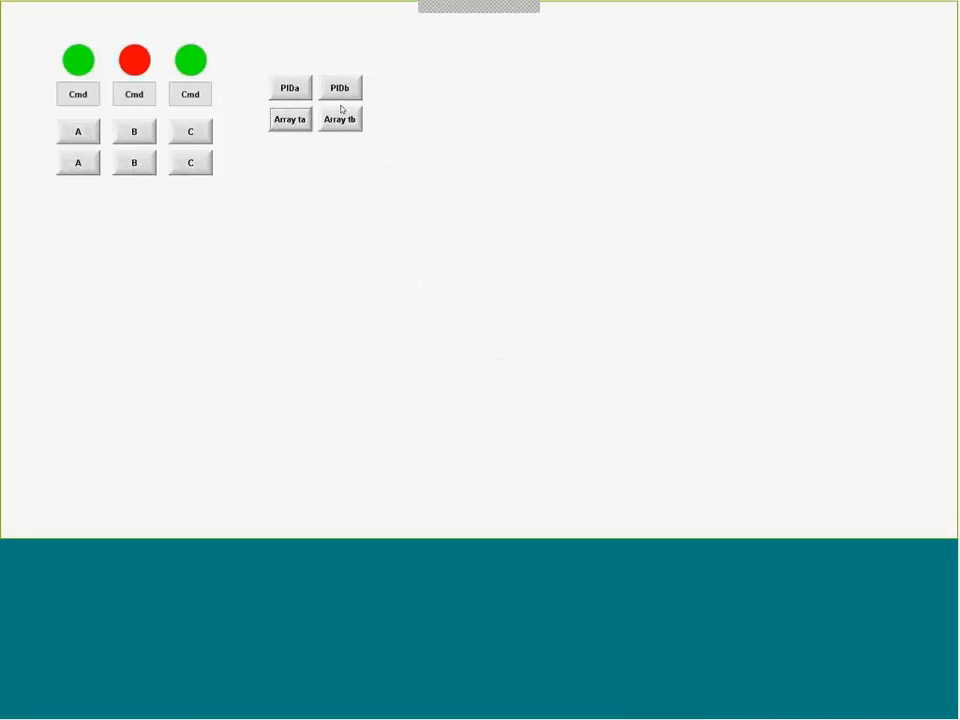
- Open the Array tb popup, enter -10, -200 and -300 in its three fields, and close it
click(337, 122)
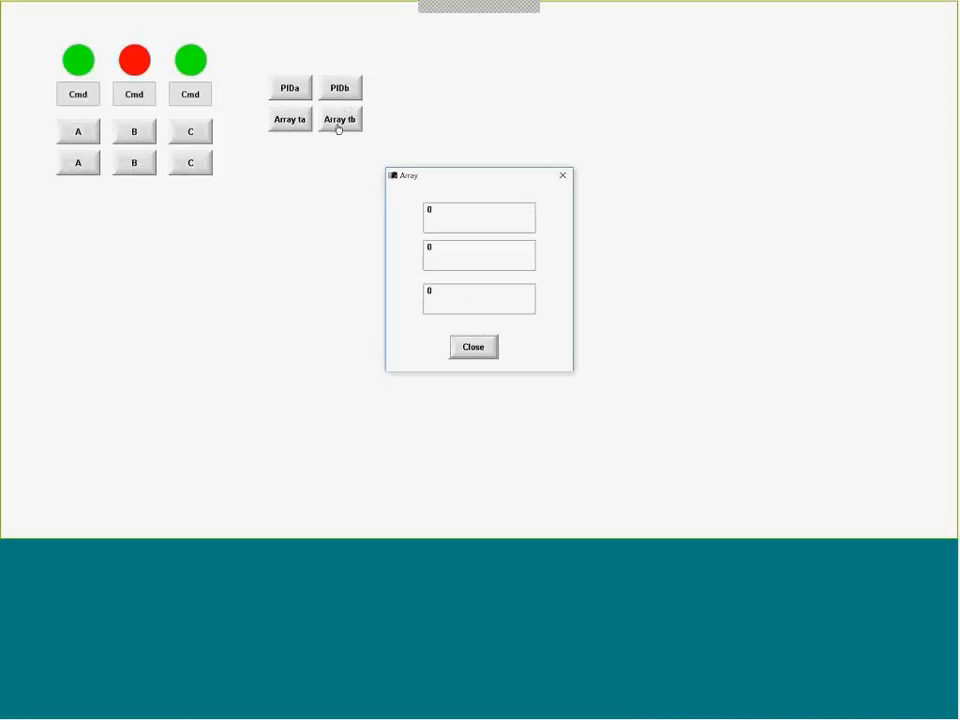
click(439, 211)
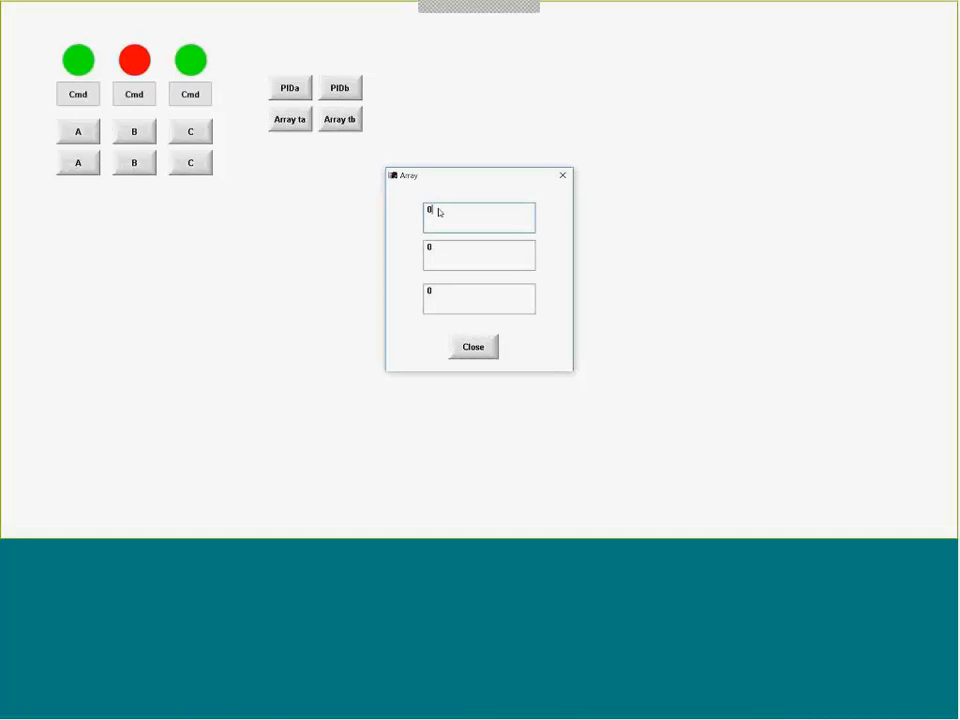
key(BackSpace)
text(-10)
key(Tab)
key(BackSpace)
text(-)
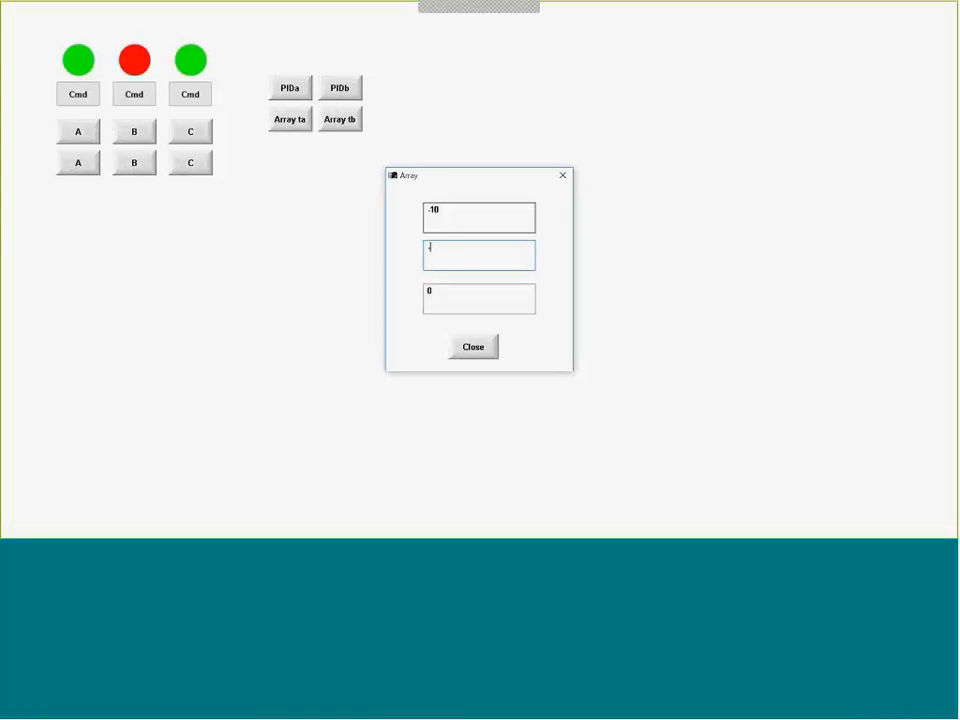
text(200)
key(Tab)
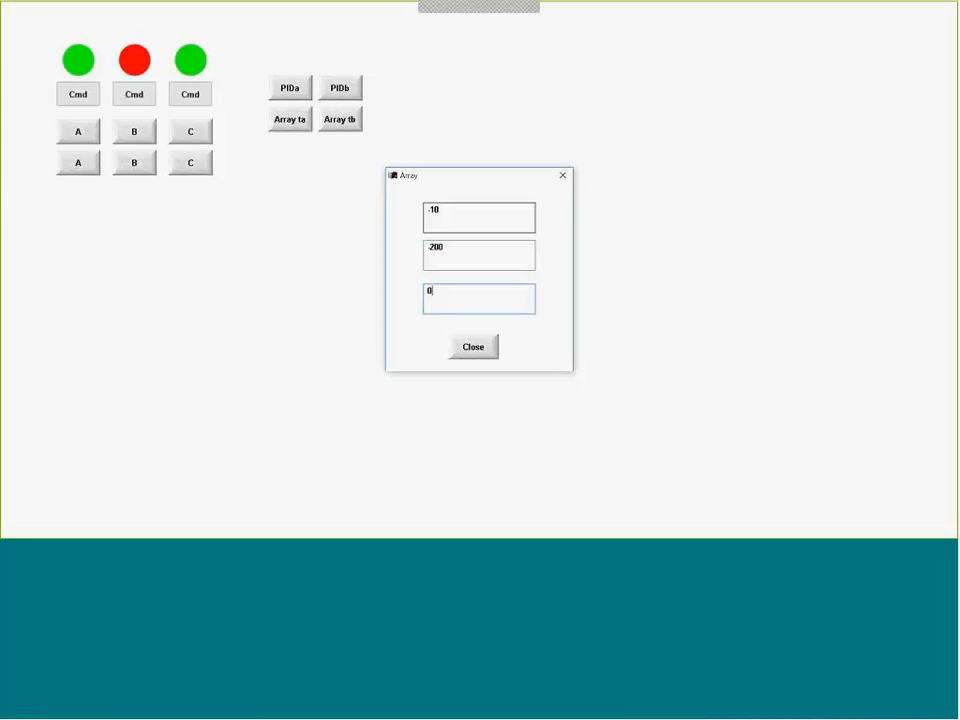
key(BackSpace)
text(-300)
click(473, 347)
- Reopen the Array ta and Array tb popups in turn to check the values each array holds
click(286, 120)
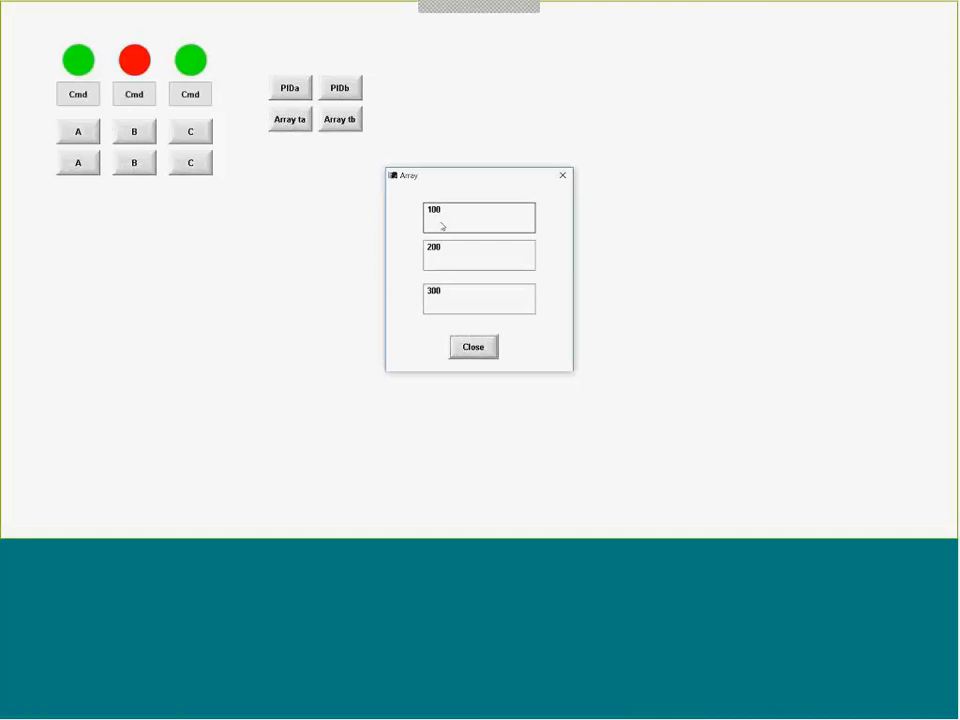
click(473, 347)
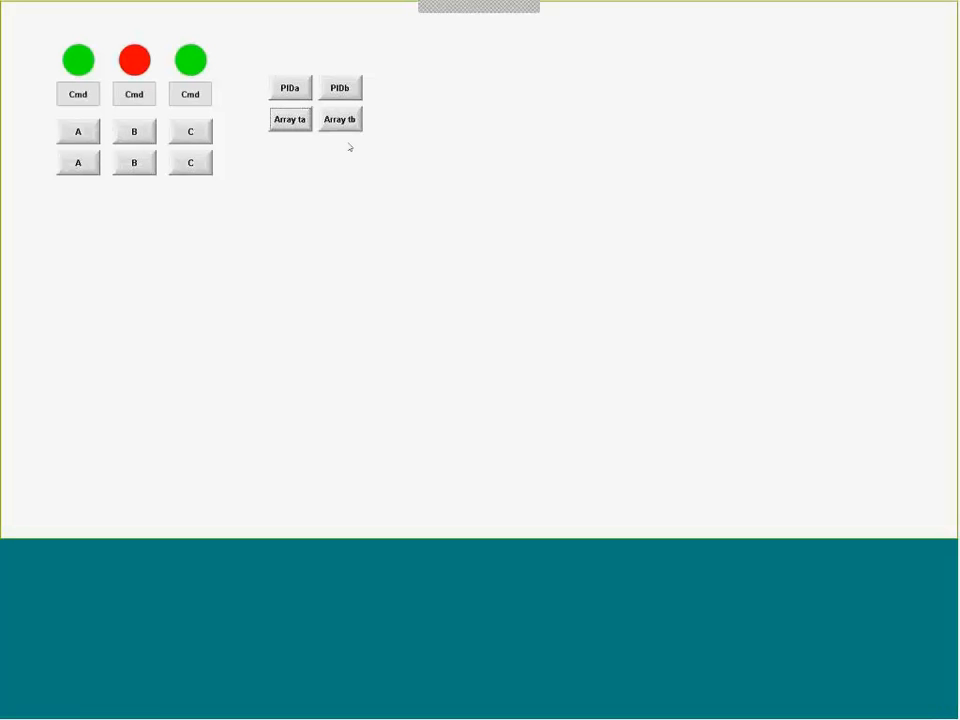
click(336, 121)
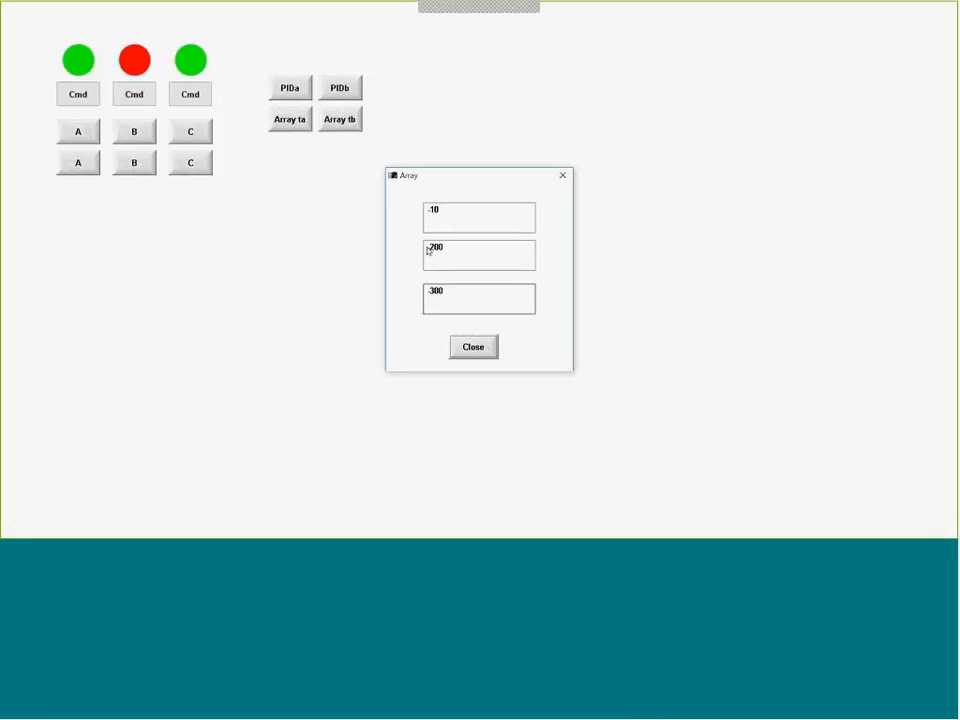
click(472, 345)
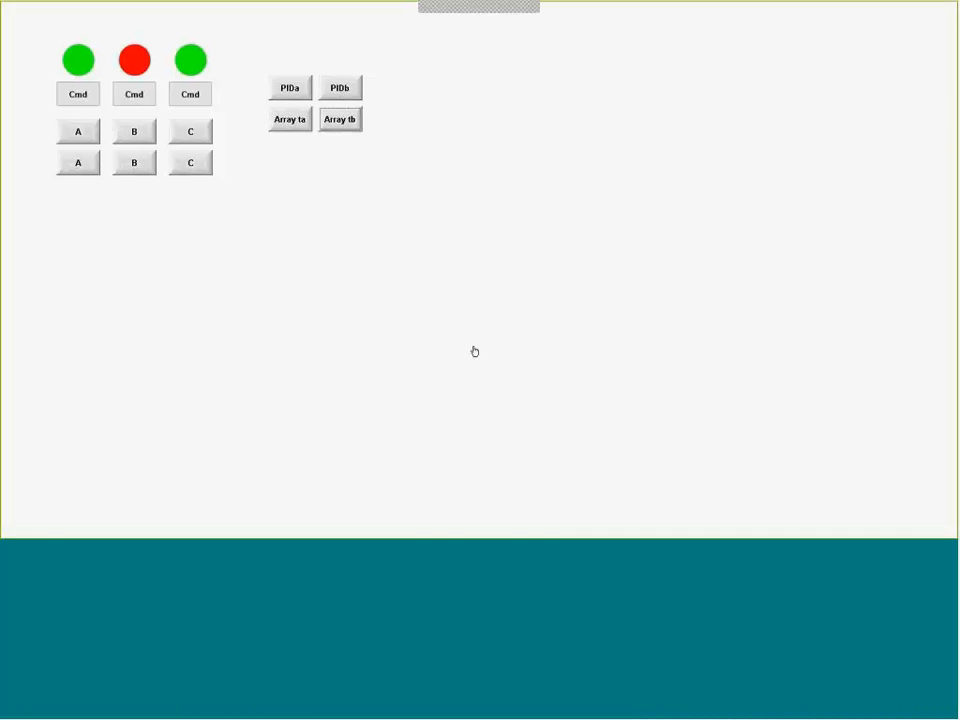
key(alt+Tab)
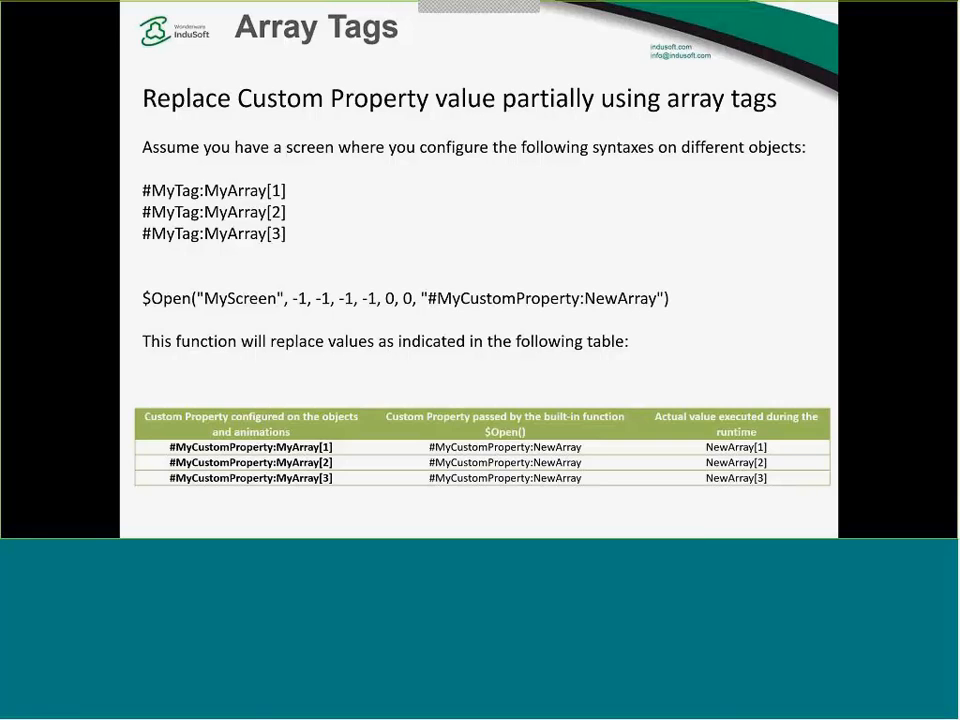
key(Right)
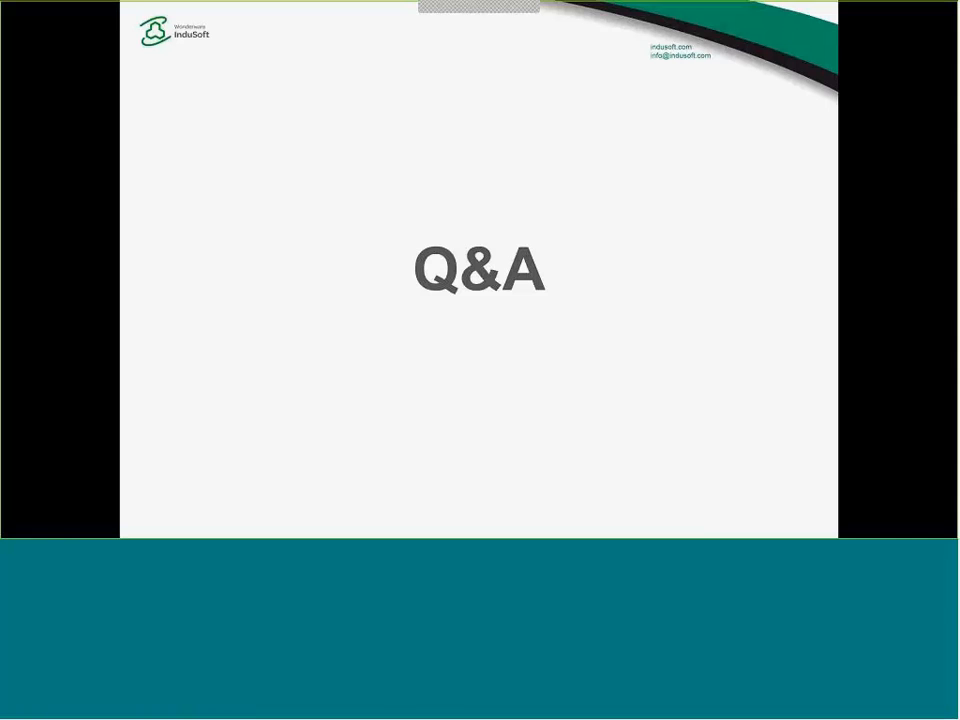
key(alt+Tab)
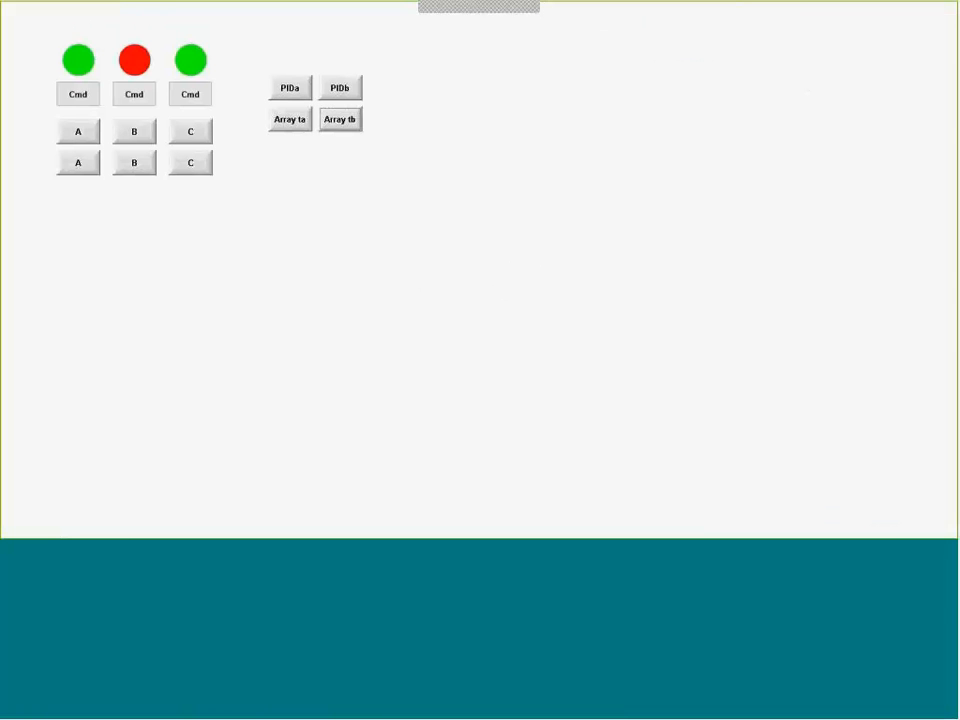
mouse_move(480, 5)
click(573, 17)
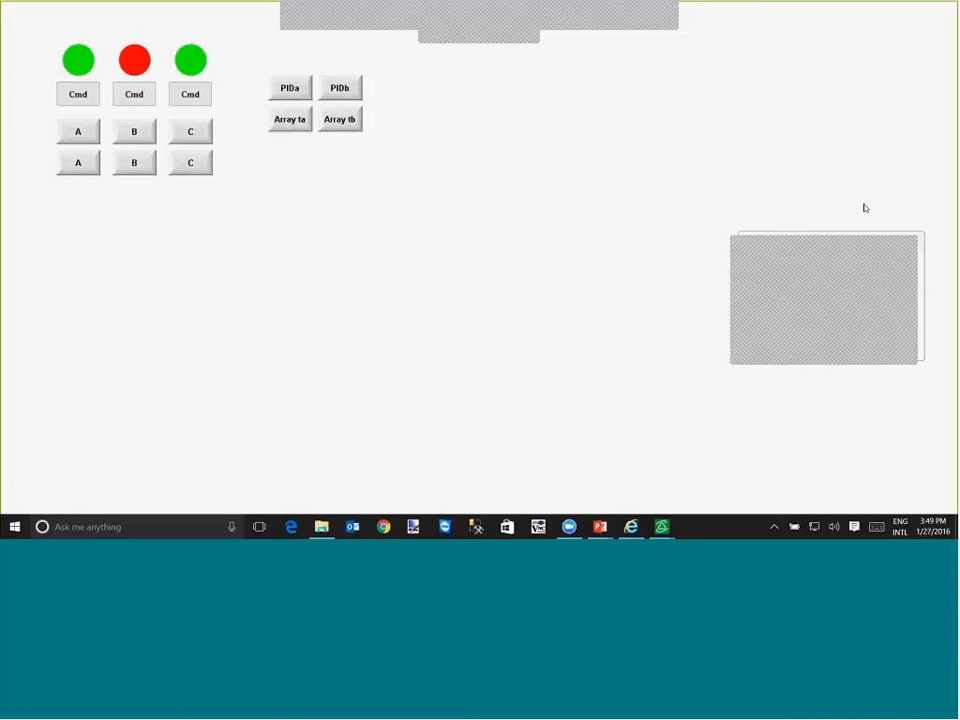
click(668, 17)
click(684, 36)
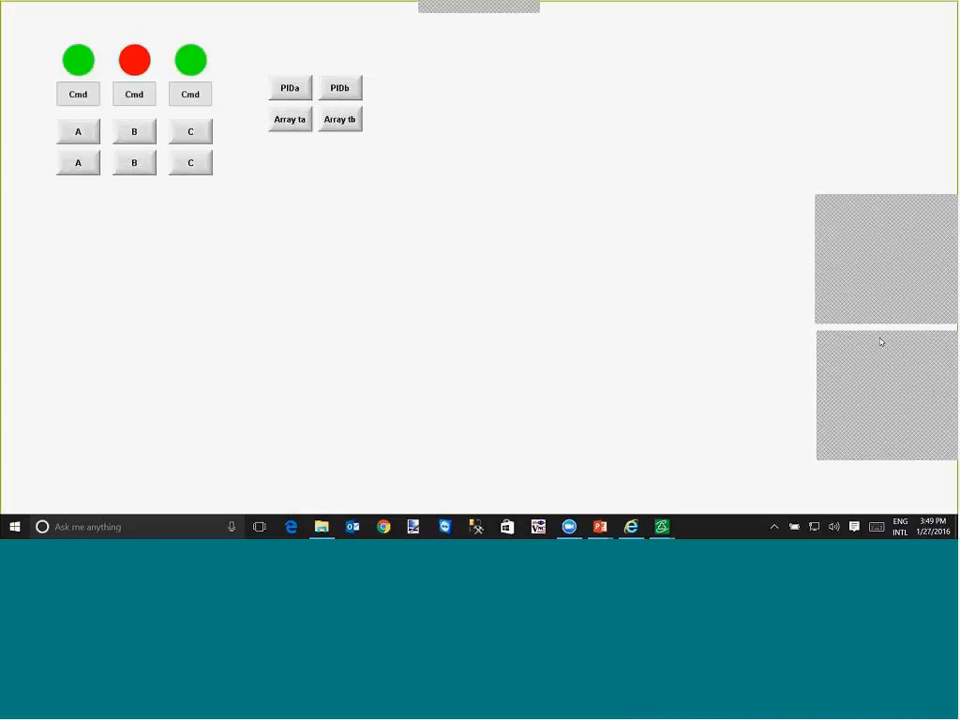
drag(880, 342, 675, 208)
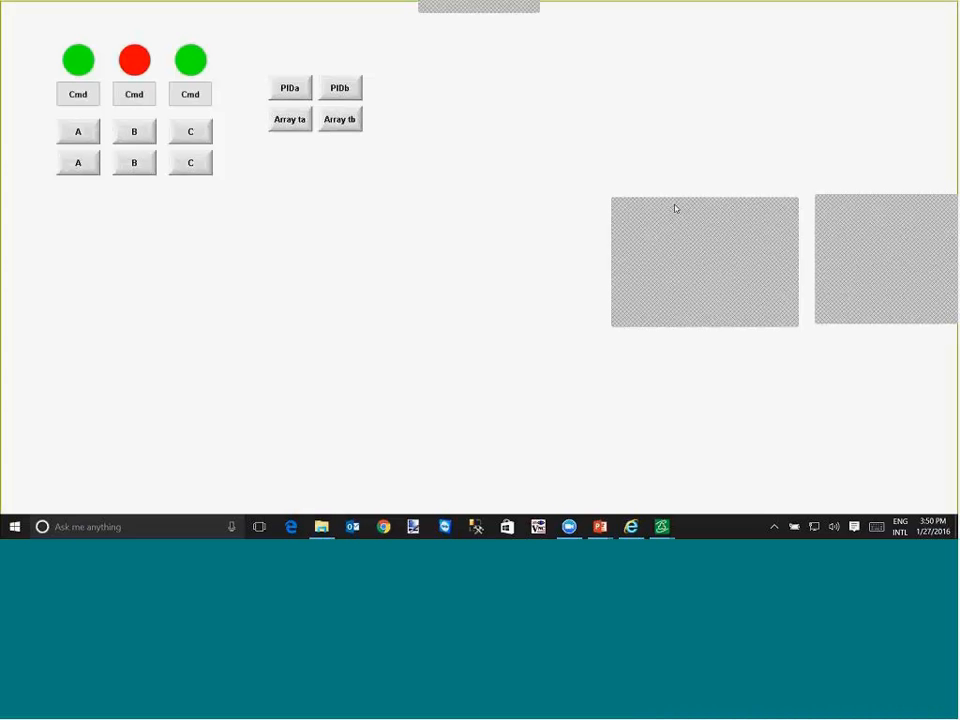
drag(675, 208, 866, 349)
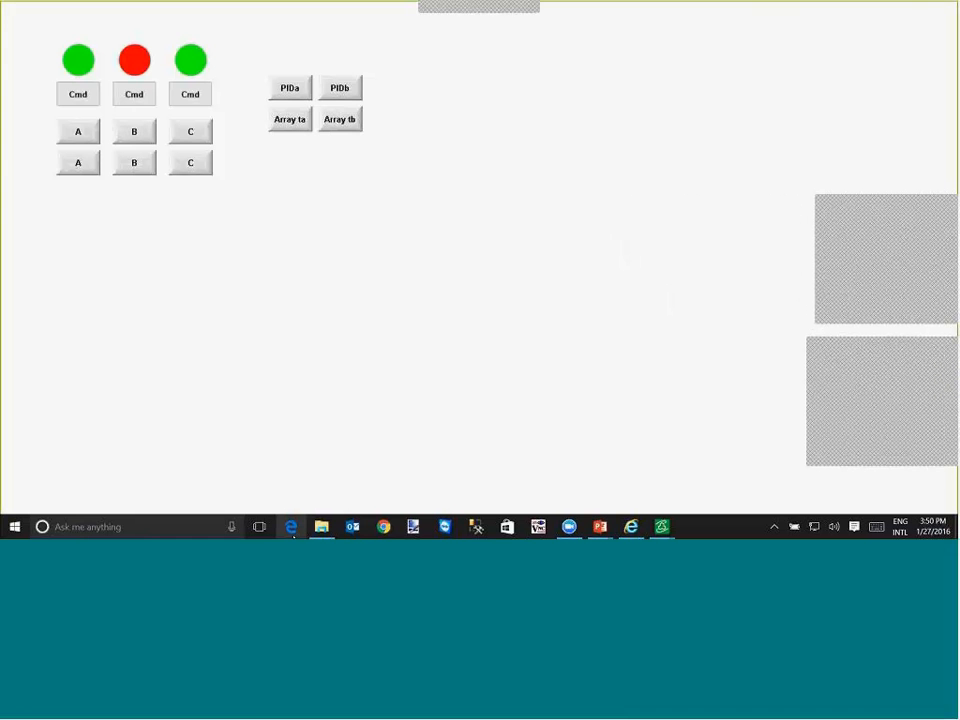
- Switch to Microsoft Edge, go to indusoft.com and open the Webinars page of the support video library
click(291, 527)
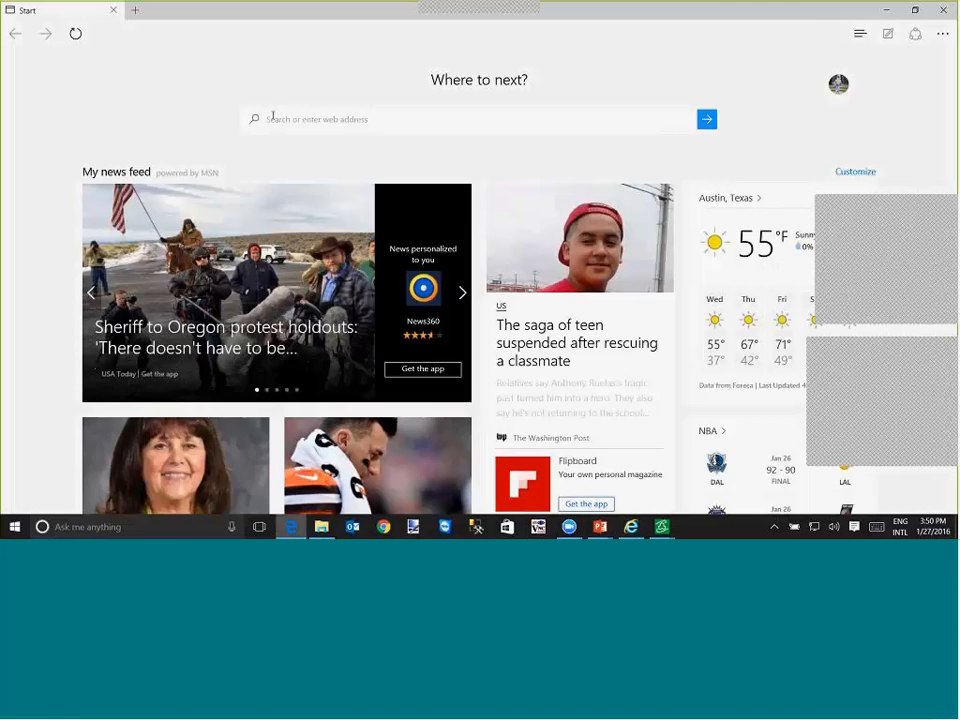
text(aisquared.com)
key(Return)
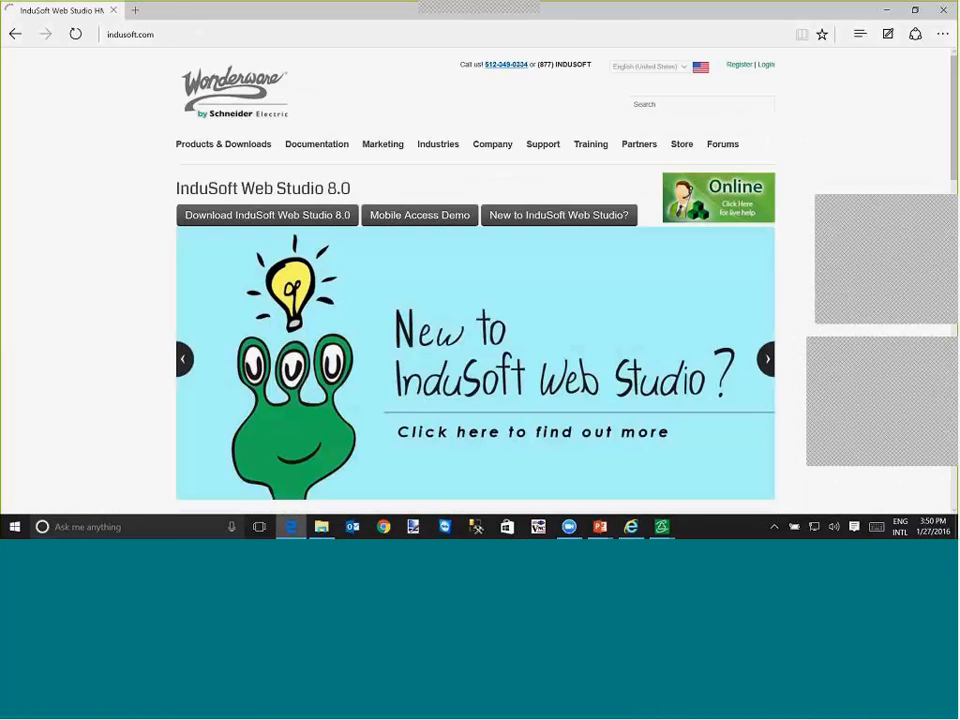
mouse_move(541, 148)
mouse_move(551, 244)
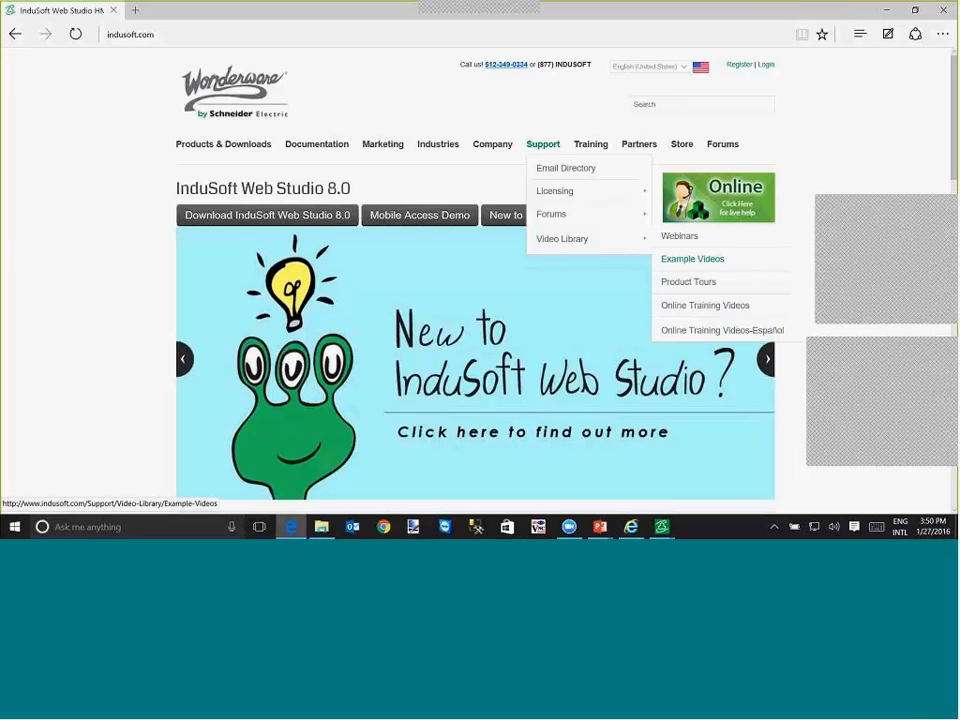
click(679, 240)
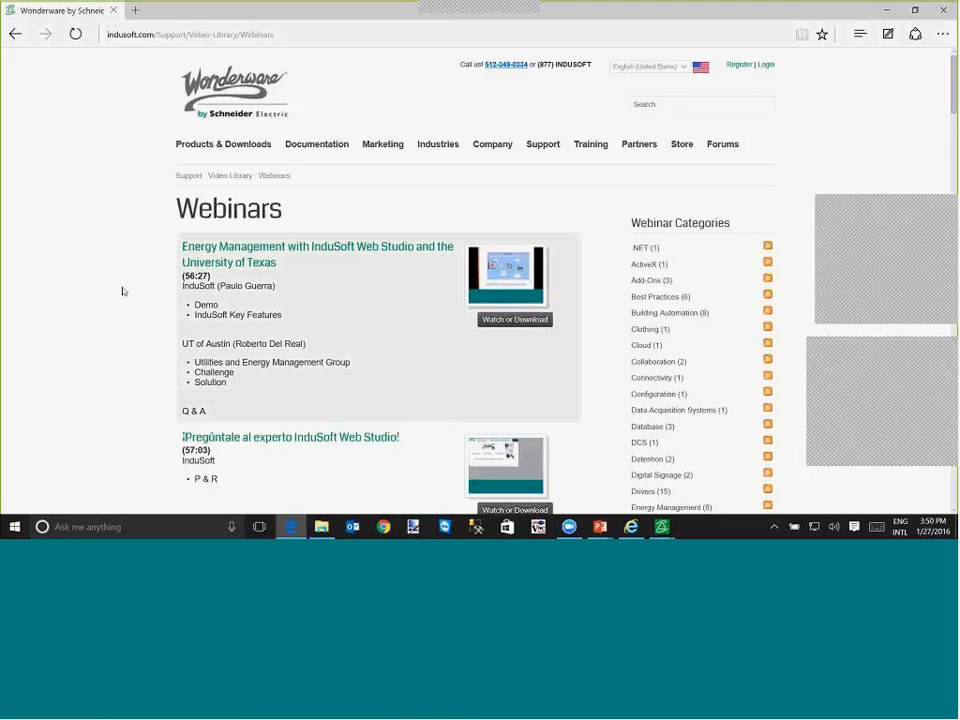
- Open the webinar "Energy Management with InduSoft Web Studio and the University of Texas" and browse its embedded slides through slide 9
click(214, 261)
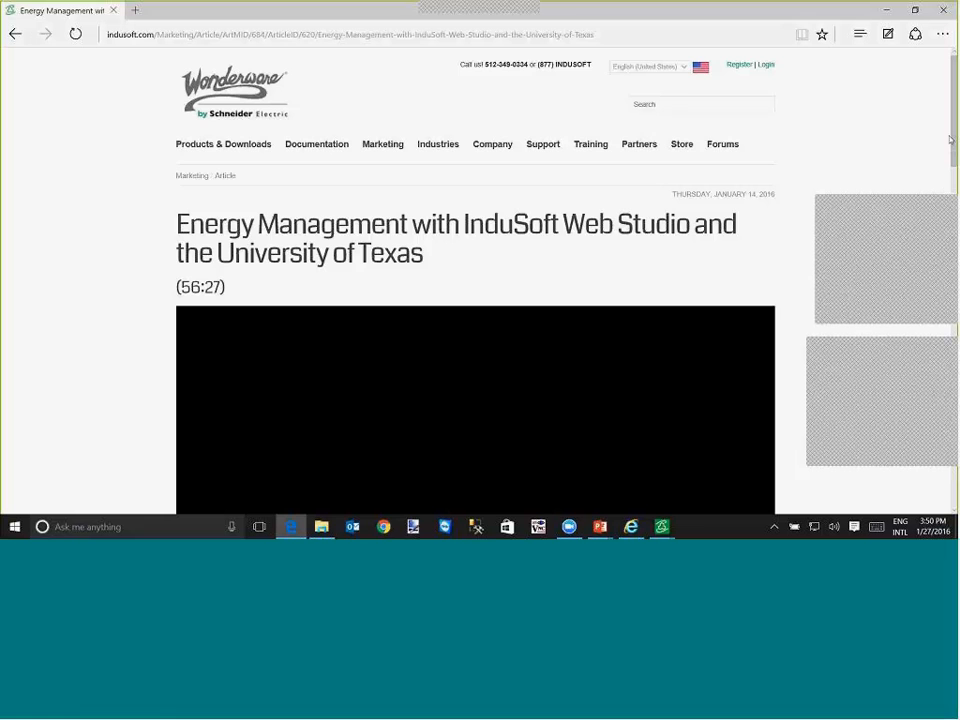
scroll(484, 212, down, 10)
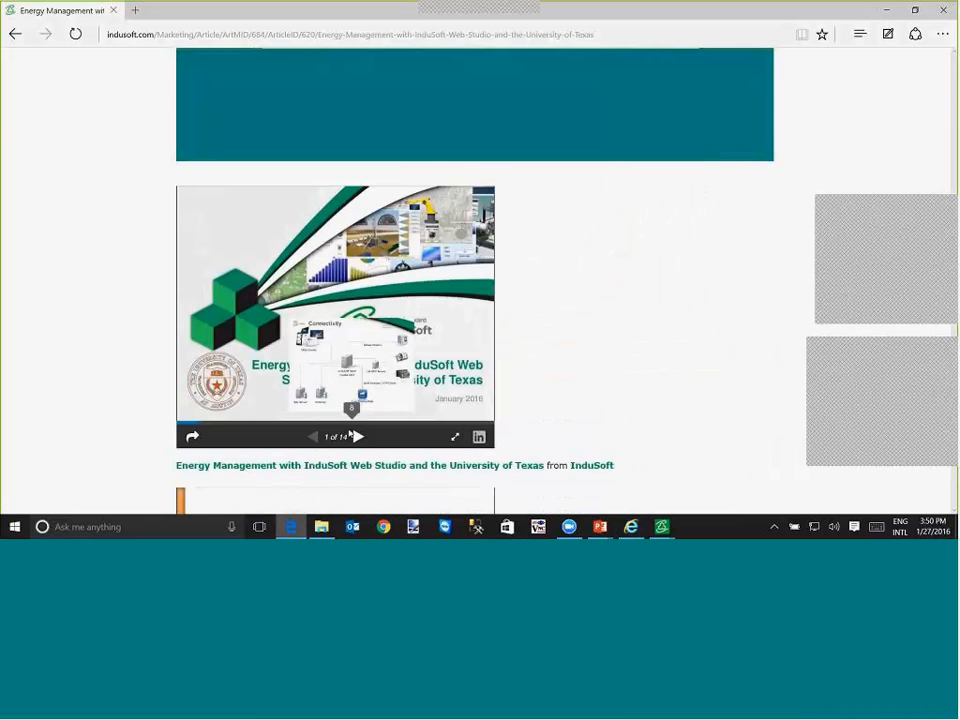
click(358, 438)
click(358, 440)
click(358, 440)
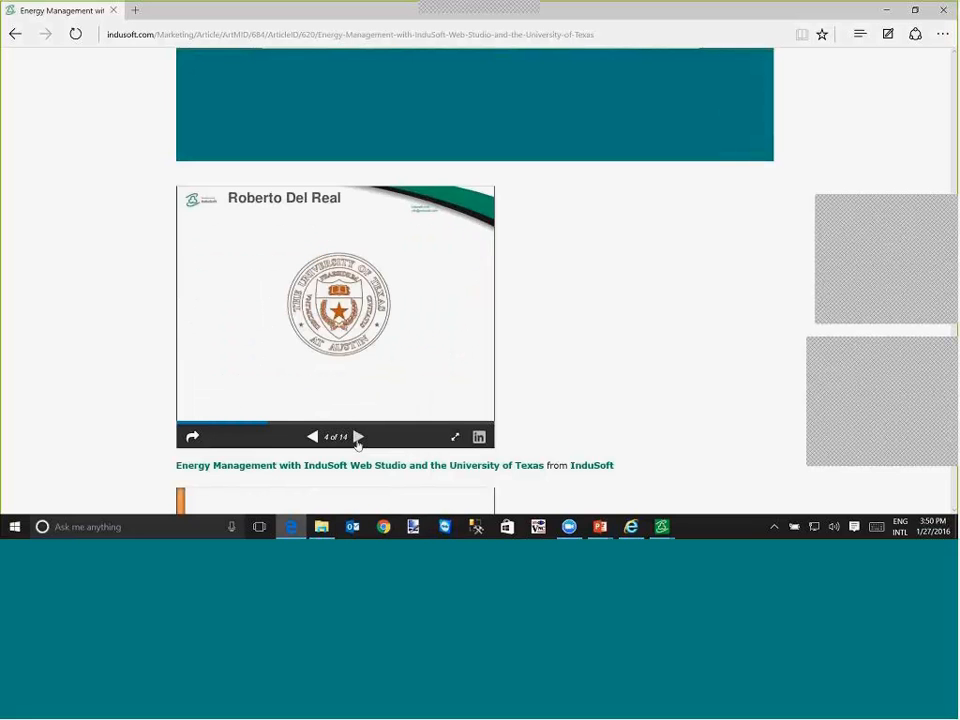
click(358, 440)
click(358, 440)
click(358, 440)
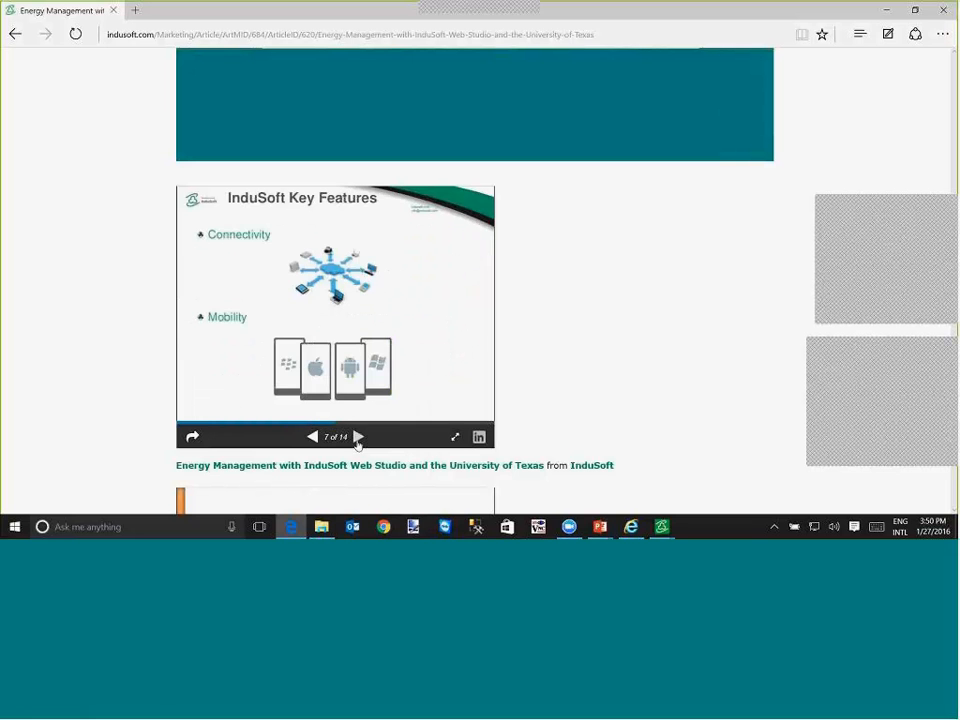
click(358, 440)
click(358, 440)
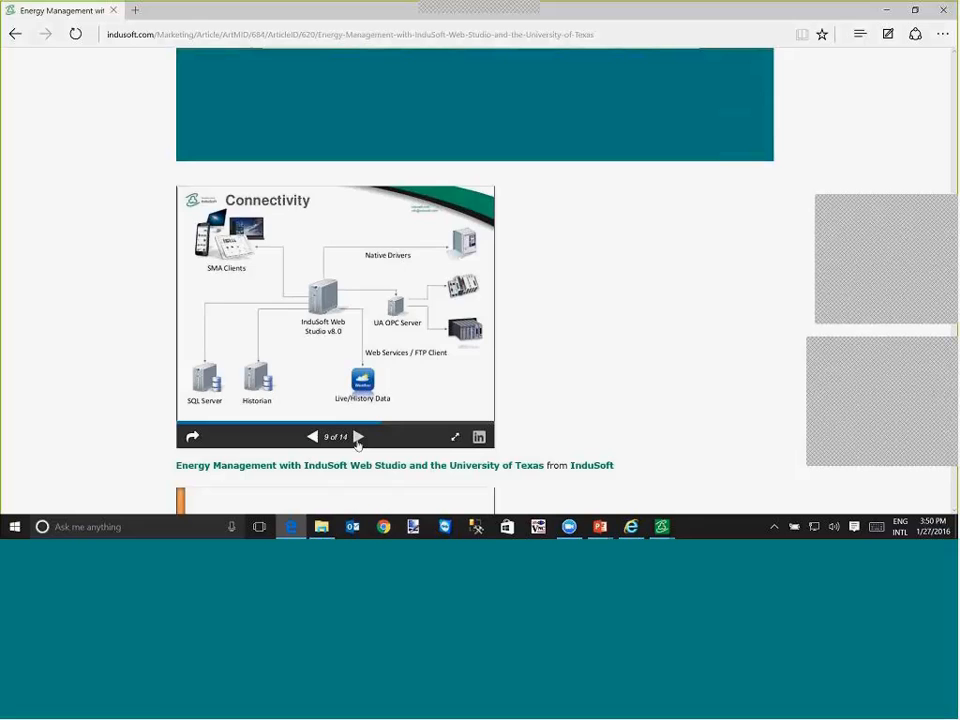
- Browse the embedded slides on to slide 12, step back to slide 10, and return to the Webinars list page
click(358, 440)
click(358, 440)
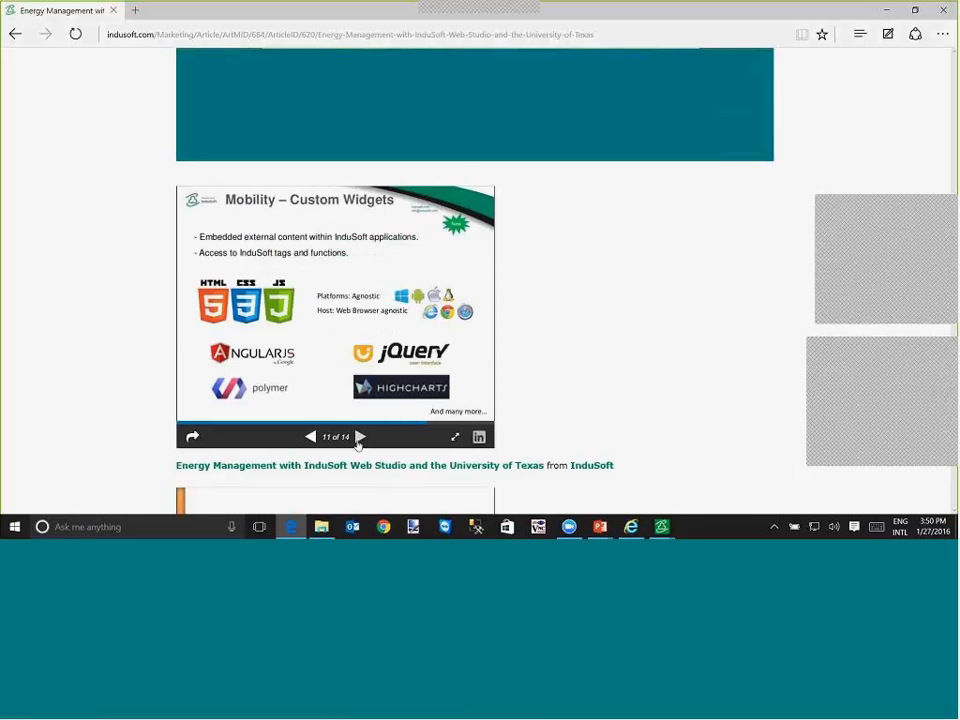
click(358, 440)
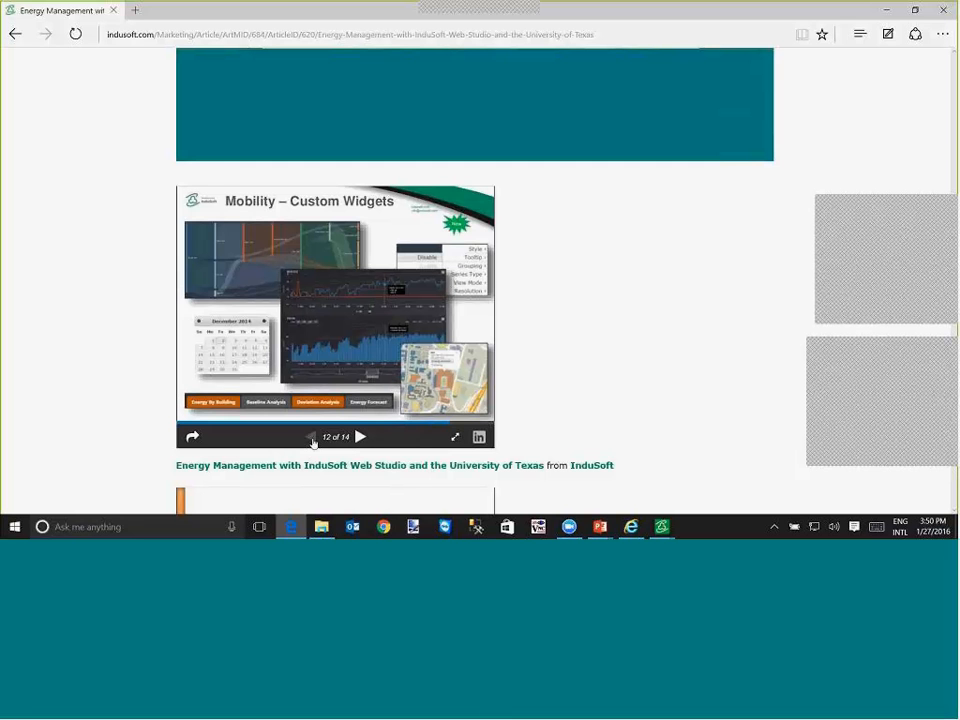
click(311, 438)
click(311, 438)
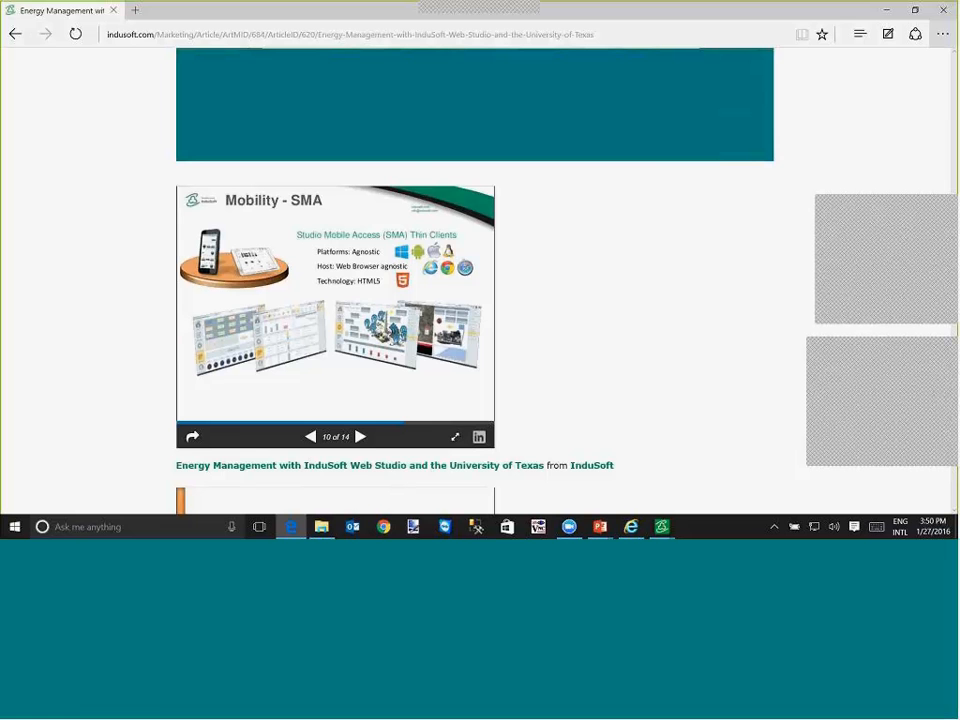
scroll(300, 189, up, 5)
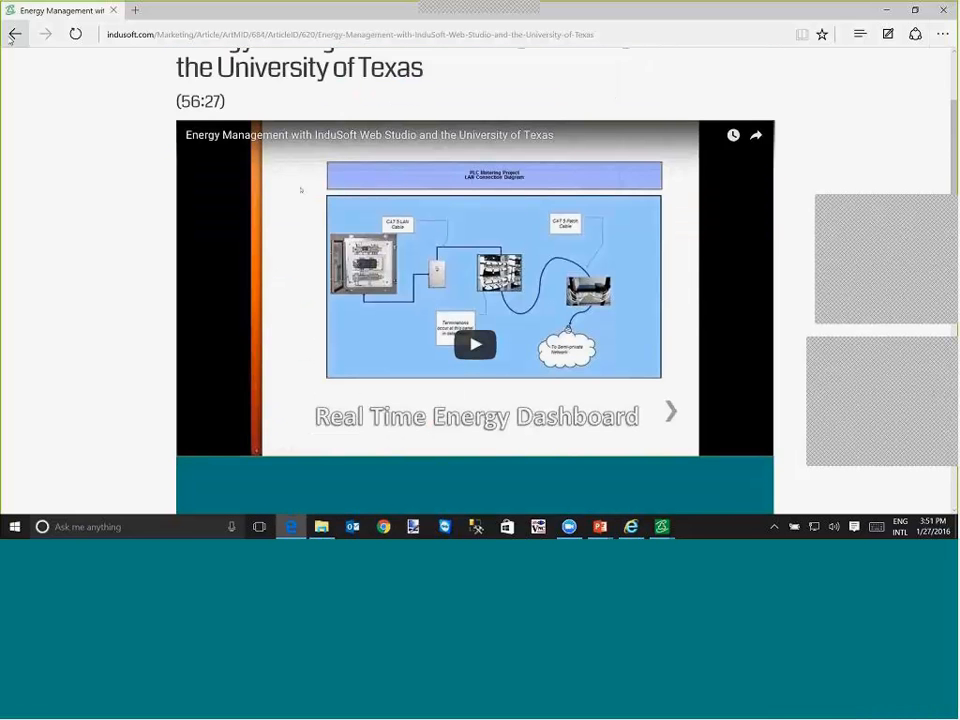
click(15, 35)
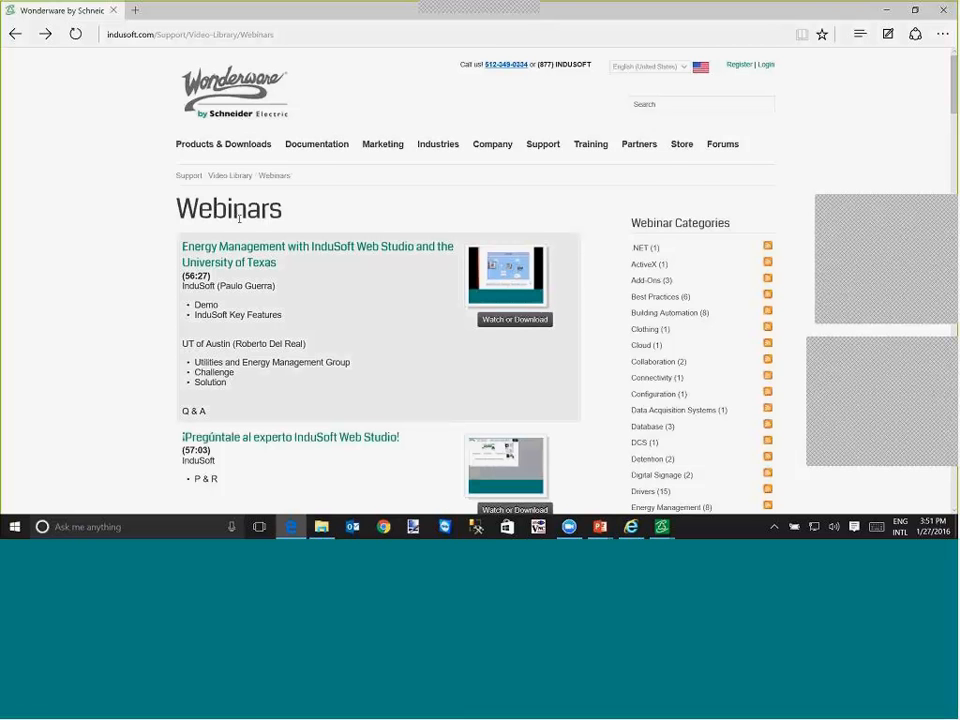
- Switch to InduSoft Web Studio, bring up the Main screen, and open the Motor screen for editing
key(alt+Tab)
key(alt+Tab)
key(alt+Tab)
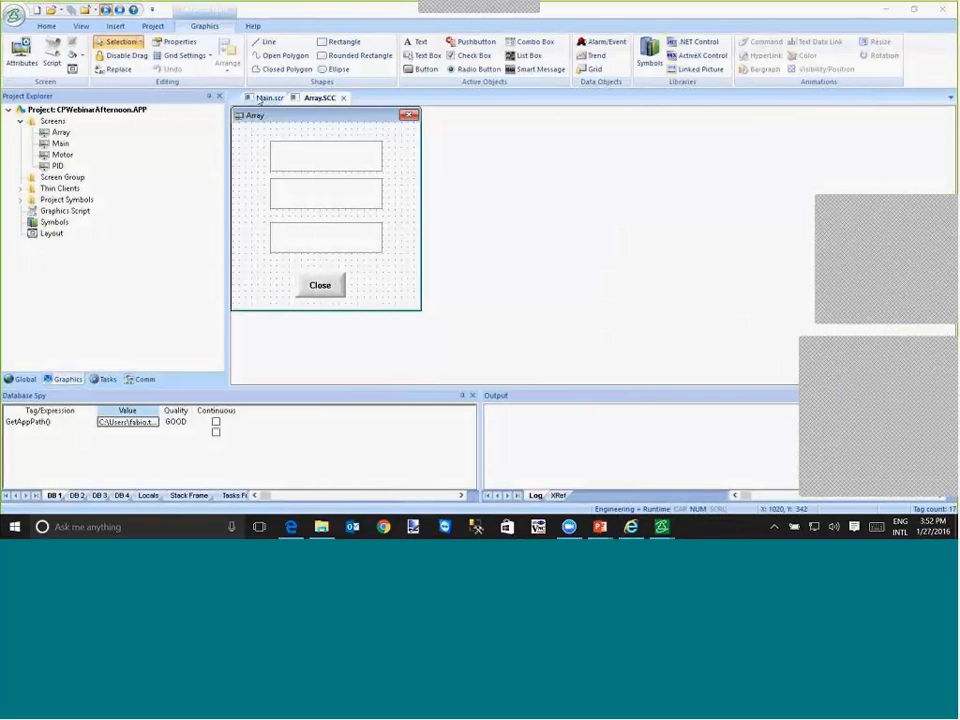
click(262, 98)
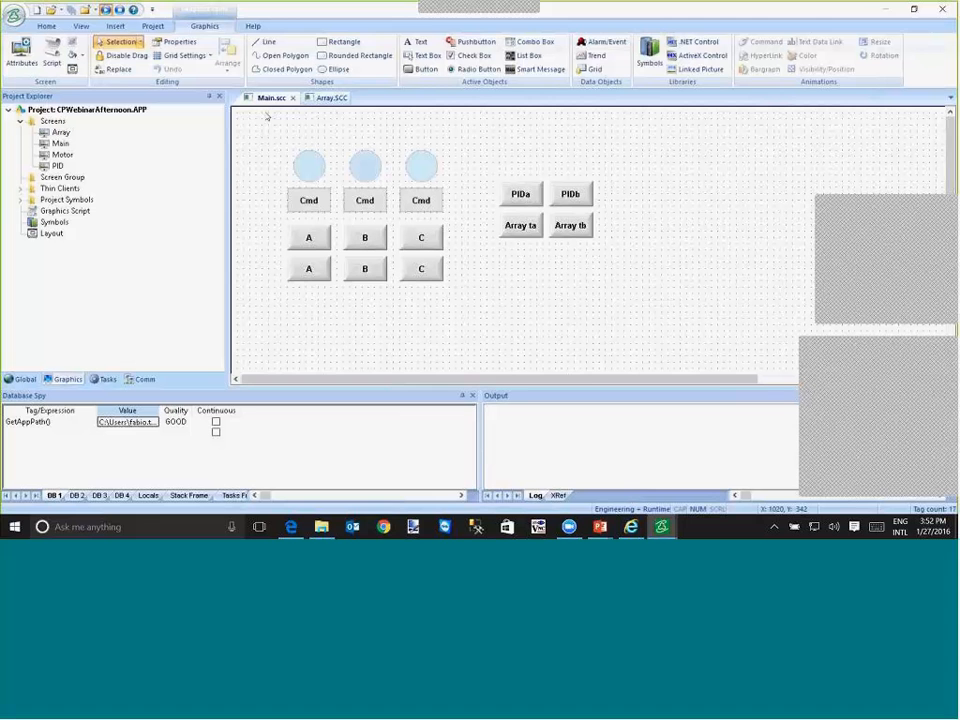
double_click(60, 155)
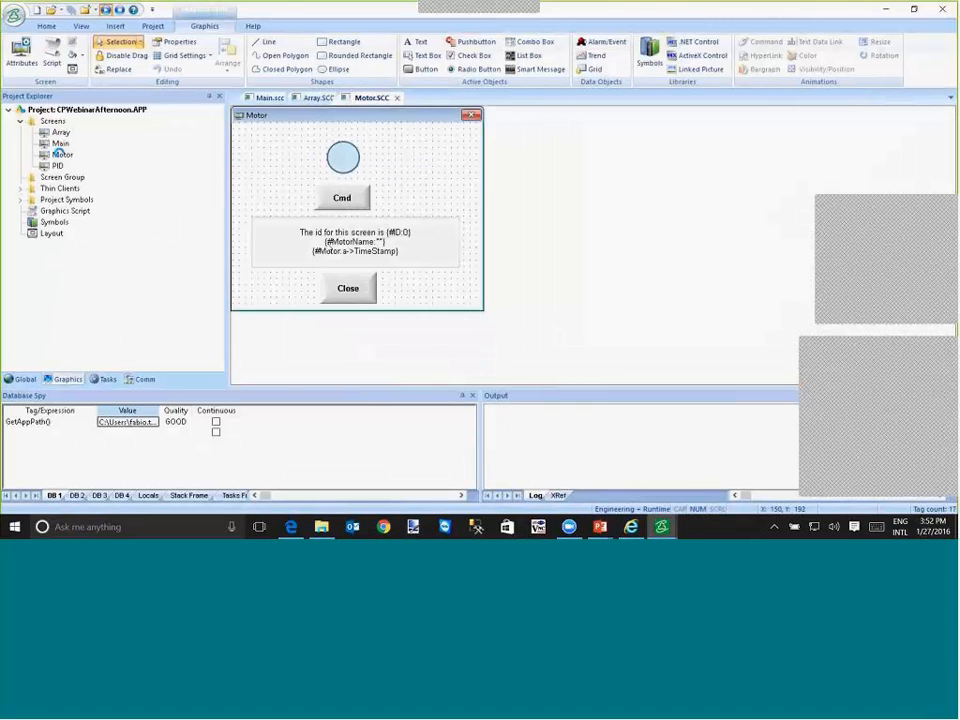
- Open the caption of the Motor screen's text rectangle and examine its fixed text and embedded custom property expressions
double_click(355, 241)
click(410, 437)
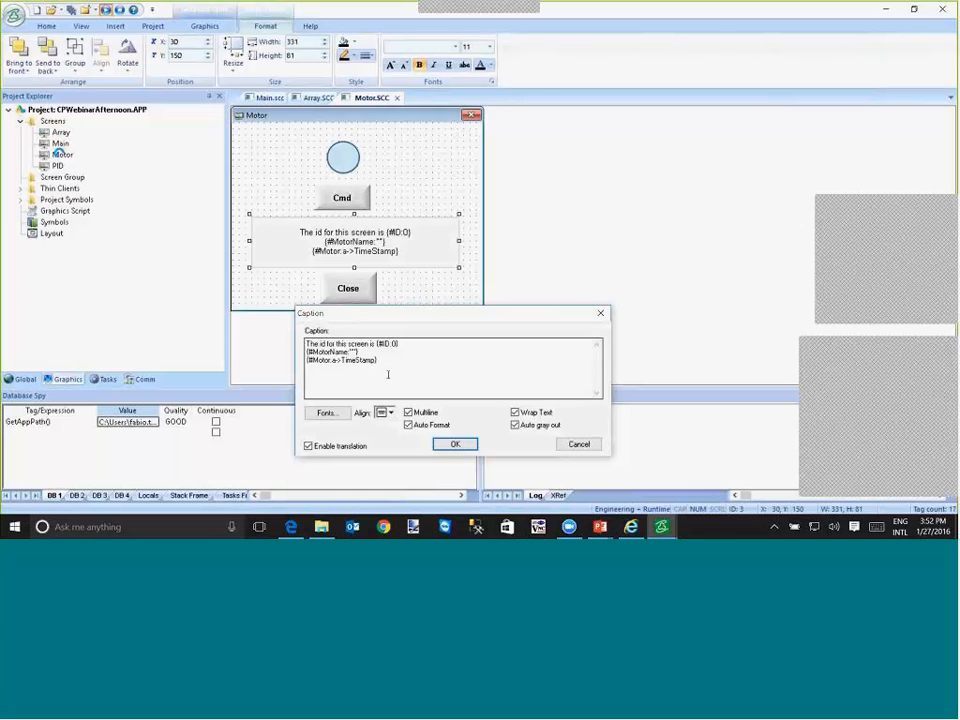
click(398, 343)
drag(372, 344, 258, 334)
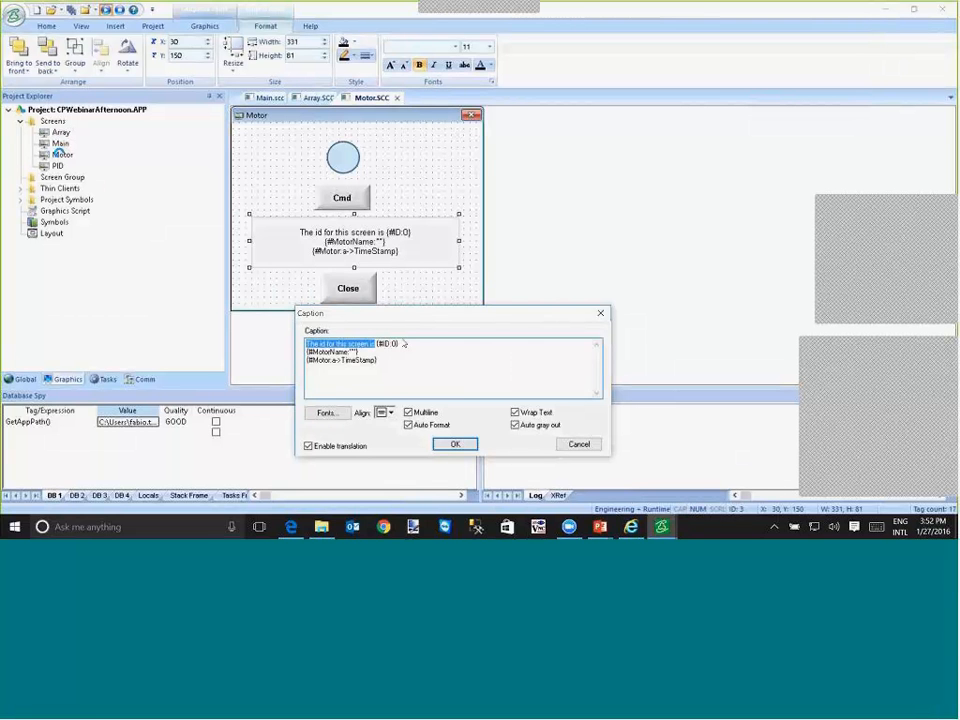
drag(400, 343, 305, 355)
right_click(377, 343)
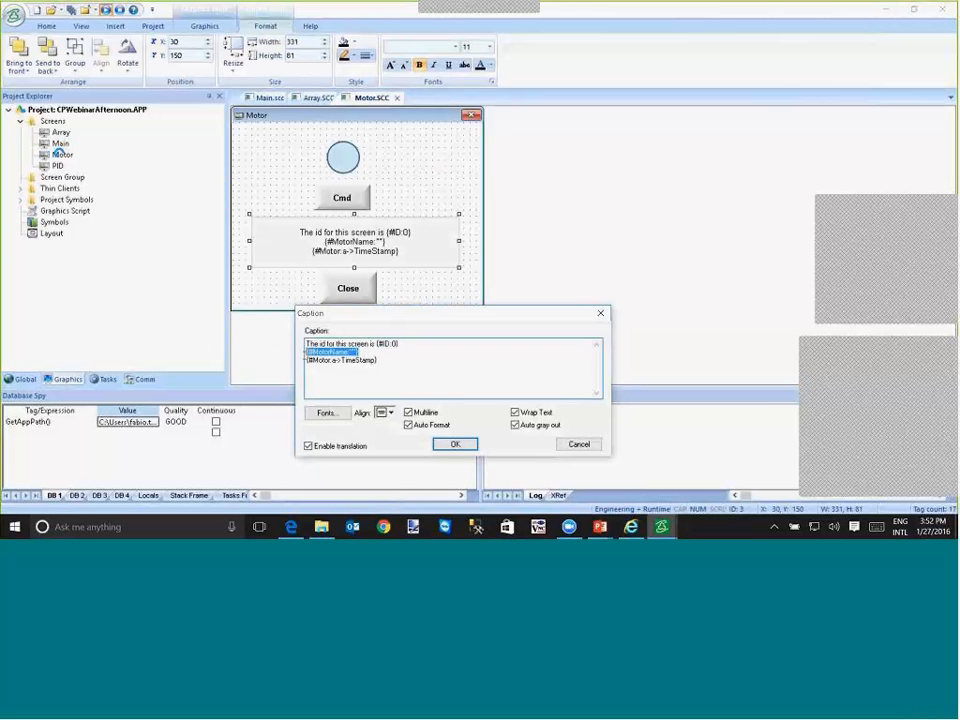
click(305, 353)
click(455, 444)
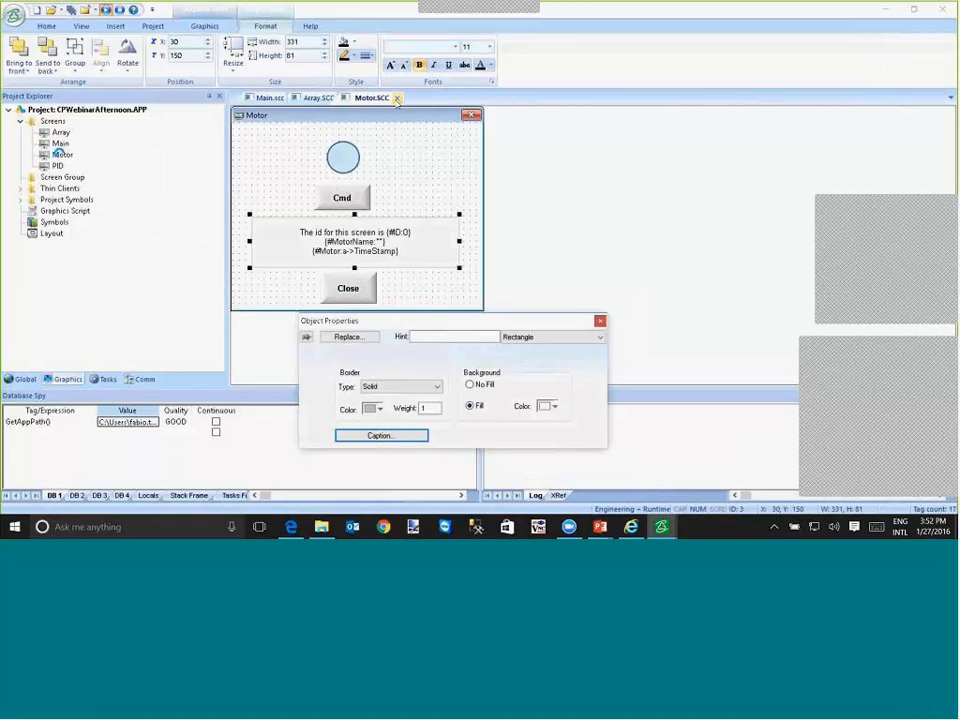
- Close the Motor and Array screens, saving the changes to Motor.SCC
right_click(392, 98)
click(422, 123)
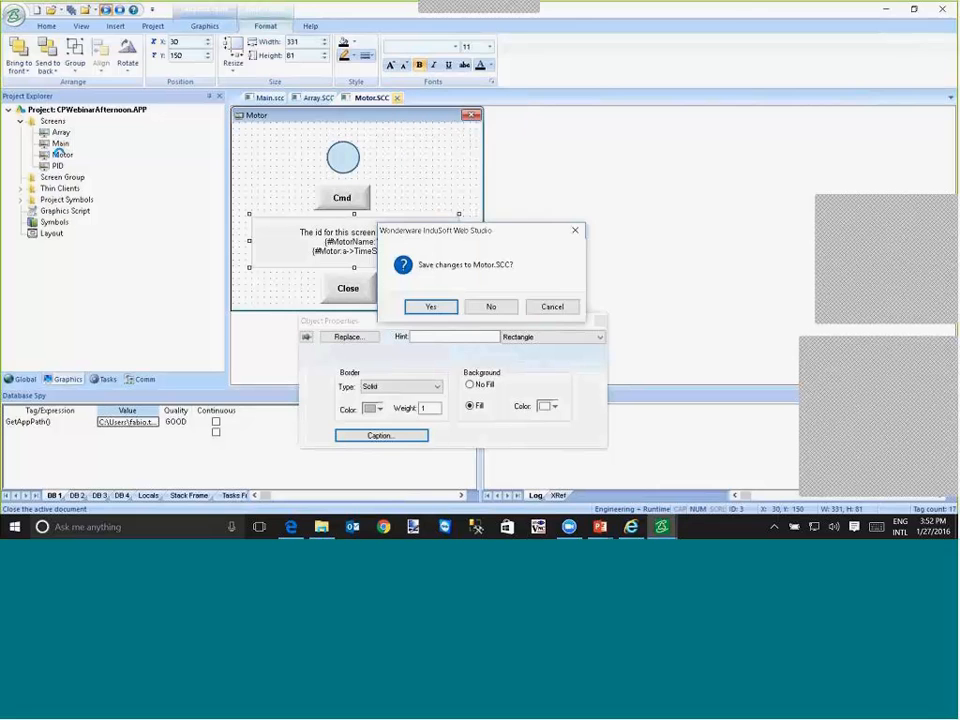
click(438, 306)
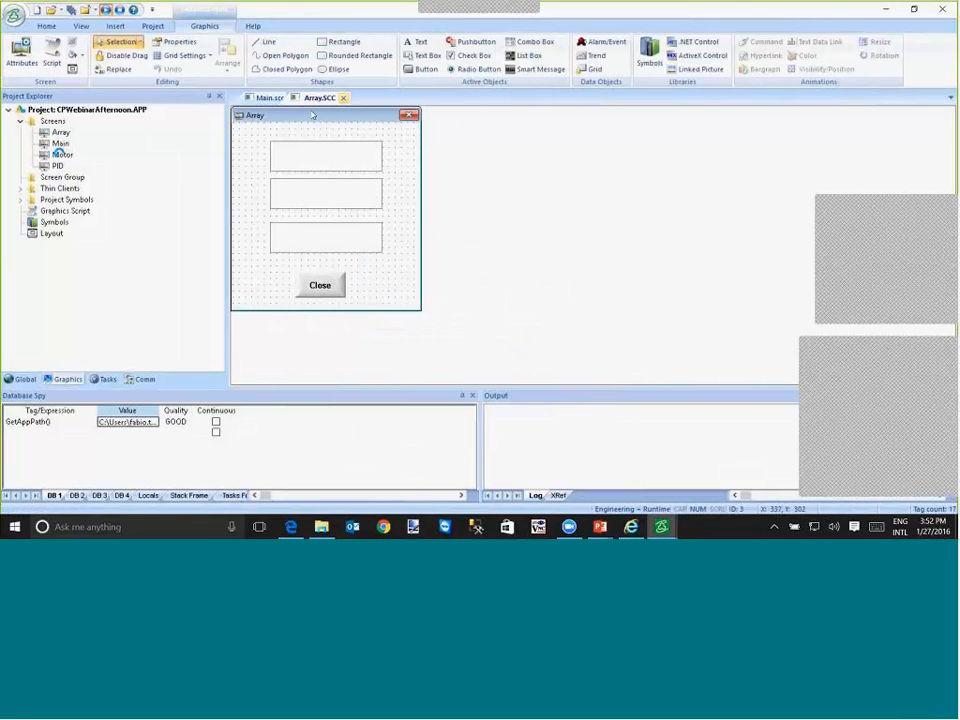
click(343, 98)
click(431, 307)
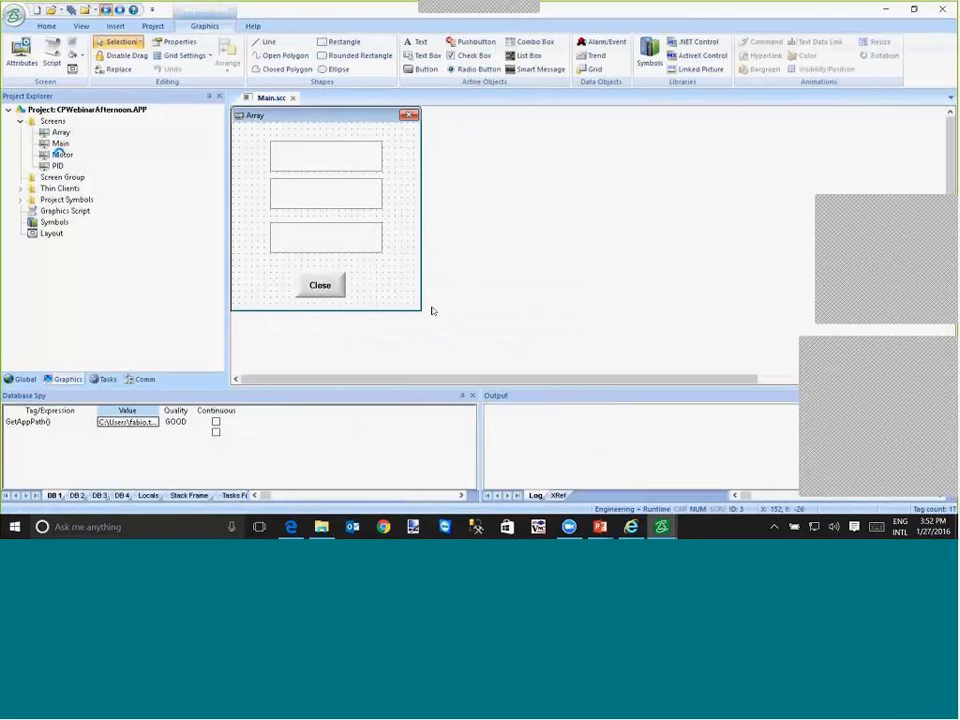
- Draw a button about 141 by 111 pixels below the Array buttons on the Main screen and caption it "{Date} {time}"
click(416, 70)
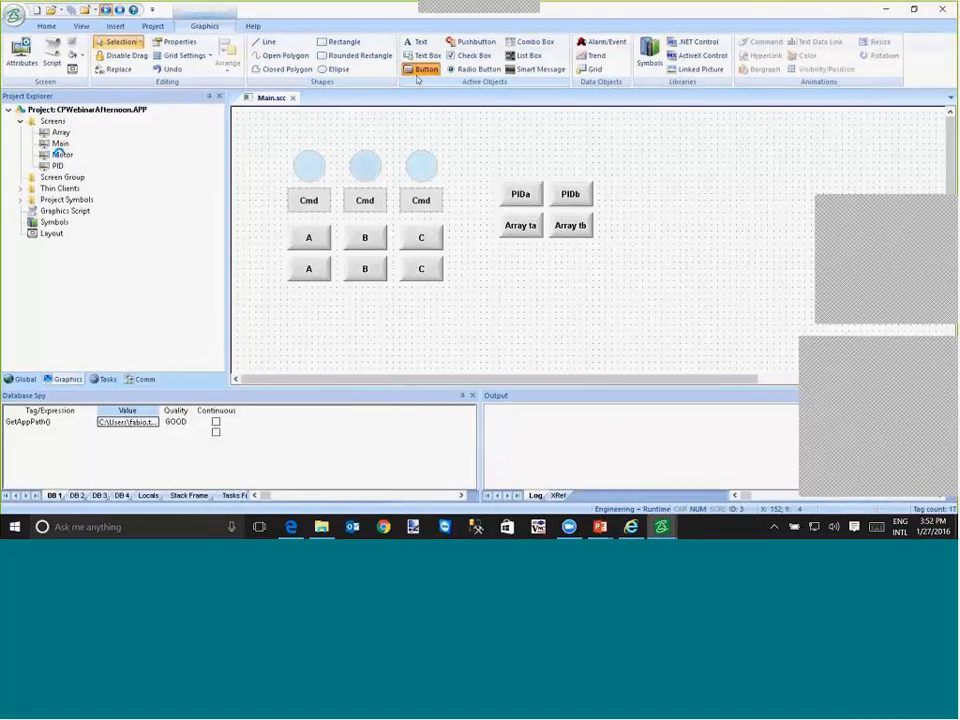
drag(497, 261, 589, 332)
double_click(551, 291)
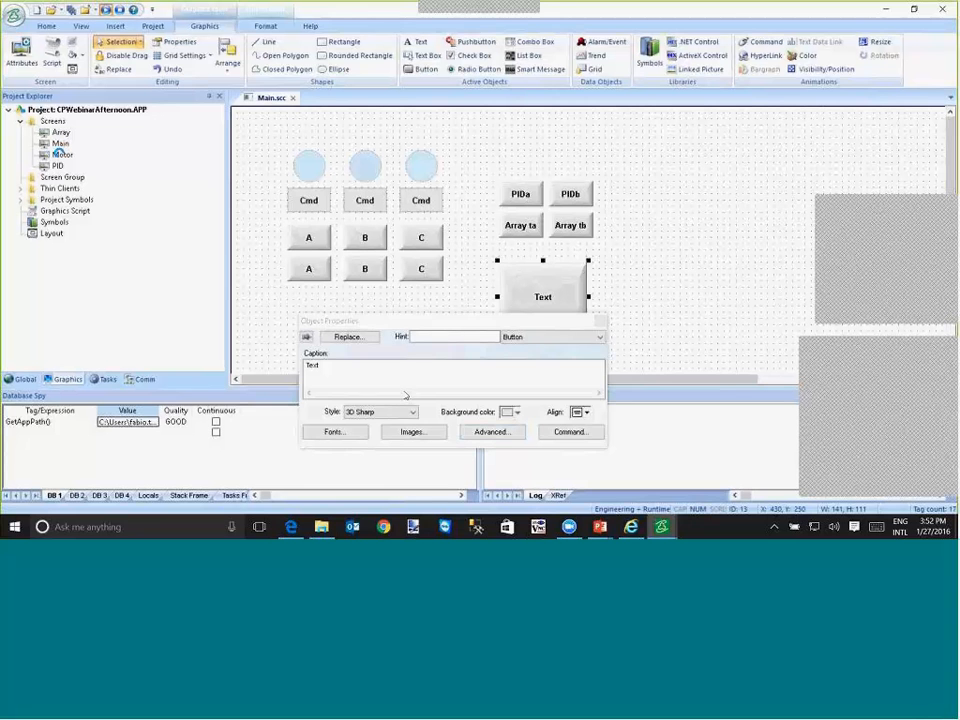
double_click(311, 365)
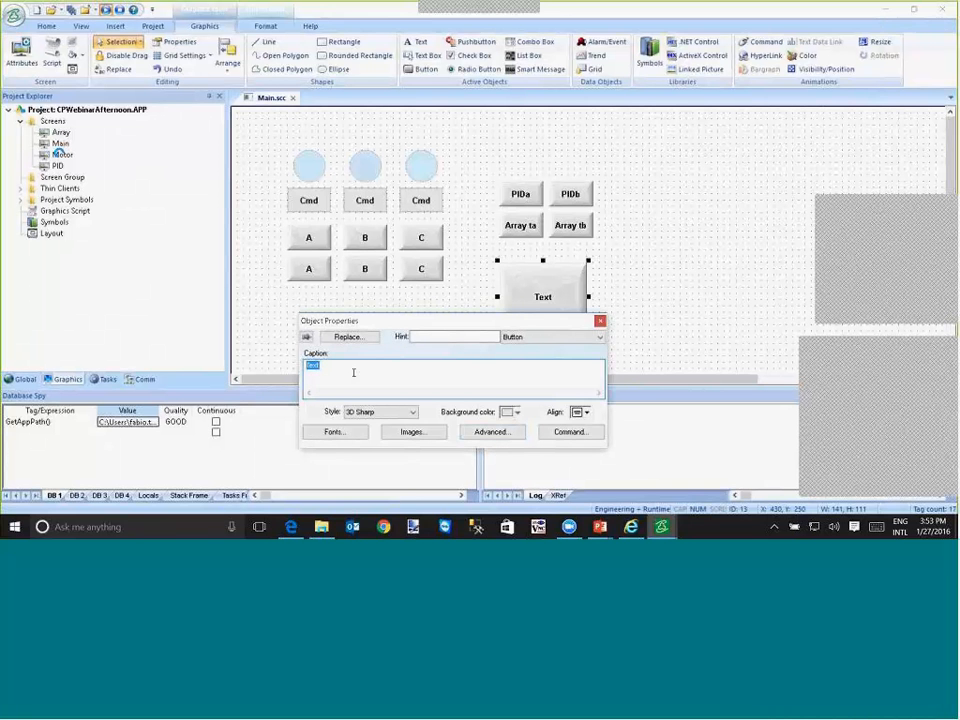
text({Date})
text( {ti})
text(me})
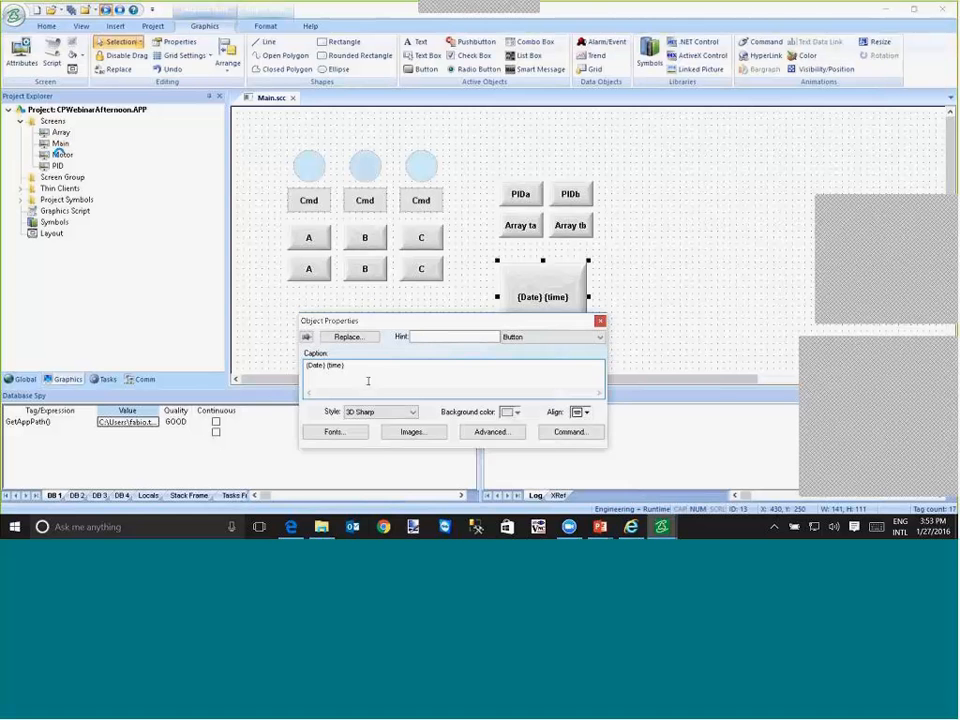
- Save all documents and switch to the running project to check the new date and time button
click(73, 14)
key(alt+Tab)
key(alt+Tab)
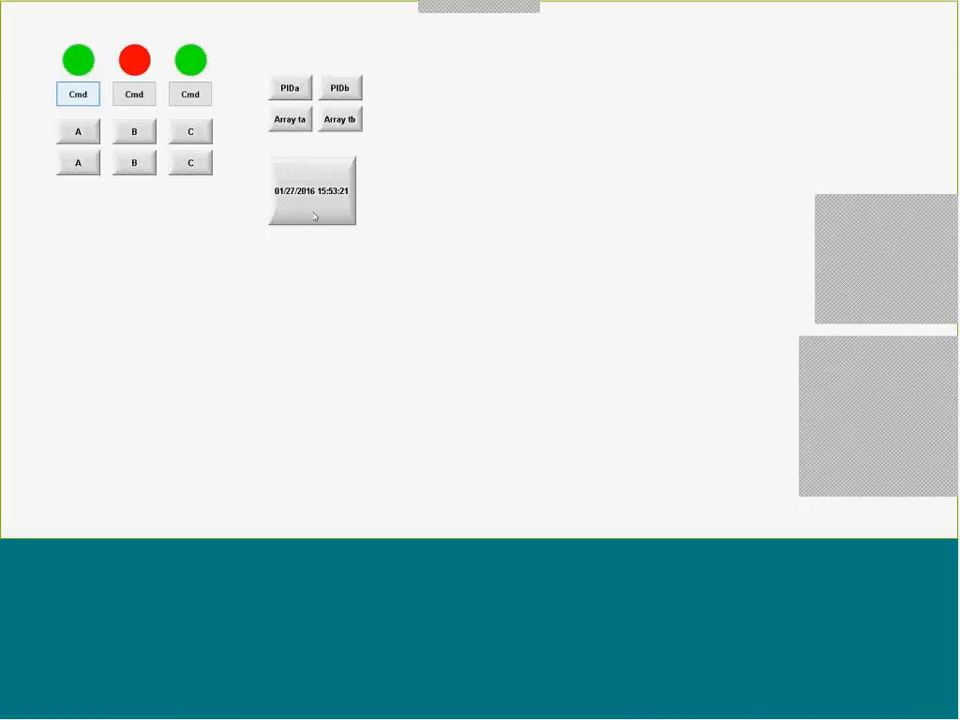
- Return to the editor, append {second*100} to the date and time button's caption, and save all documents
key(alt+Tab)
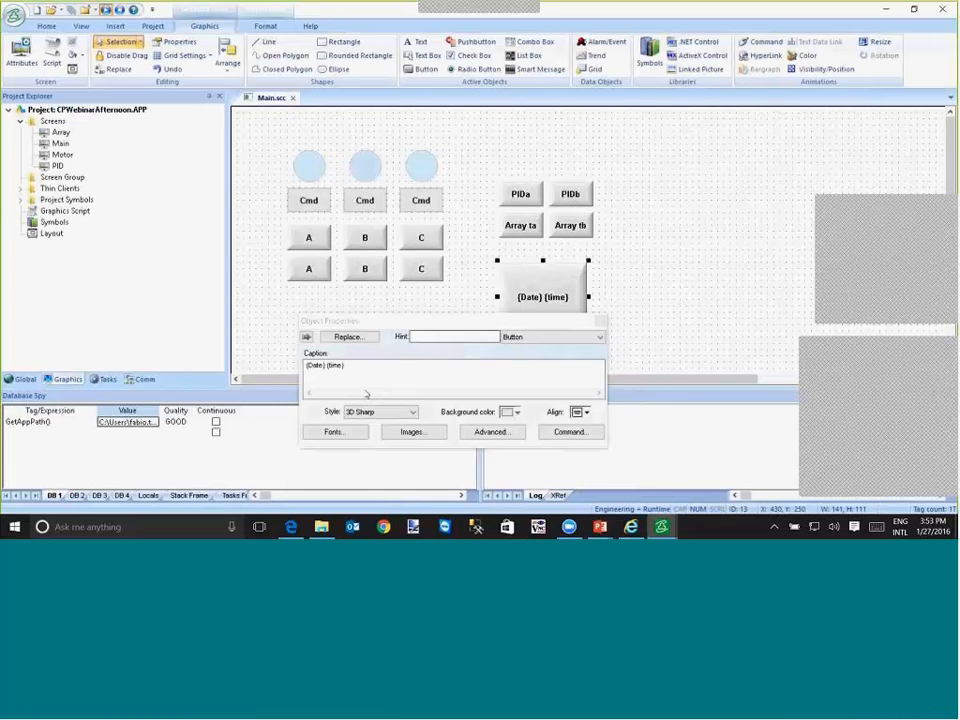
click(363, 376)
text({)
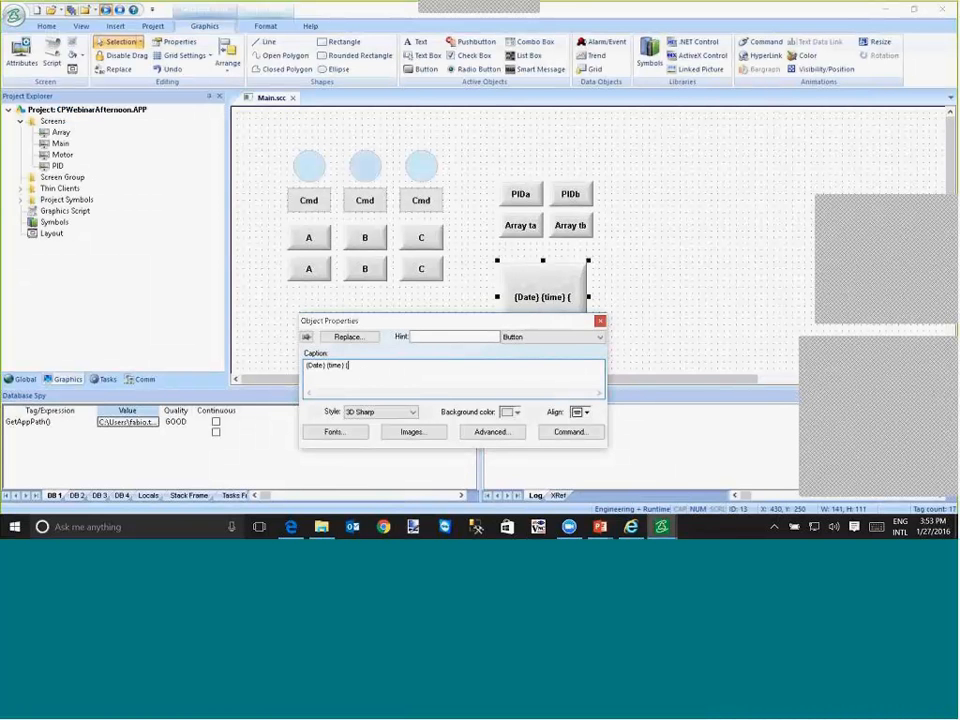
text(secon)
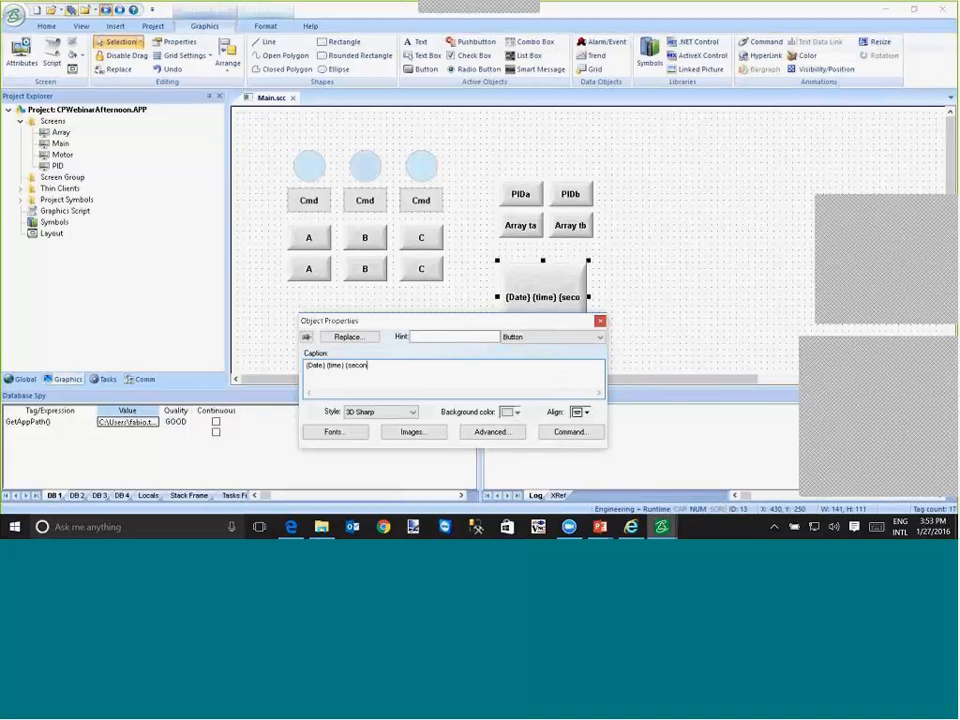
text(d*100})
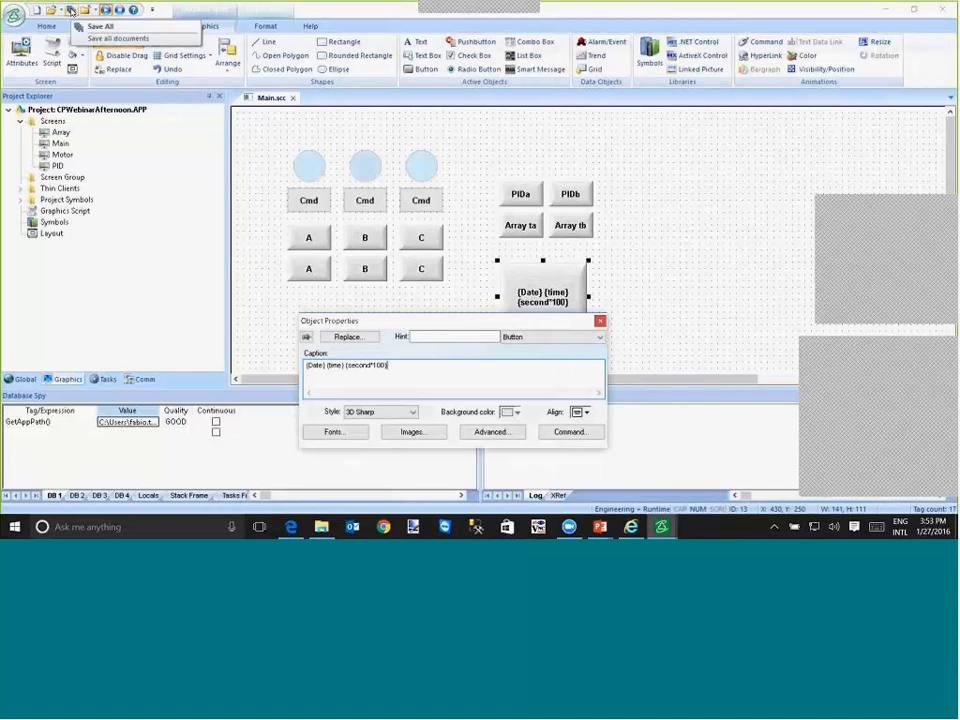
click(52, 8)
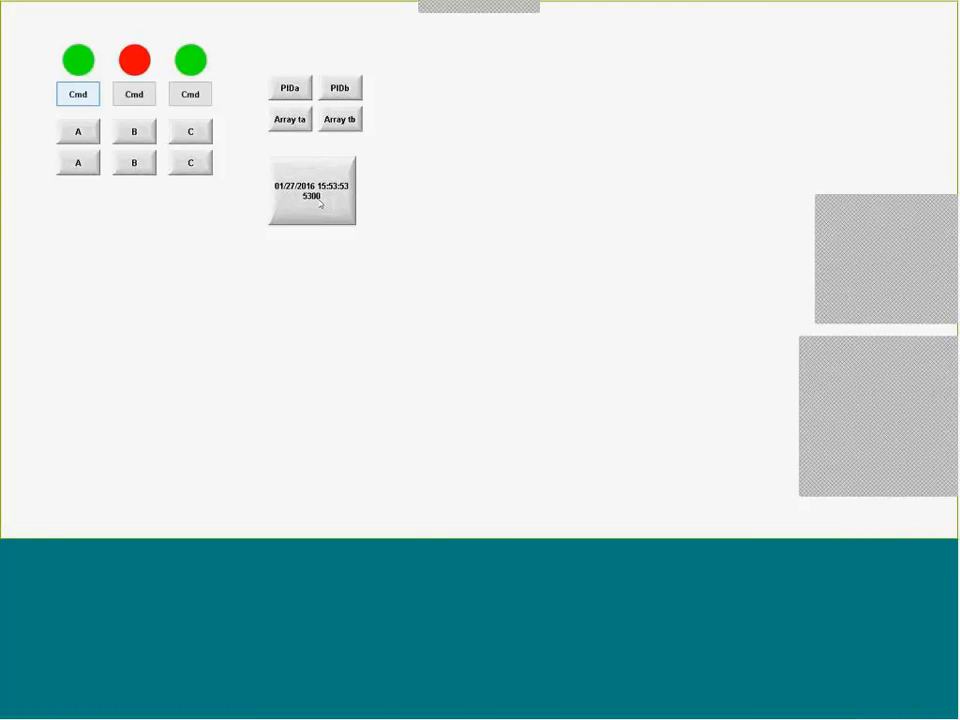
click(867, 345)
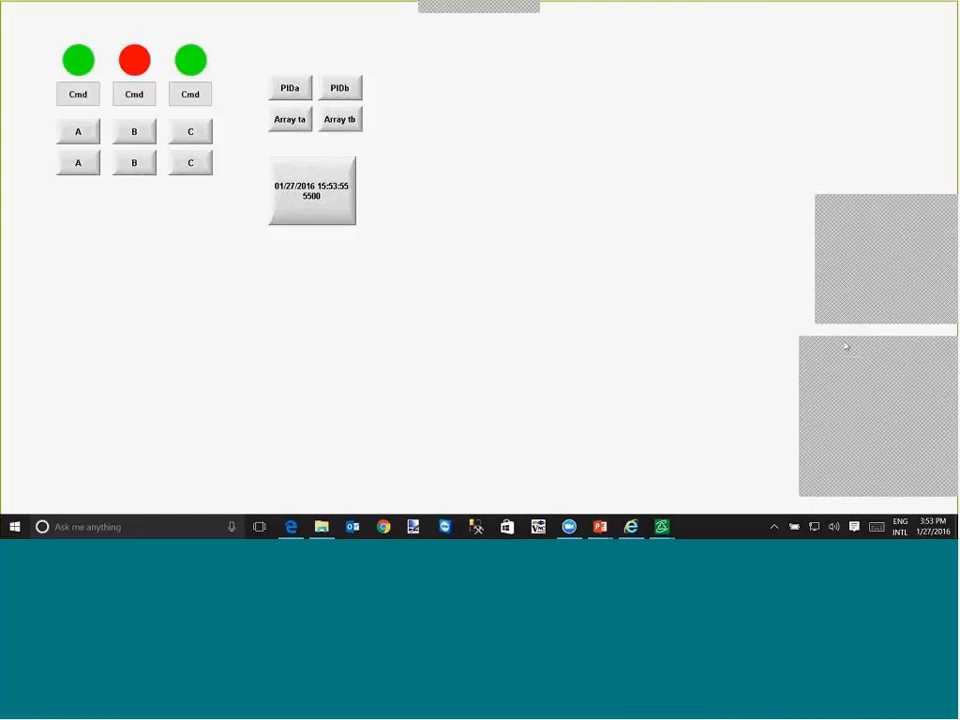
drag(845, 346, 699, 298)
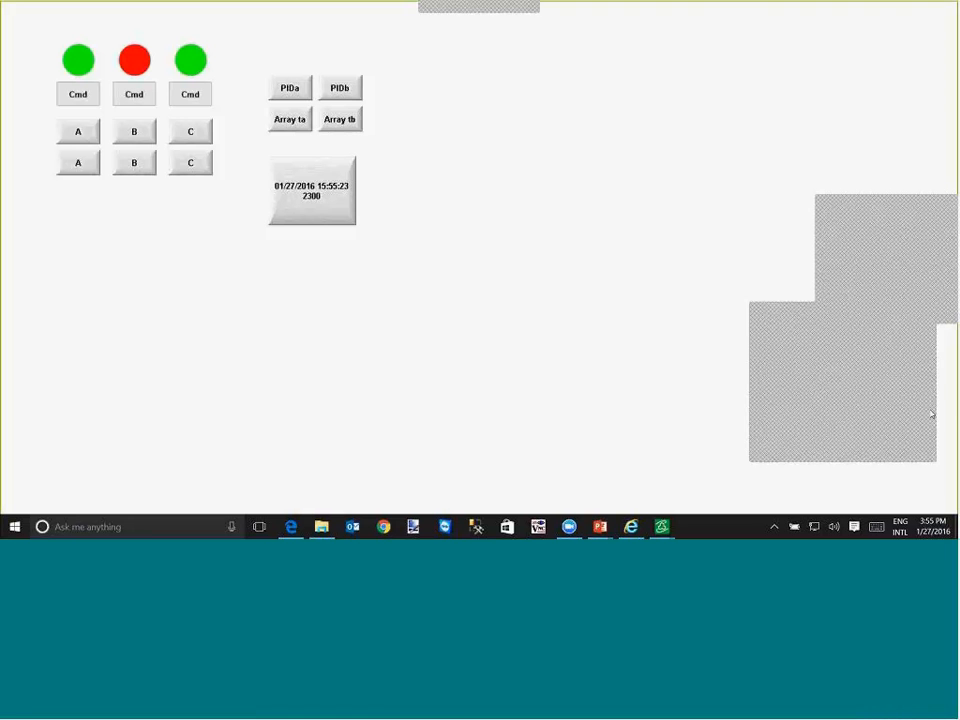
- Switch to the PowerPoint slide show and advance from the Q&A slide to the closing THANK YOU! slide
key(alt+Tab)
key(alt+Tab)
key(alt+Tab)
key(alt+Tab)
key(alt+Tab)
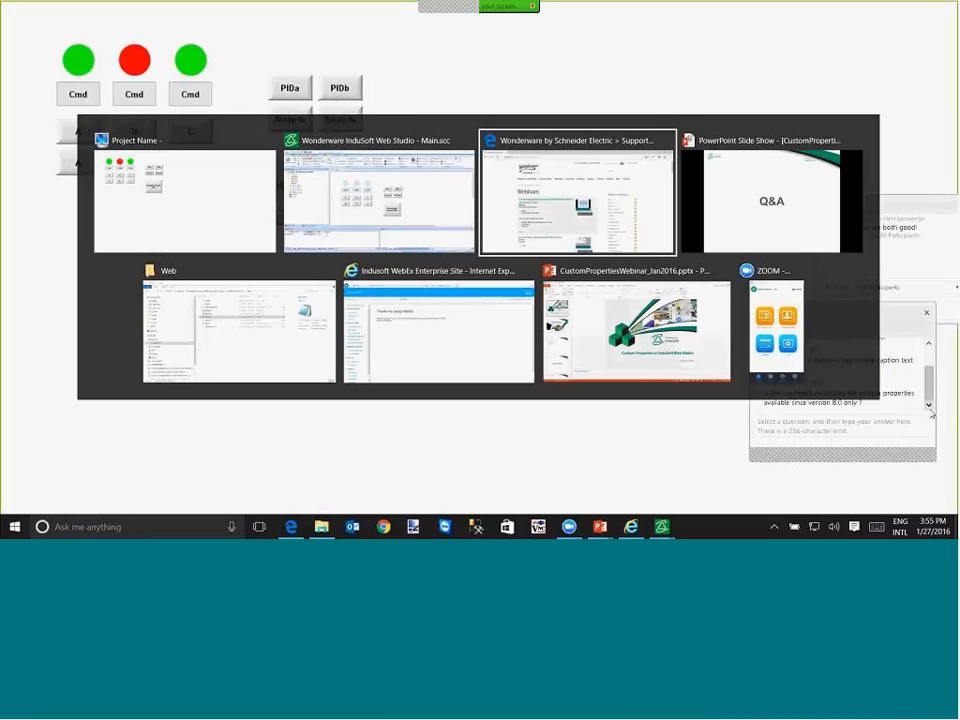
key(alt+Tab)
key(alt+Tab)
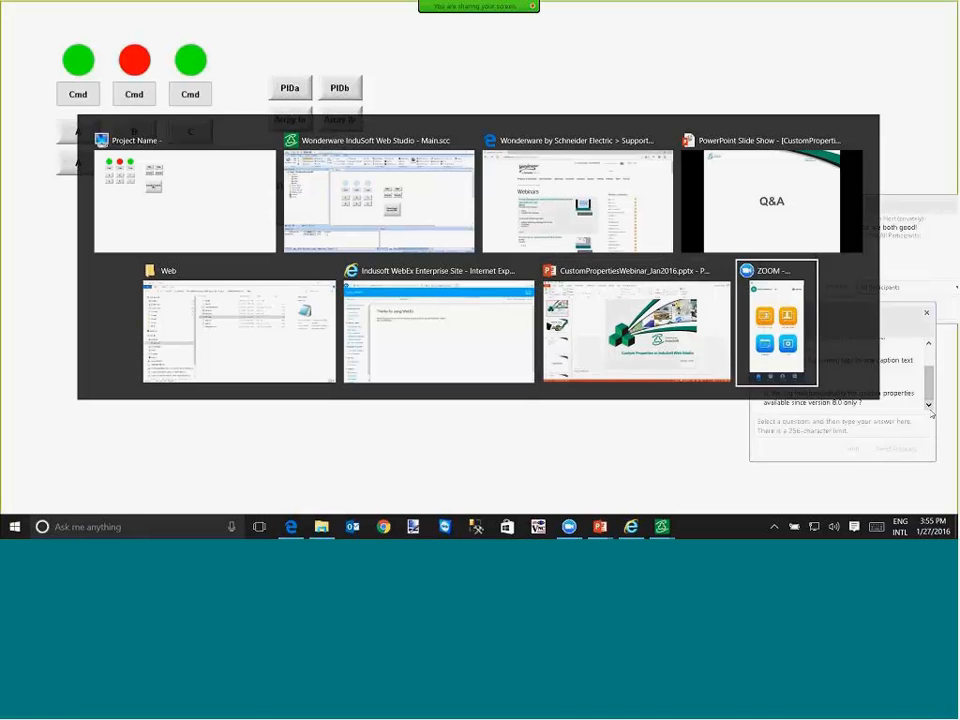
key(alt+Tab)
key(alt+Tab)
key(alt+Tab)
key(alt+Tab)
key(alt+Tab)
key(alt+shift+Tab)
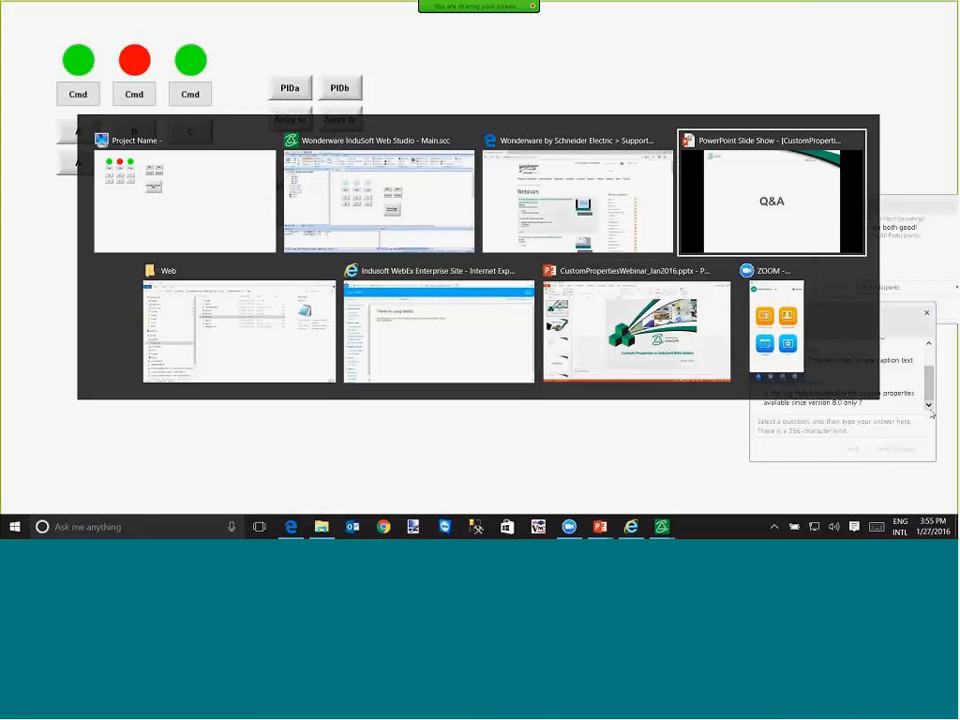
key(Right)
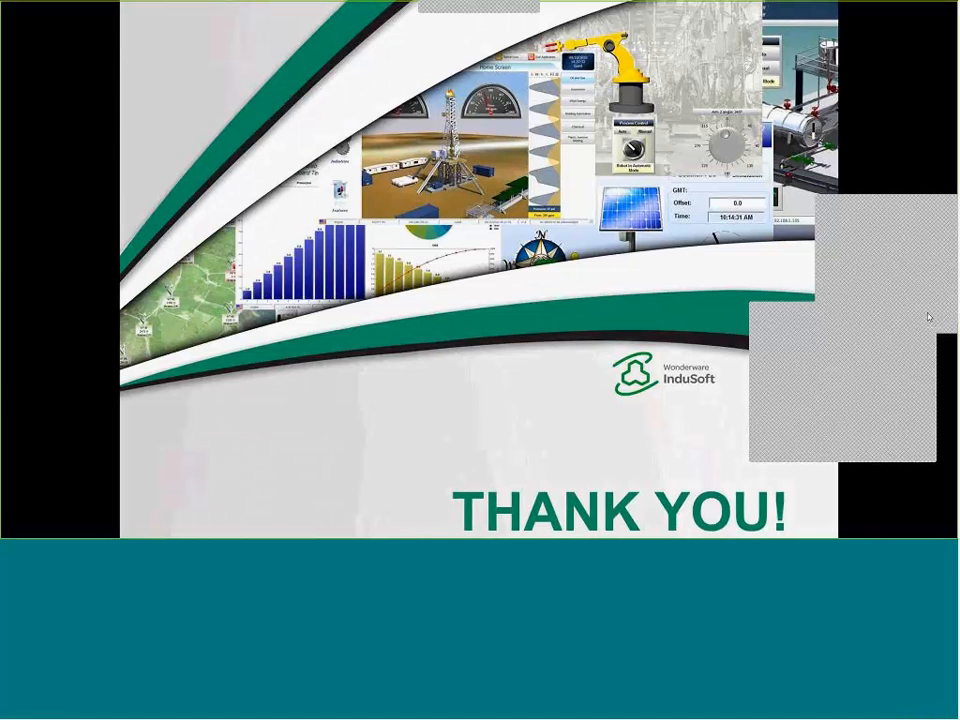
click(908, 207)
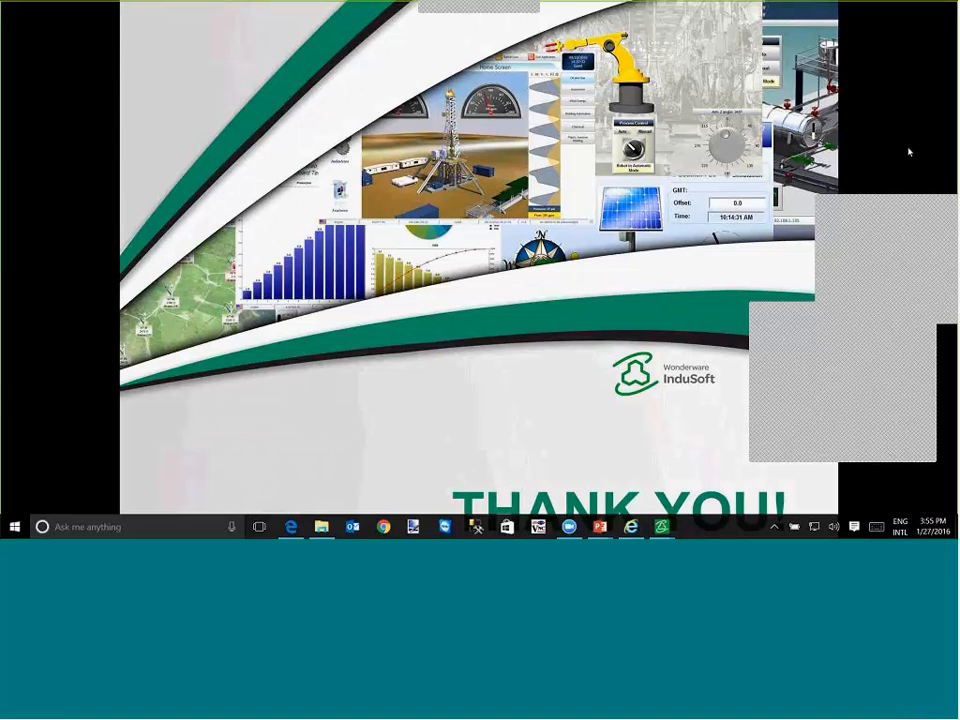